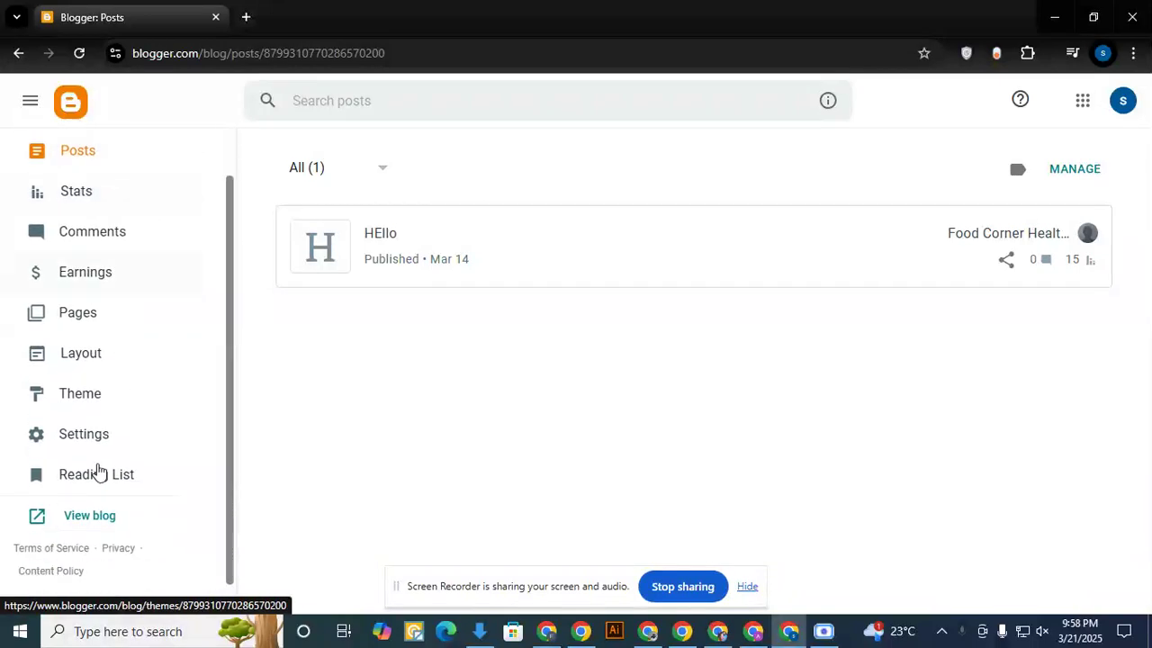
- View the live Food Corner Healthy blog and look over its homepage, then return to the Blogger dashboard
left_click(81, 504)
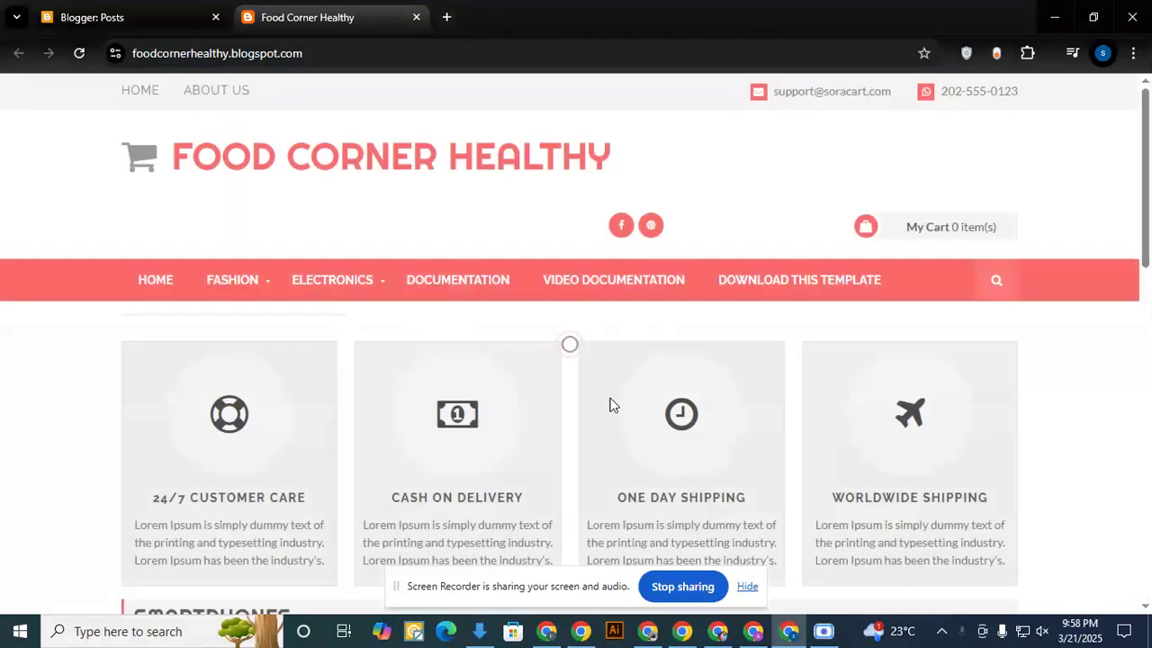
scroll(438, 326, "down", 5)
scroll(479, 366, "up", 5)
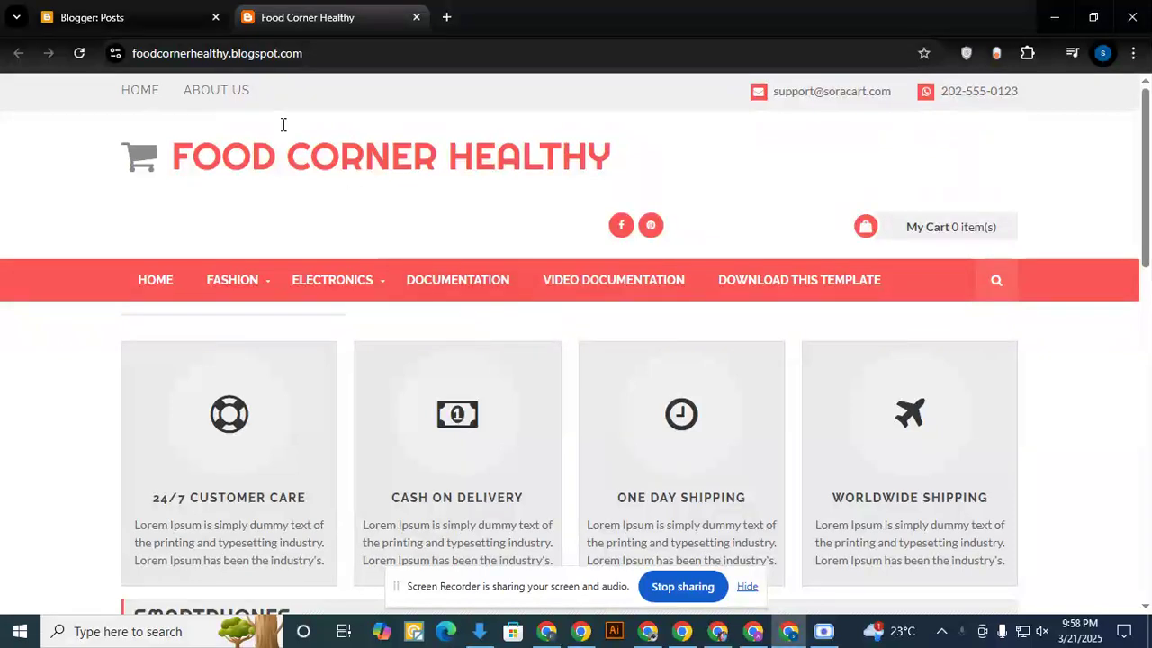
left_click(161, 17)
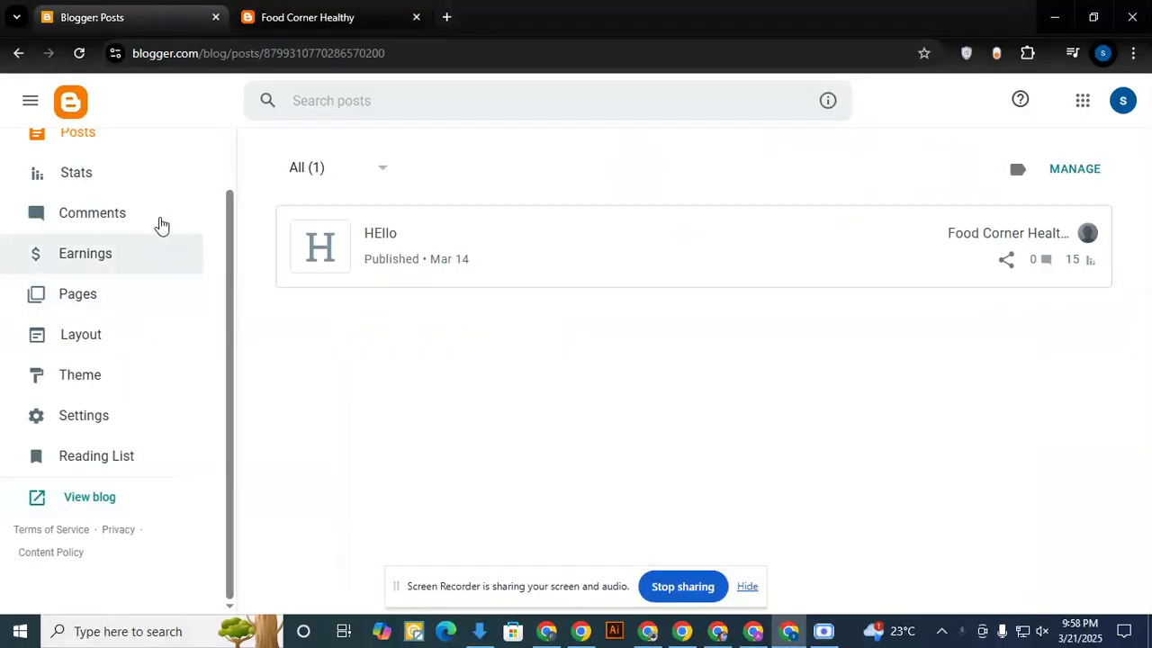
- Start creating a new blog from the list of existing blogs
scroll(170, 303, "up", 2)
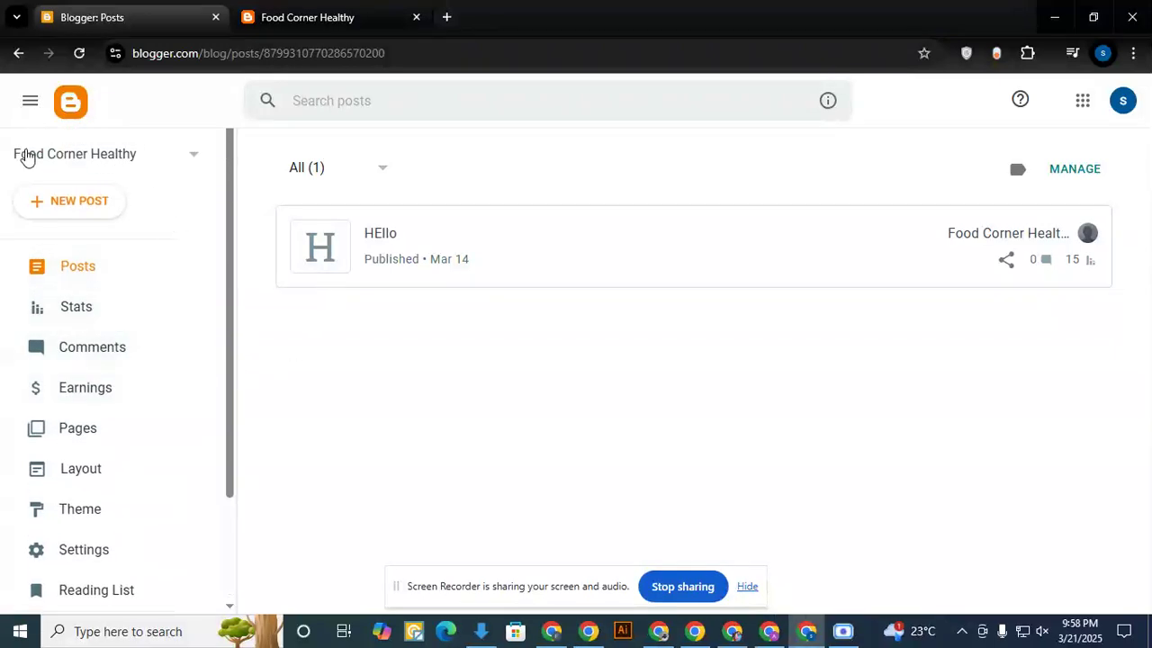
left_click(146, 161)
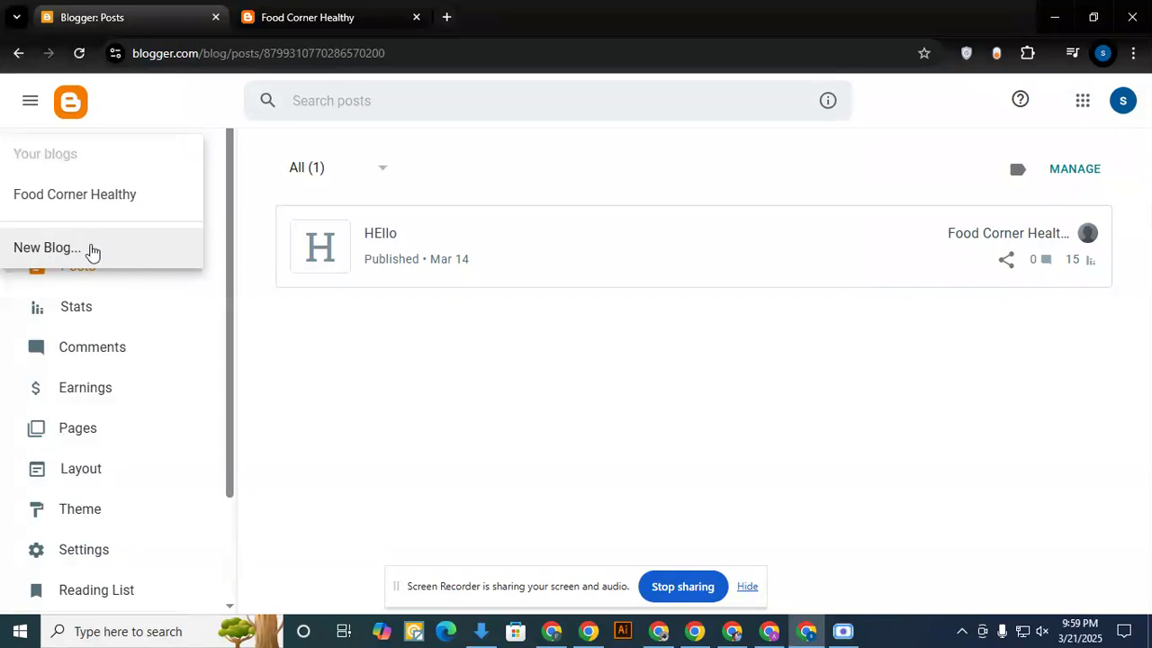
left_click(61, 250)
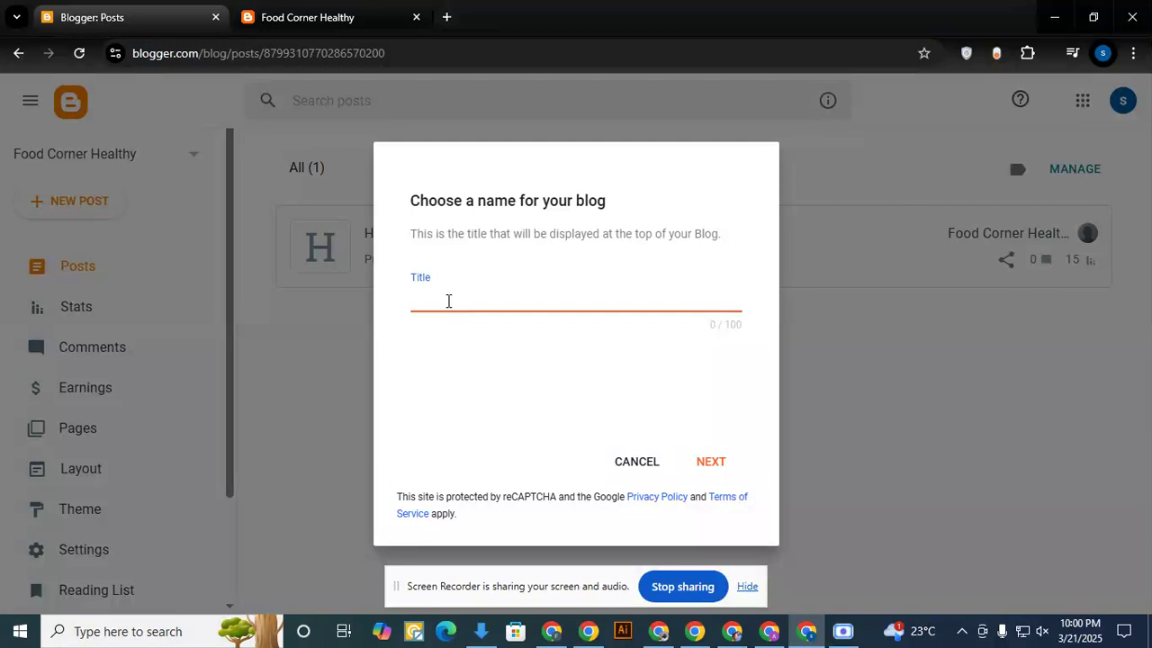
- Title the new blog "Trending News Event", copy the title, and continue to the address choice
type("Trending  News Ev")
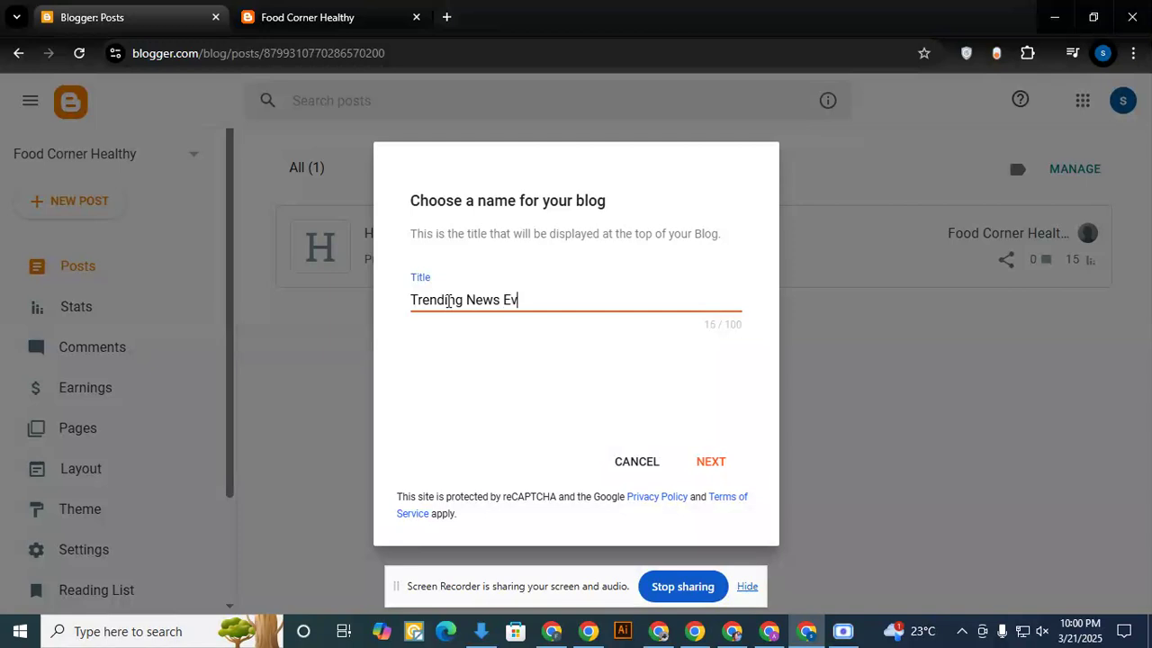
type("ent")
key("ctrl+shift+Left")
key("ctrl+shift+Left")
key("ctrl+shift+Left")
key("ctrl+c")
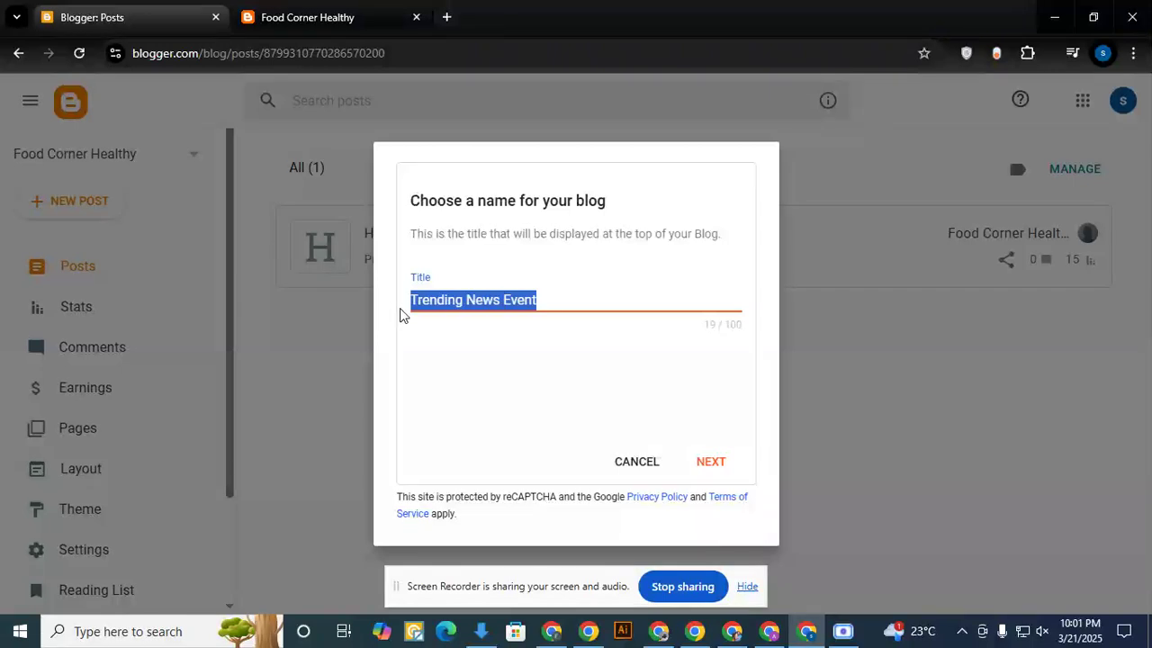
left_click(713, 463)
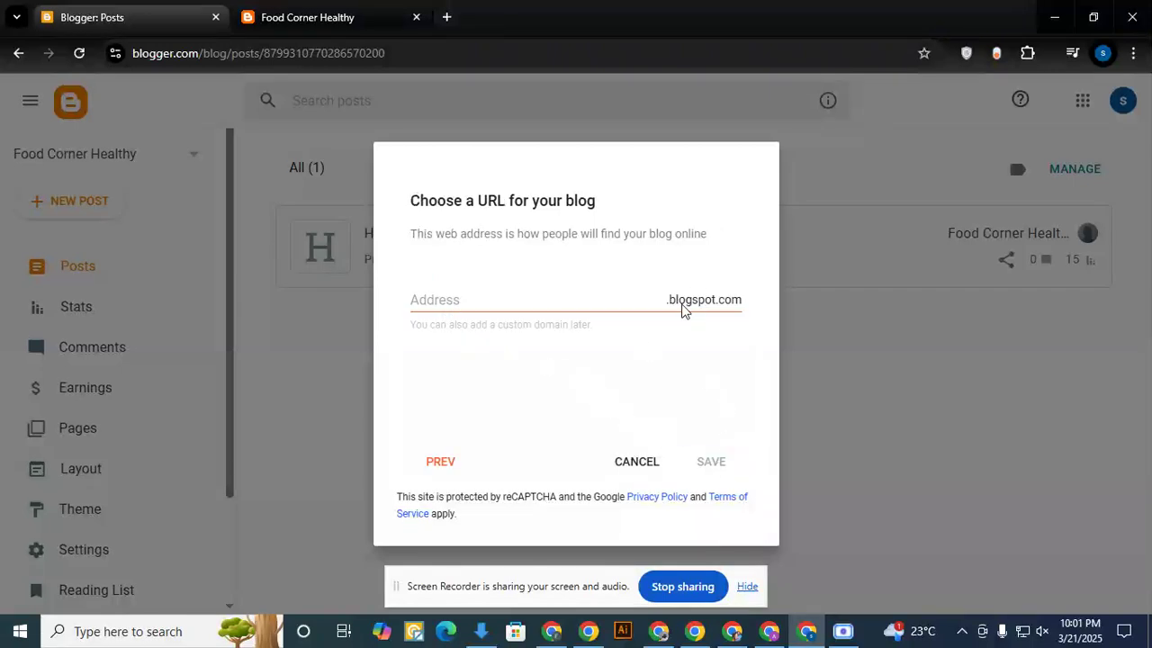
- Check the subdomain in the Food Corner Healthy blog's address as a reference for the new blog's URL
left_click(545, 305)
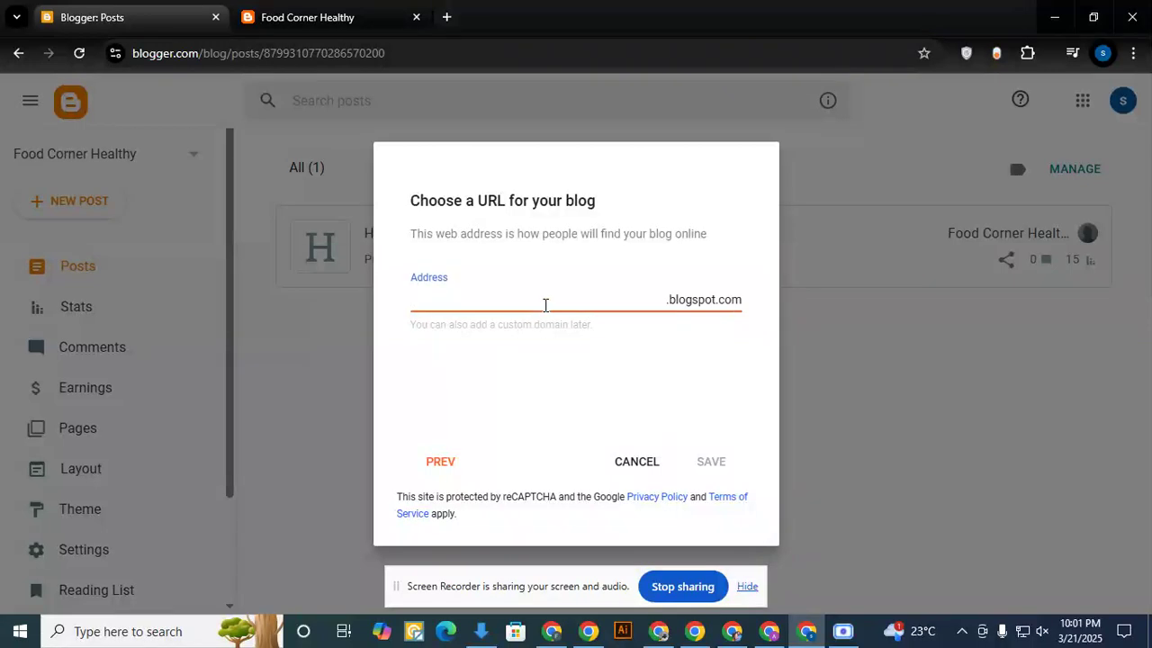
left_click(302, 17)
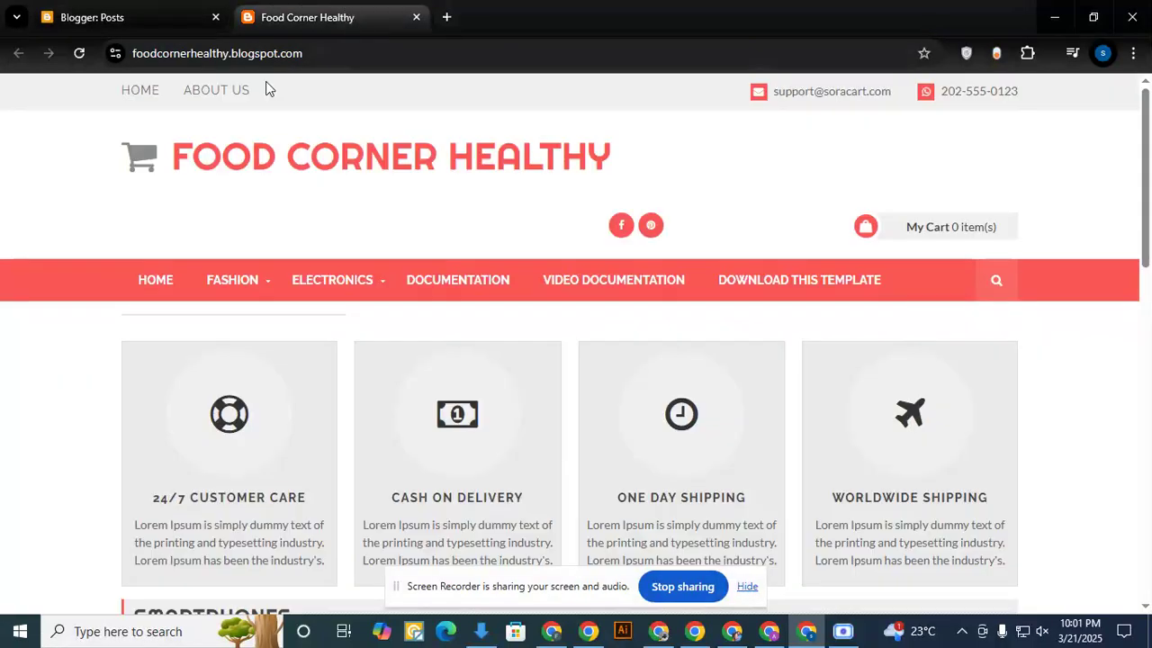
left_click_drag(227, 54, 178, 63)
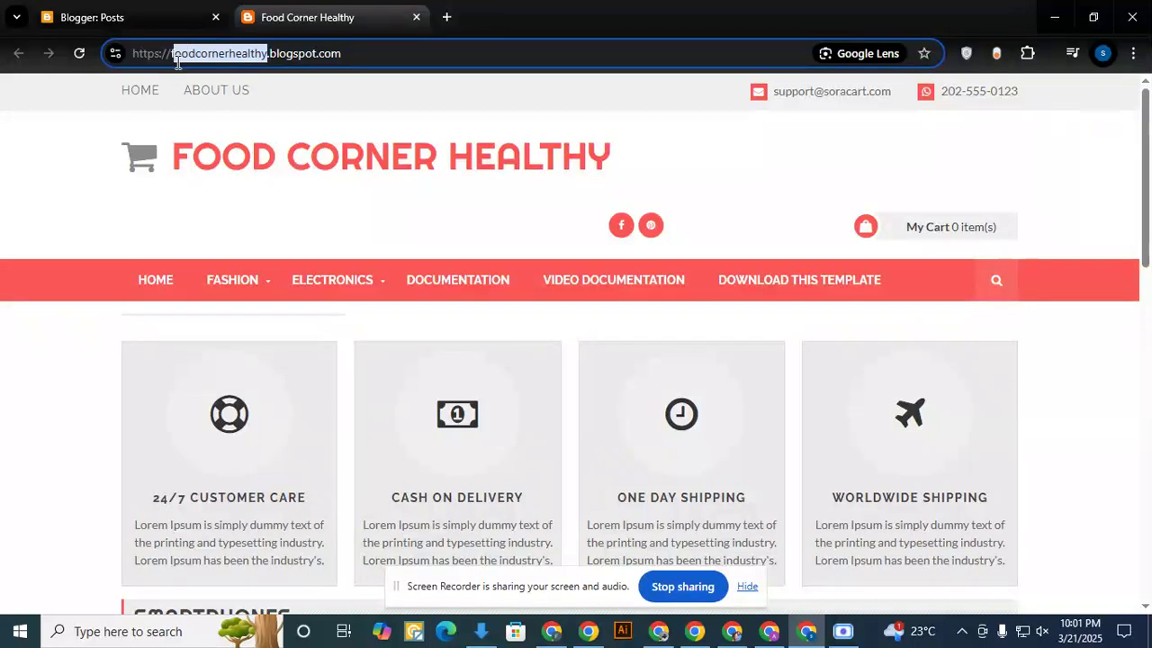
left_click(166, 21)
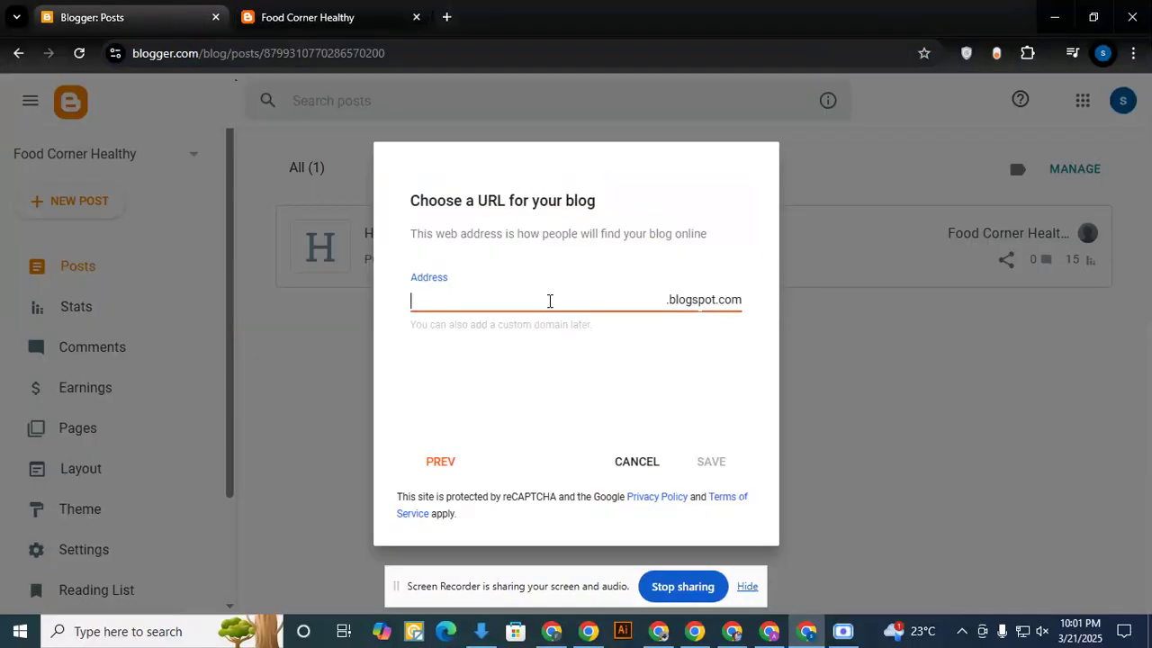
- Paste the copied title as the blog address, edit it to "Trendingnewsevent" without spaces, and save the new blog
key("ctrl+v")
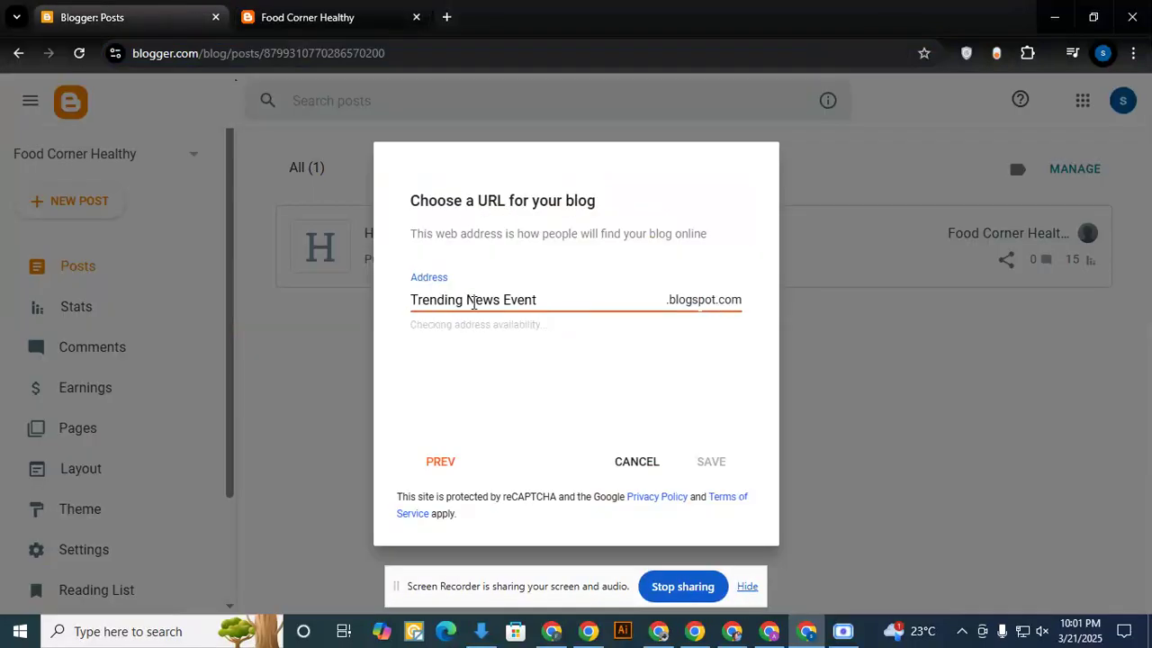
left_click(474, 303)
key("BackSpace")
left_click(504, 301)
key("BackSpace")
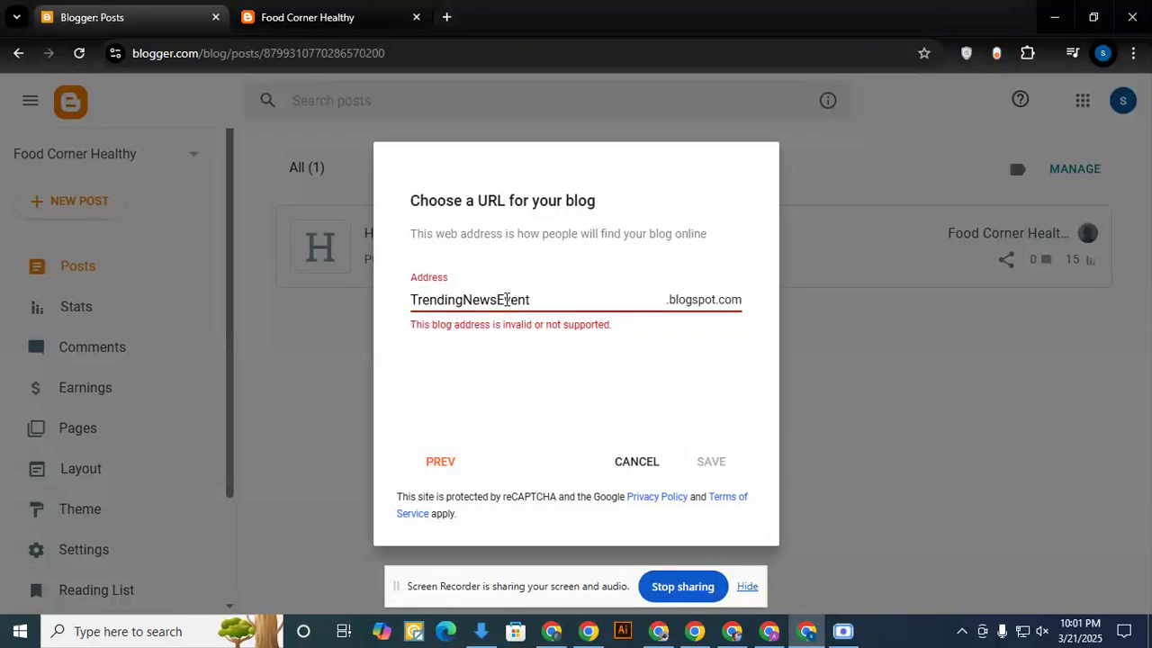
key("BackSpace")
type("e")
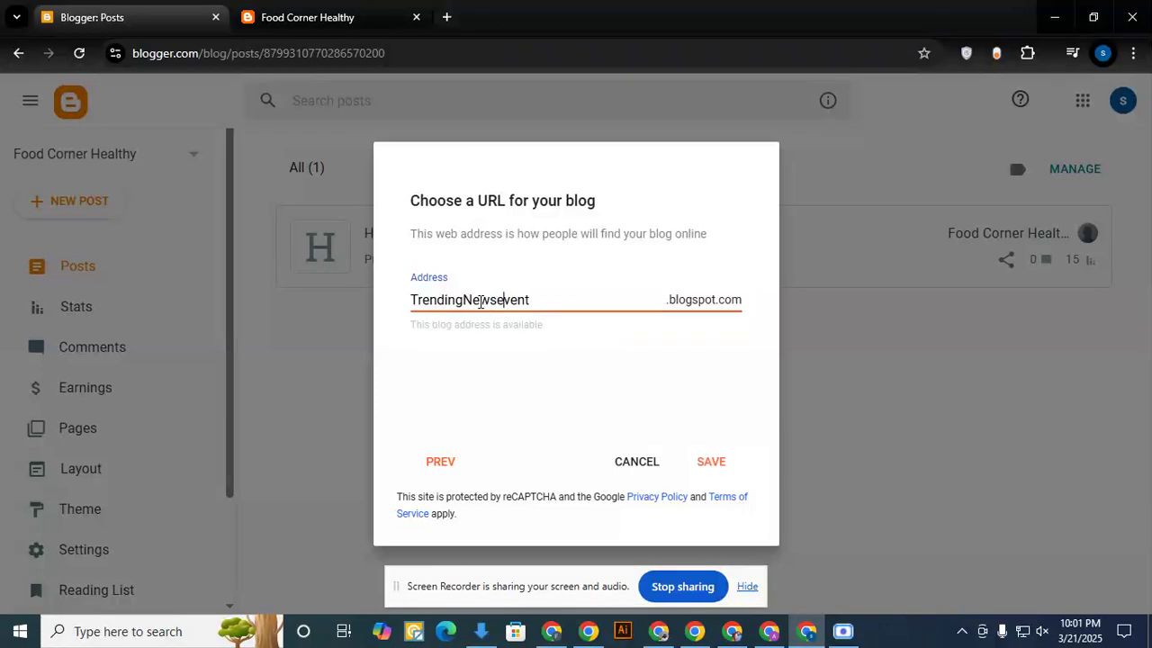
left_click(469, 300)
key("BackSpace")
type("n")
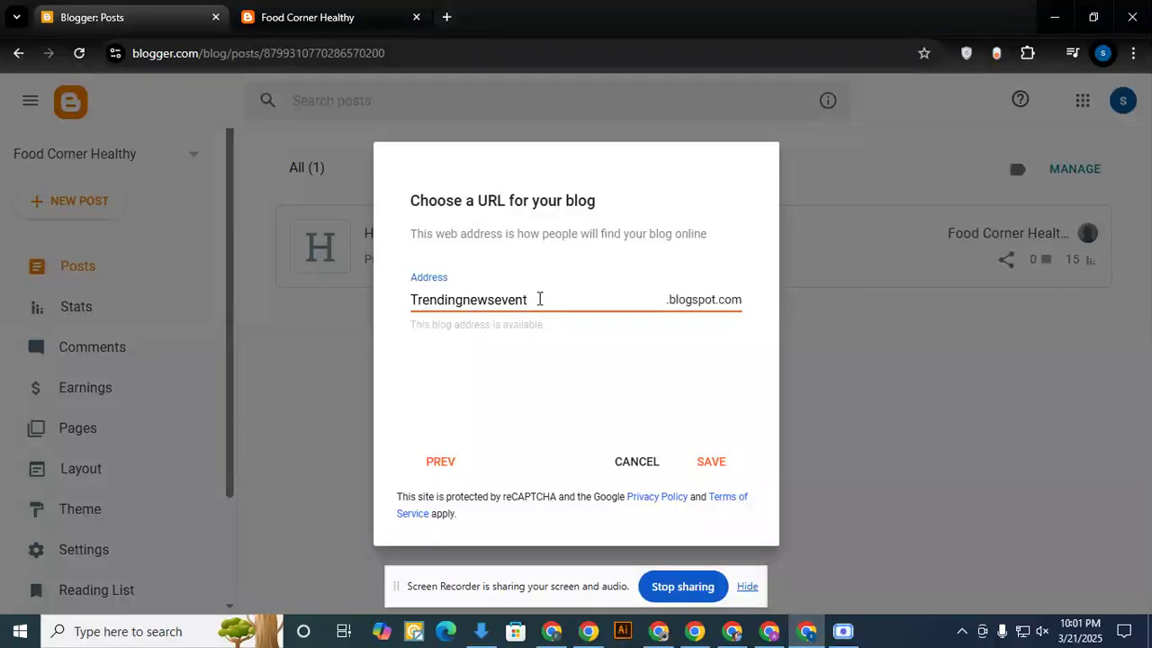
left_click_drag(538, 299, 410, 301)
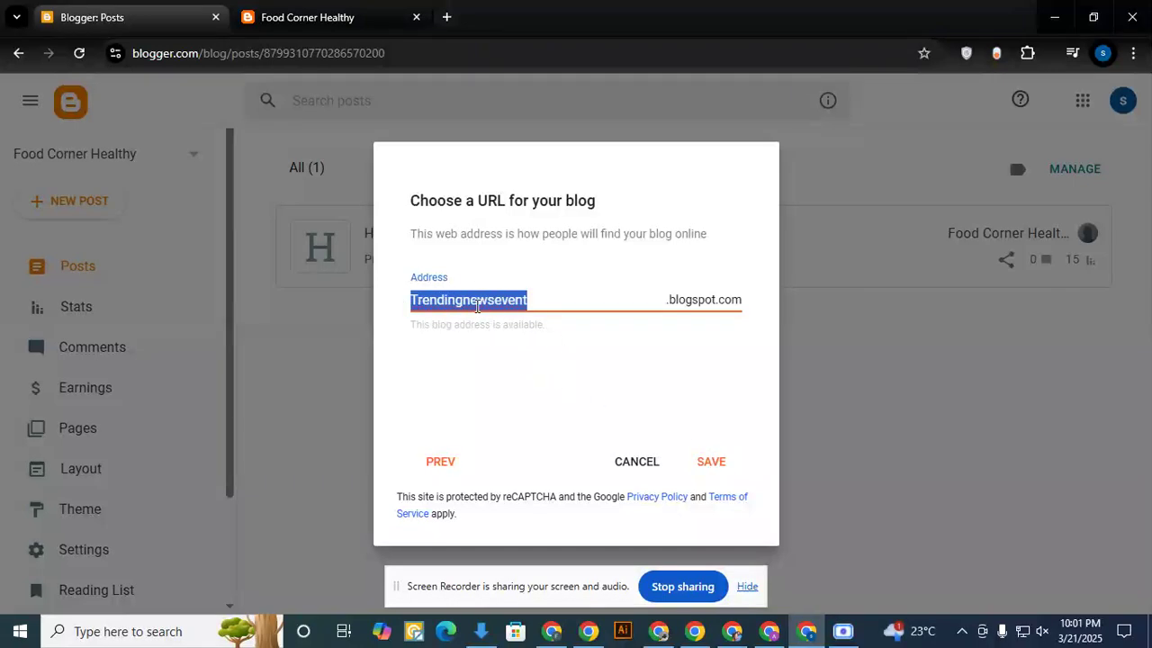
left_click(711, 462)
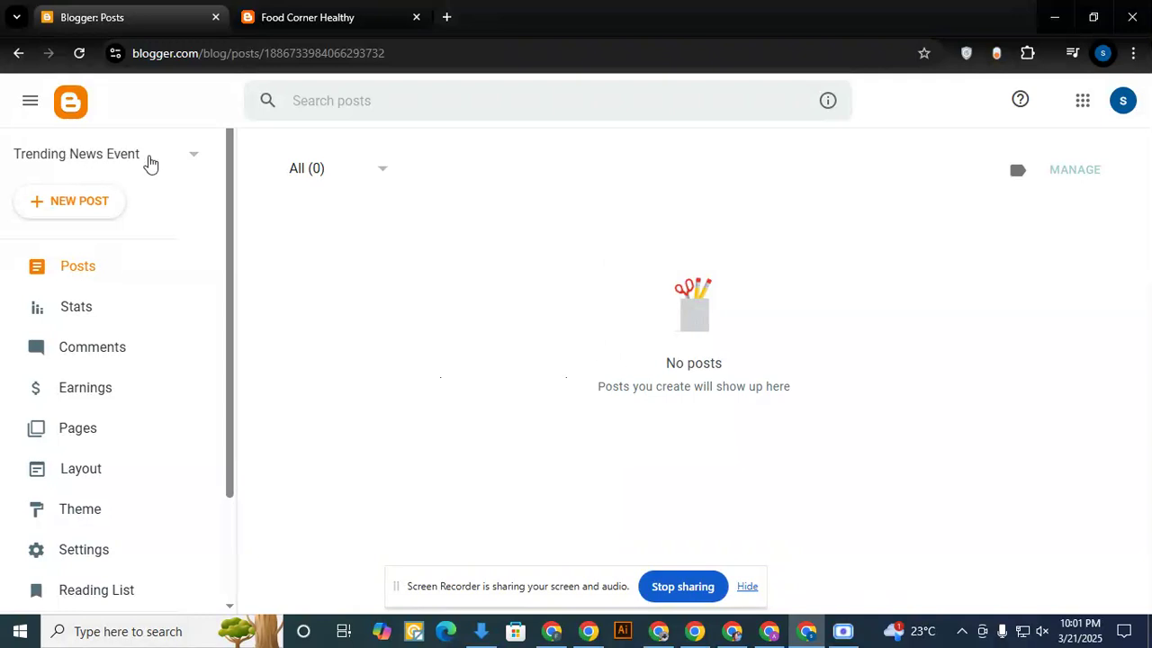
- Select the Trending News Event blog, view its live page, and close the Food Corner Healthy page
left_click(84, 155)
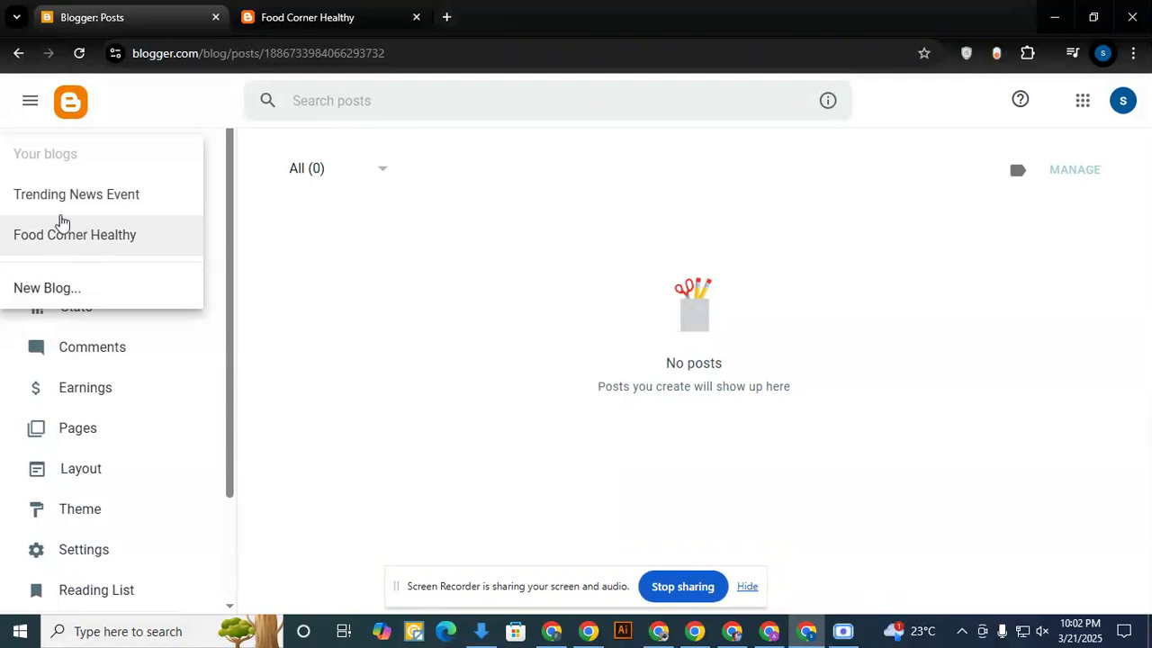
left_click(99, 198)
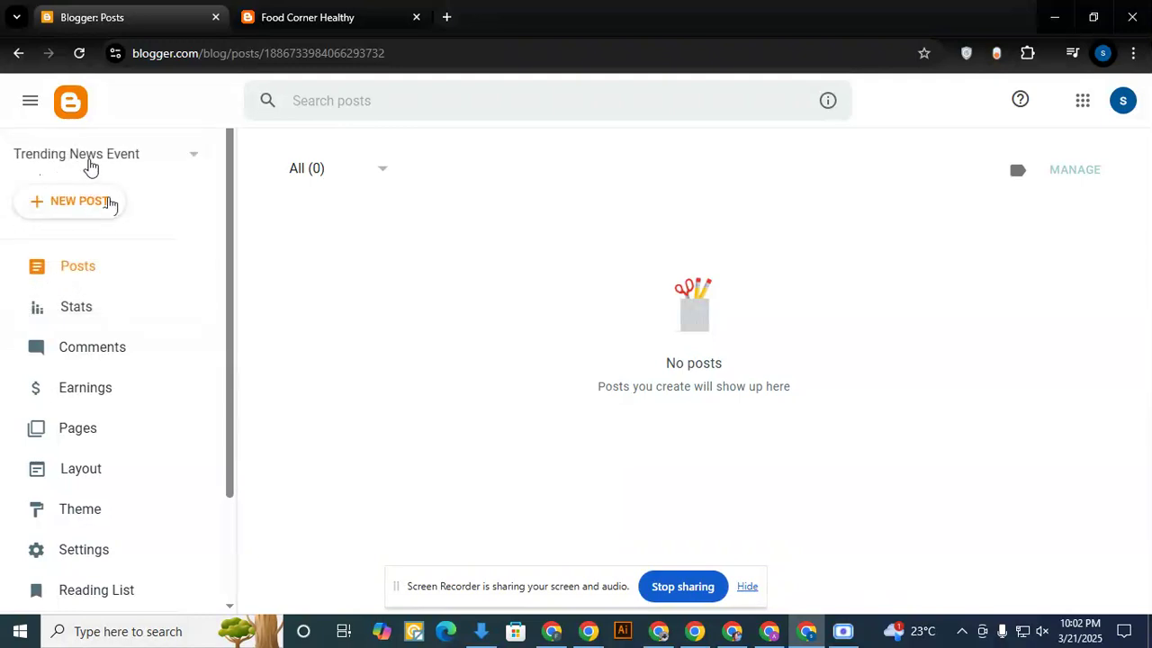
scroll(108, 549, "down", 2)
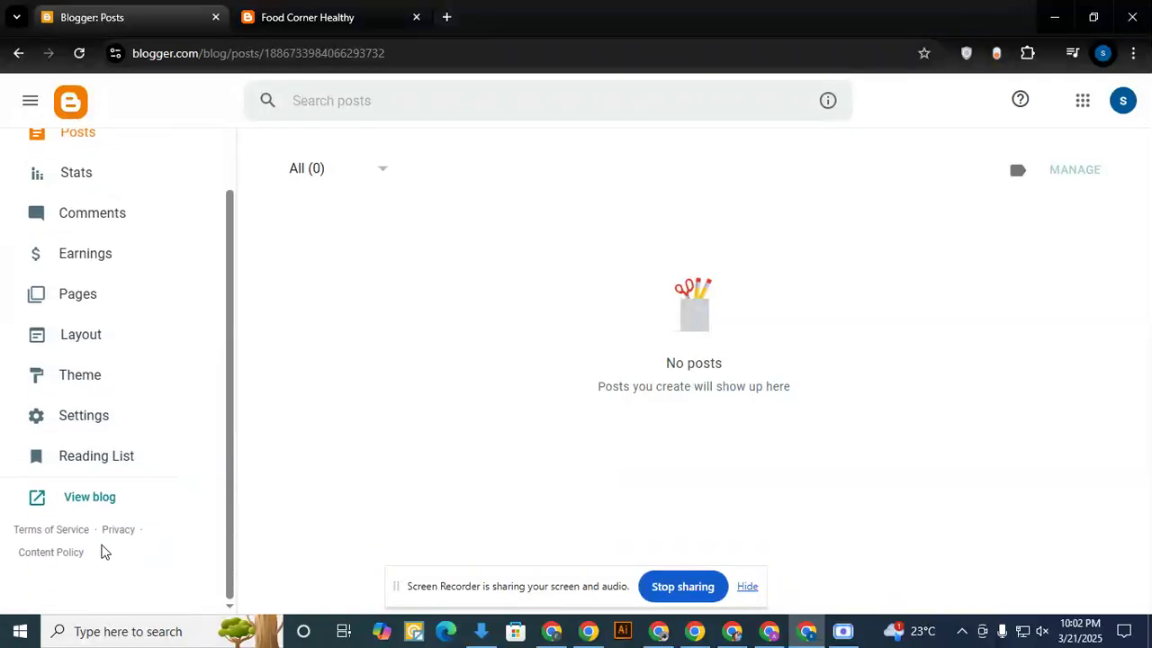
left_click(88, 500)
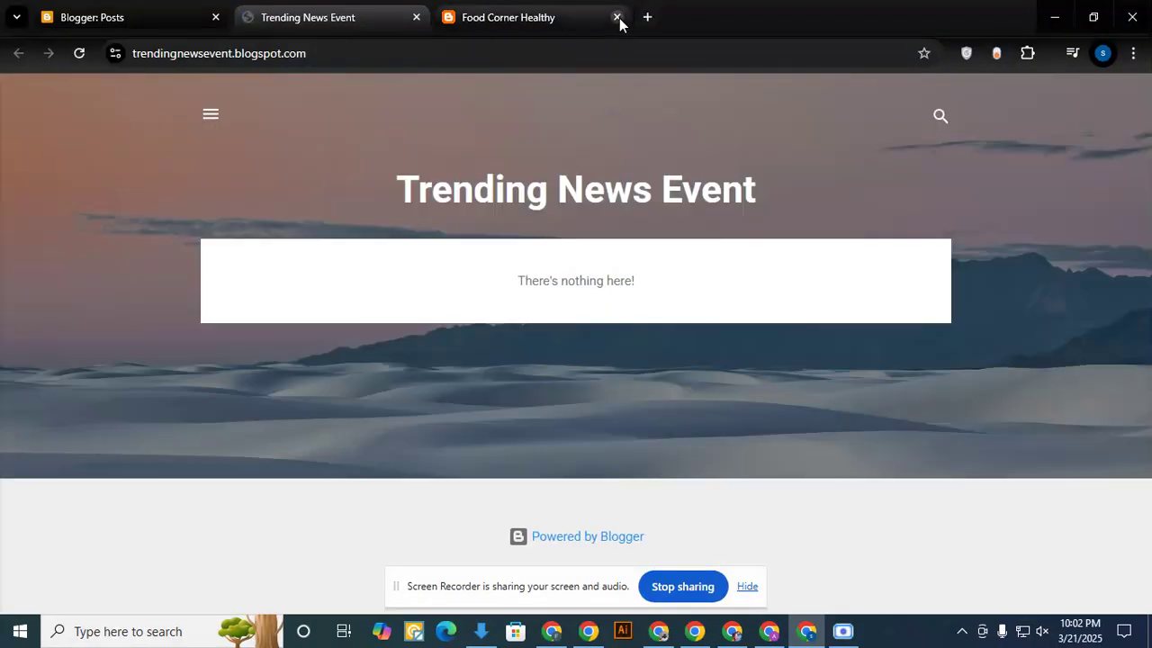
left_click(616, 17)
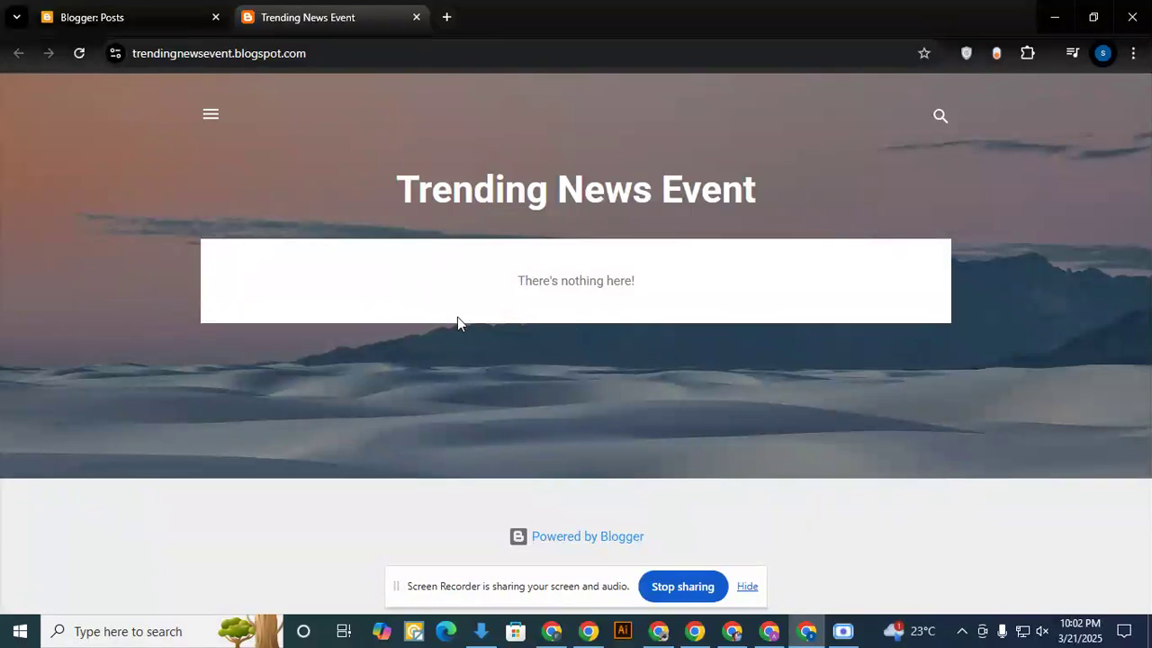
- Open the Trending News Event blog's theme settings and start restoring a theme by uploading a file
left_click(103, 20)
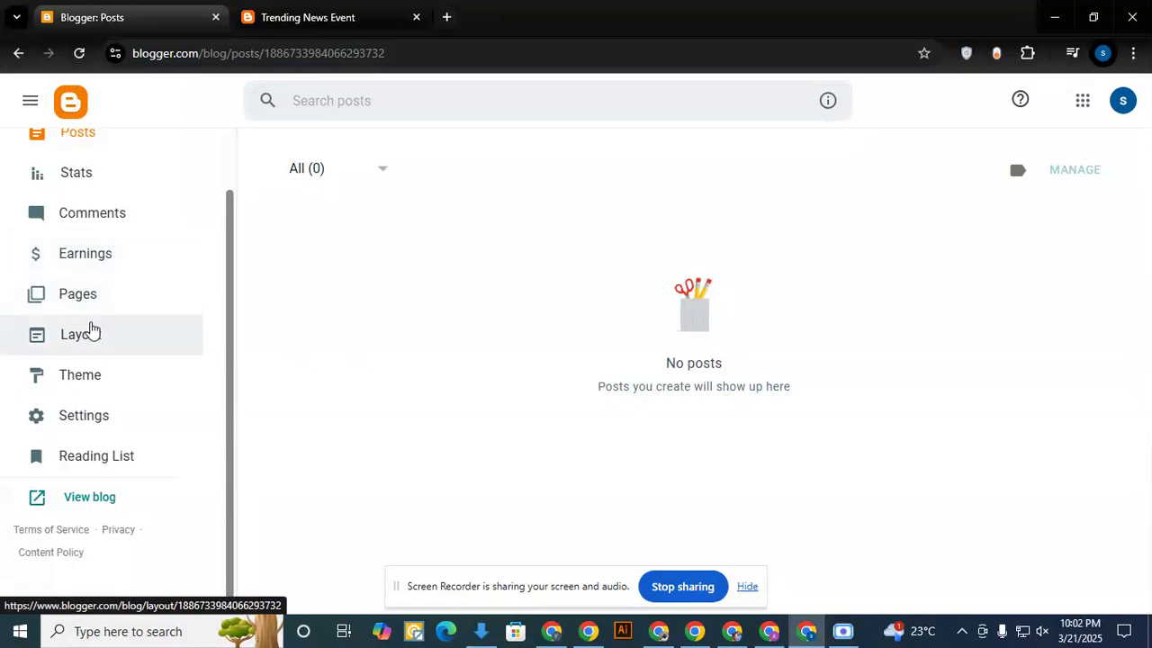
left_click(80, 379)
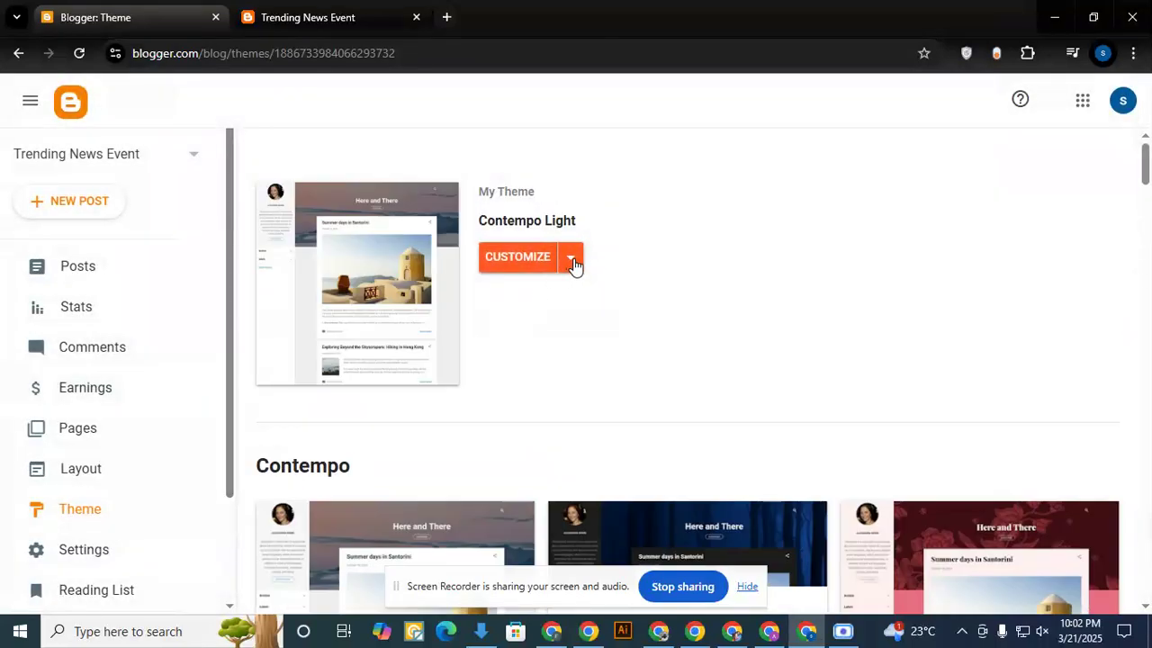
left_click(572, 261)
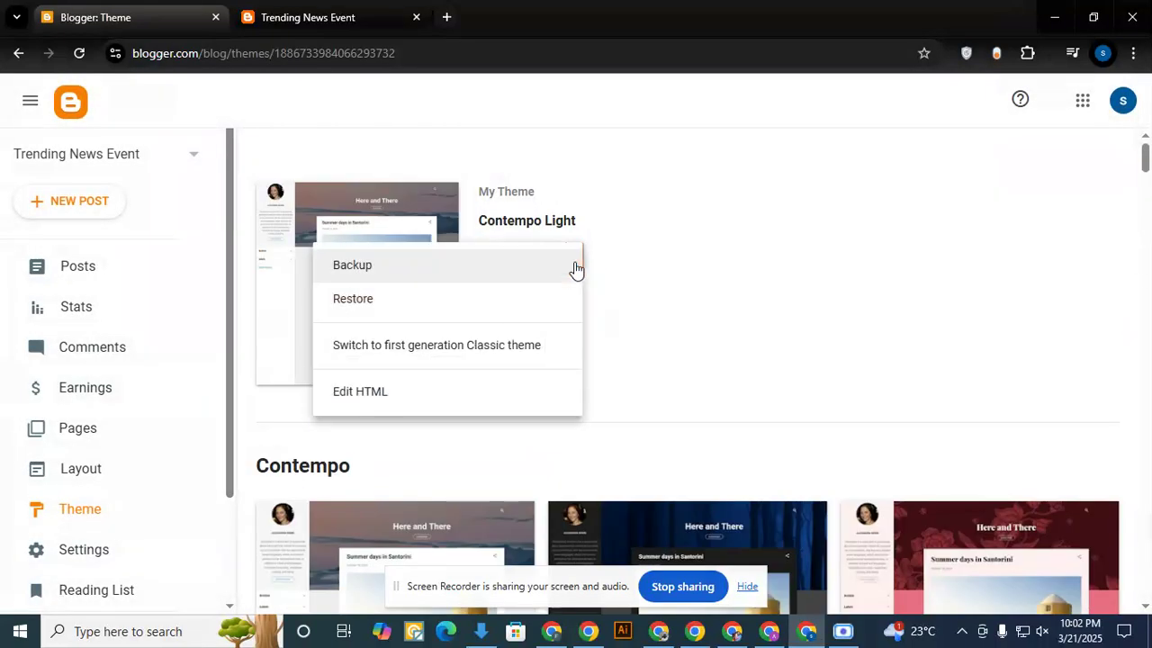
left_click(356, 302)
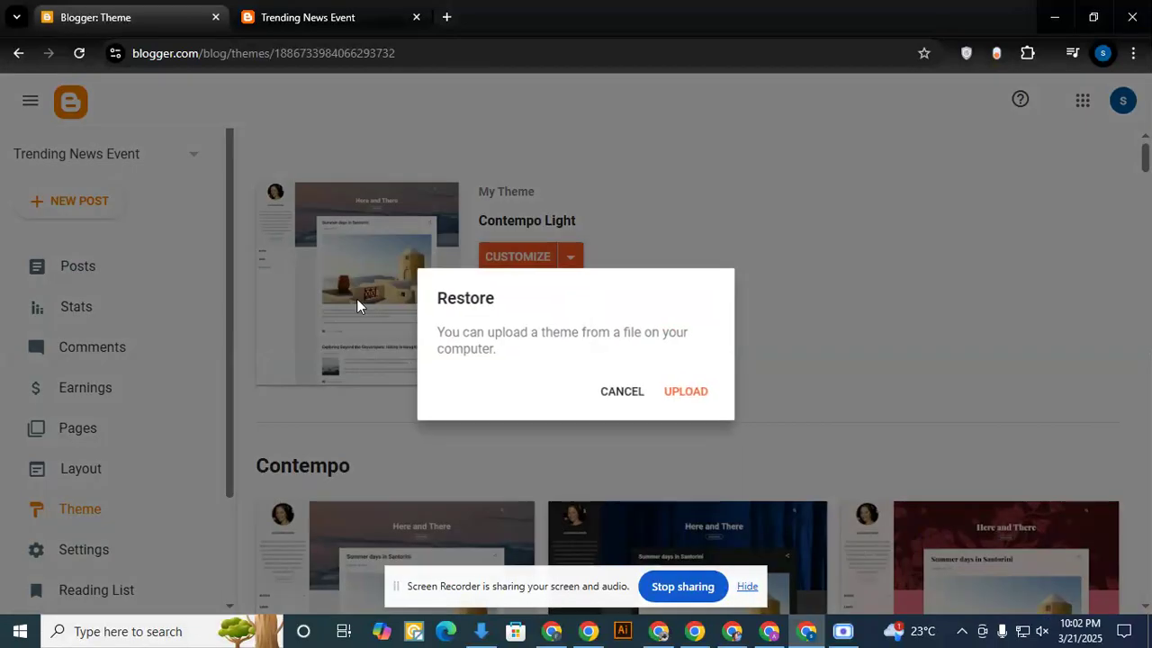
left_click(691, 396)
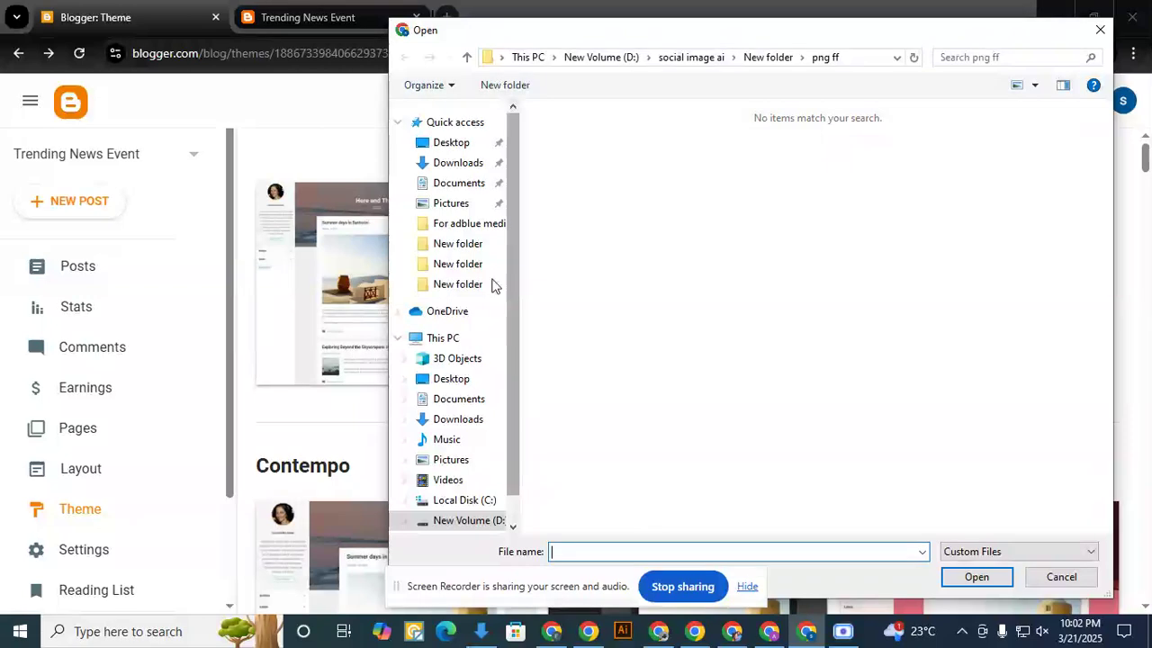
- Search the folders on New Volume (D:) for the theme file, including New folder (2), GRAPHIC RESOURSE, New folder (4) and all audeo
left_click(445, 337)
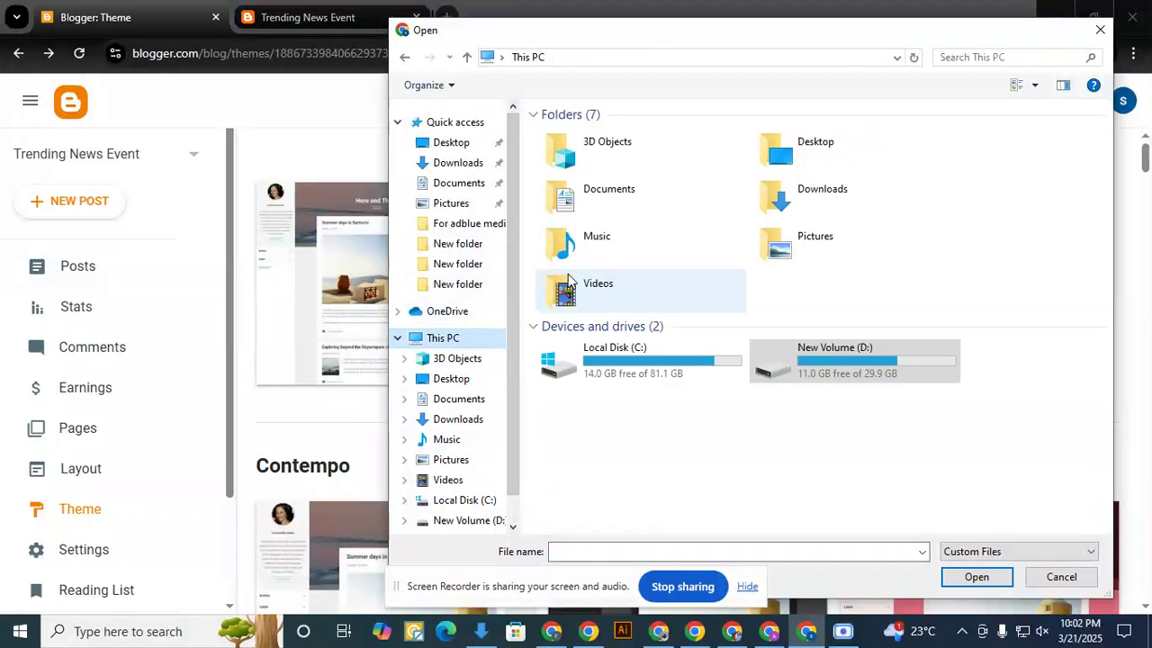
double_click(809, 360)
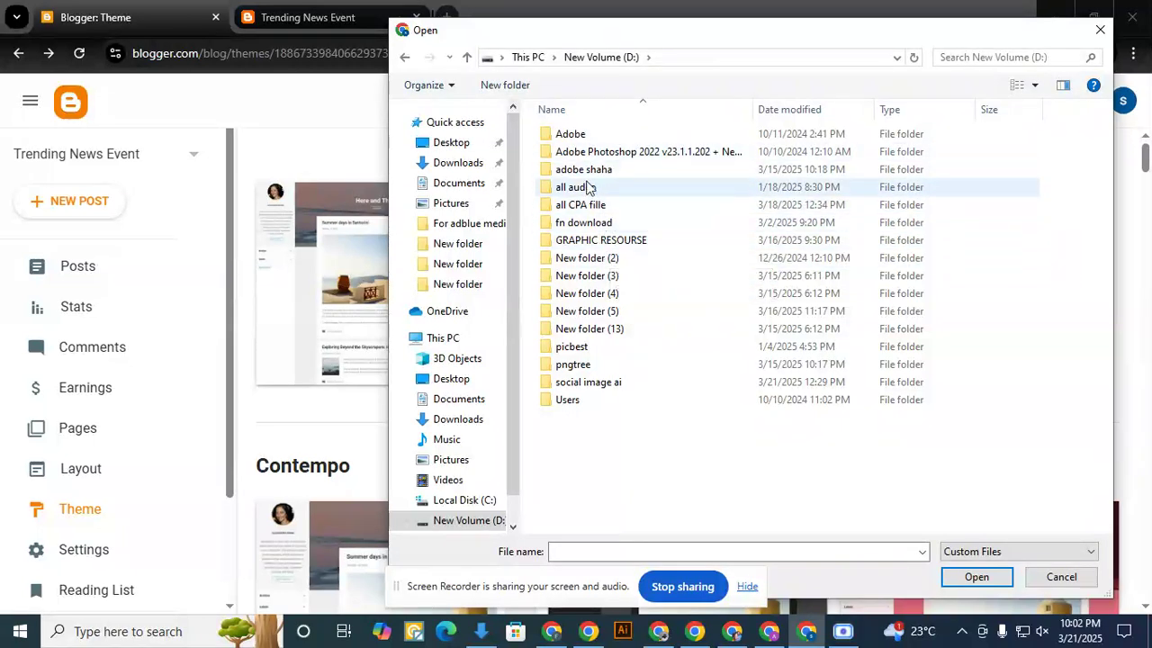
double_click(604, 258)
left_click(598, 58)
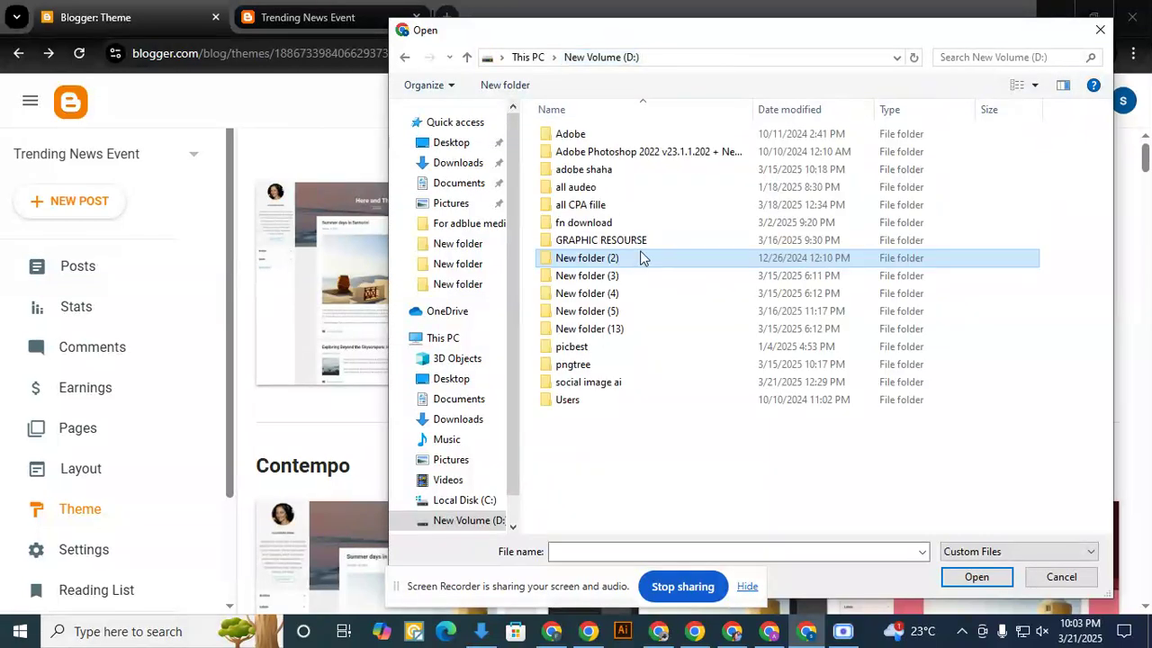
double_click(629, 240)
double_click(581, 153)
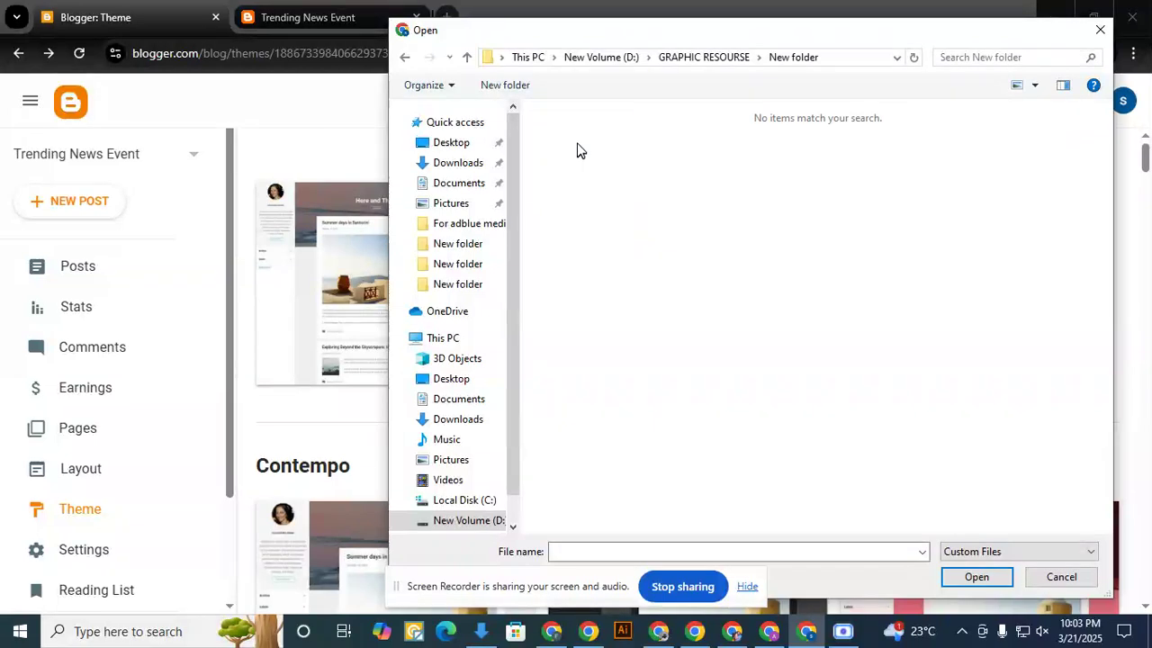
left_click(600, 57)
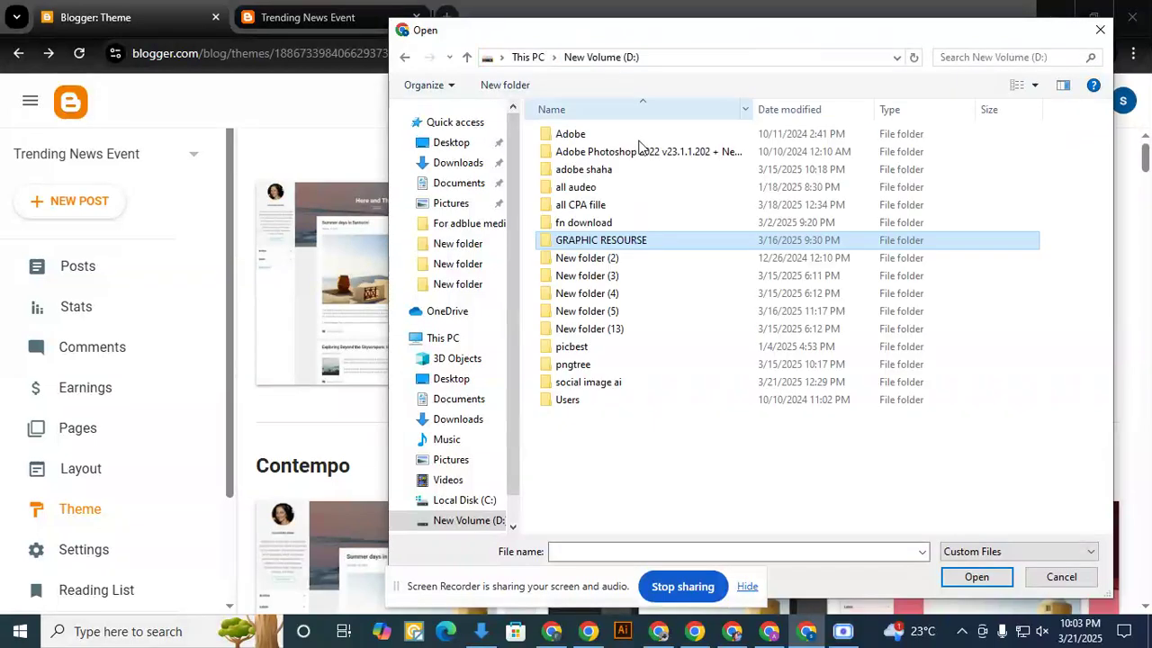
double_click(609, 298)
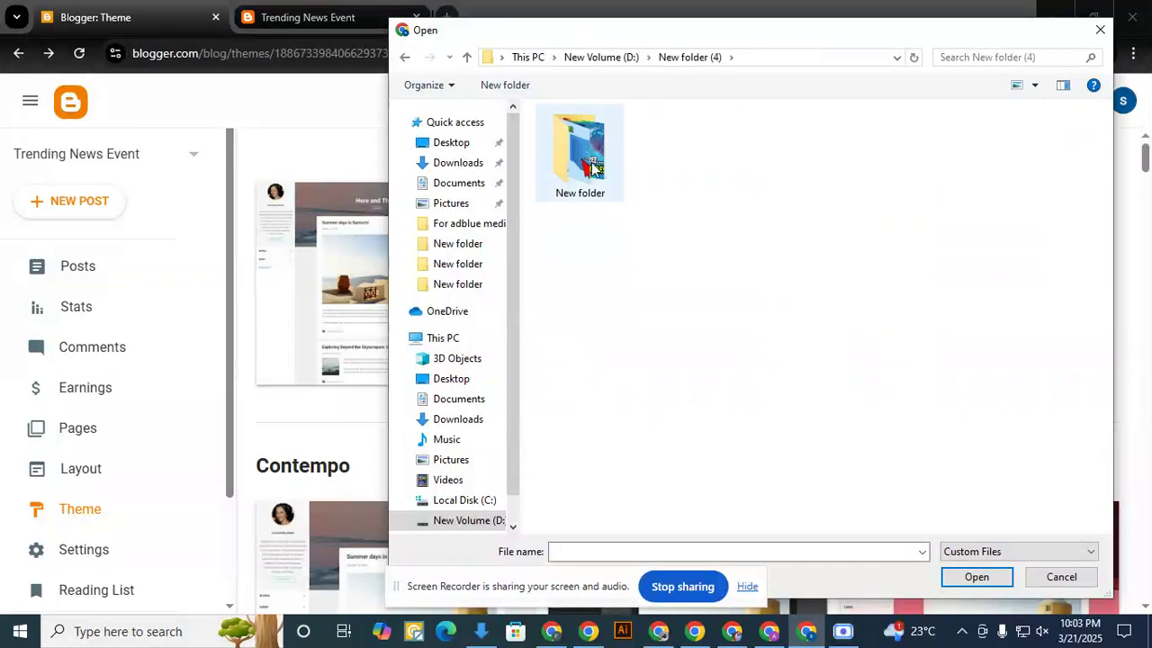
double_click(591, 166)
left_click(621, 58)
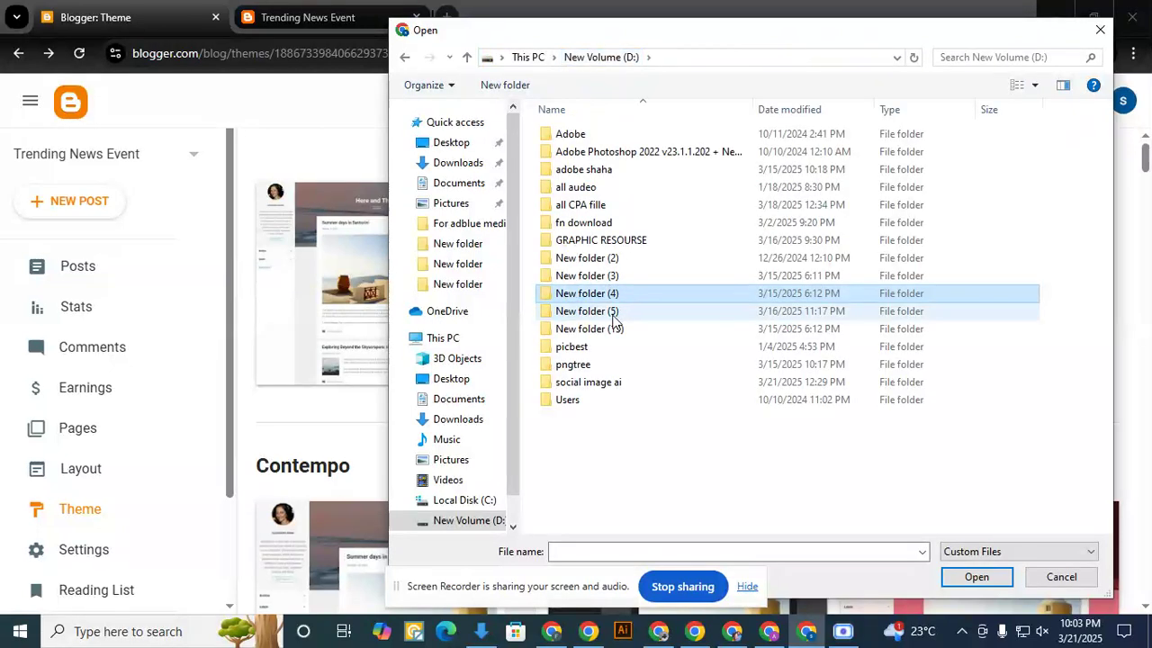
double_click(589, 188)
left_click(593, 57)
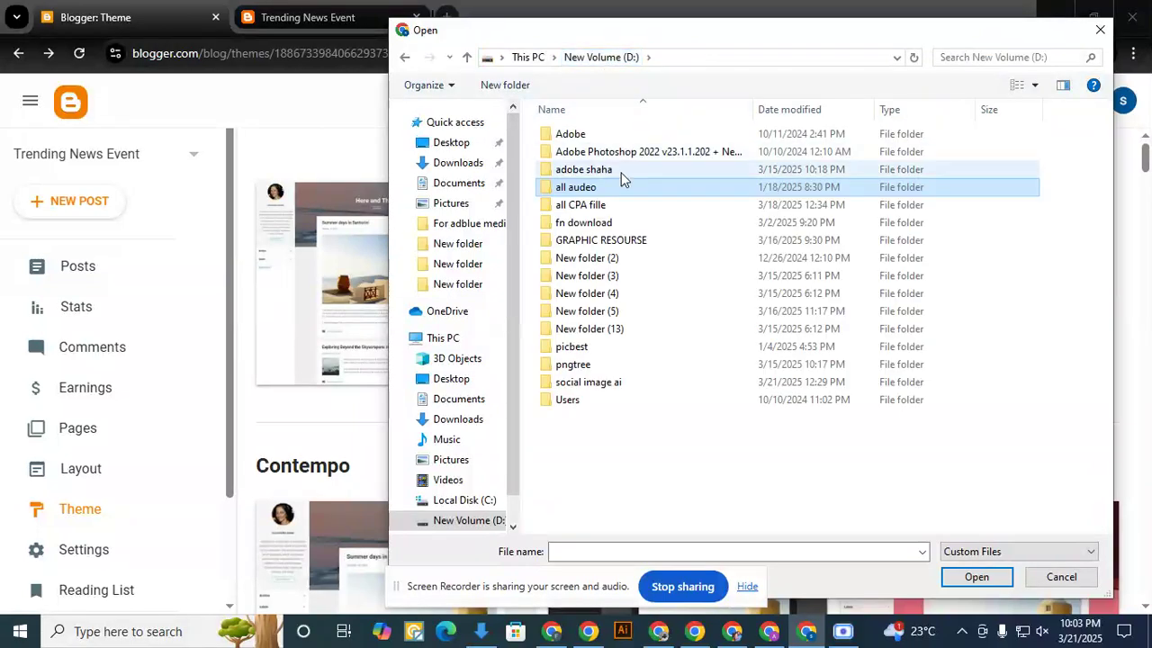
- Examine the Need-Mag-Paid-Version-2.0 folder inside adobe shaha for theme files, and close the file chooser without selecting any
double_click(621, 171)
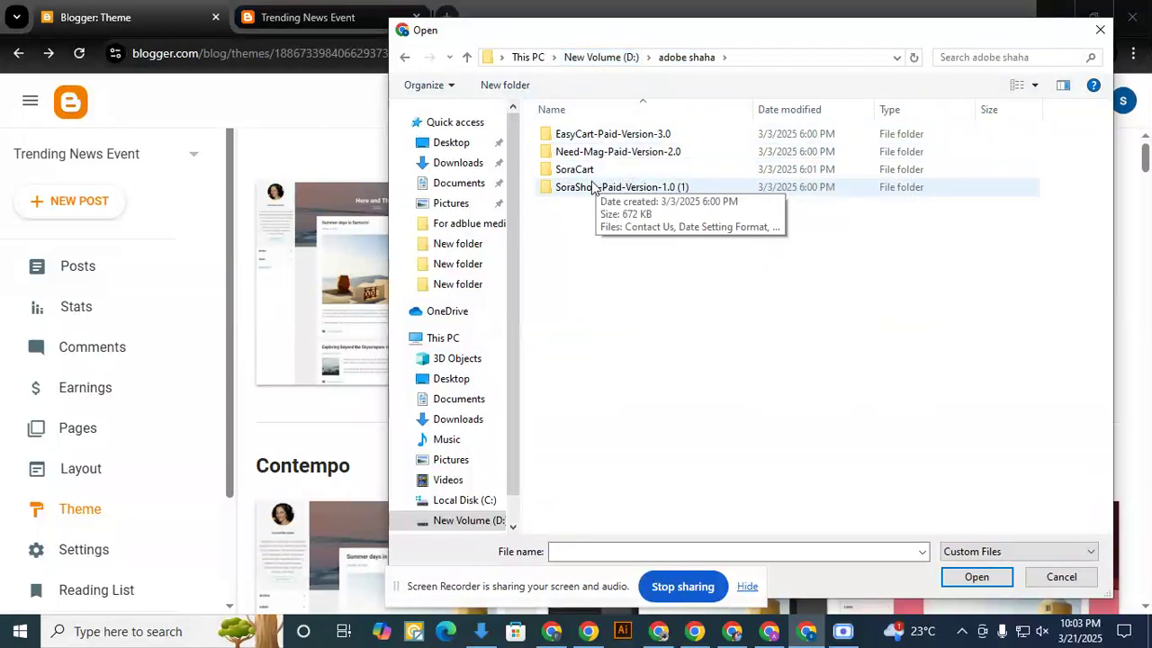
left_click(608, 153)
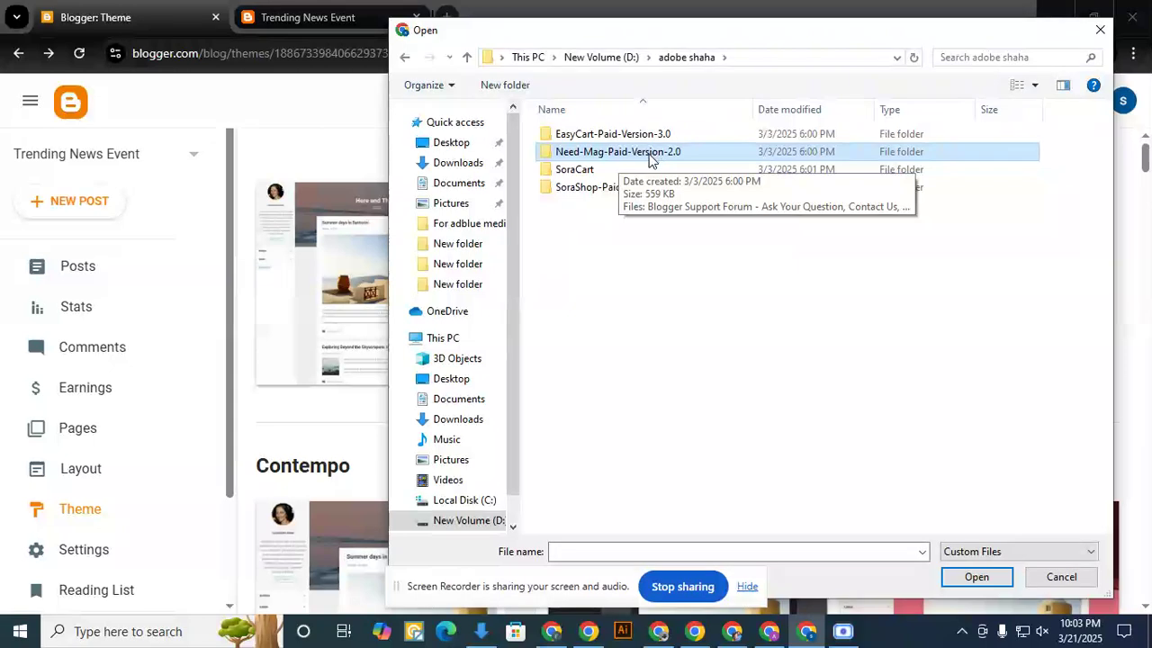
right_click(650, 158)
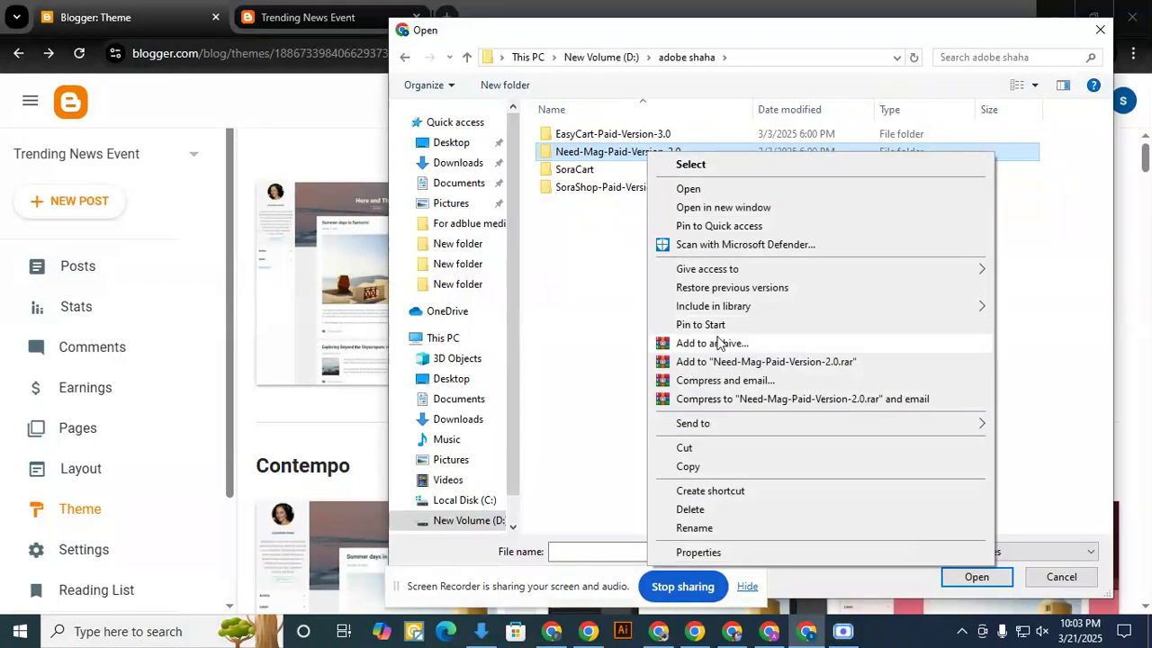
left_click(618, 217)
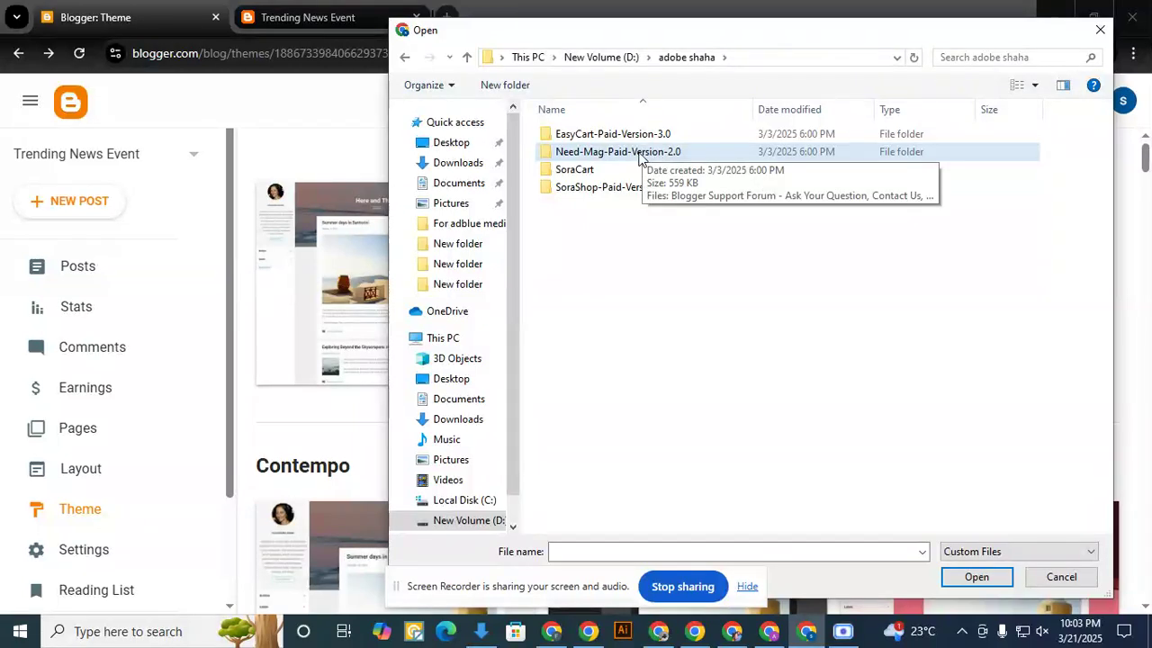
double_click(639, 155)
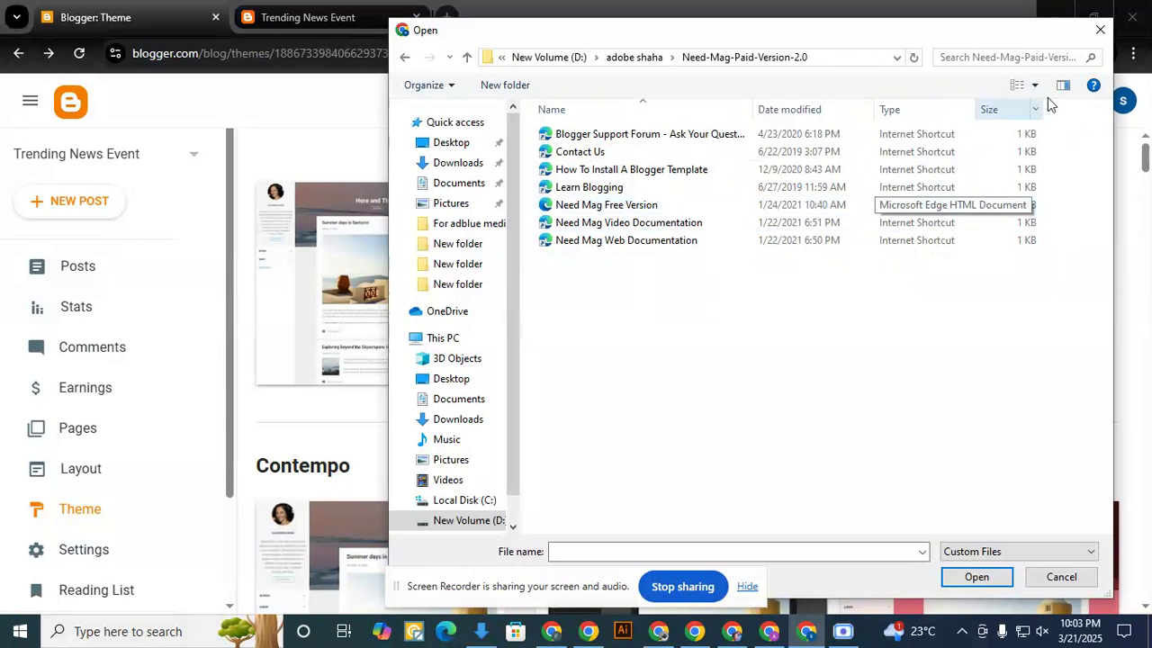
left_click(1095, 34)
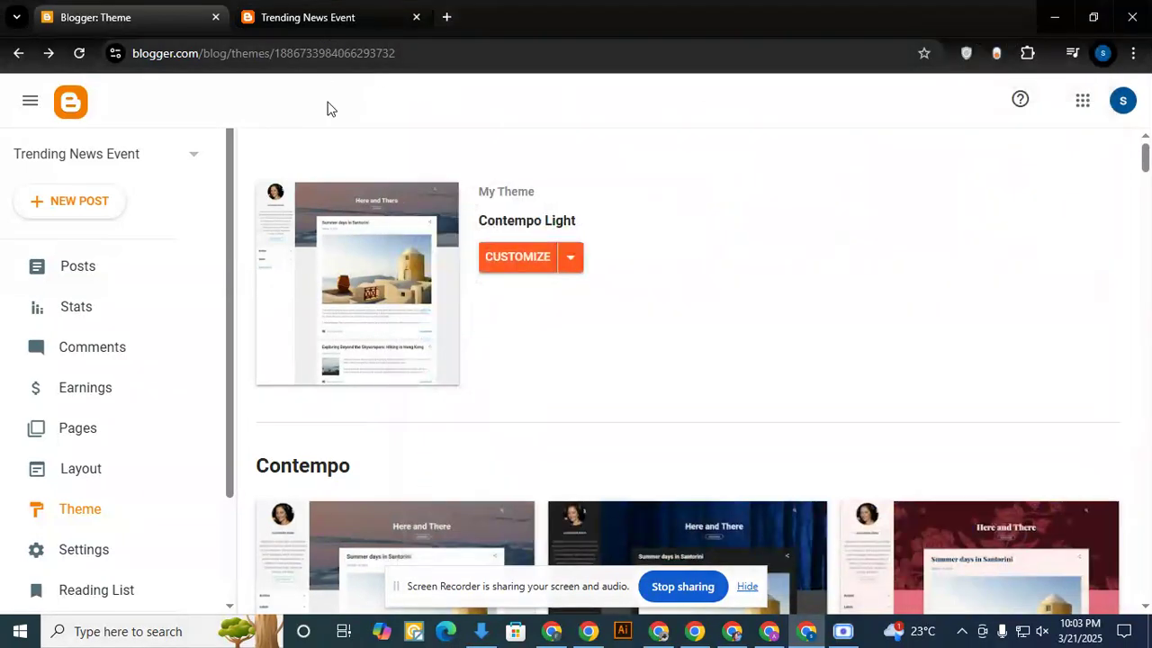
- Restore the blog's theme from Need Mag Free Version in D:\adobe shaha\Need-Mag-Paid-Version-2.0, and reload the live blog page
left_click(571, 258)
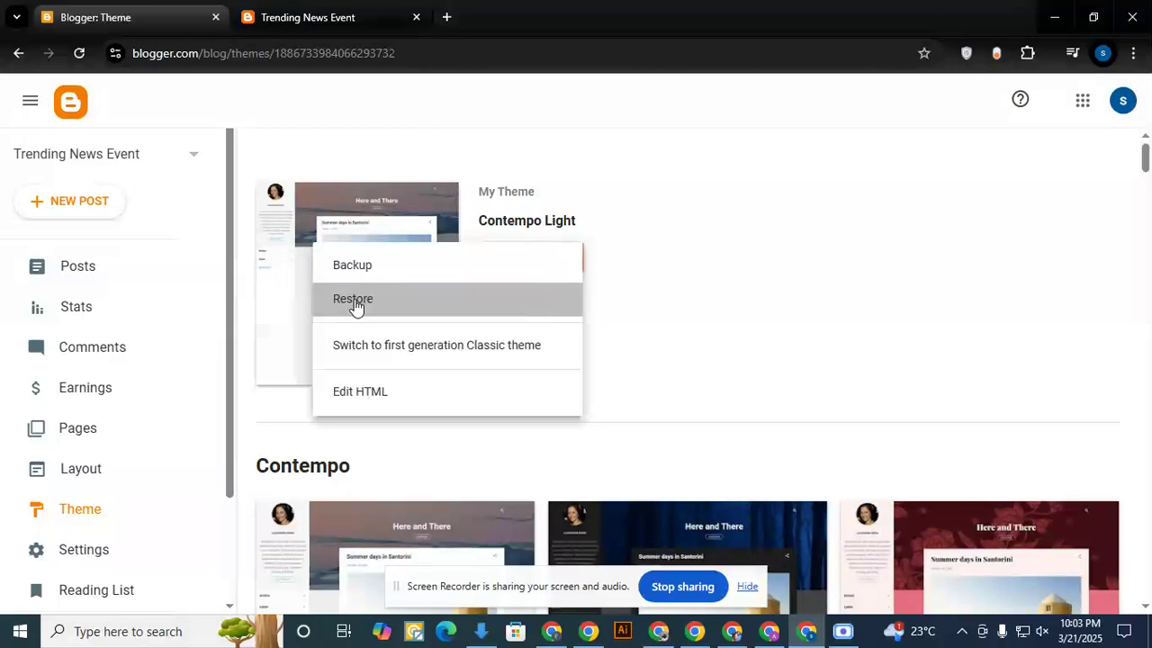
left_click(354, 306)
left_click(686, 391)
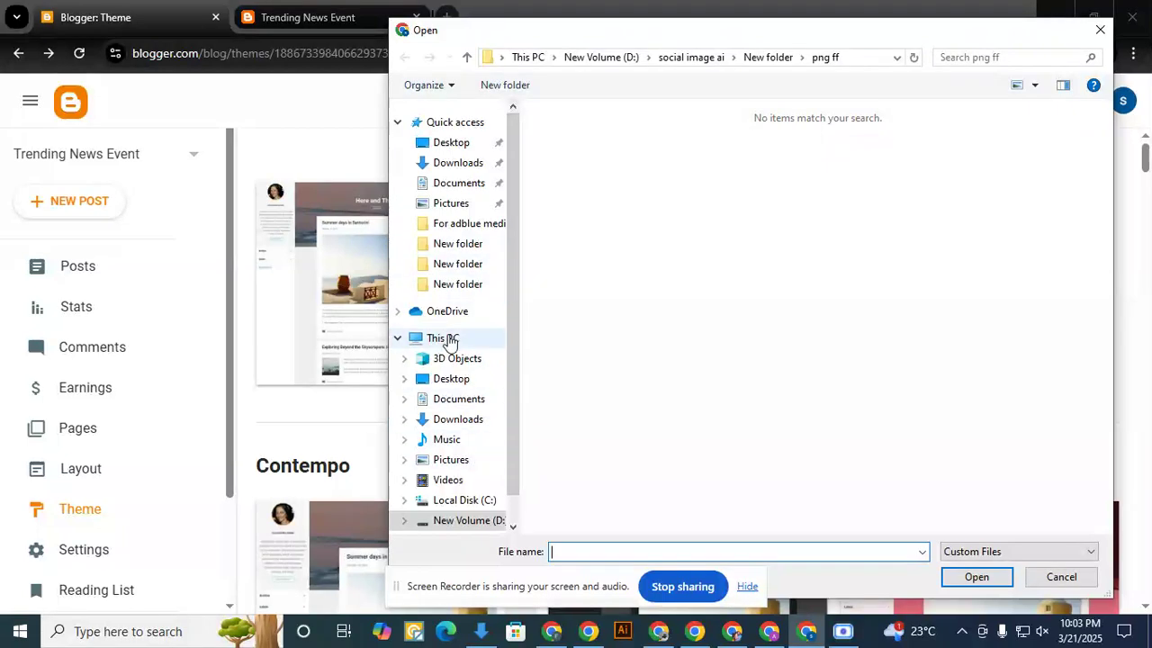
left_click(447, 344)
double_click(801, 369)
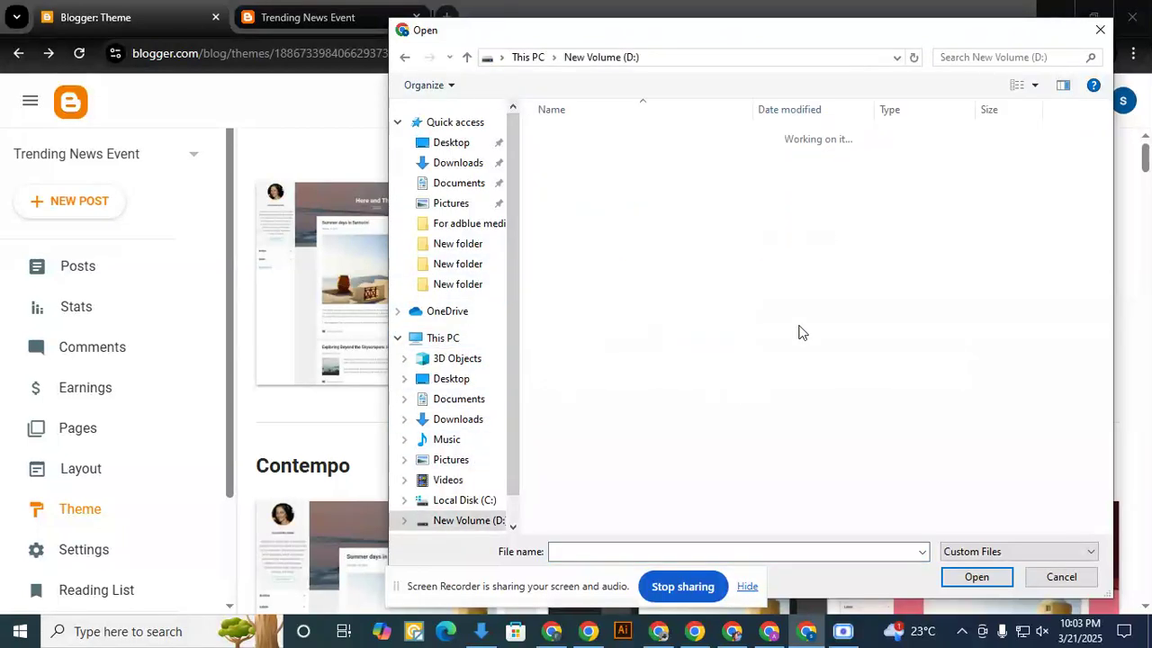
double_click(599, 172)
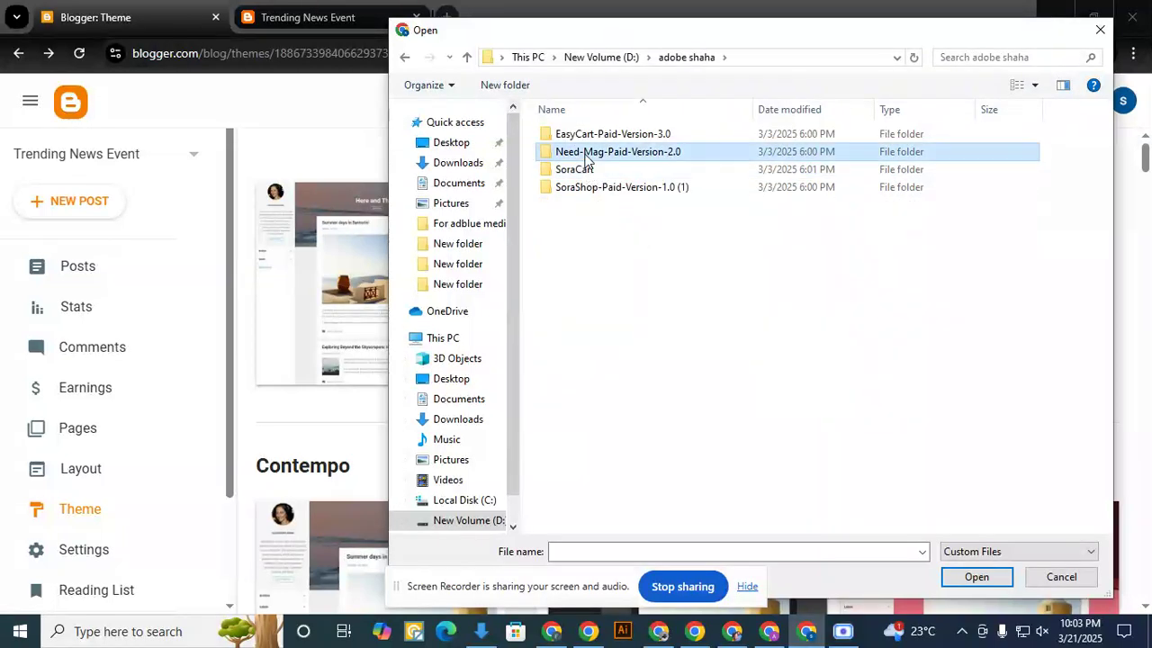
double_click(585, 151)
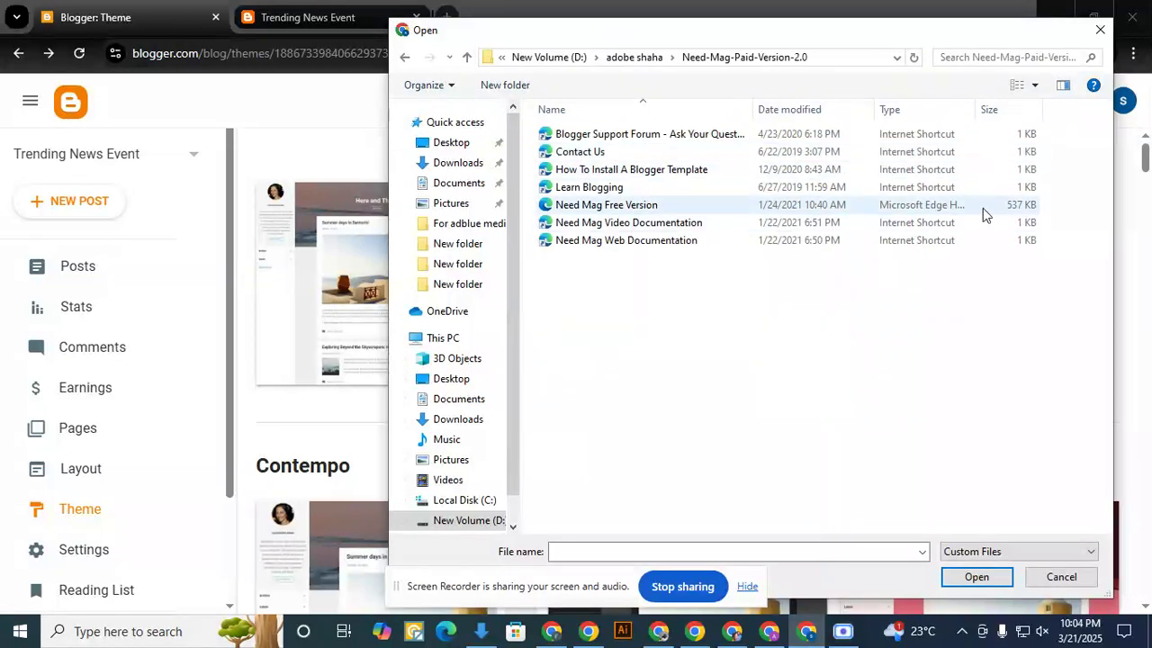
double_click(629, 206)
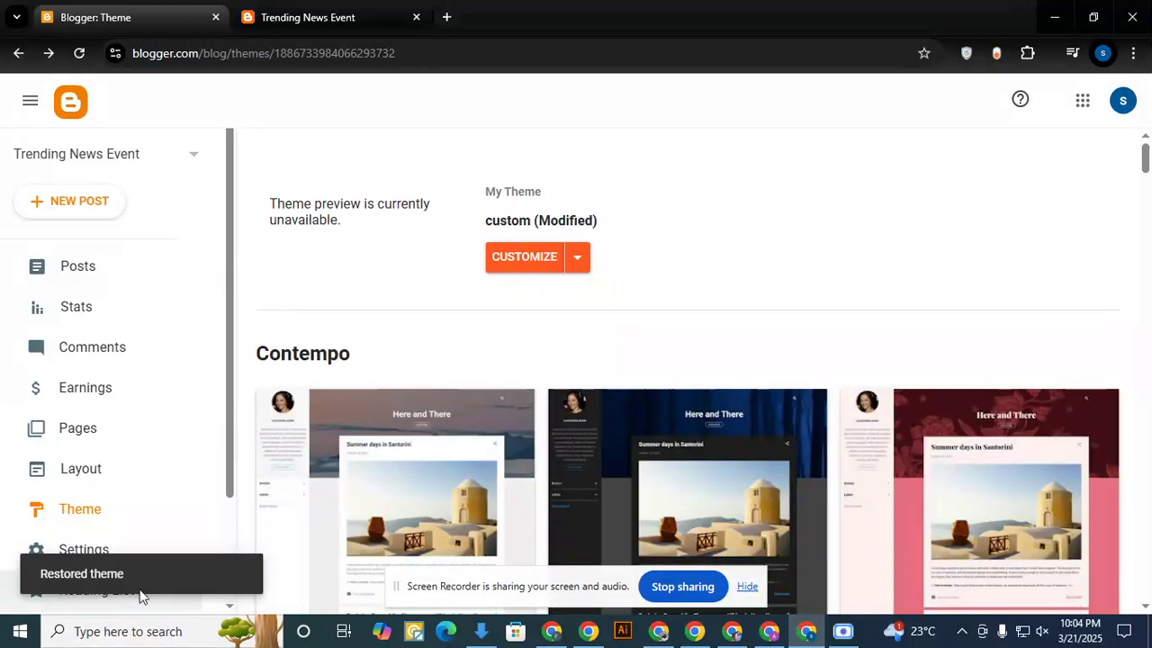
left_click(292, 13)
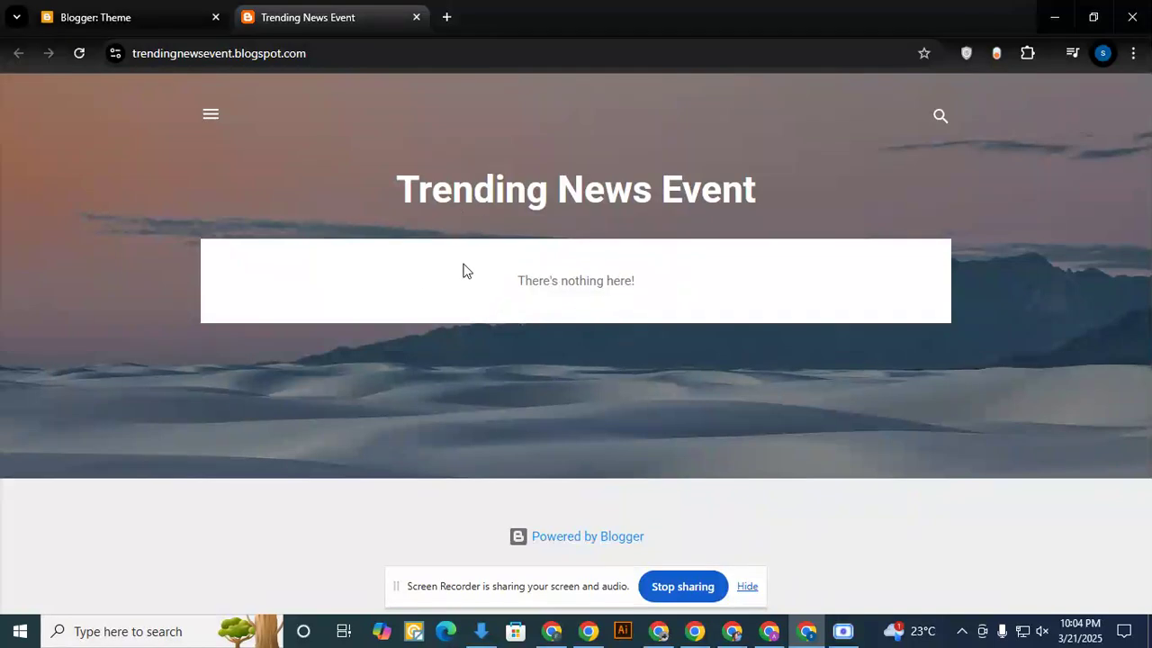
left_click(78, 56)
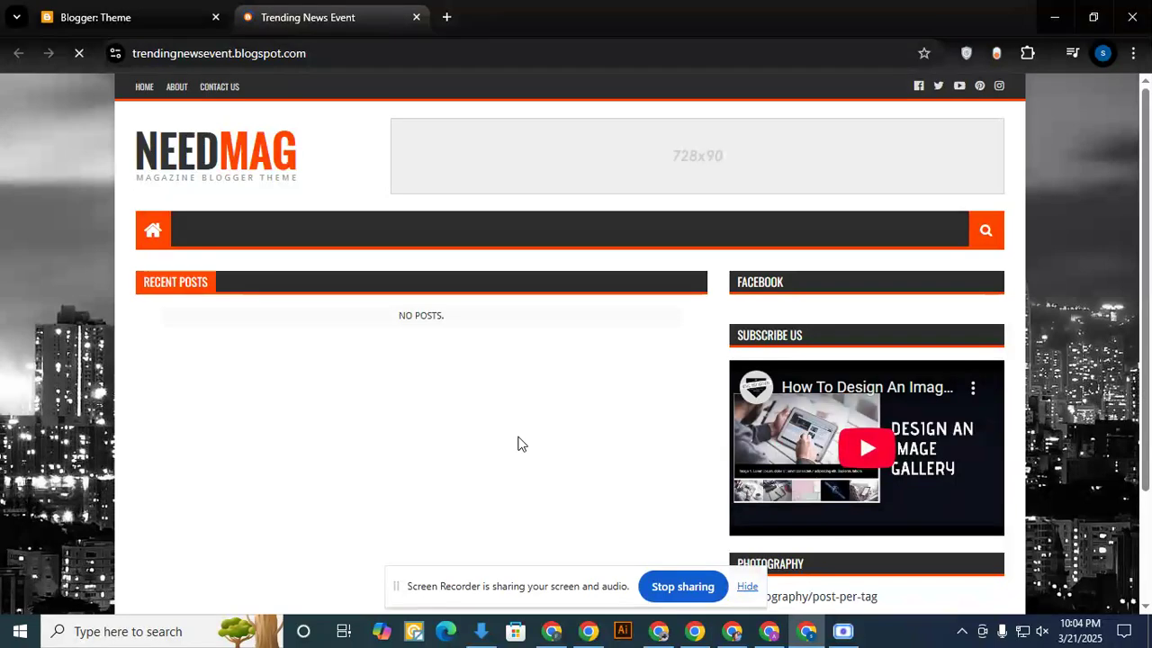
- Copy the Clean Eats Corner blog's address from the other browser window and open it in a new tab beside Trending News Event
left_click(553, 632)
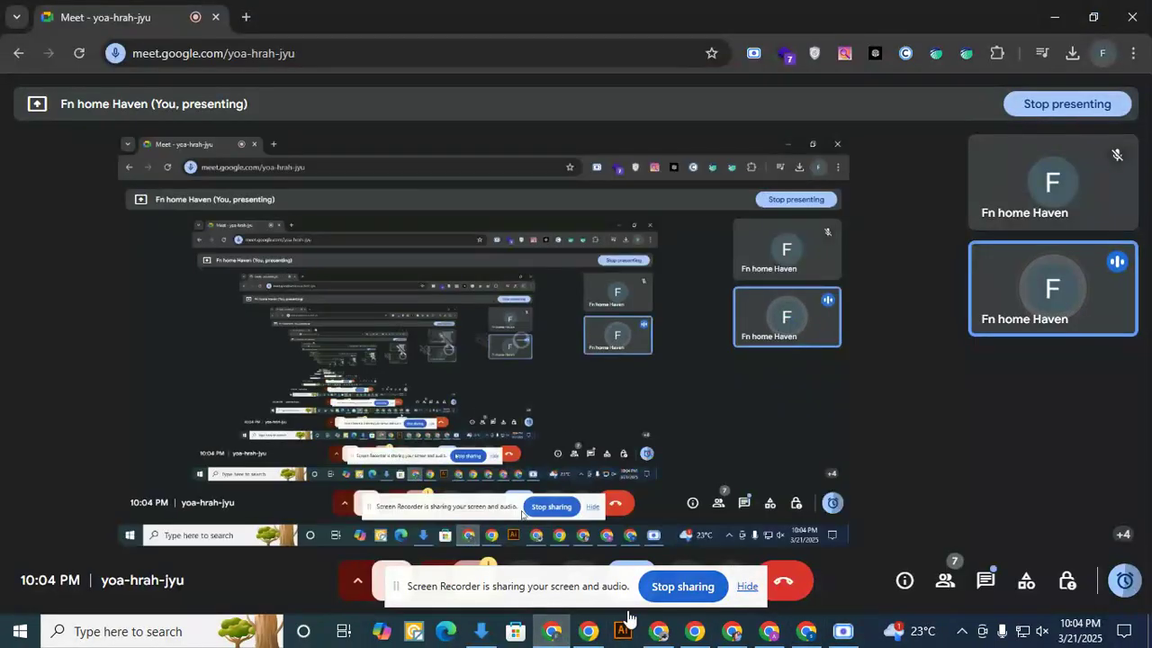
left_click(658, 633)
left_click(297, 52)
key("ctrl+c")
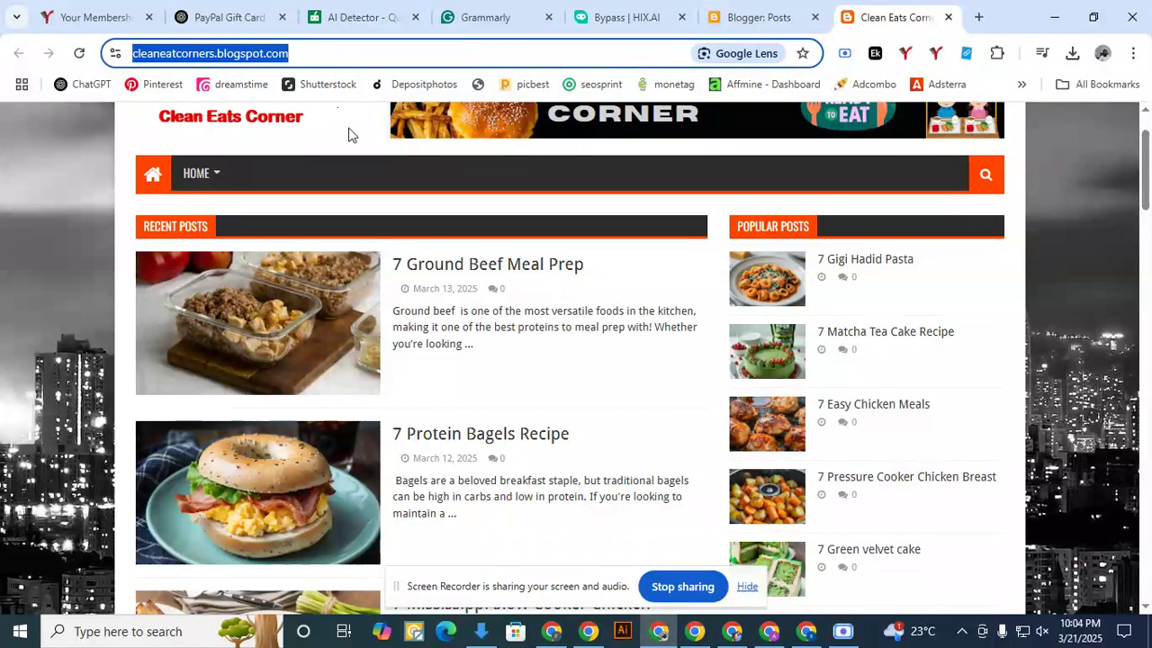
left_click(807, 633)
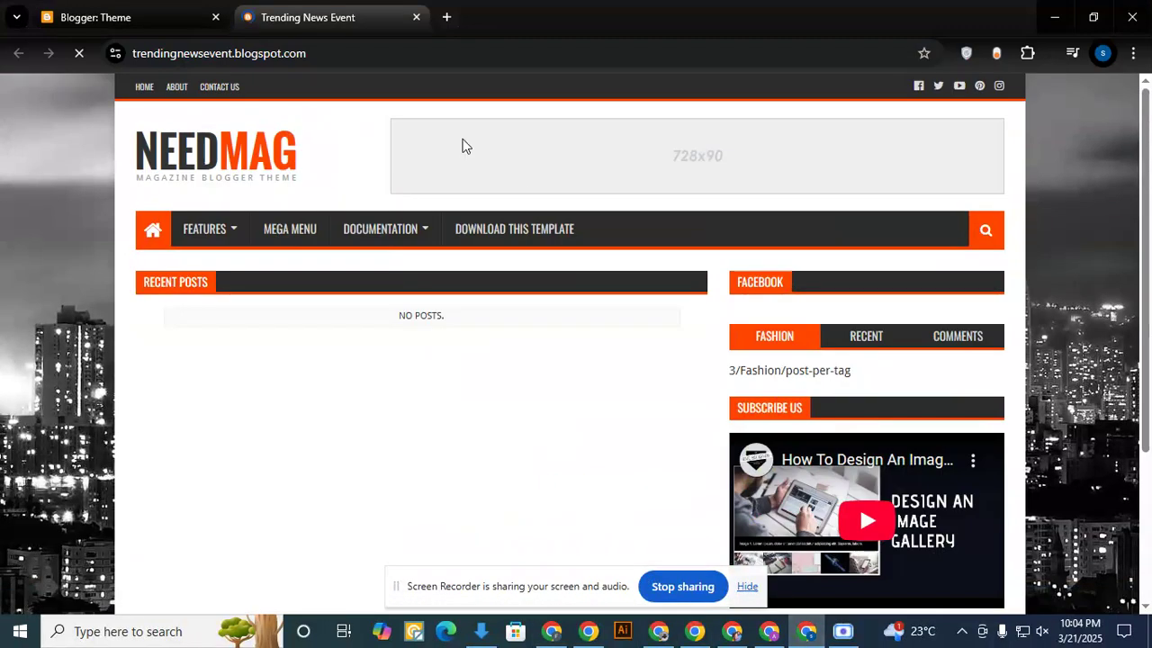
left_click(444, 17)
key("ctrl+v")
key("Return")
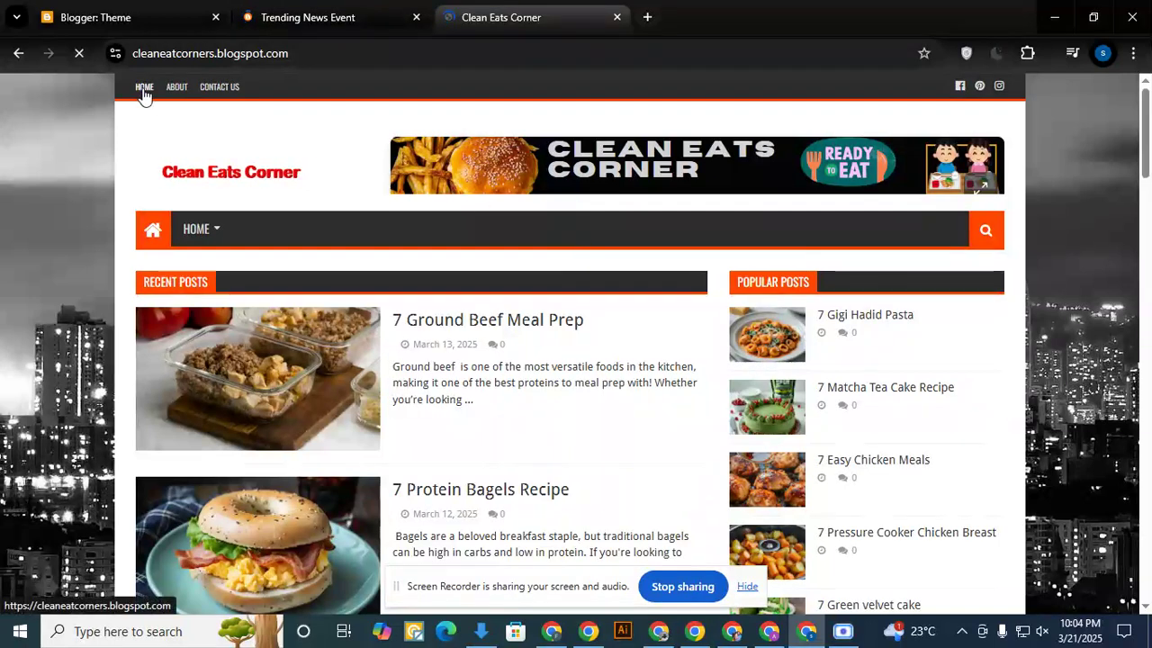
- Open the Trending News Event blog's layout and look over its theme options, navigation, logo, ads and menu sections
key("ctrl+shift+Tab")
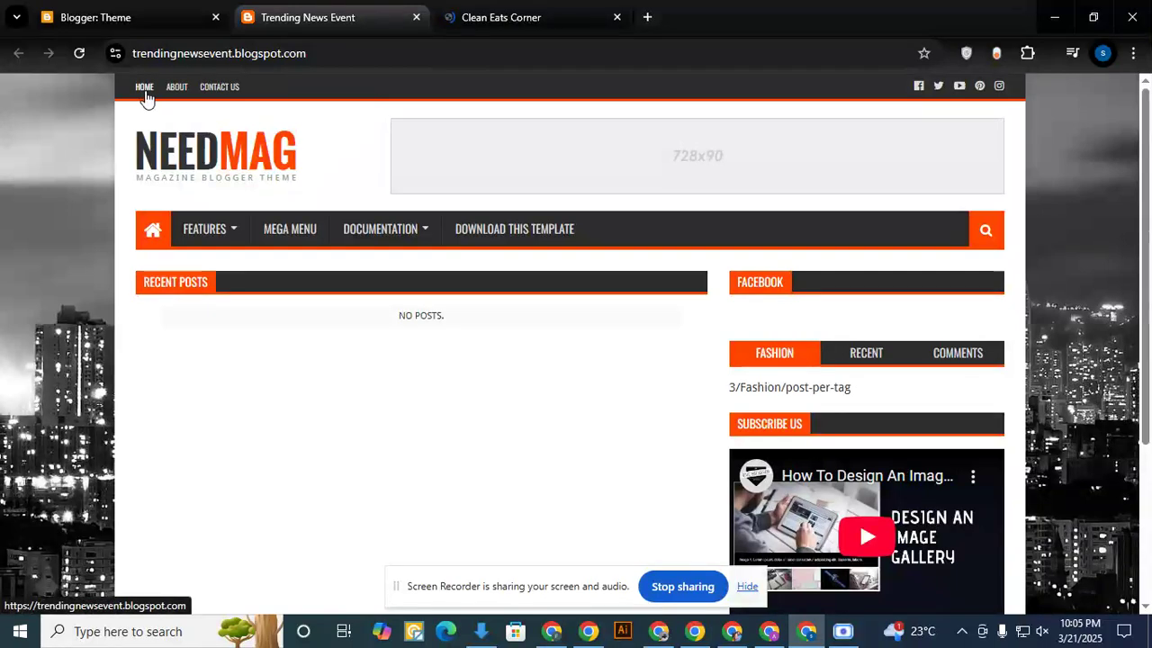
left_click(142, 20)
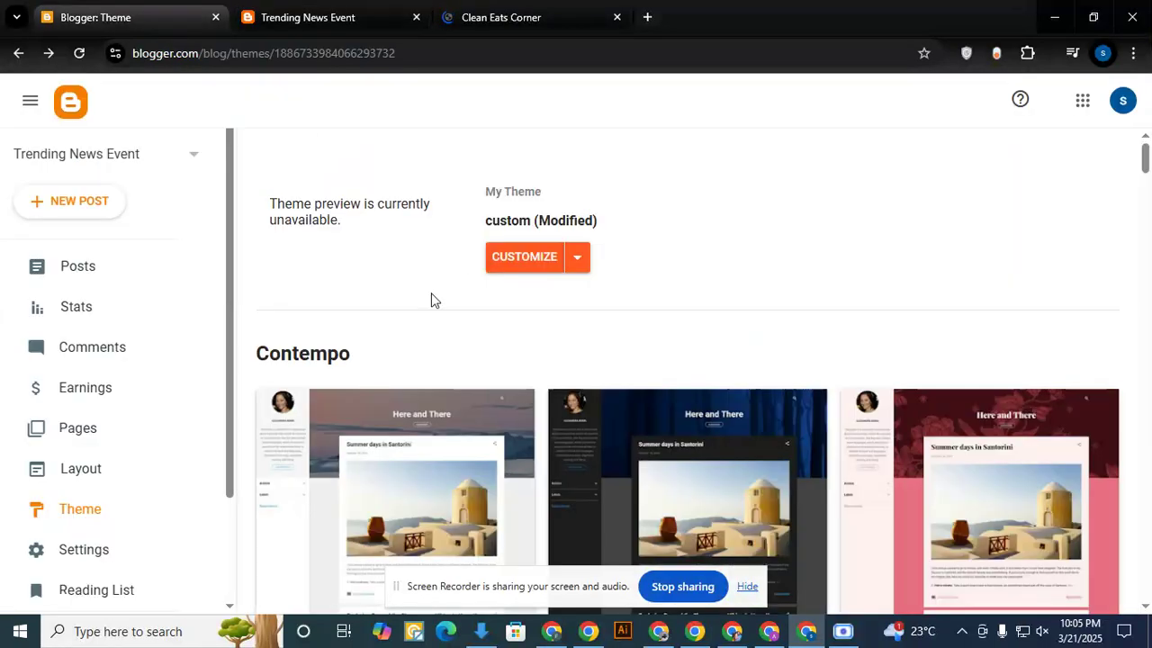
left_click(85, 473)
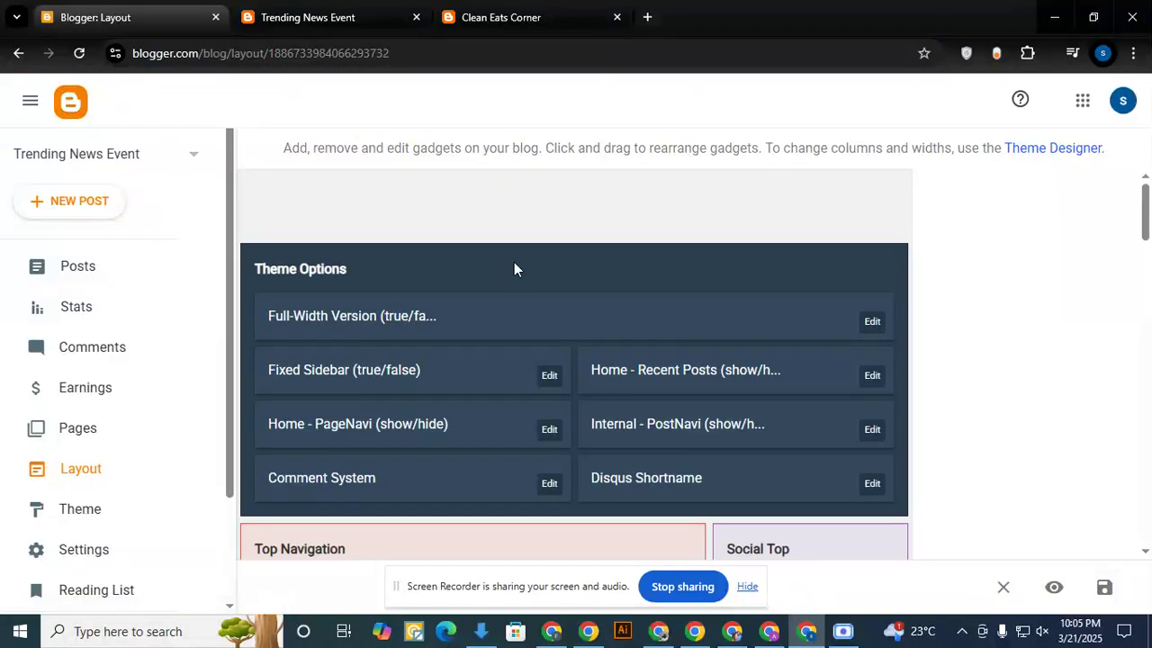
scroll(519, 347, "down", 3)
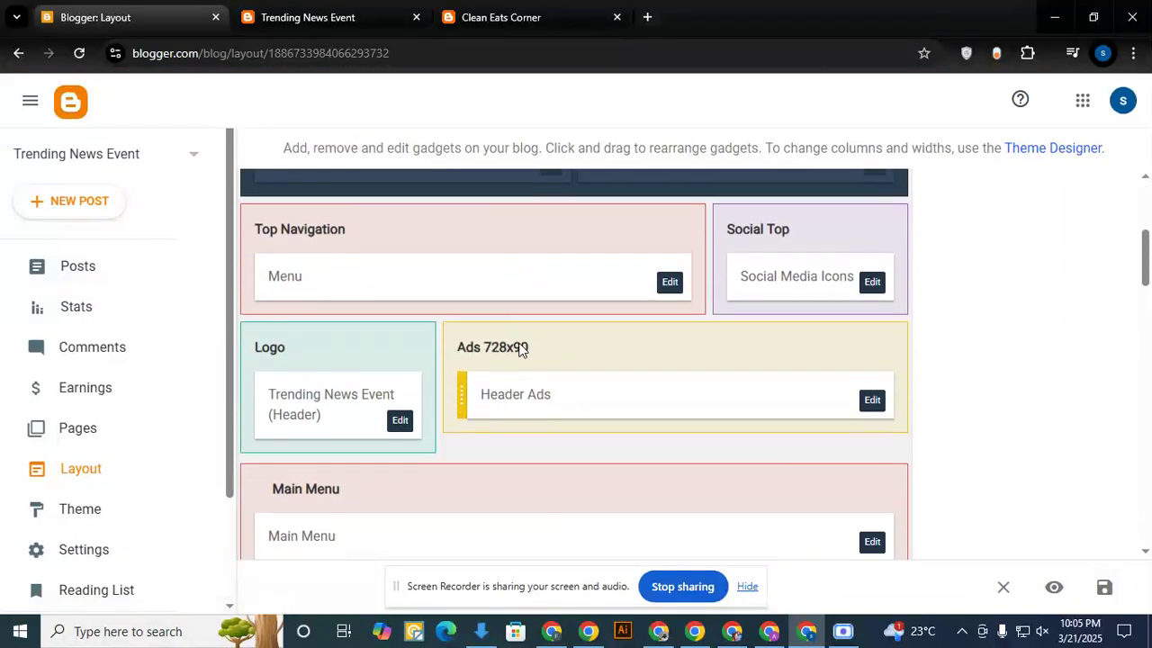
scroll(520, 349, "up", 2)
scroll(417, 273, "down", 1)
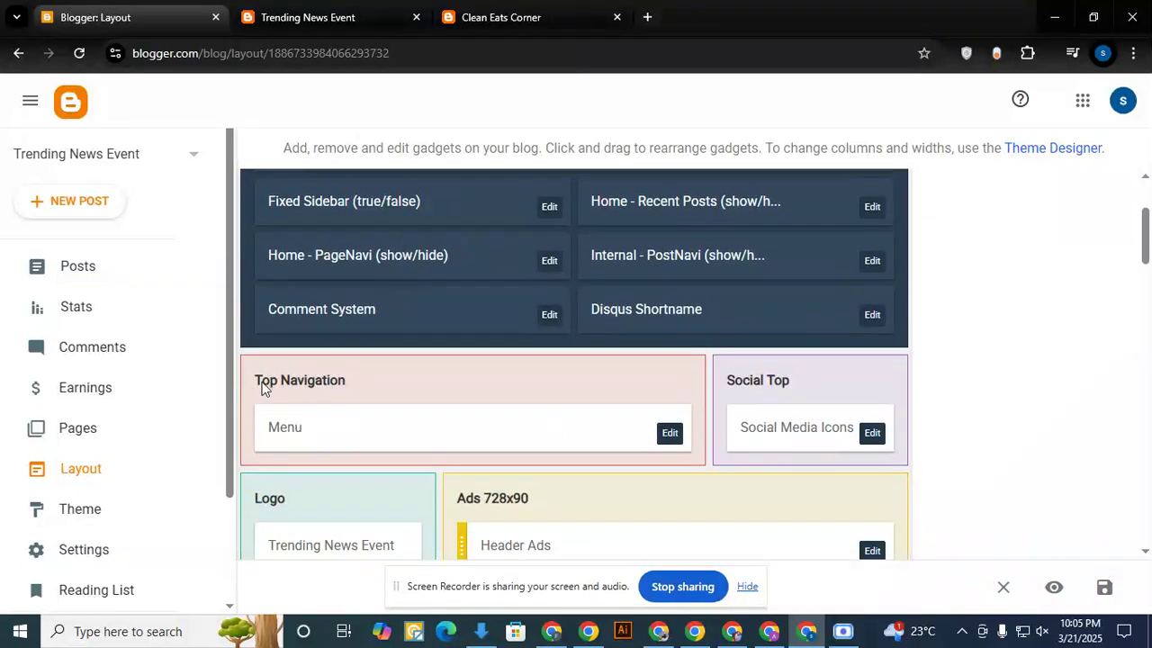
scroll(337, 388, "down", 2)
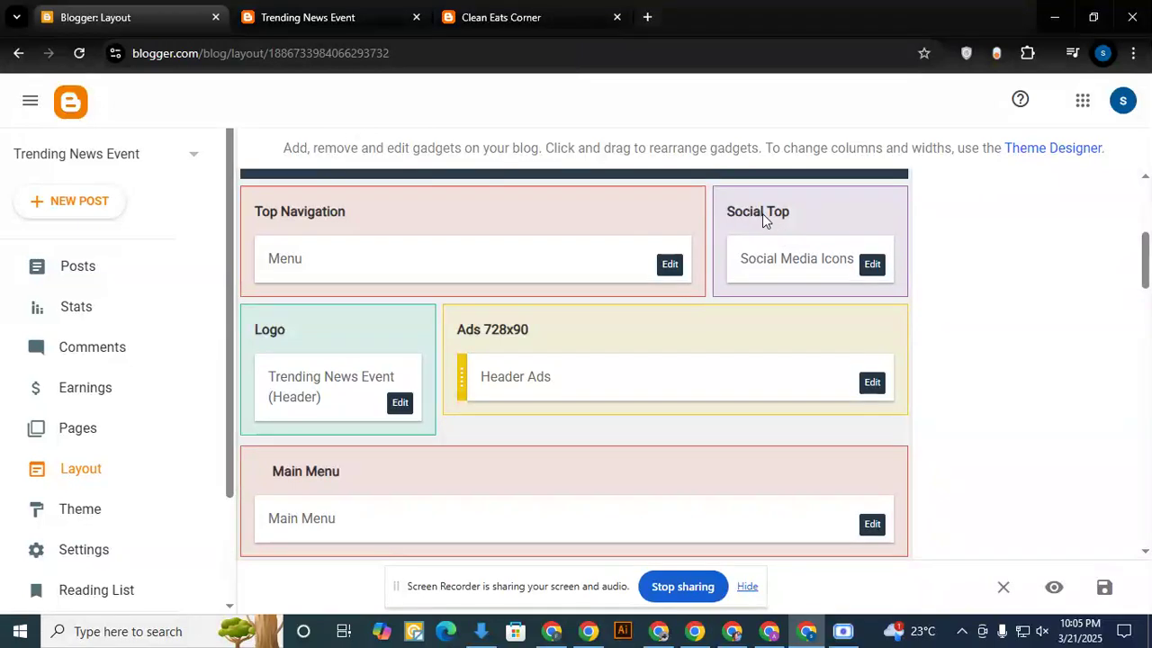
- Compare the header and menus of the live Trending News Event page with Clean Eats Corner, and return to the blog layout
left_click(343, 34)
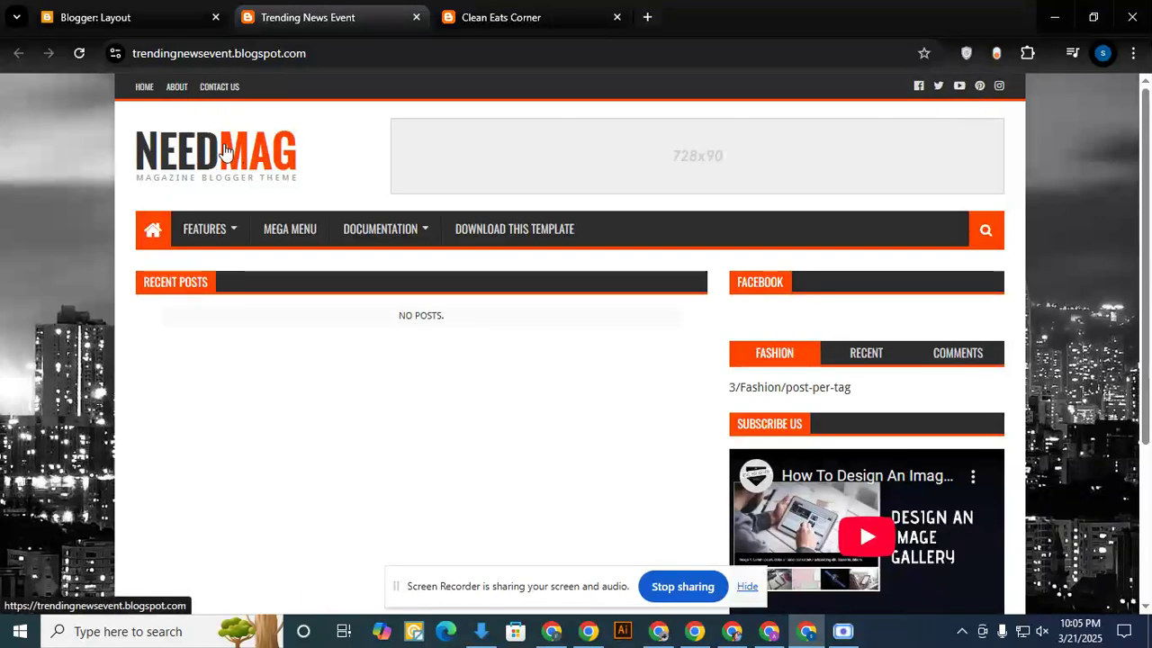
left_click(510, 20)
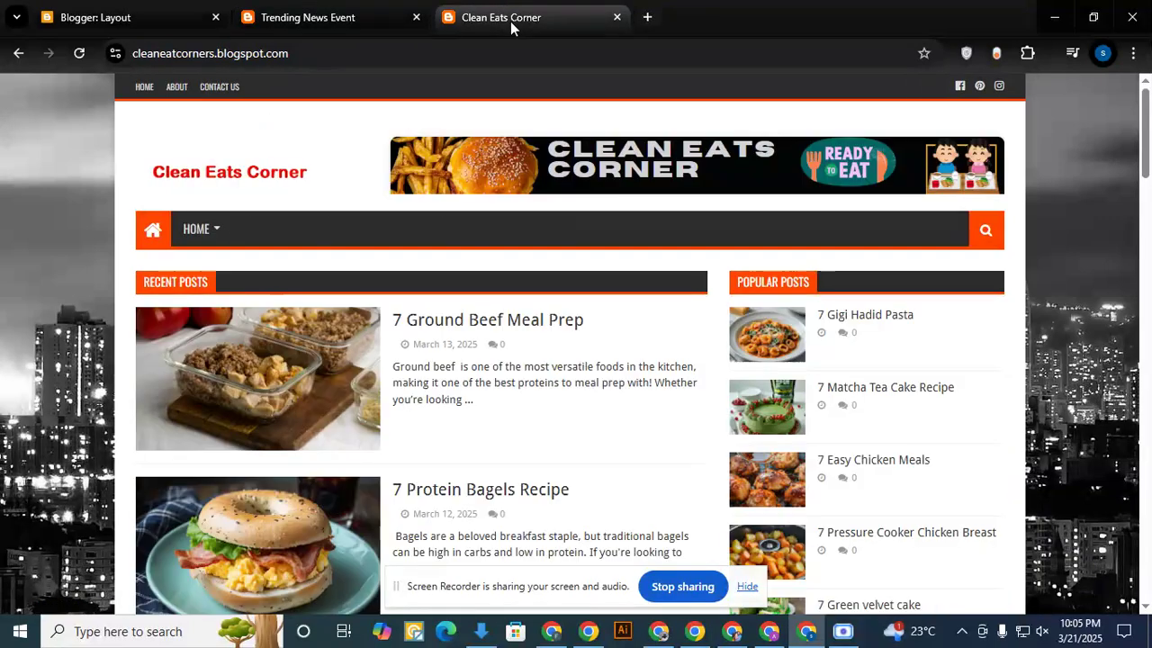
left_click(126, 23)
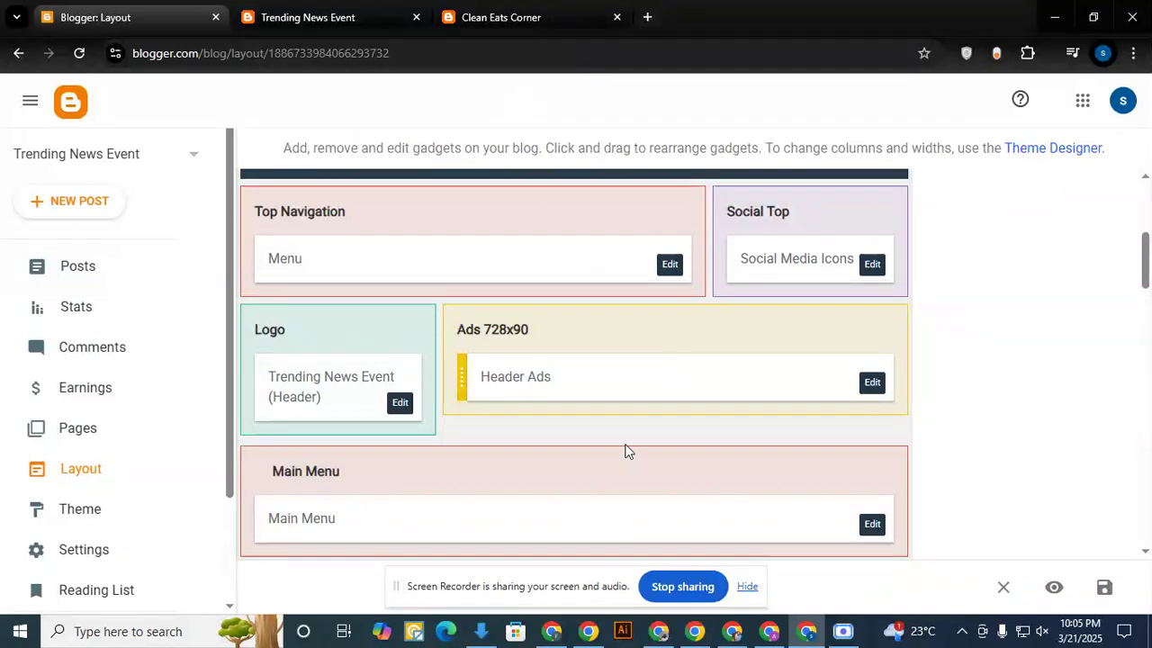
- Compare the logo, header banner and social icons of Clean Eats Corner with those on the live Trending News Event page
left_click(500, 14)
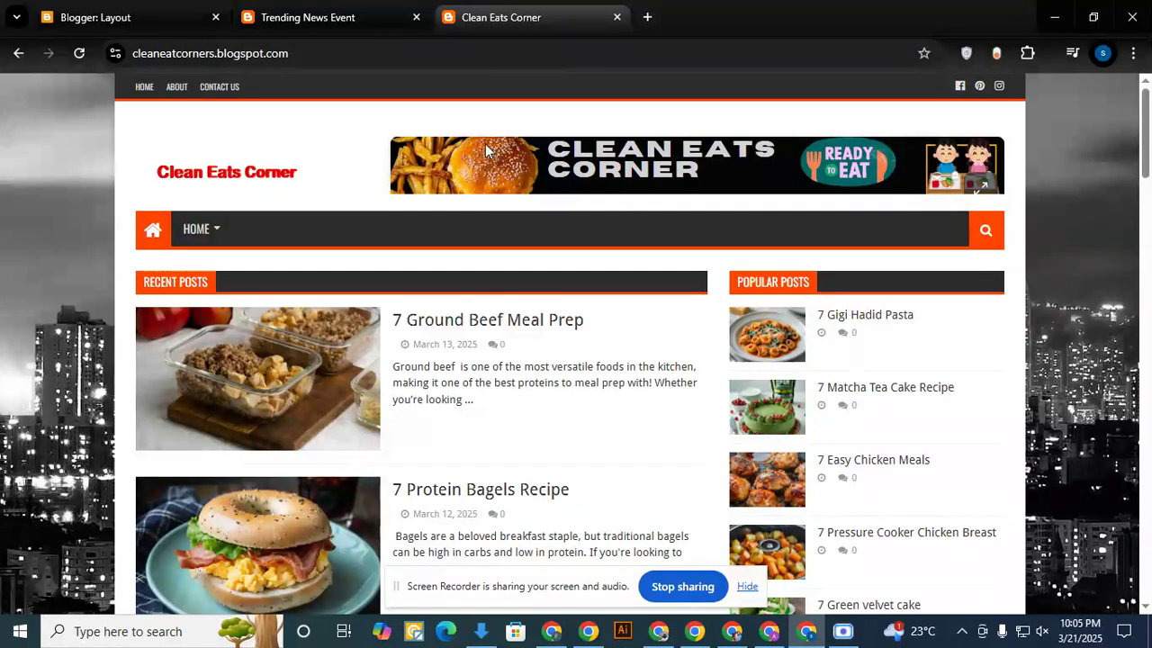
left_click(367, 7)
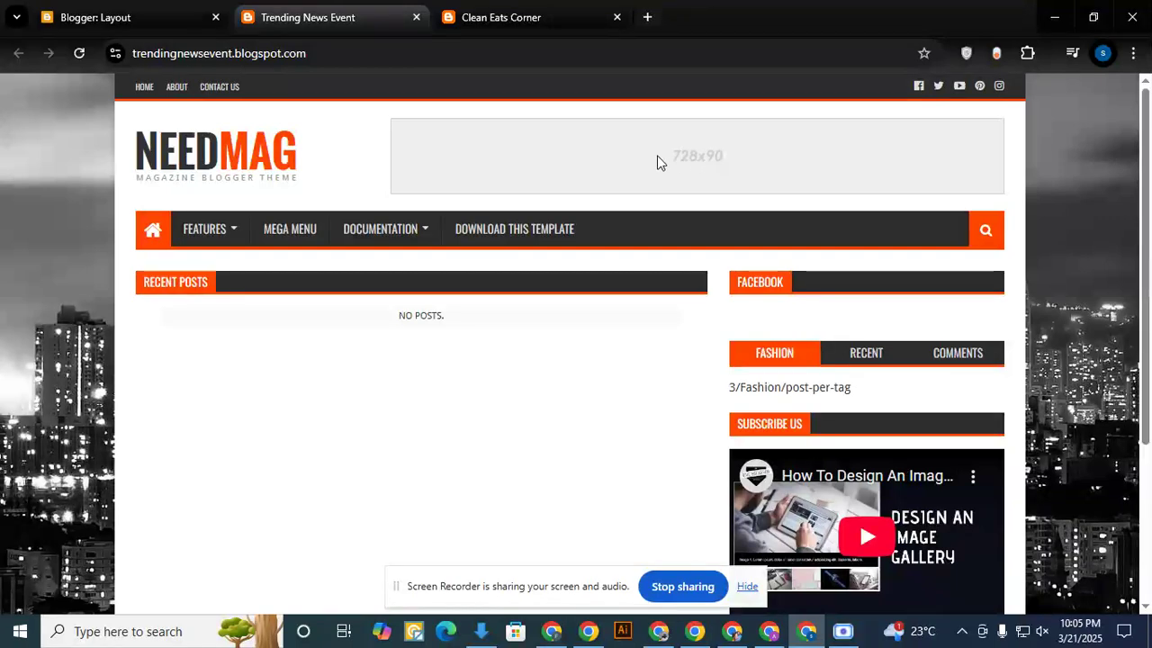
left_click(513, 8)
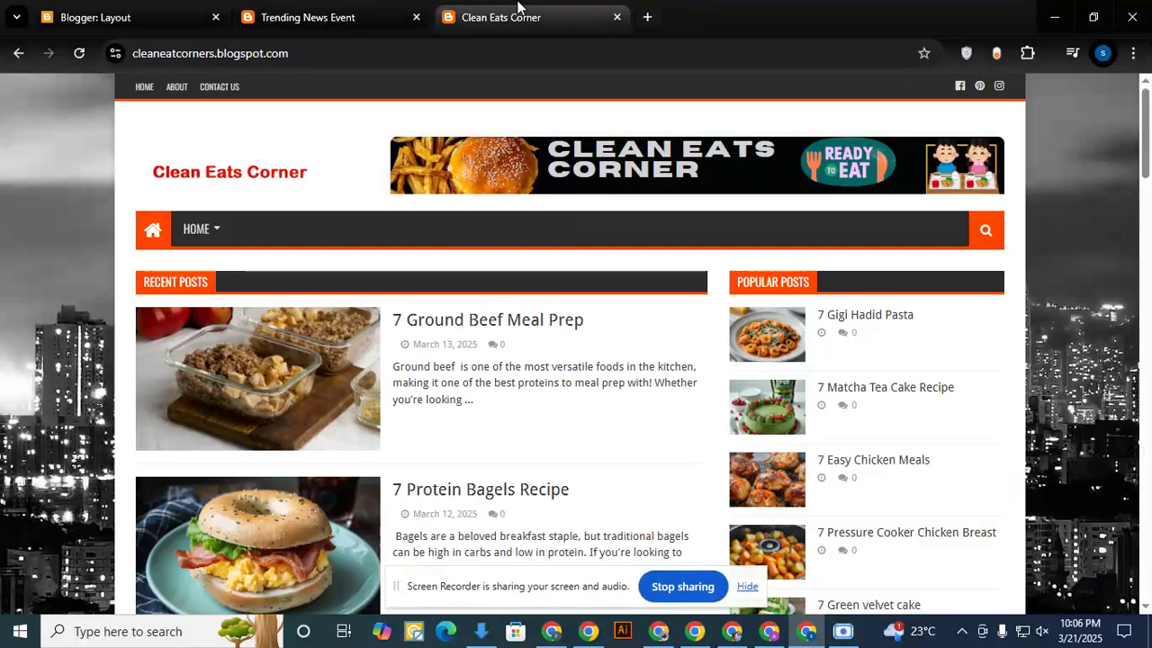
- Open the Top Navigation menu gadget in the Trending News Event layout and delete its About and Contact Us links
left_click(162, 15)
scroll(362, 326, "up", 1)
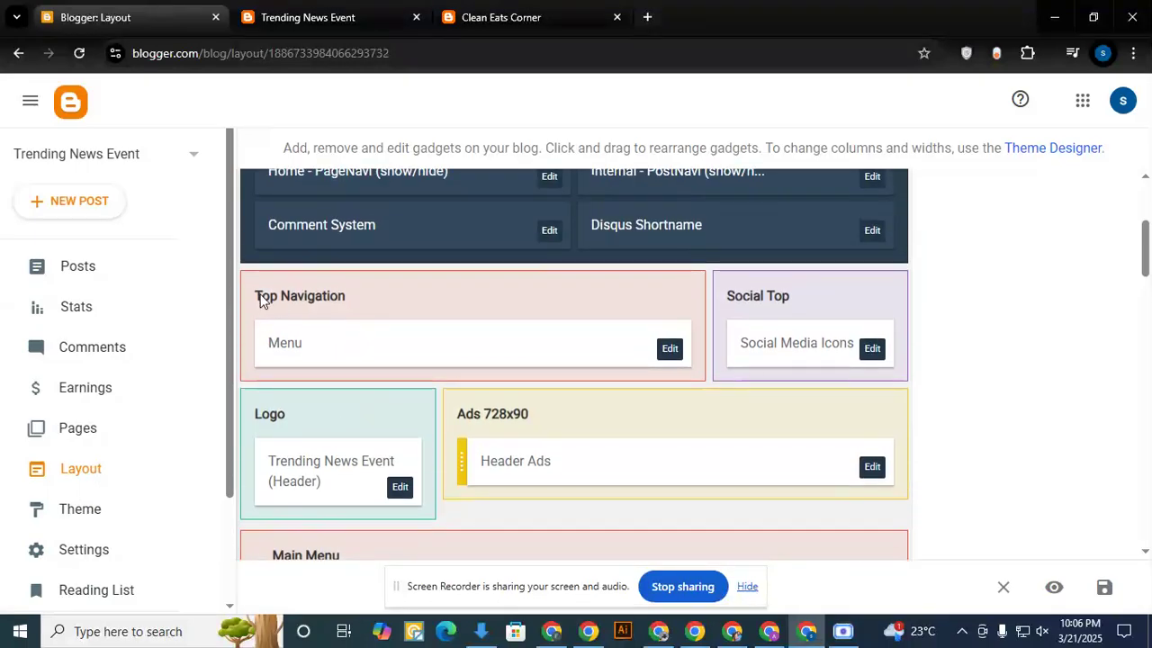
left_click(673, 350)
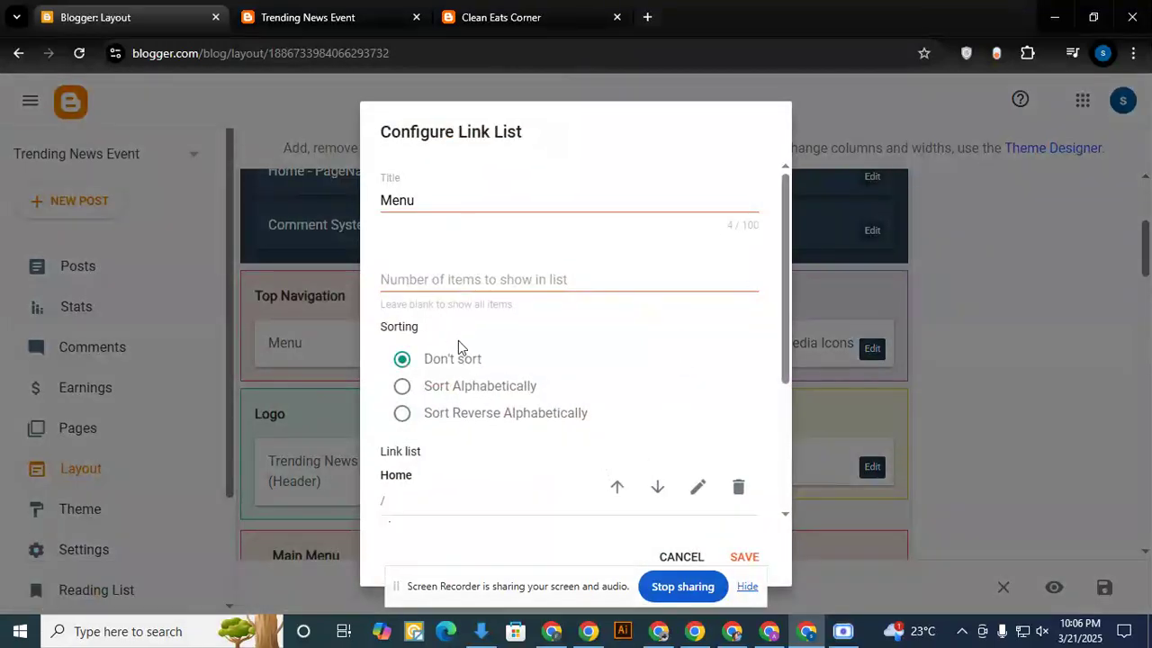
scroll(458, 348, "down", 3)
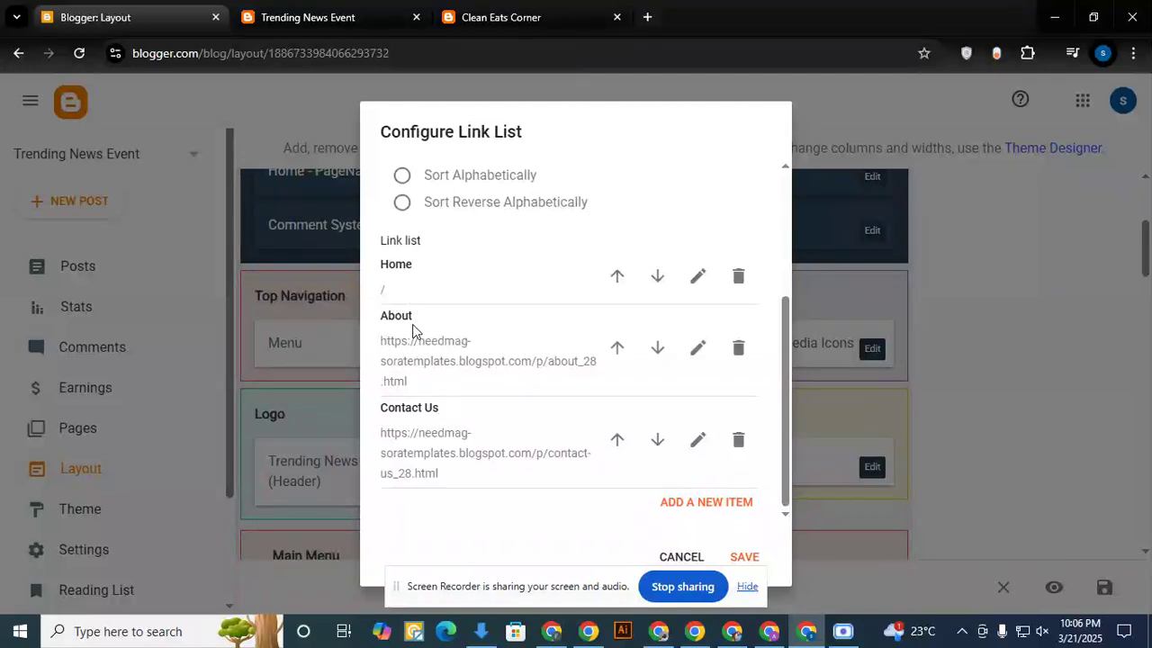
left_click(742, 350)
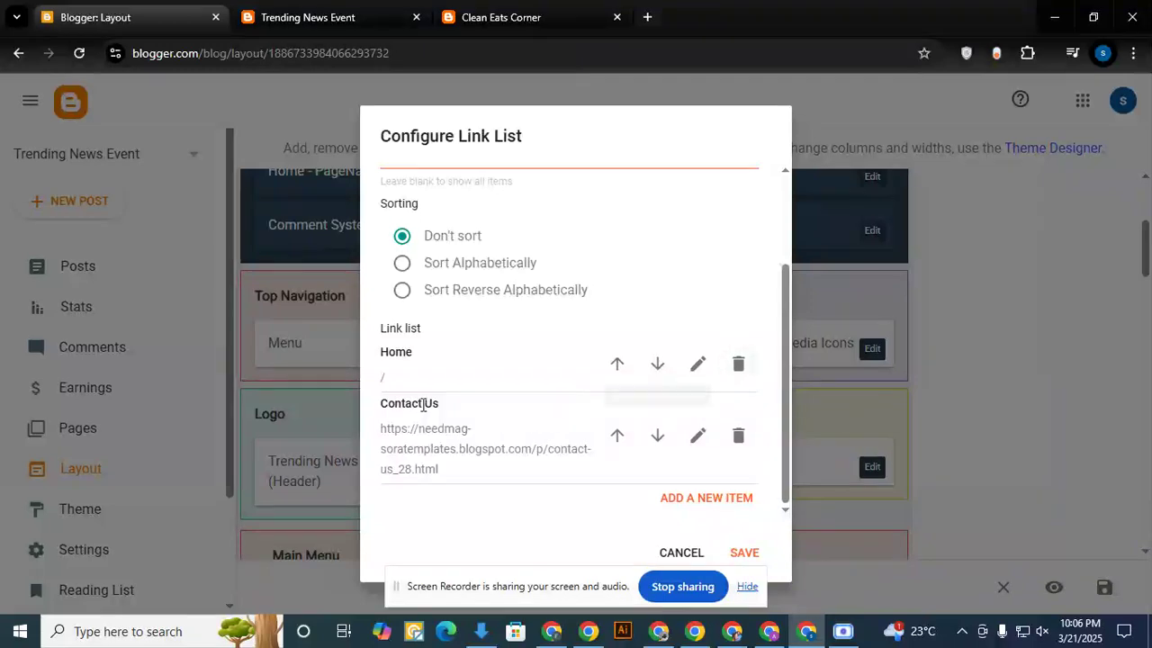
left_click(737, 435)
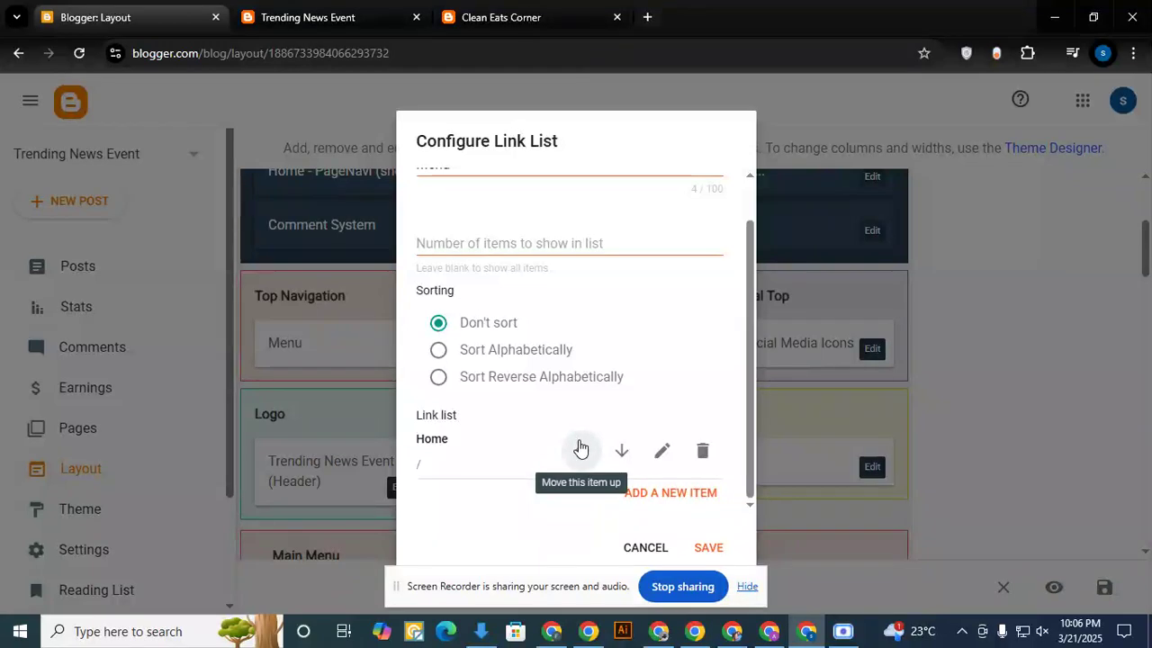
- Add an About Us item with the URL / to the Top Navigation menu, save the gadget, and view the live blog
left_click(674, 497)
left_click(459, 514)
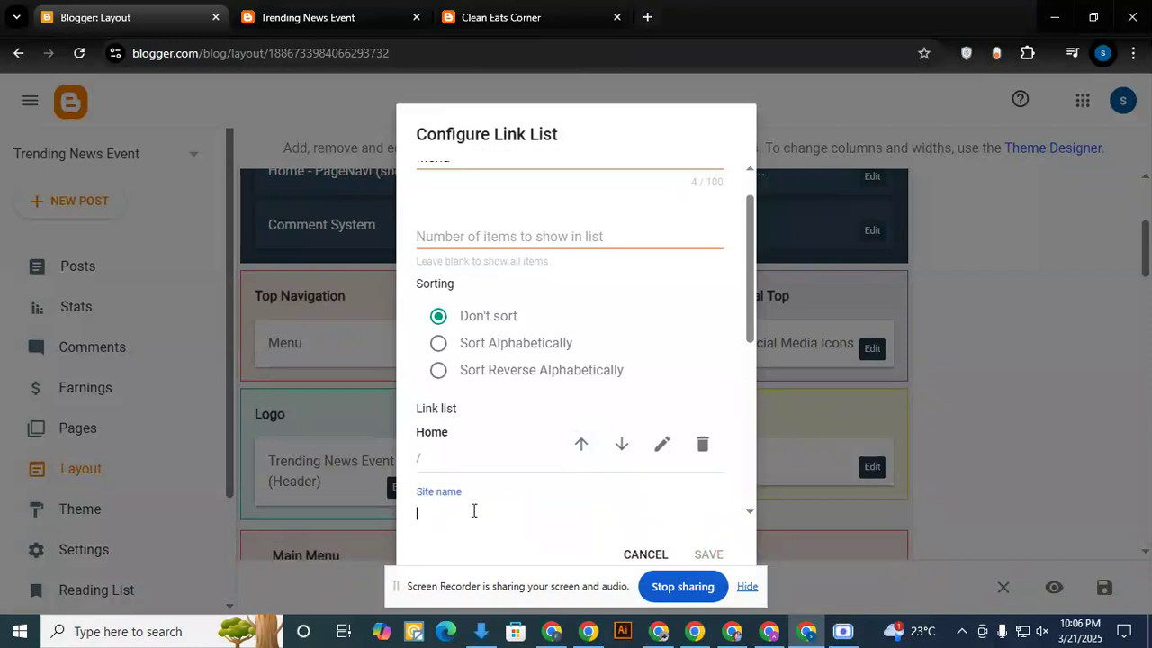
type("About Us")
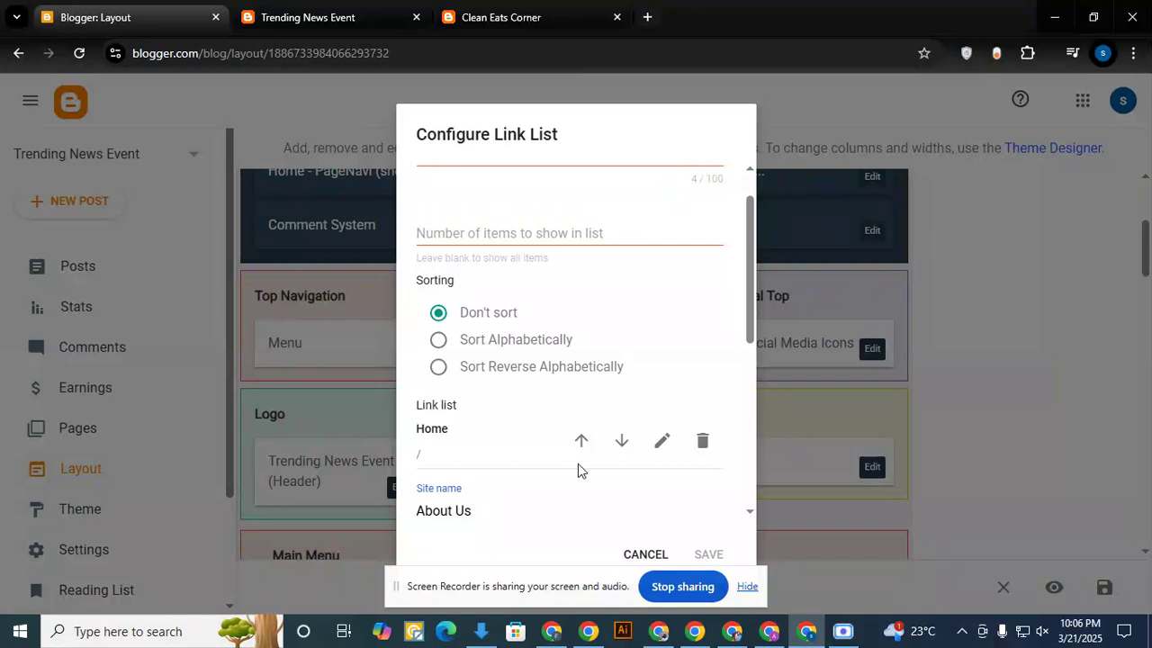
scroll(580, 468, "down", 2)
left_click(475, 420)
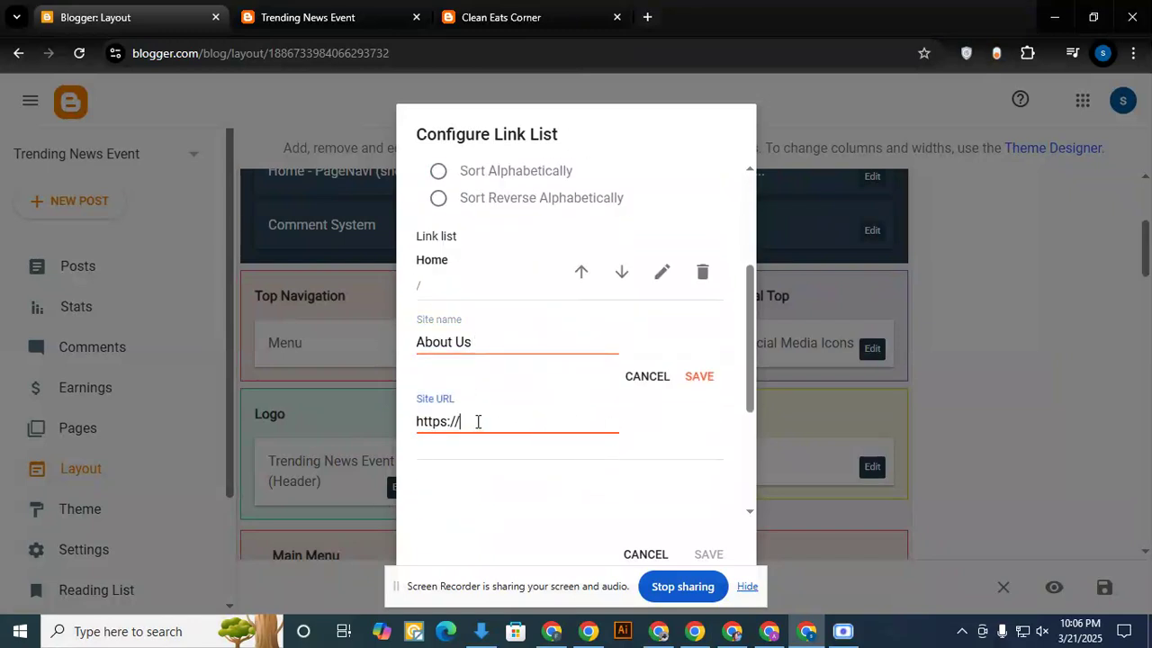
left_click_drag(475, 421, 397, 421)
type("/")
left_click(699, 377)
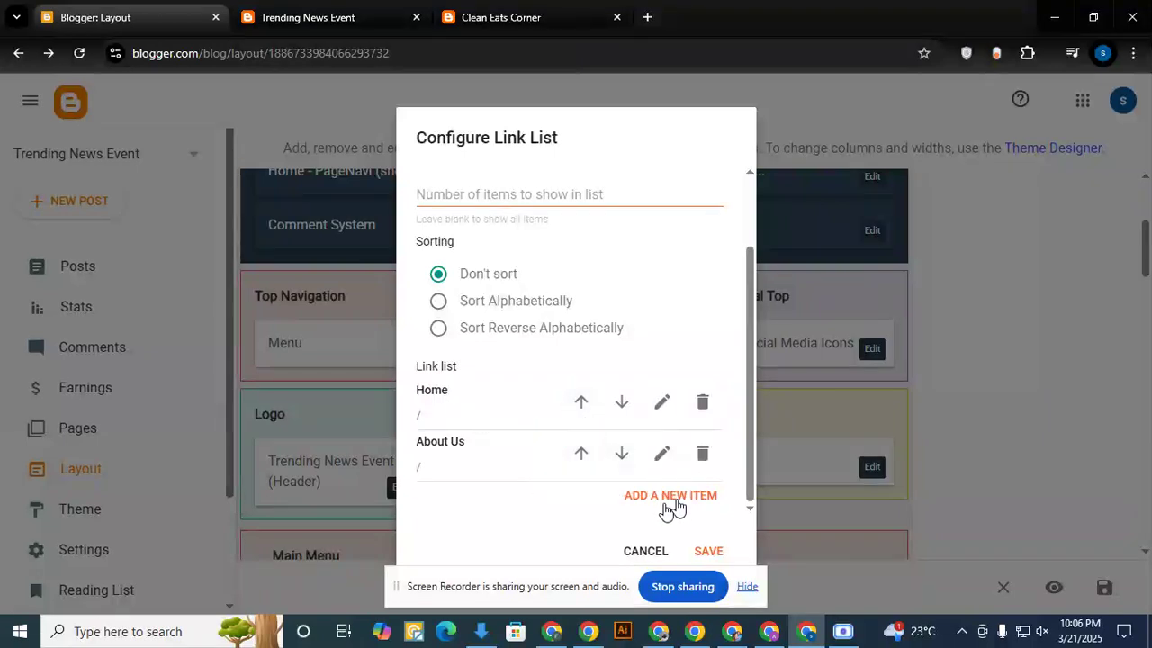
left_click(710, 551)
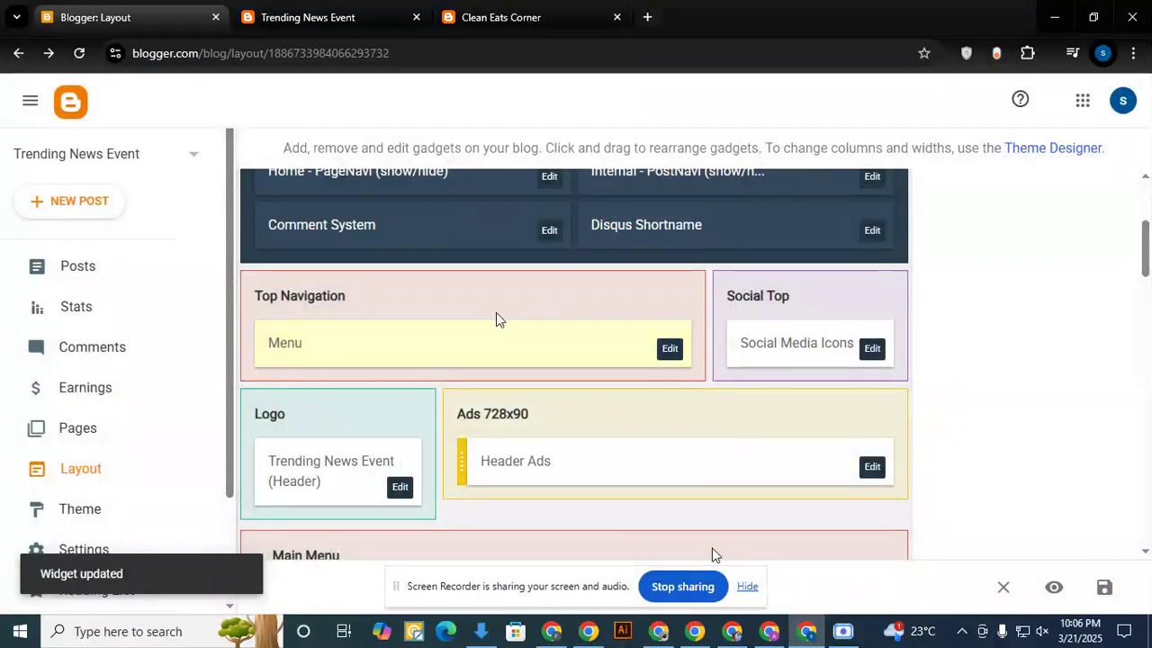
left_click(306, 17)
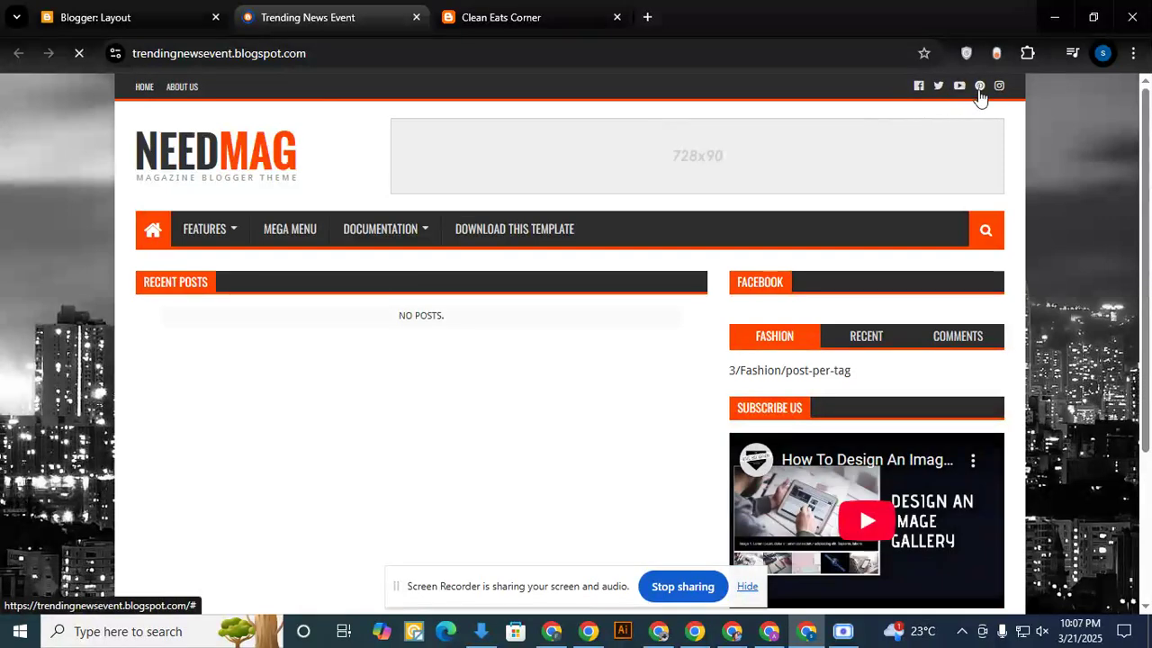
- Delete the instagram and youtube links from the Social Top icons, save the gadget, and view the live blog
left_click(108, 17)
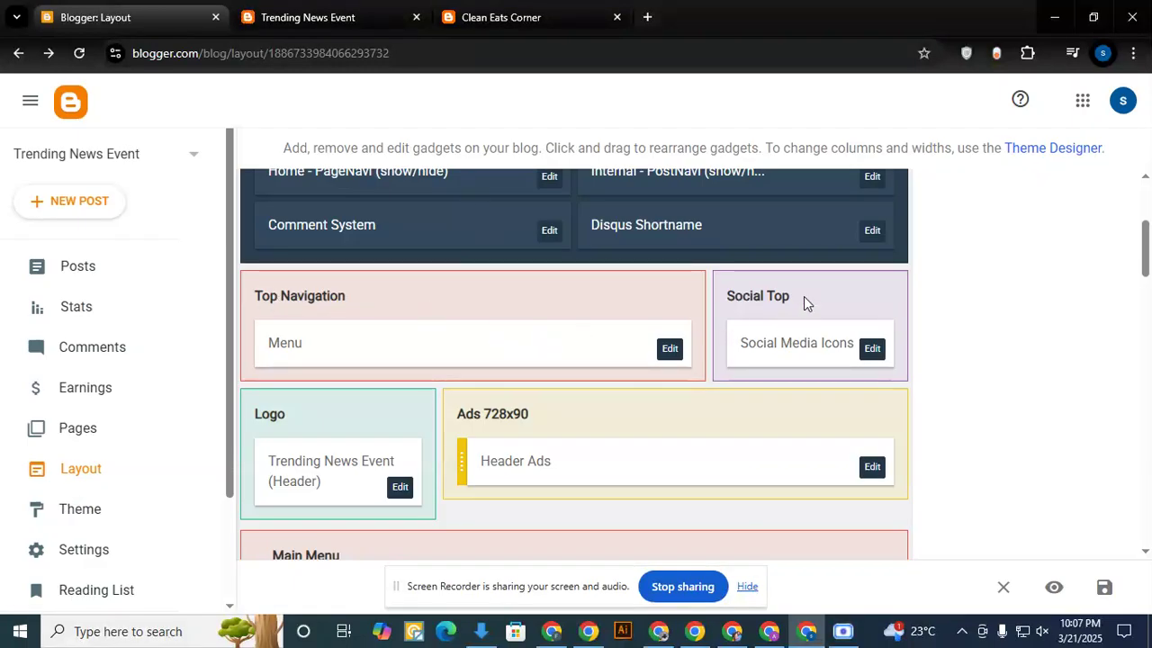
left_click(871, 351)
scroll(496, 358, "down", 5)
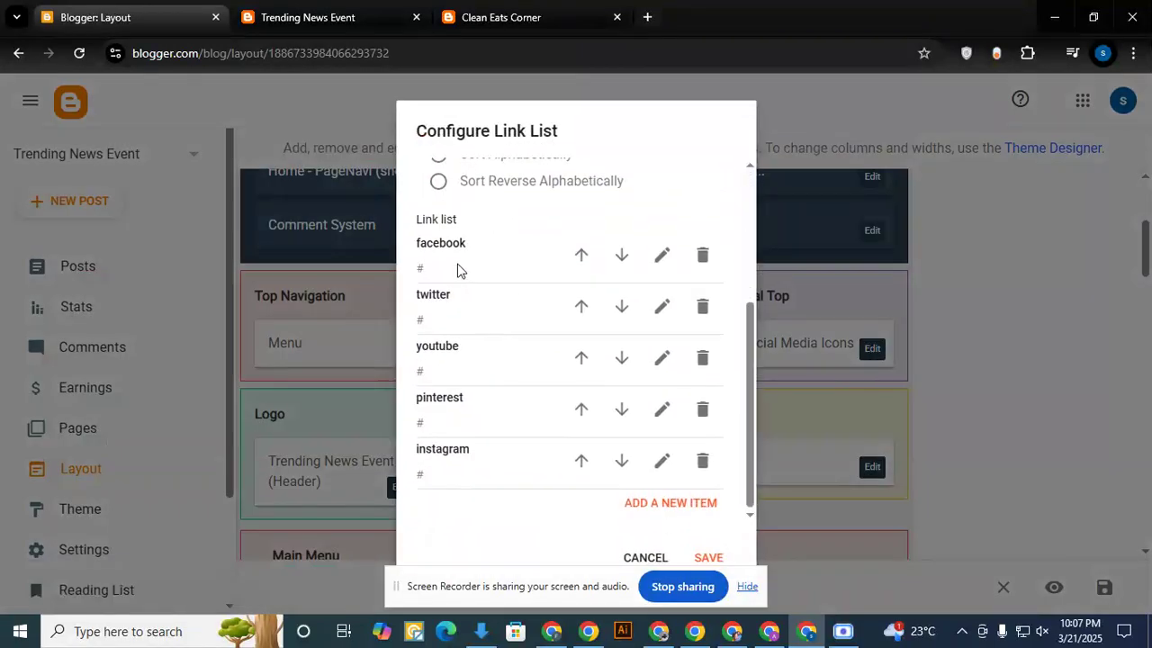
left_click(702, 460)
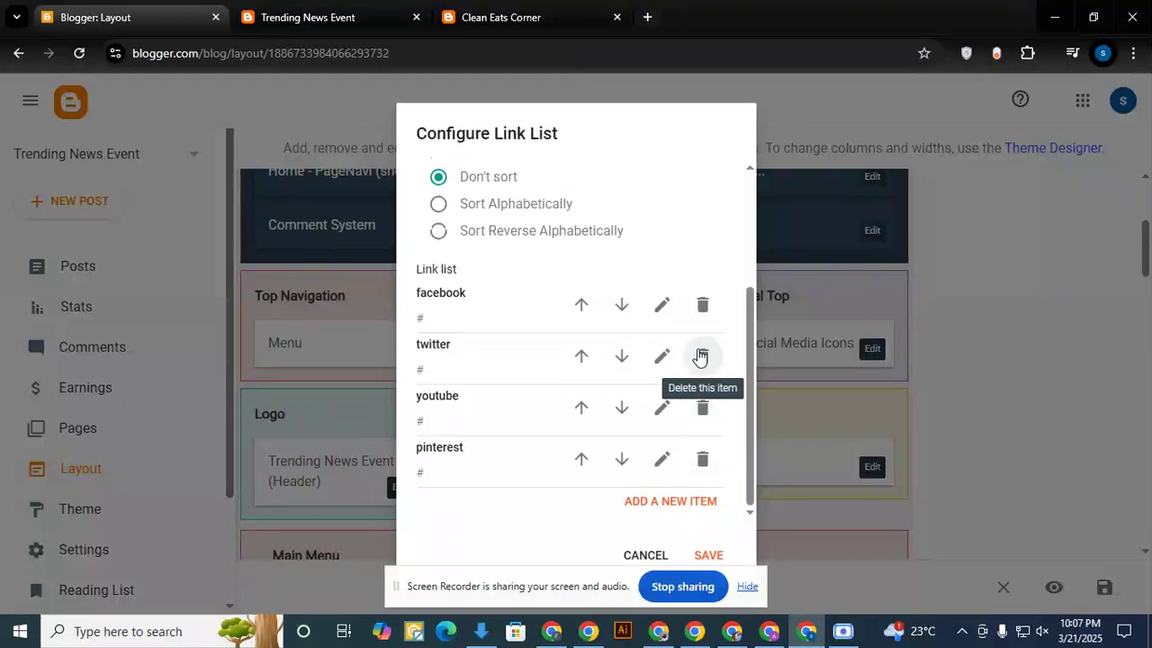
left_click(701, 407)
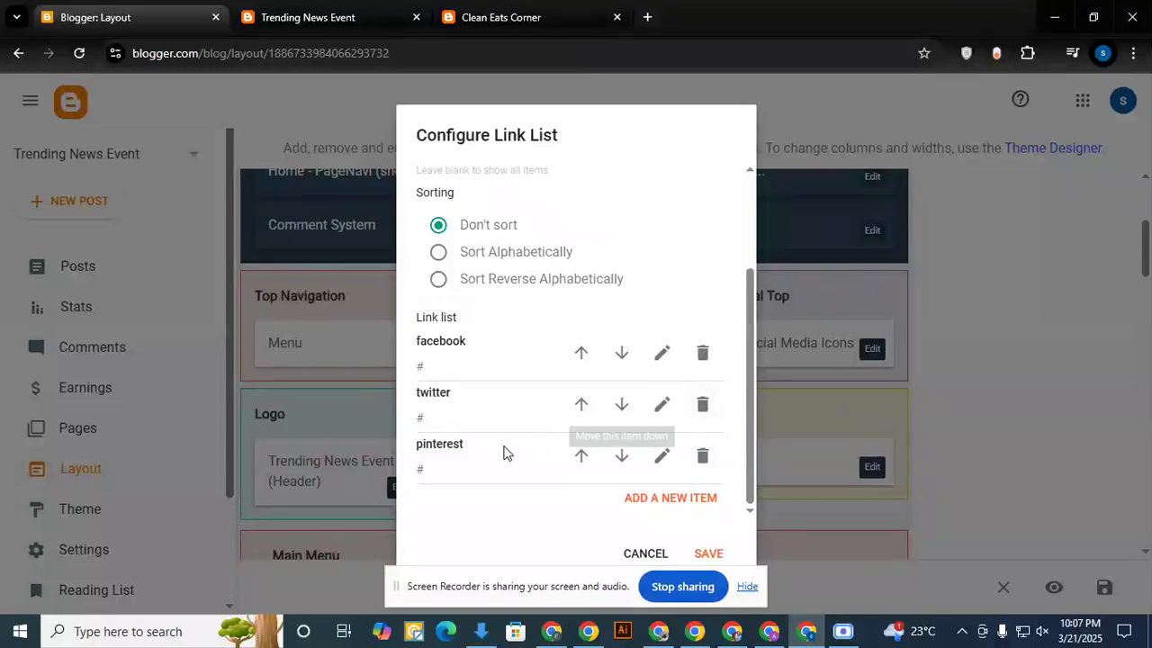
left_click(708, 553)
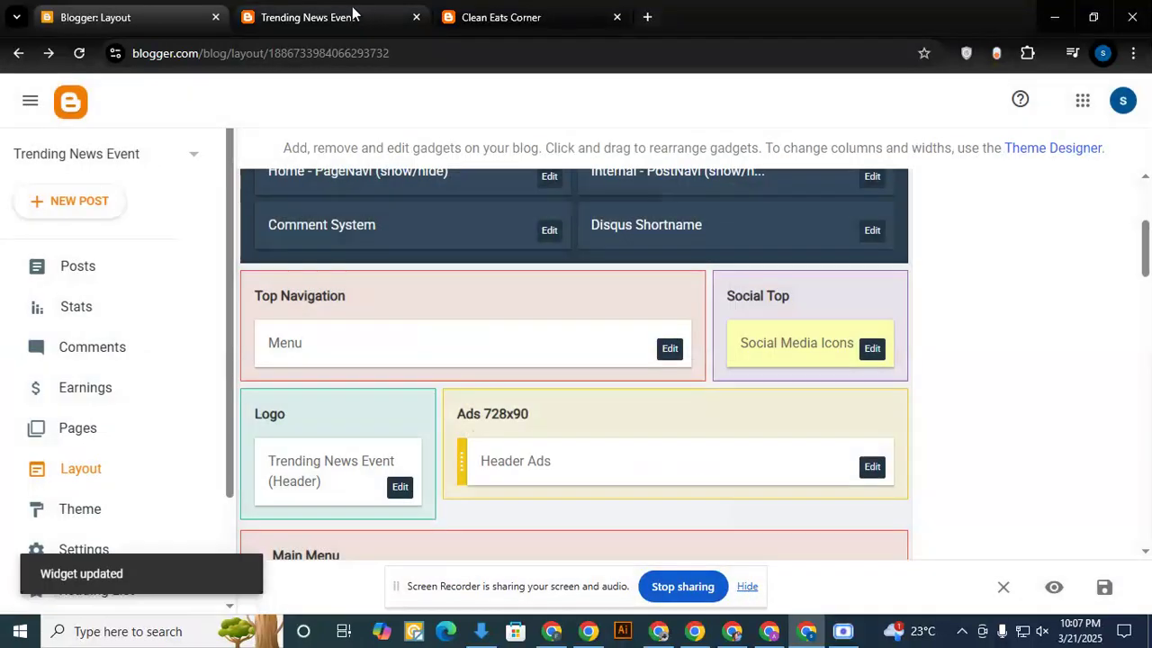
left_click(351, 12)
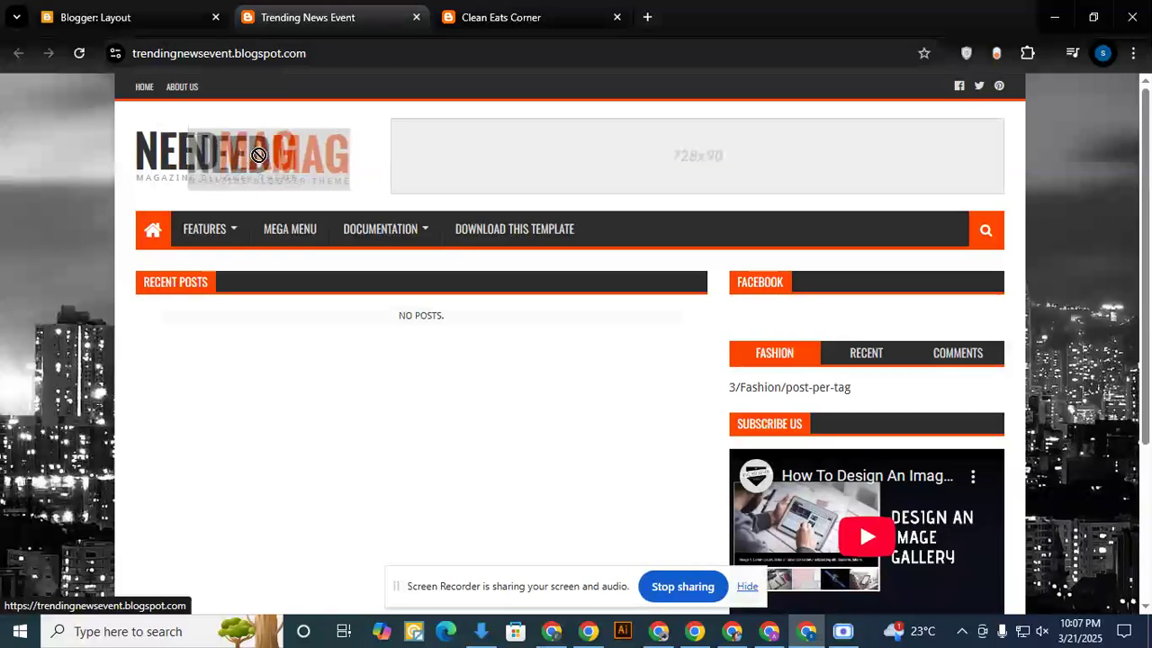
- Open the blog's header settings from the Logo section and look over the logo image, its source options and placement
mouse_move(397, 270)
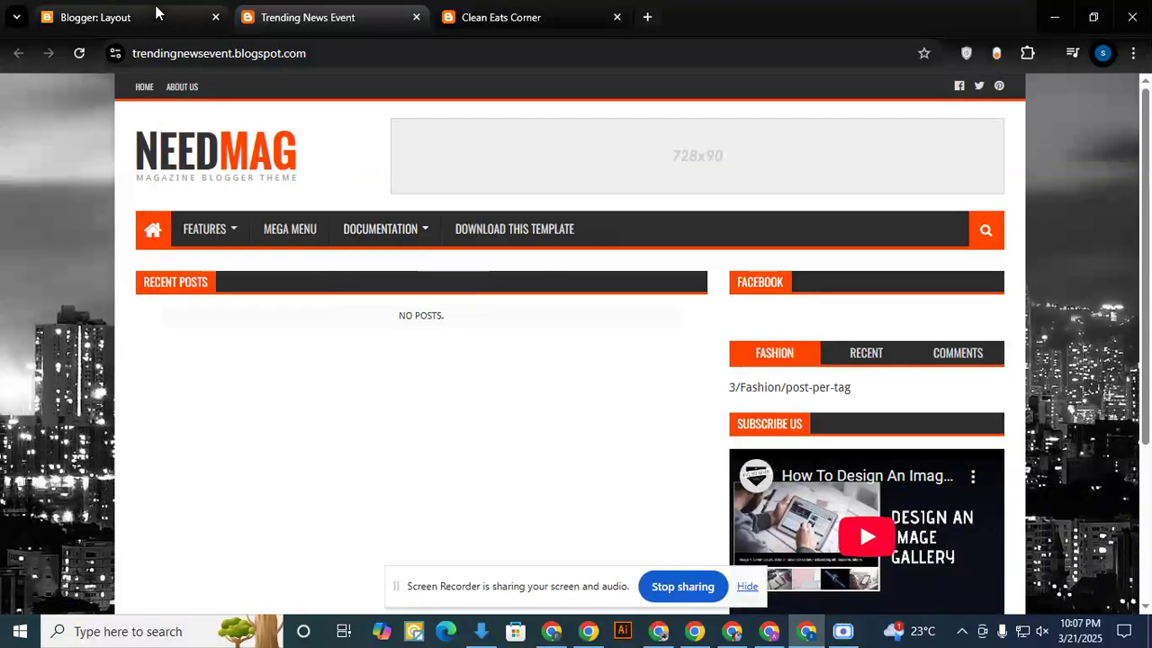
left_click(154, 14)
scroll(444, 373, "down", 2)
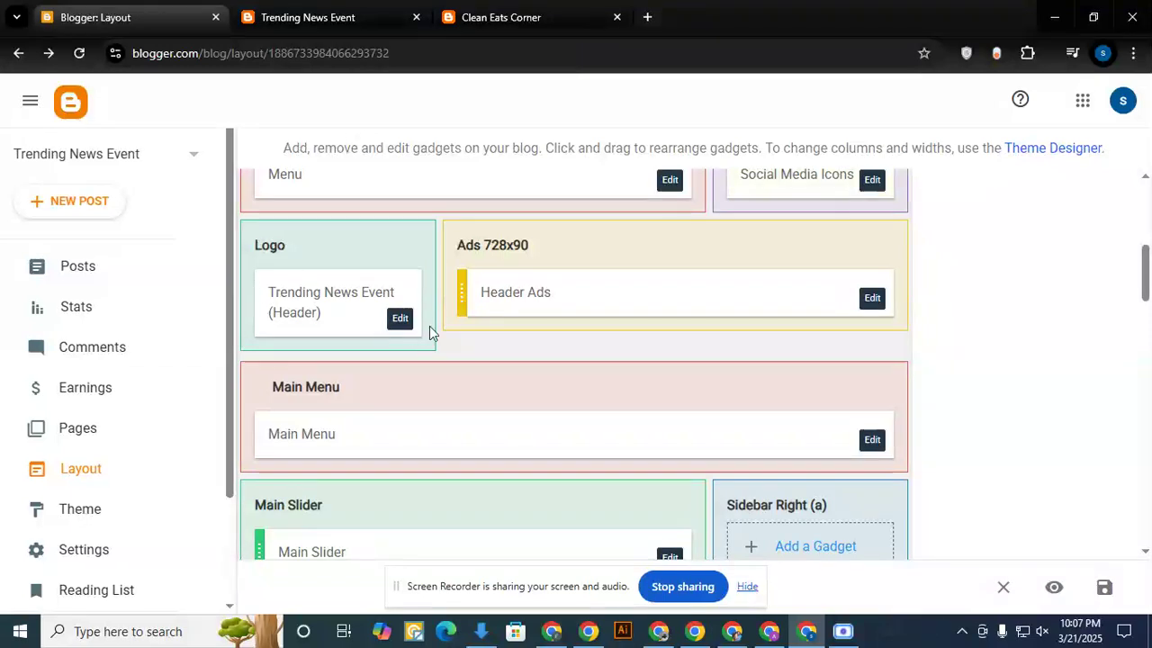
left_click(401, 319)
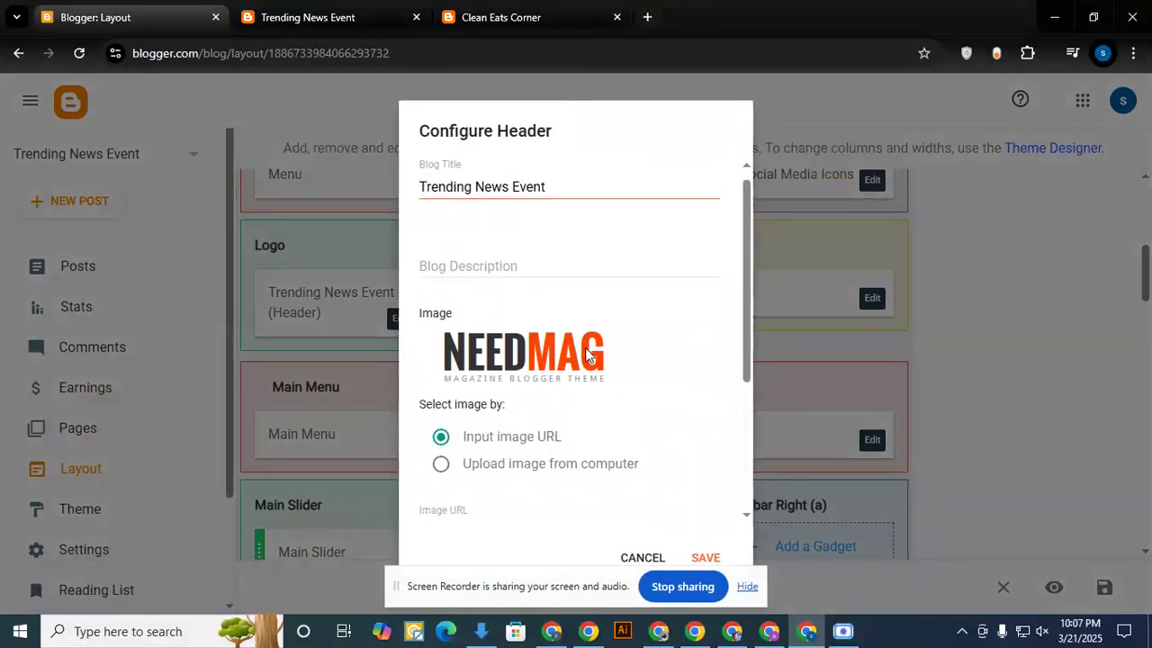
scroll(585, 353, "down", 2)
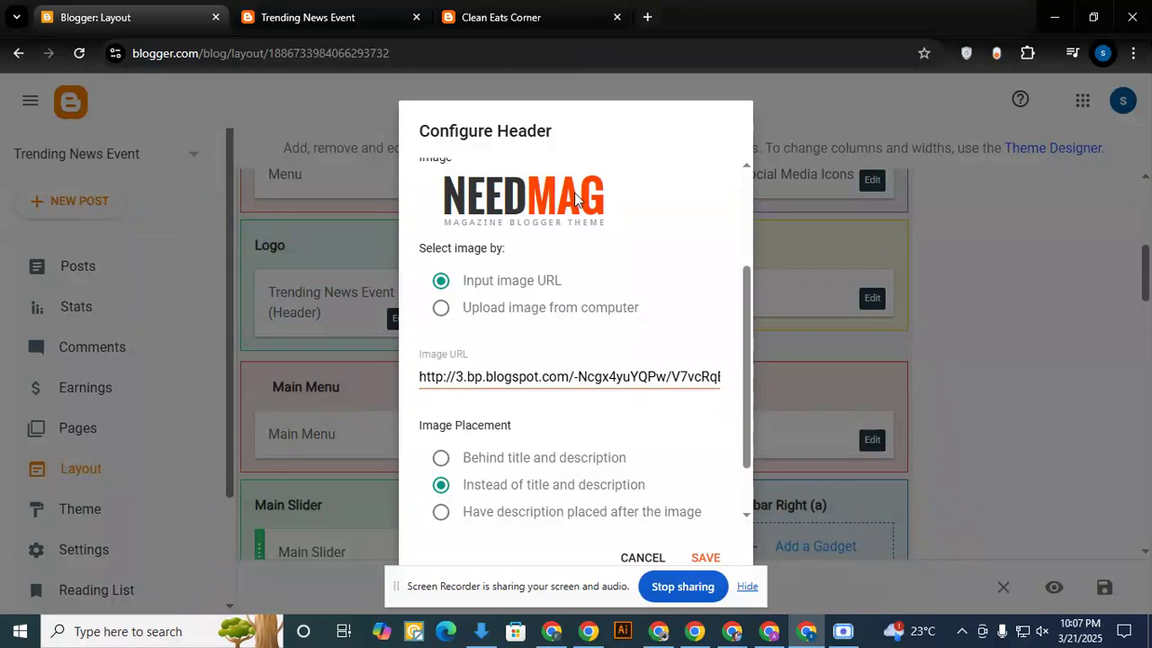
- Search Google for "healthy fod" in a new tab and open the Healthy Food Guide website as a logo example
left_click(647, 17)
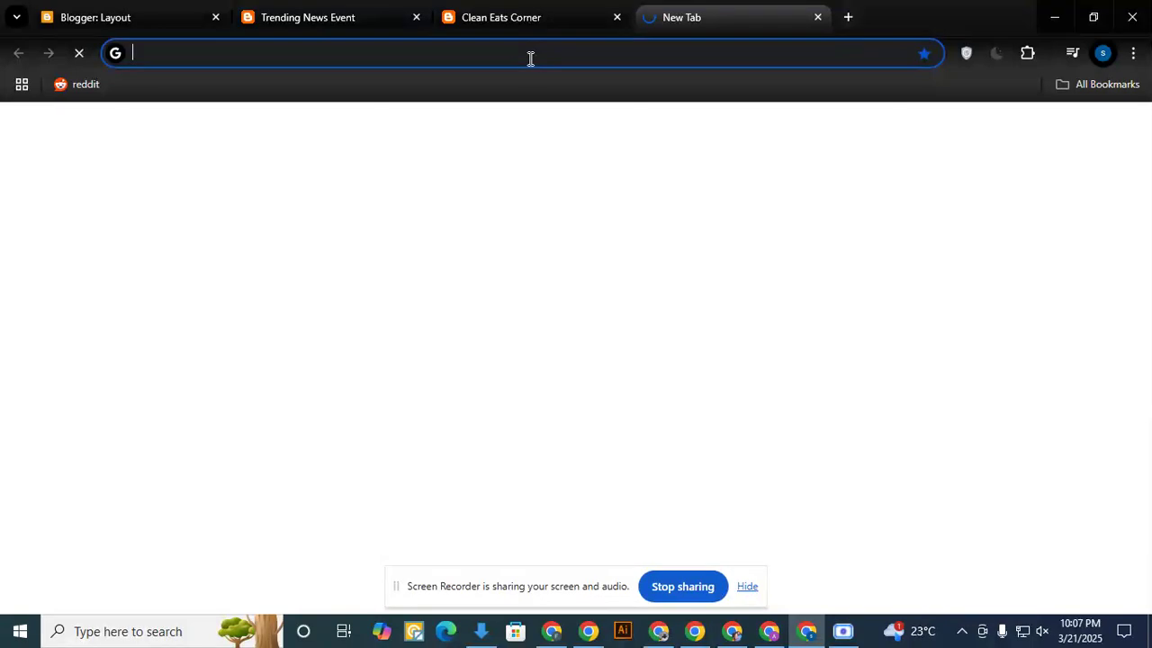
type("healthy ")
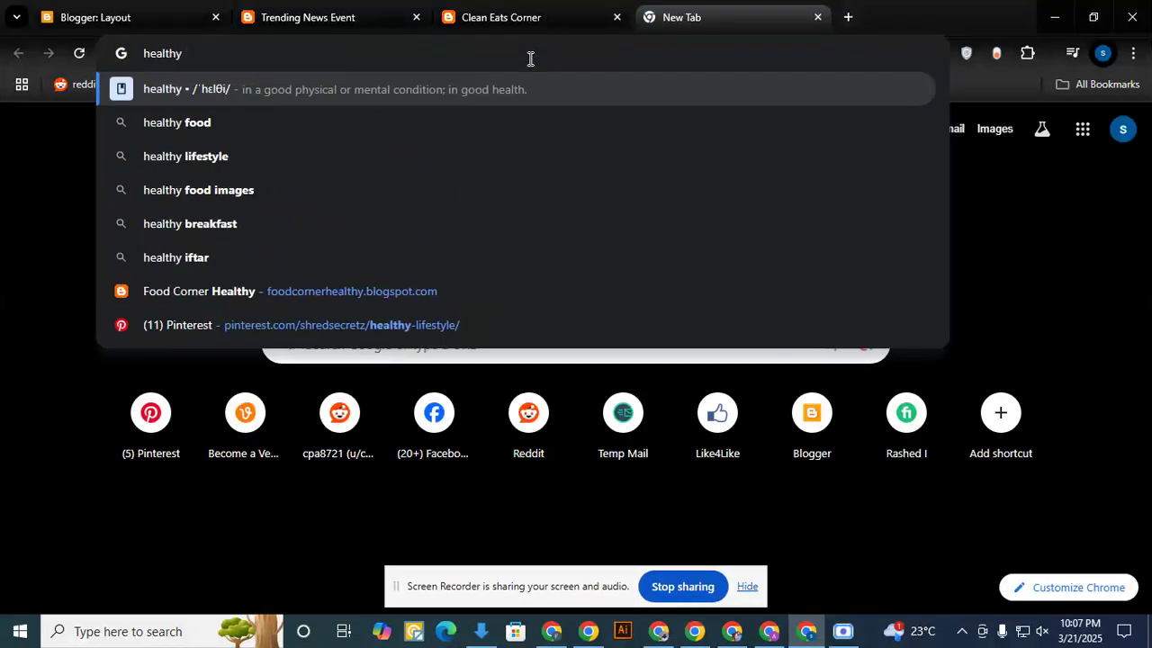
type("fod")
key("Return")
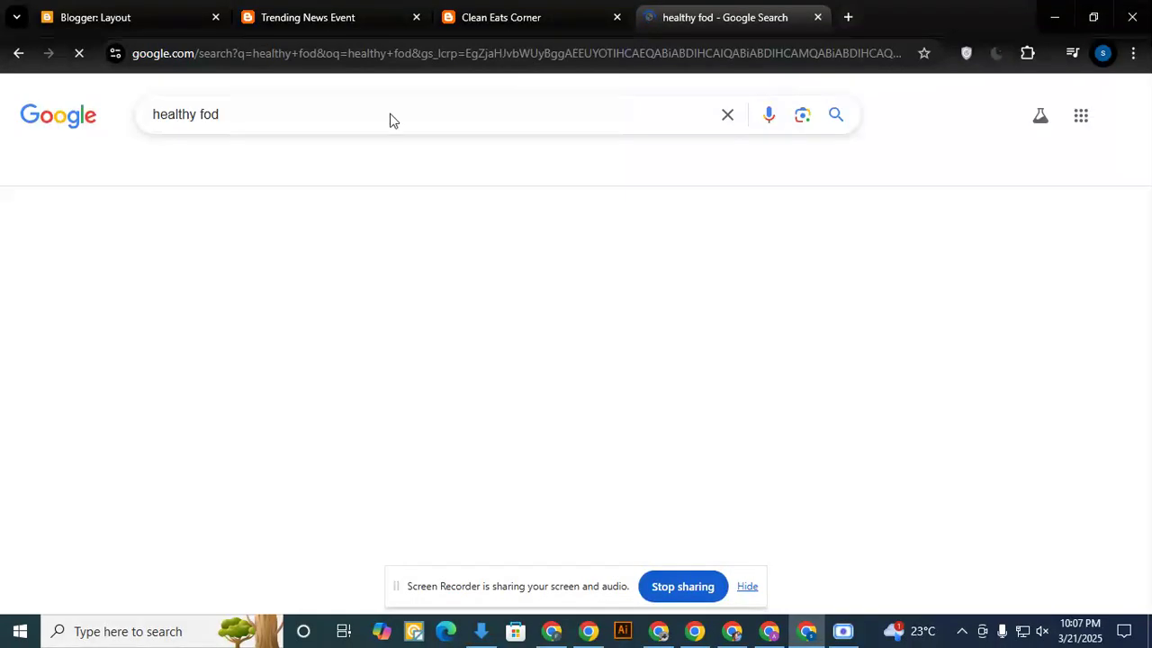
left_click(350, 263)
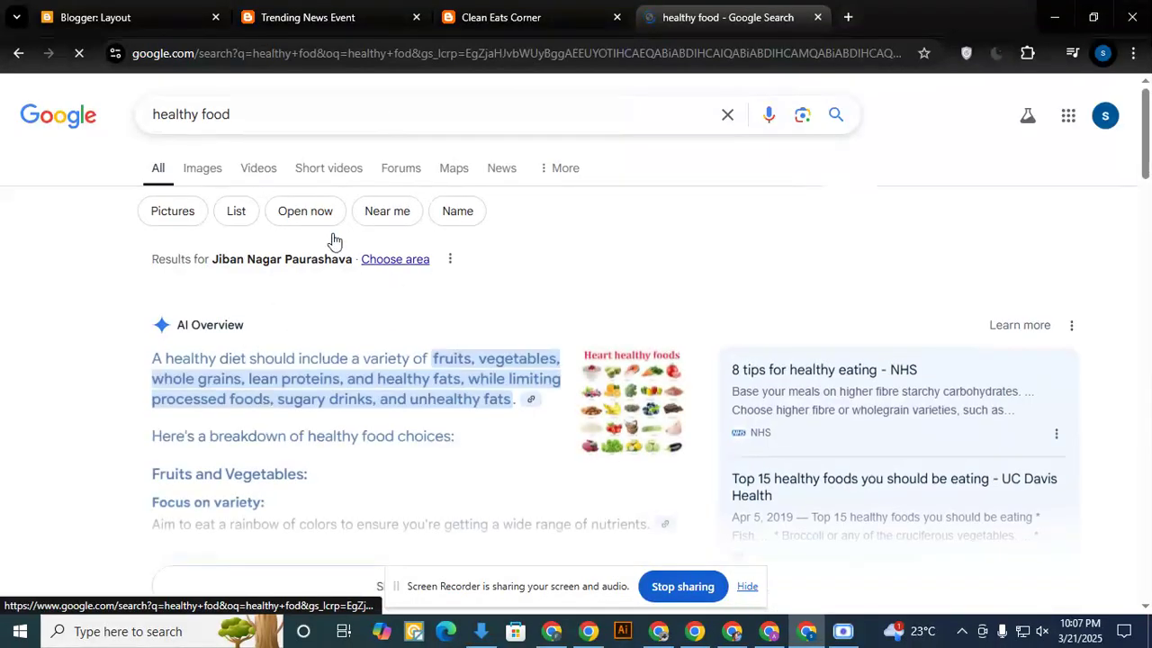
scroll(401, 421, "down", 5)
scroll(296, 303, "down", 10)
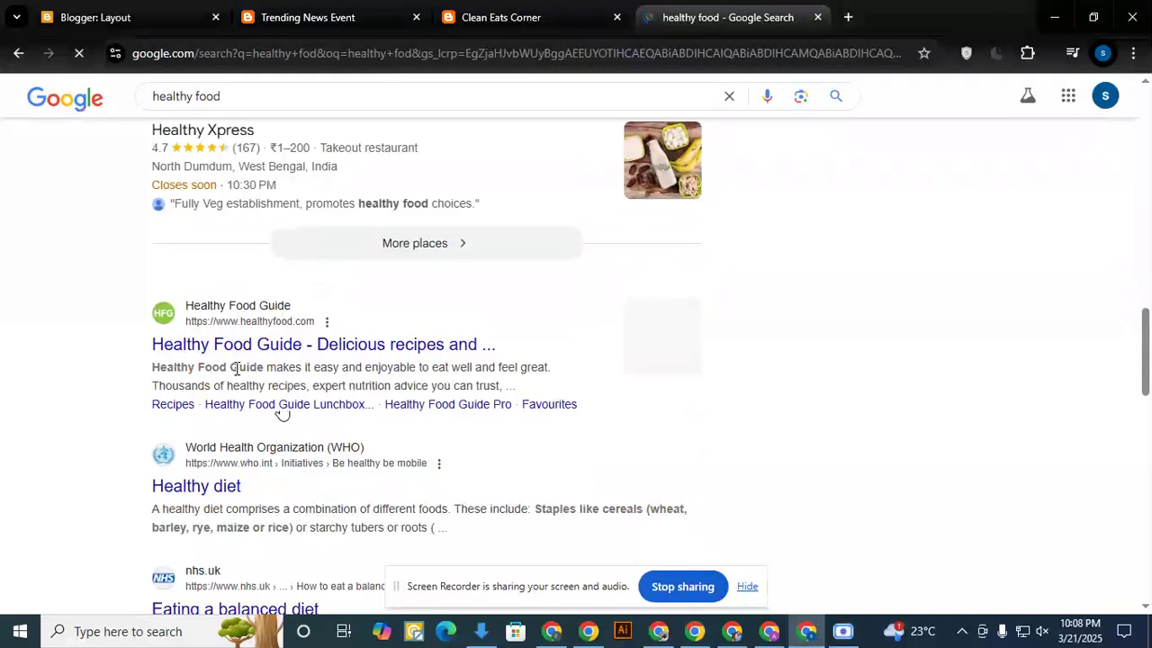
left_click(283, 347)
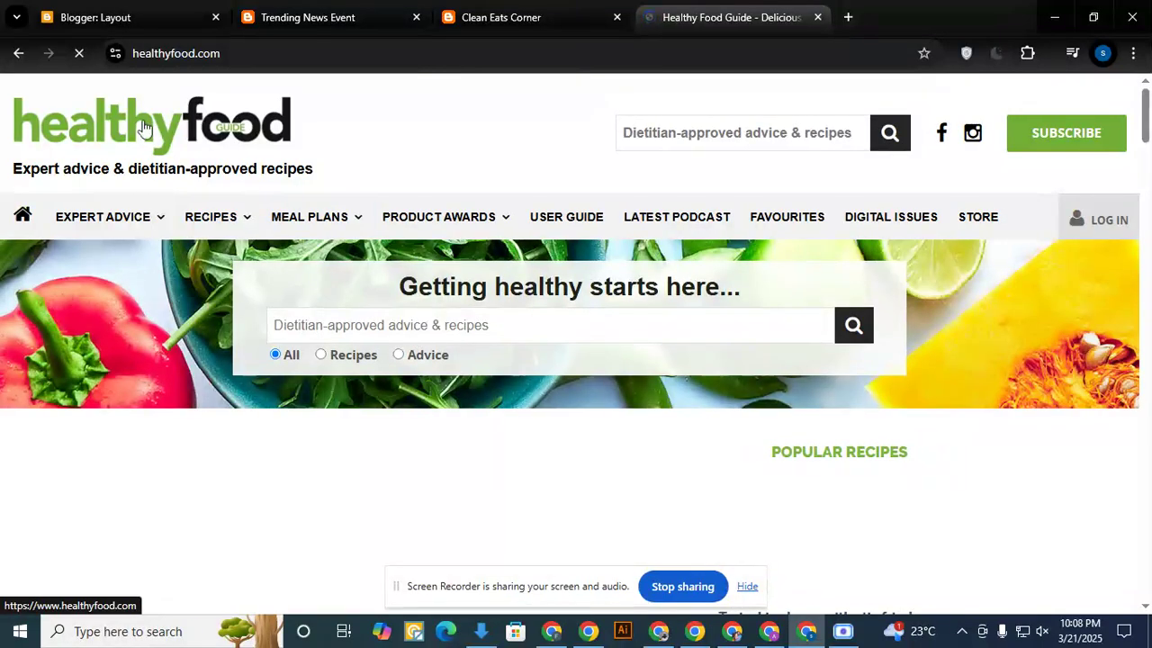
mouse_move(138, 120)
left_mouse_down()
mouse_move(186, 120)
mouse_move(165, 125)
left_mouse_up()
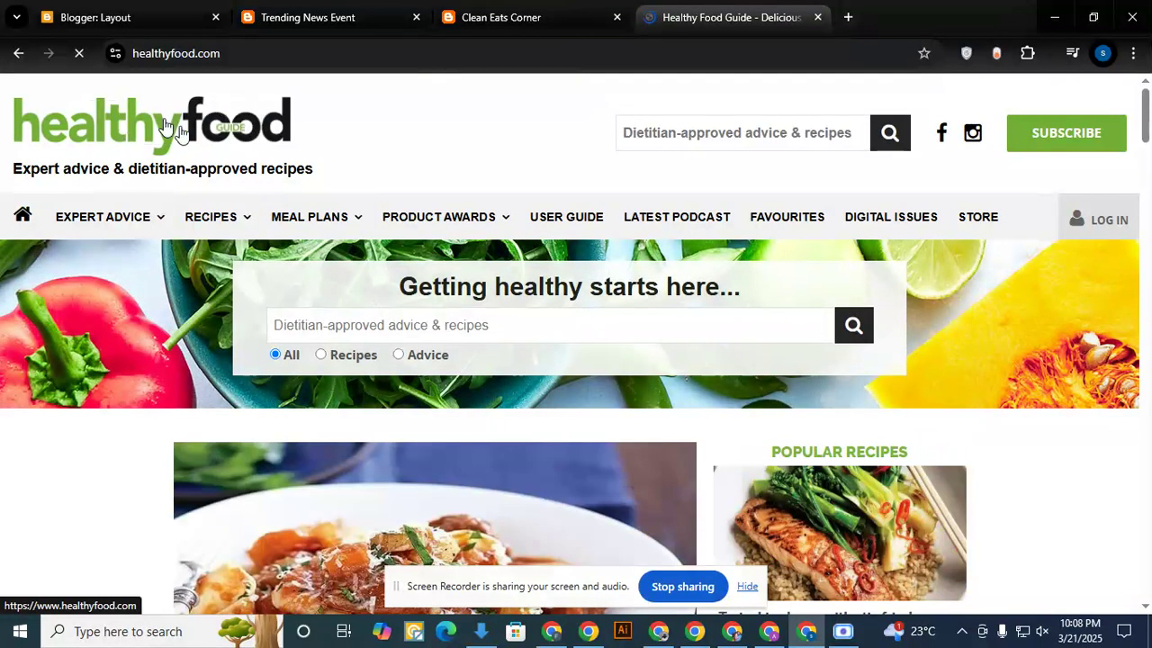
right_click(162, 130)
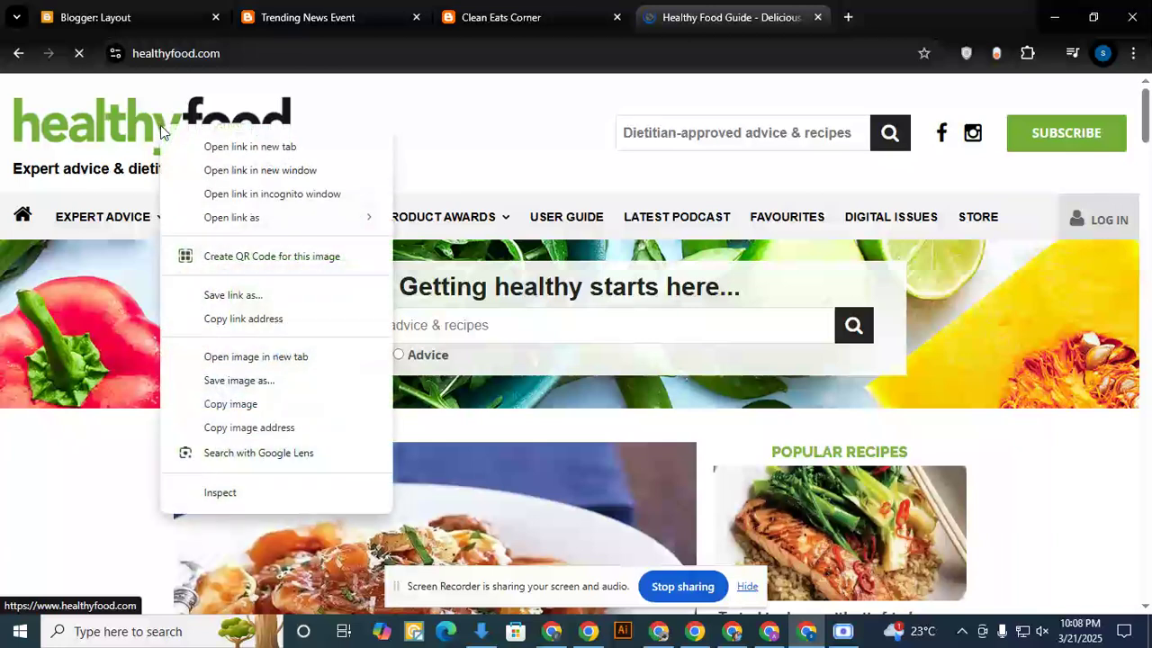
left_click(267, 147)
left_click(858, 18)
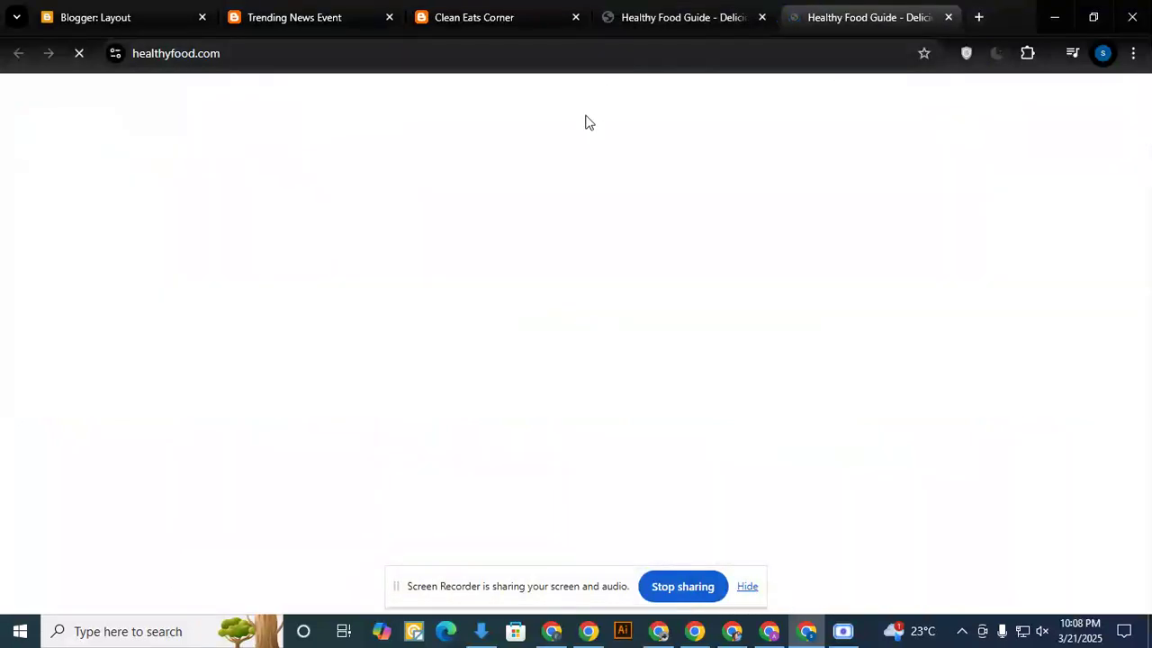
left_click(948, 17)
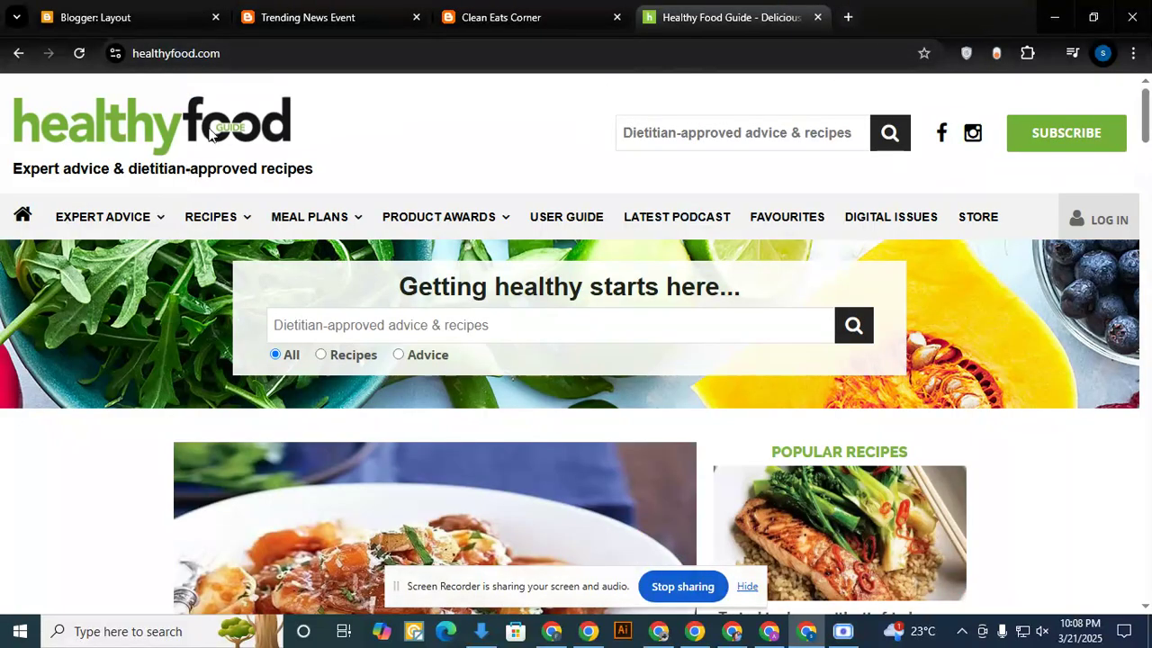
- Copy the image address of the Healthy Food Guide logo from its website
mouse_move(169, 126)
left_mouse_down()
mouse_move(429, 121)
mouse_move(494, 282)
mouse_move(407, 143)
mouse_move(458, 90)
mouse_move(409, 8)
mouse_move(347, 9)
mouse_move(446, 11)
mouse_move(135, 17)
mouse_move(228, 110)
mouse_move(505, 297)
mouse_move(538, 200)
left_mouse_up()
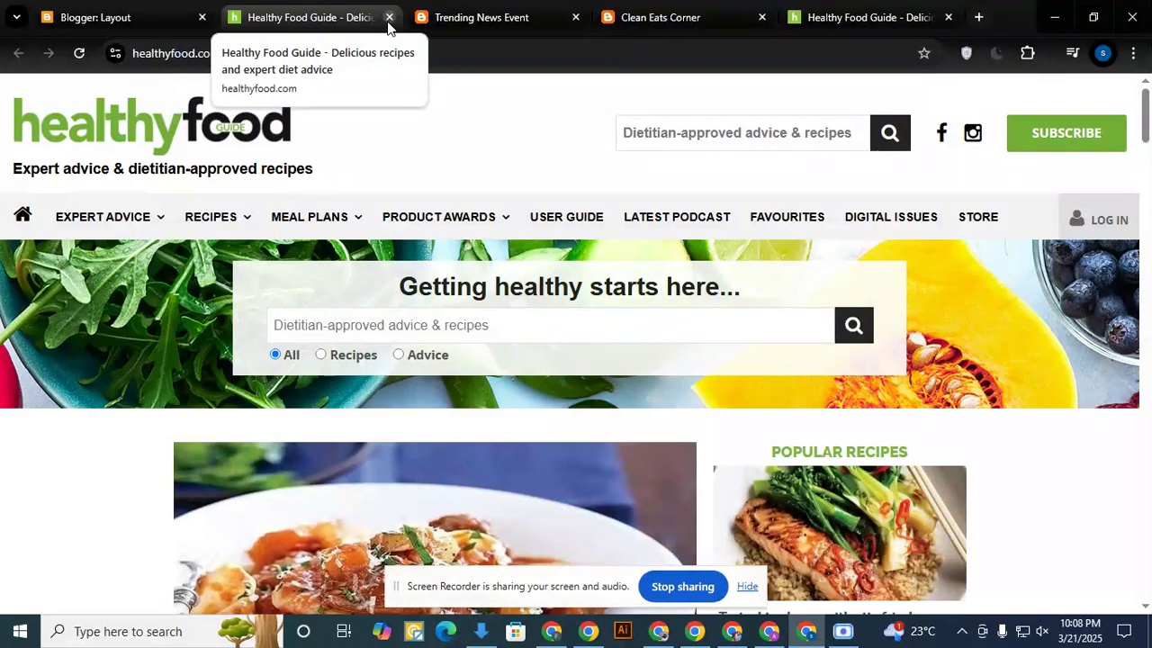
right_click(207, 128)
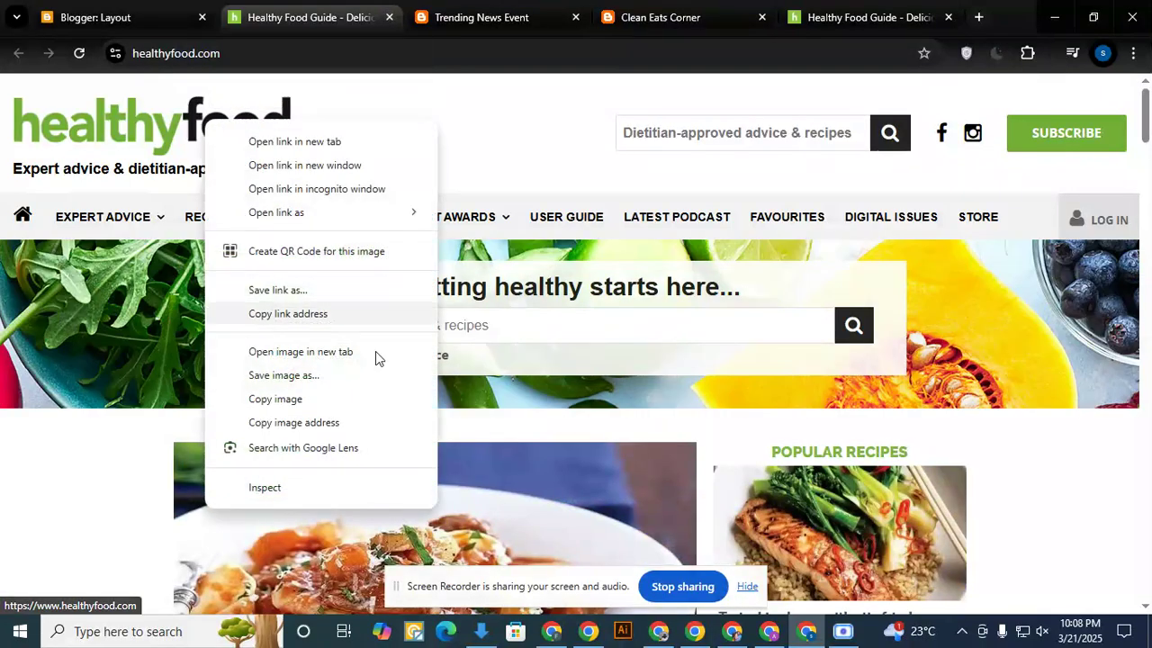
left_click(314, 423)
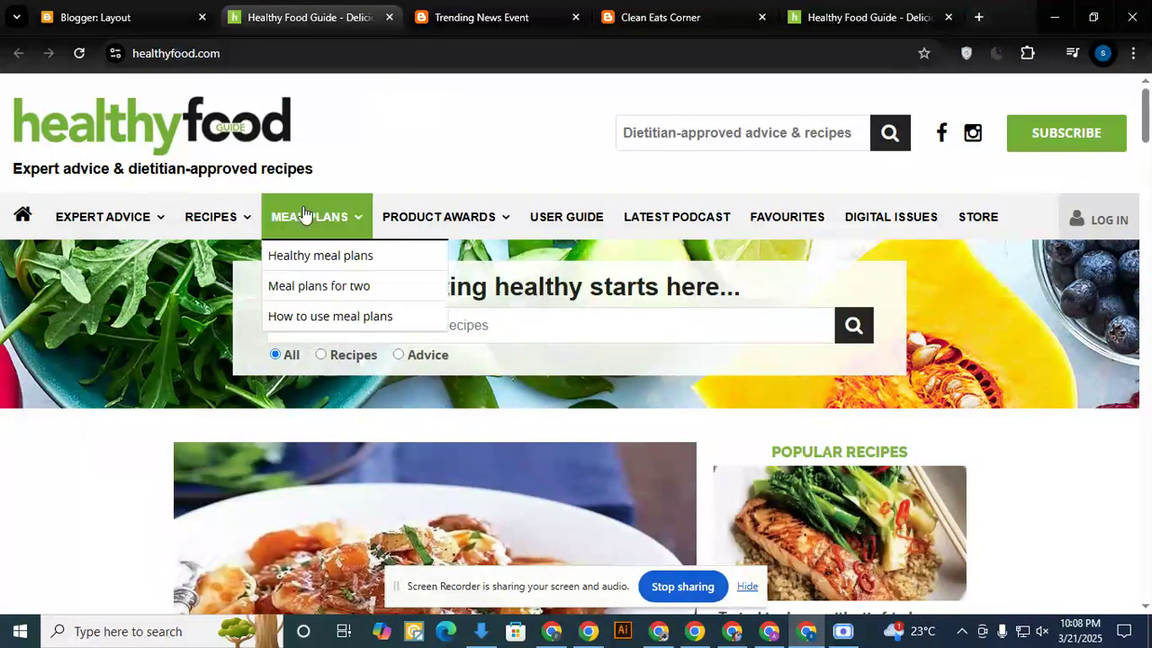
right_click(234, 128)
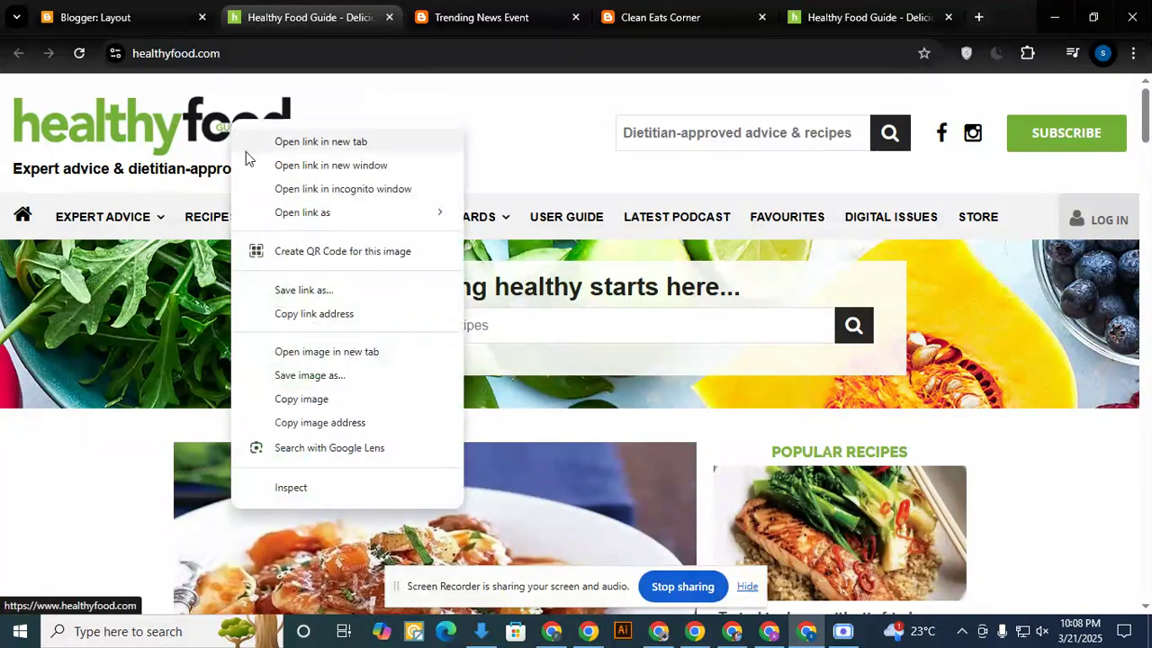
left_click(320, 423)
- Replace the image URL in the blog's header settings with the copied Healthy Food Guide logo address and save the header
left_click(179, 14)
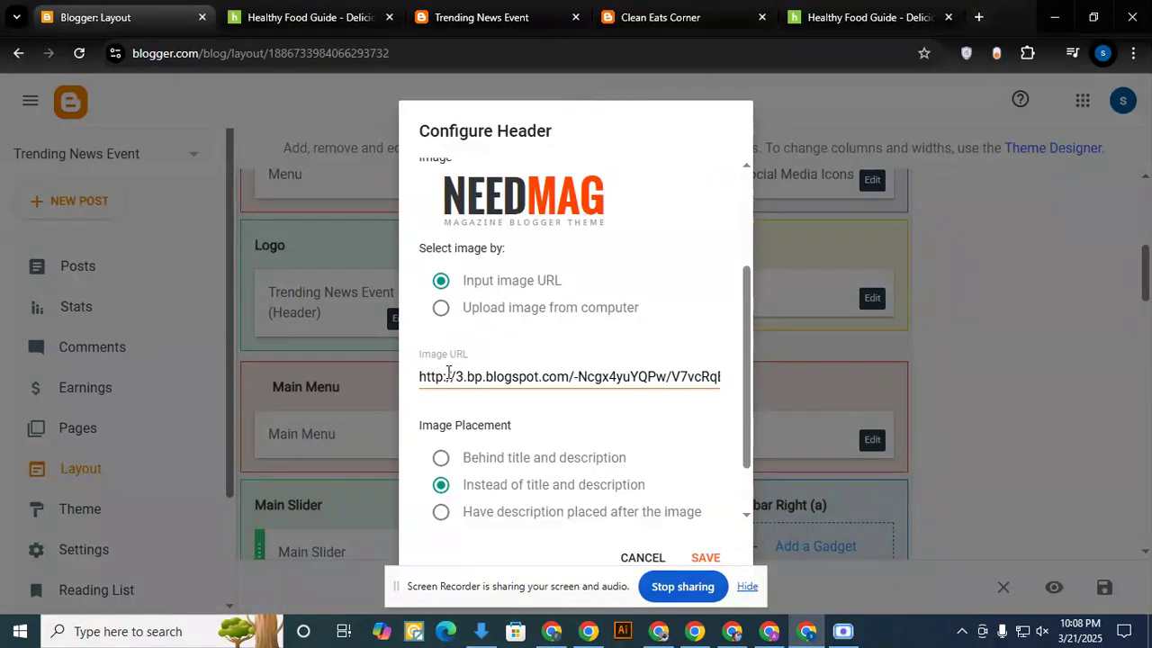
left_click_drag(466, 377, 580, 383)
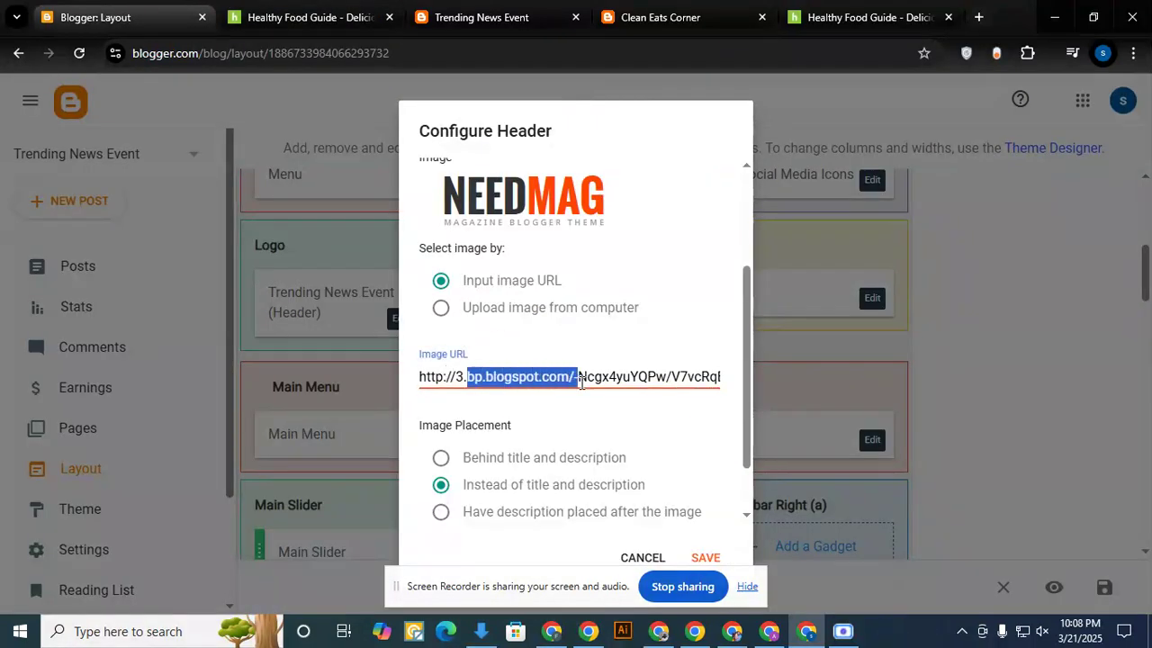
left_click(444, 378)
left_click_drag(420, 376, 774, 401)
key("BackSpace")
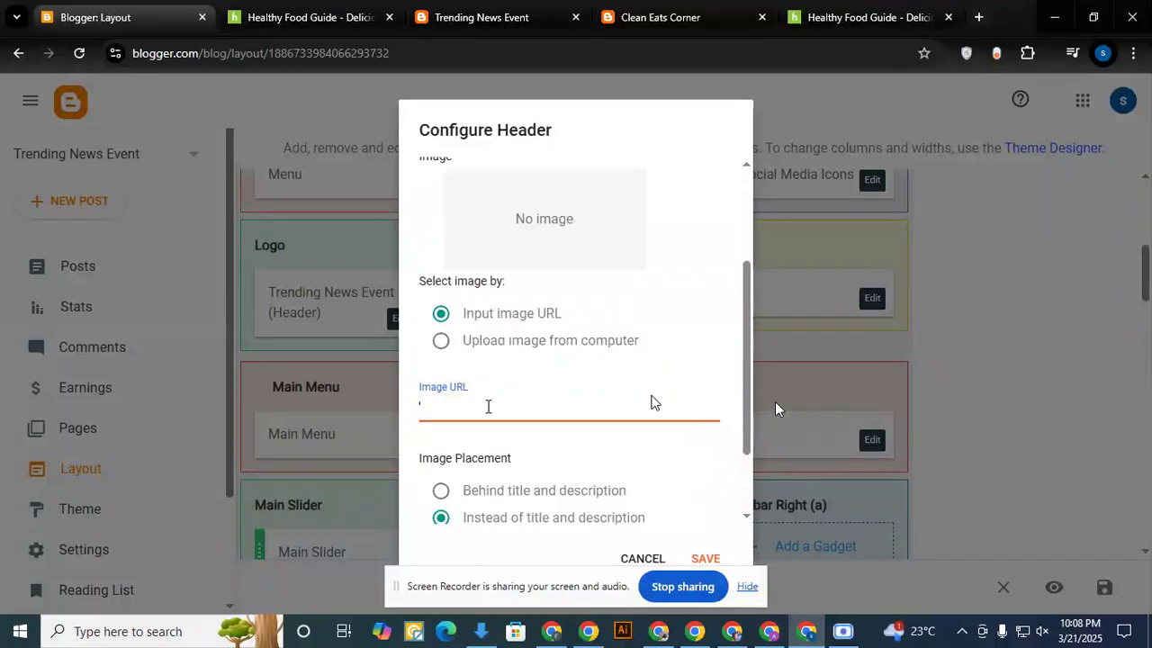
key("ctrl+v")
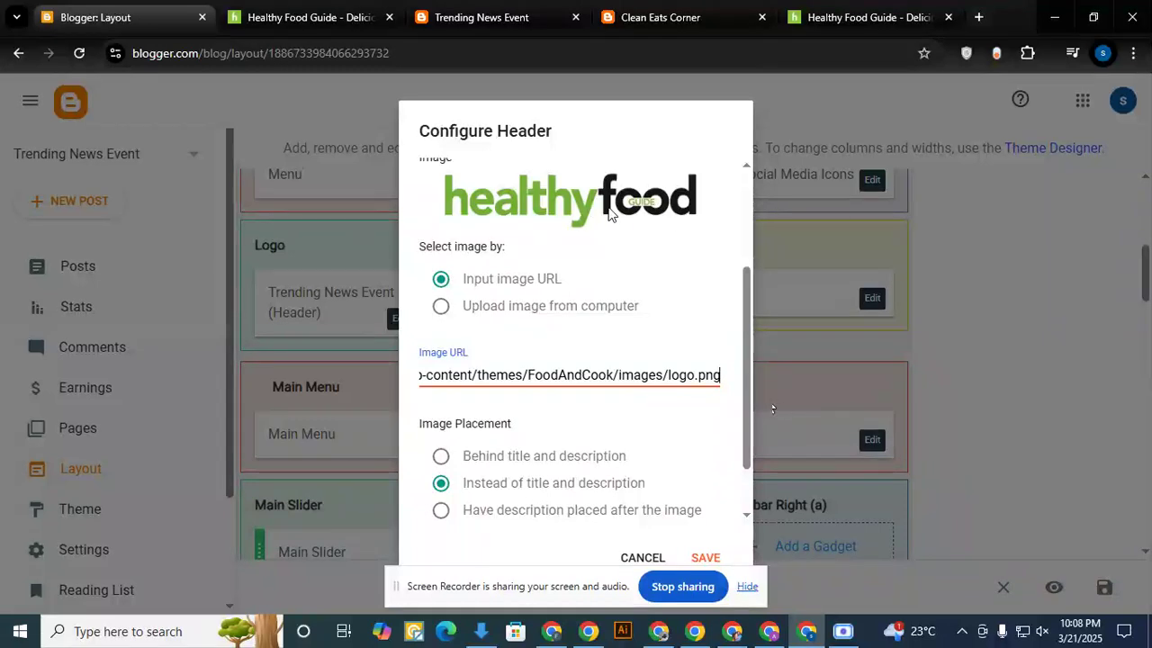
mouse_move(560, 374)
left_mouse_down()
mouse_move(317, 374)
mouse_move(336, 374)
left_mouse_up()
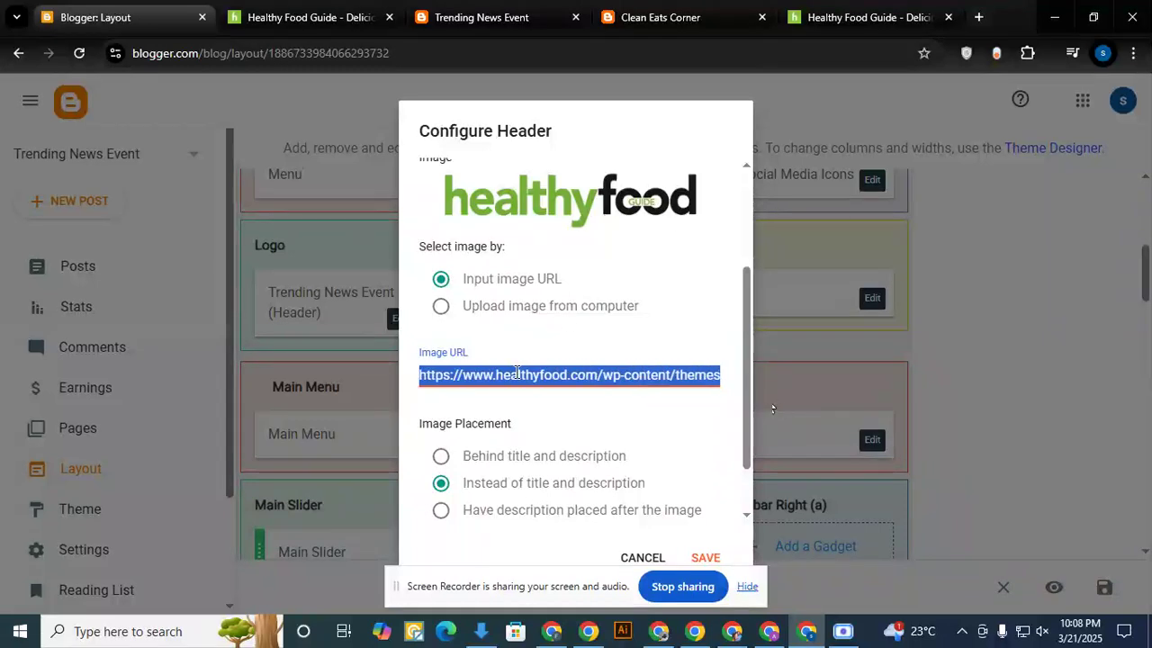
left_click(544, 373)
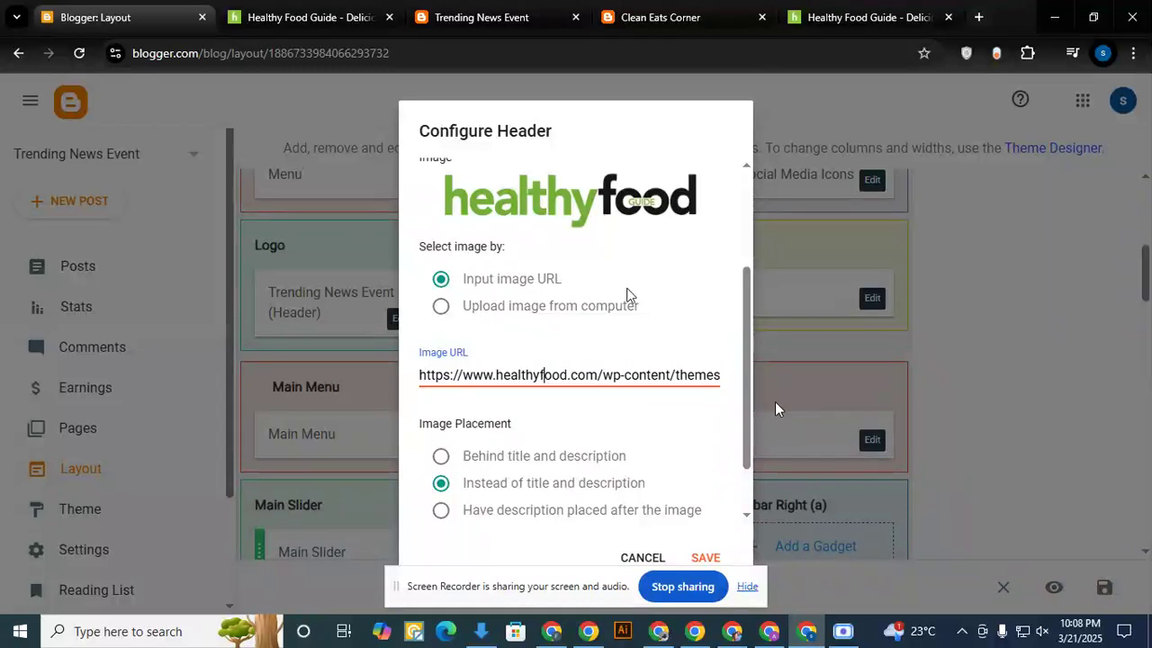
left_click(704, 558)
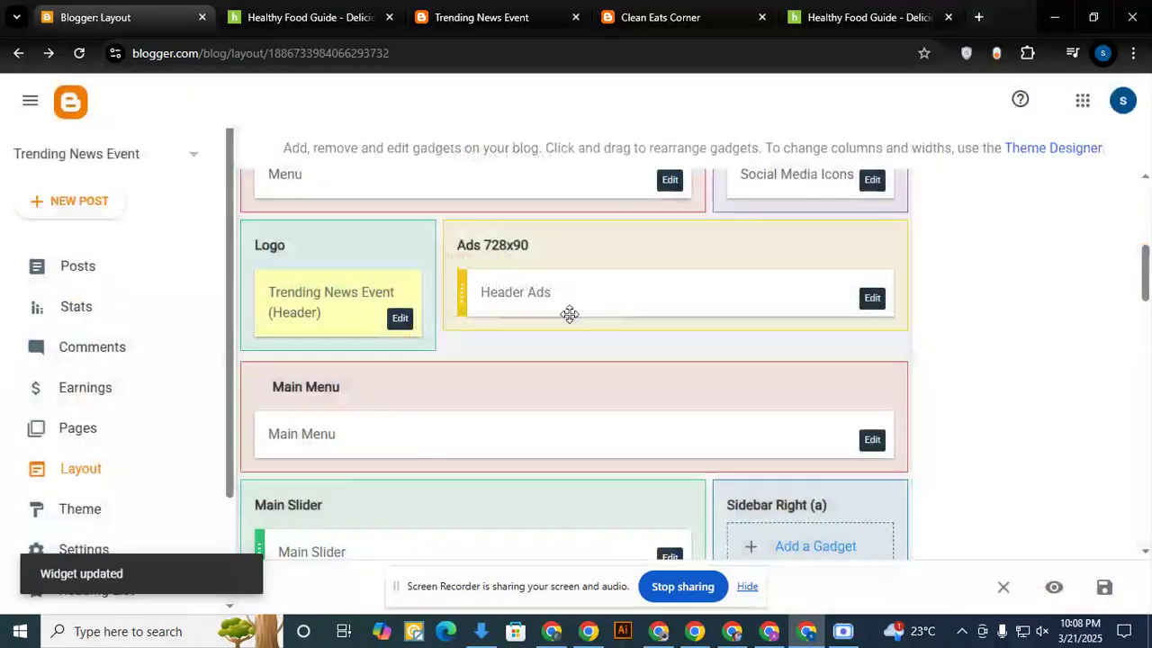
- Close the duplicate Healthy Food Guide tab and reload the live Trending News Event blog to check its logo
left_click(659, 17)
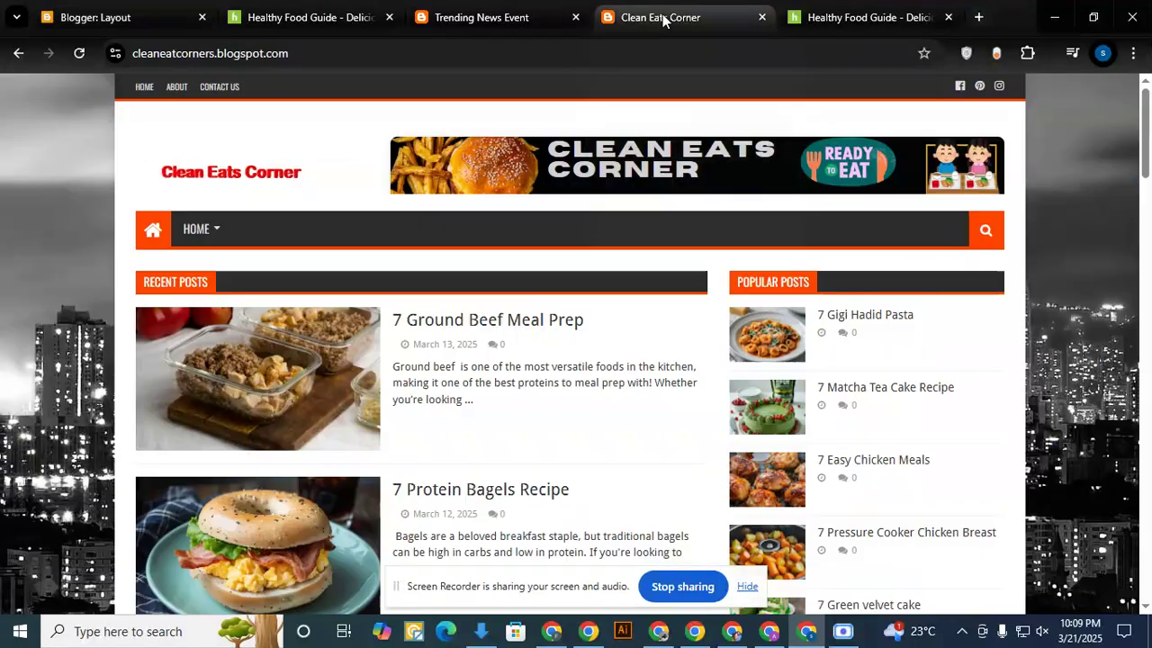
left_click(820, 18)
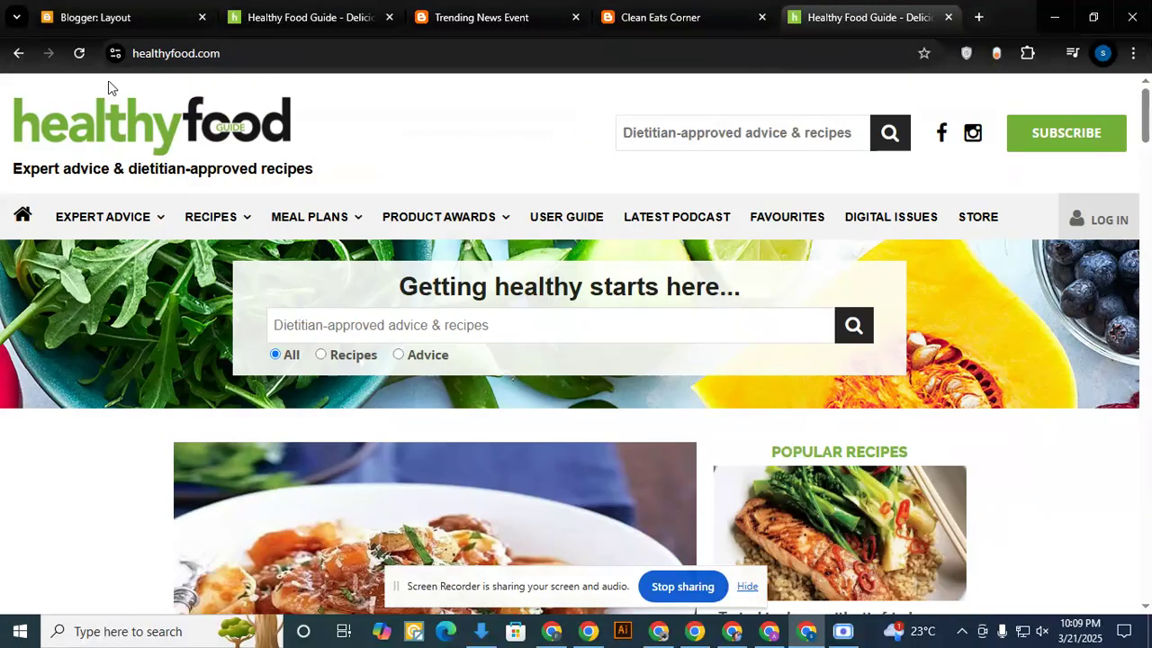
left_click(525, 17)
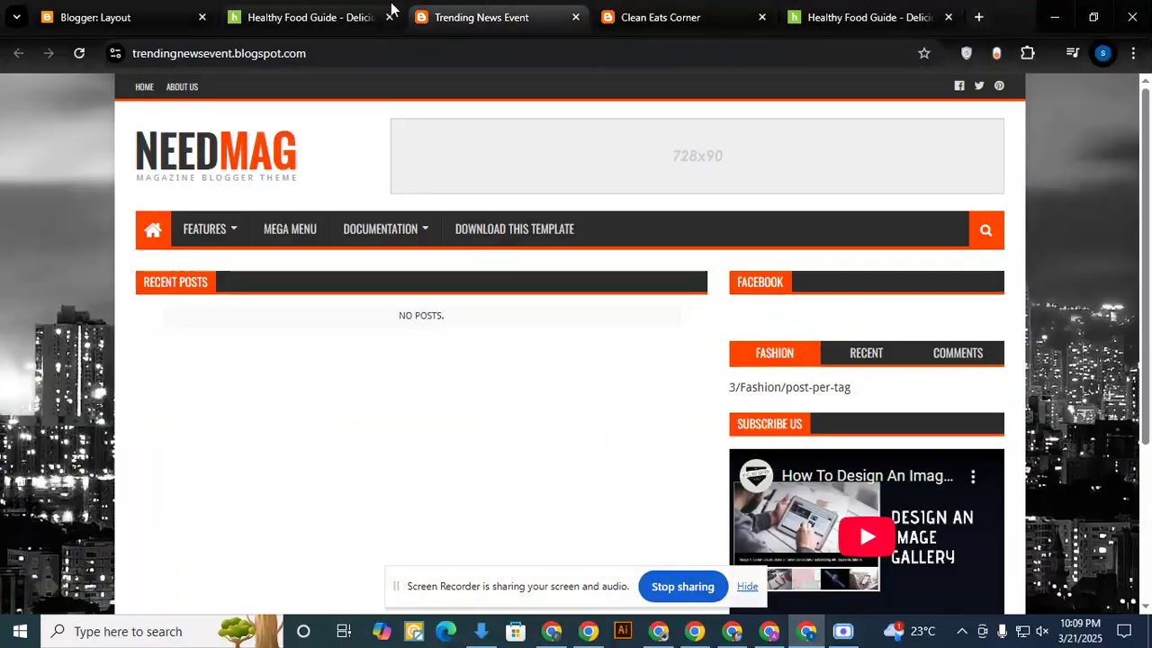
left_click(389, 17)
left_click(79, 53)
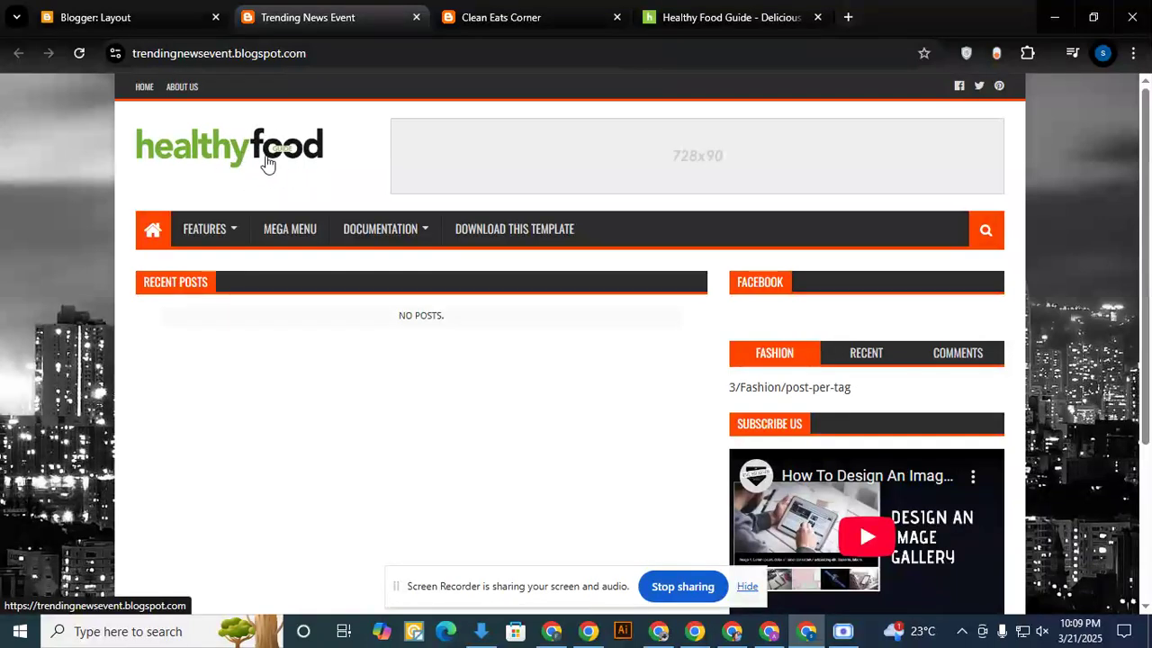
- Copy the Healthy Food Guide logo image from its website and return to the blog layout
left_click(140, 23)
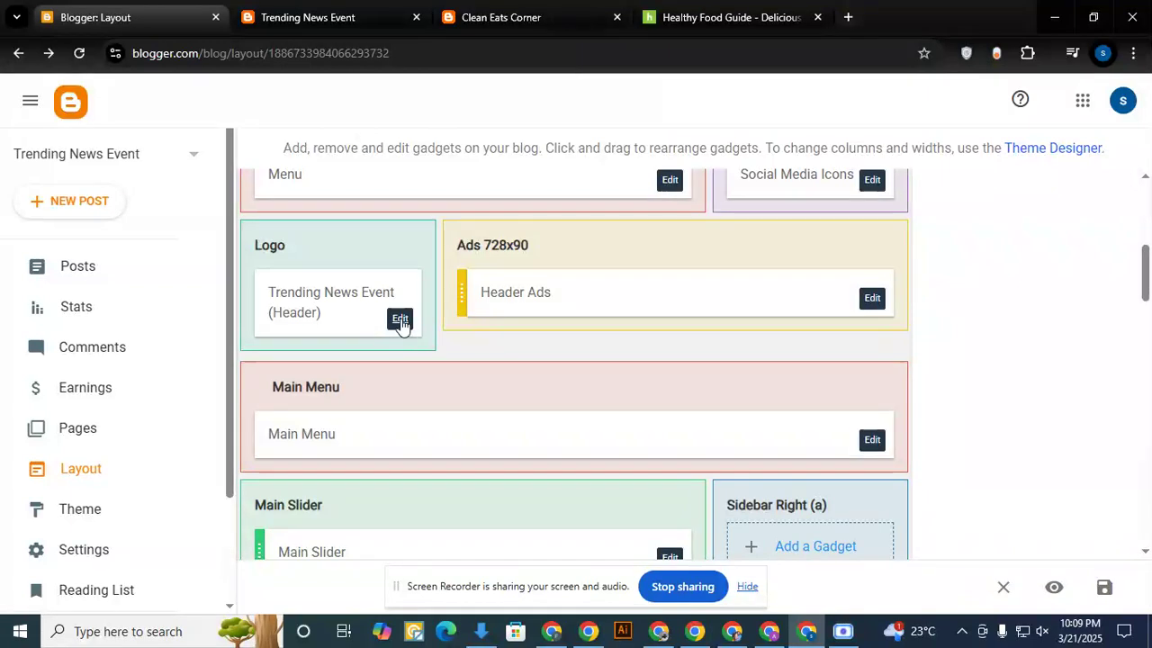
left_click(671, 18)
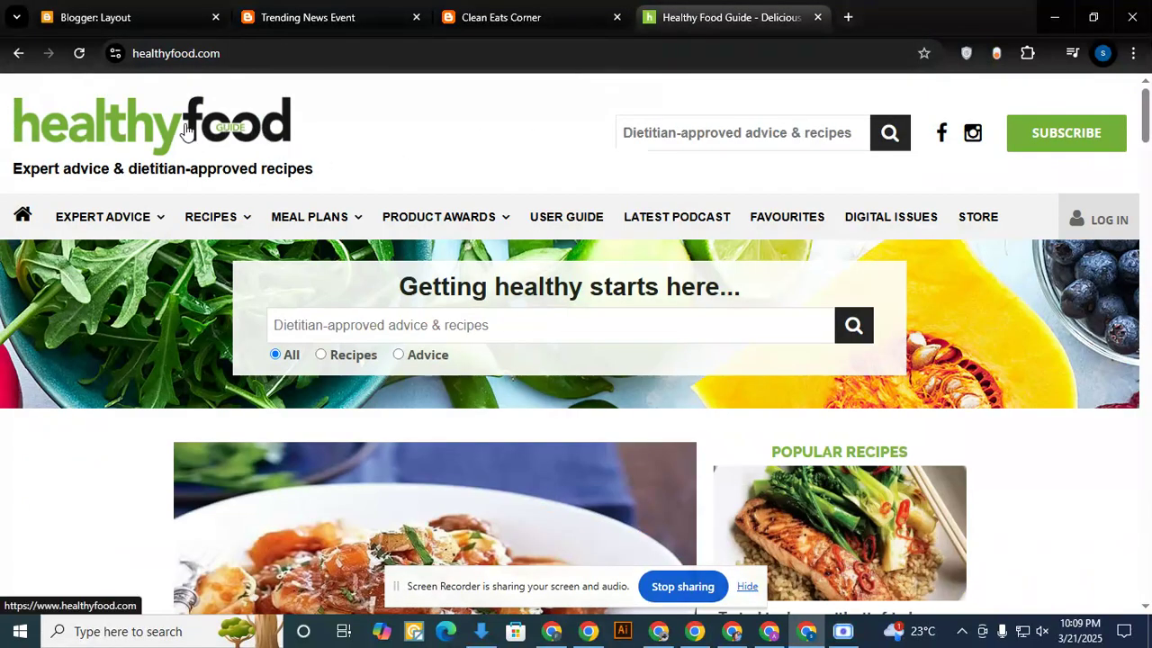
left_click_drag(207, 128, 315, 135)
right_click(288, 134)
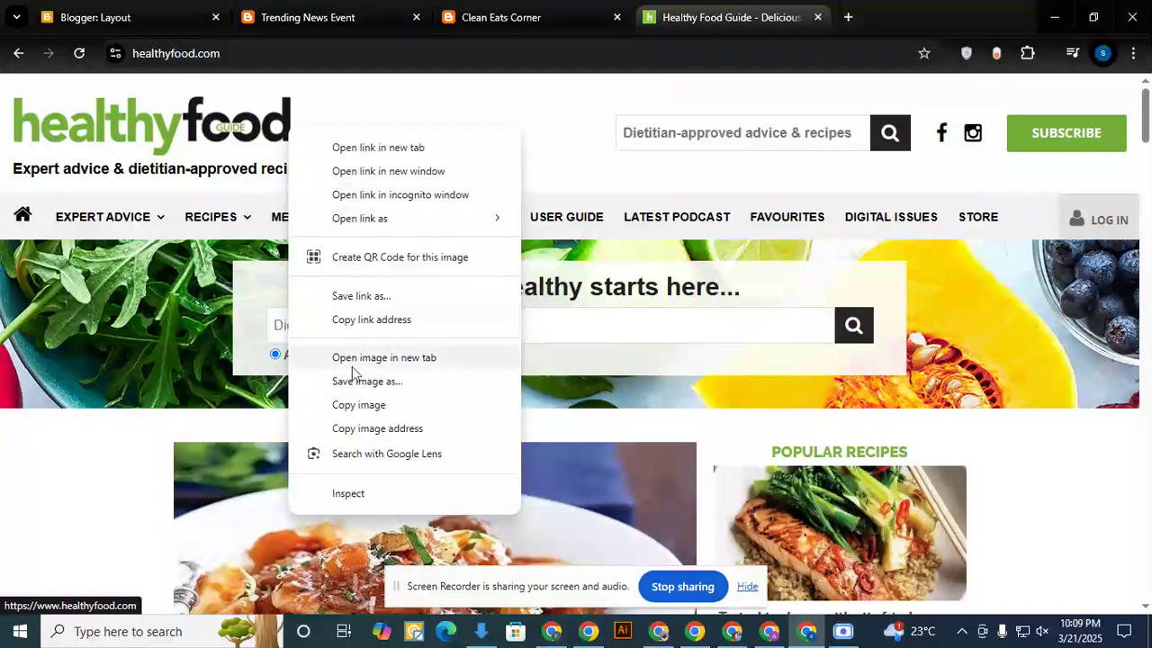
left_click(376, 406)
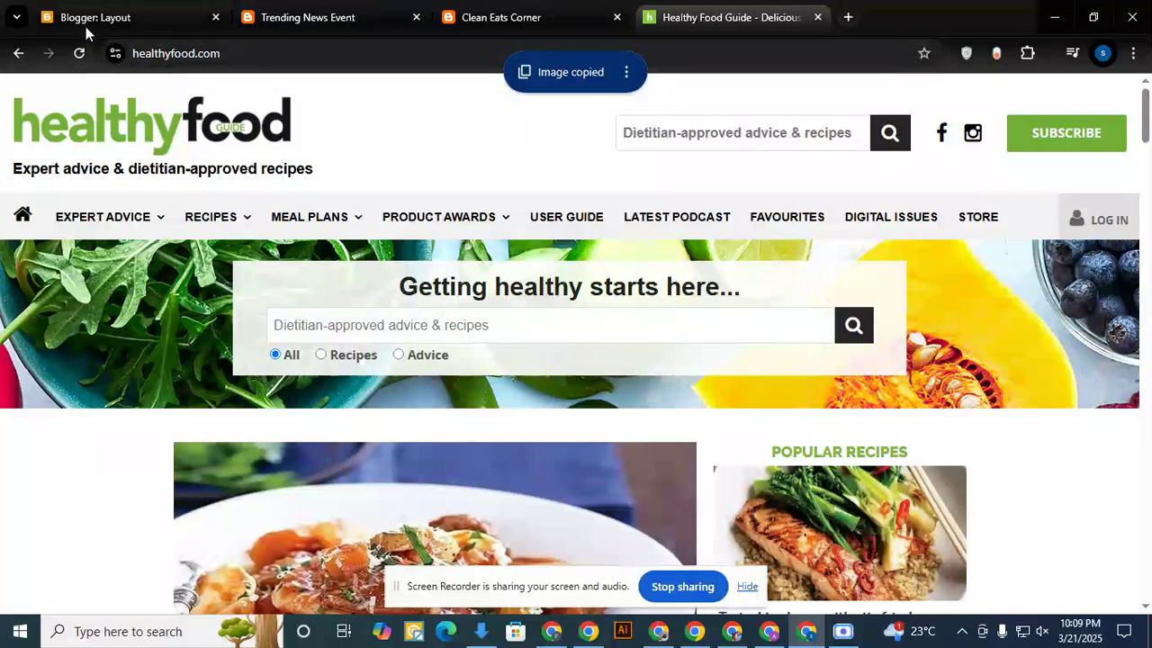
left_click(123, 20)
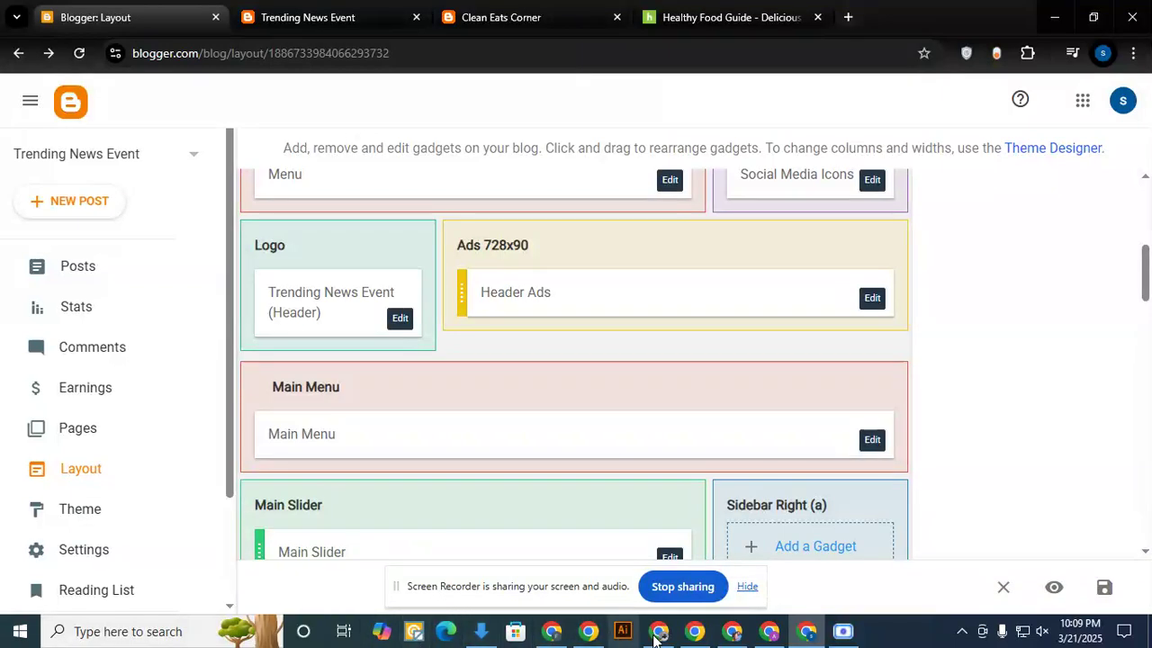
- Look through the Downloads folder in File Explorer for a usable logo image, and return to the blog layout in the browser
left_click(1054, 17)
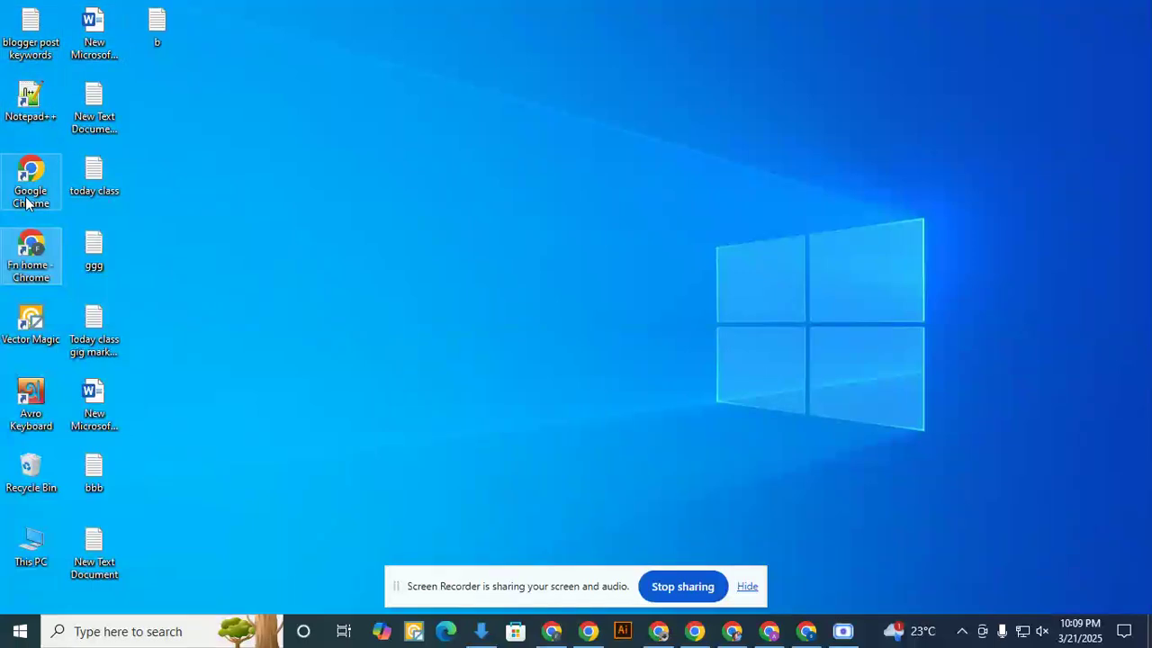
double_click(41, 543)
double_click(521, 312)
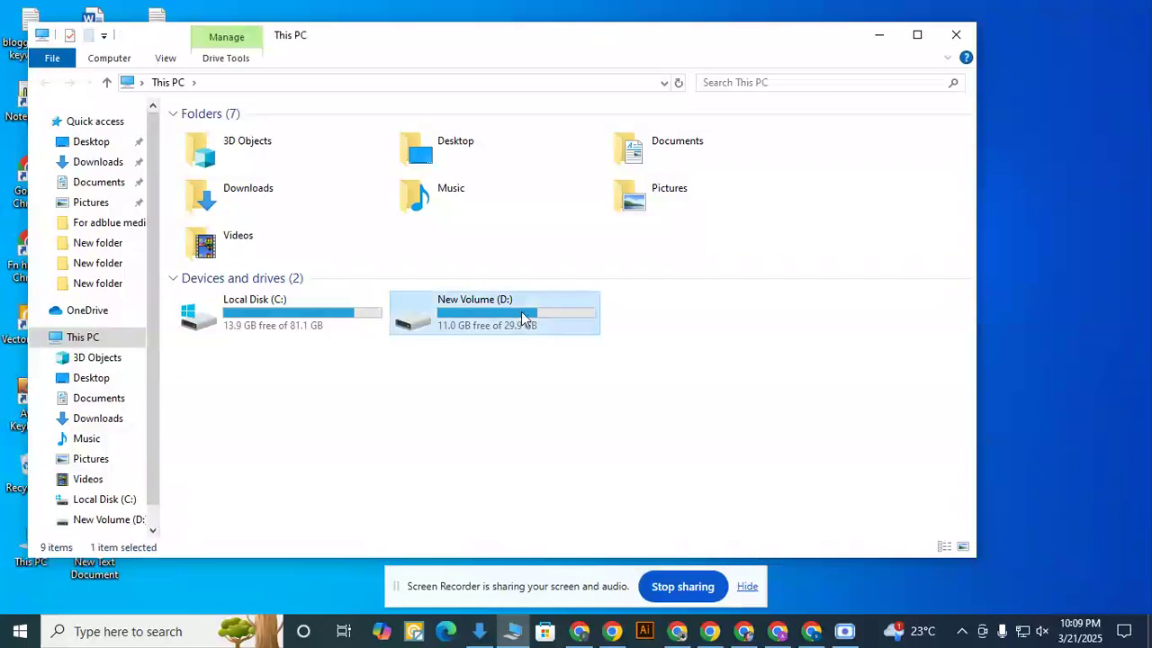
left_click(115, 164)
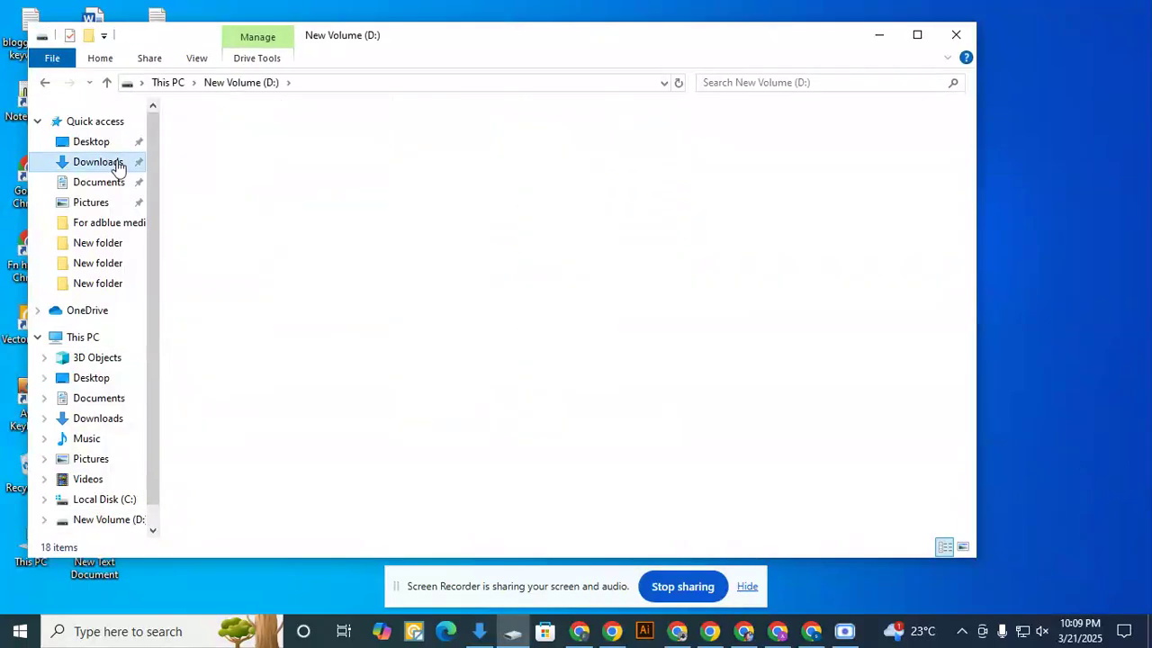
right_click(448, 184)
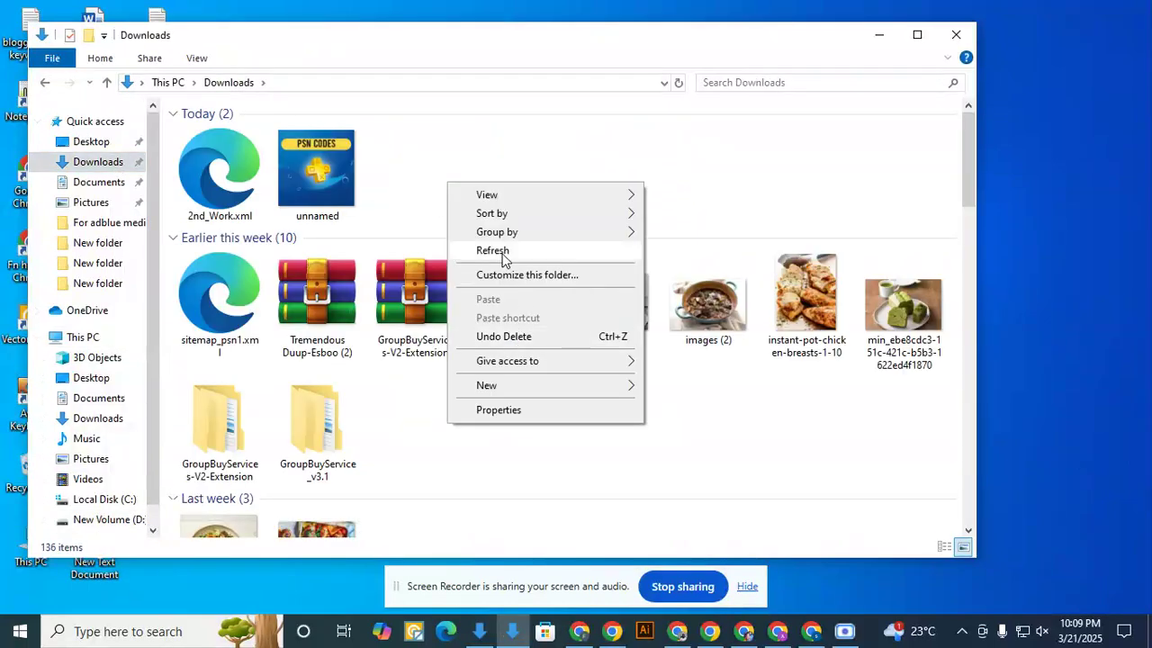
left_click(551, 111)
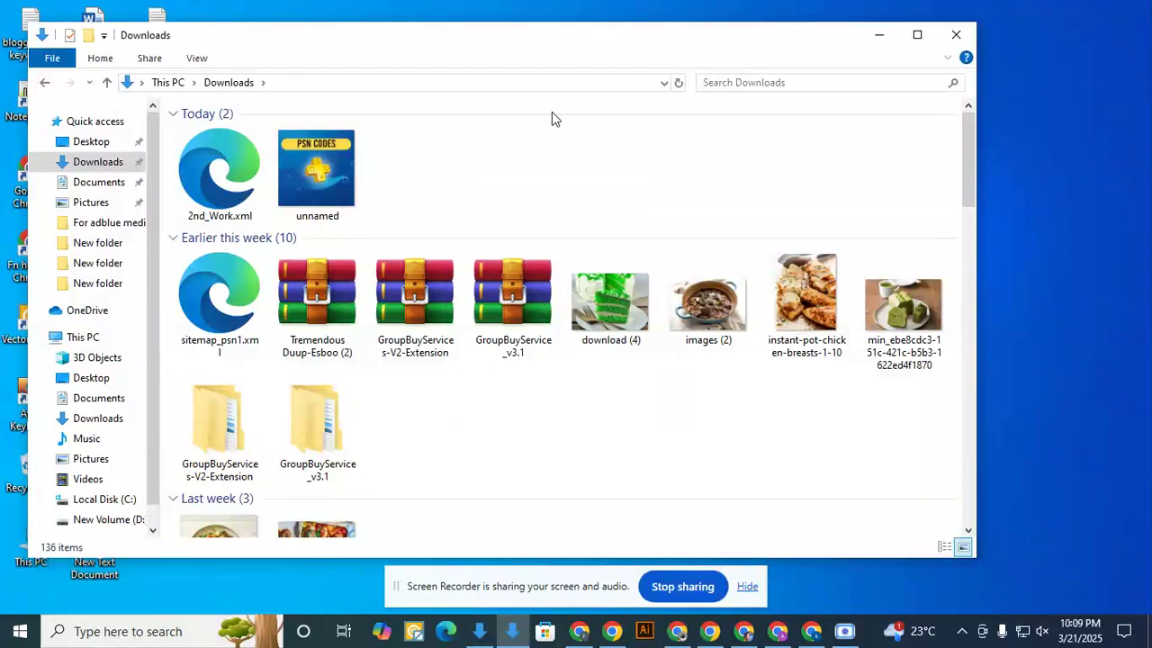
left_click(951, 34)
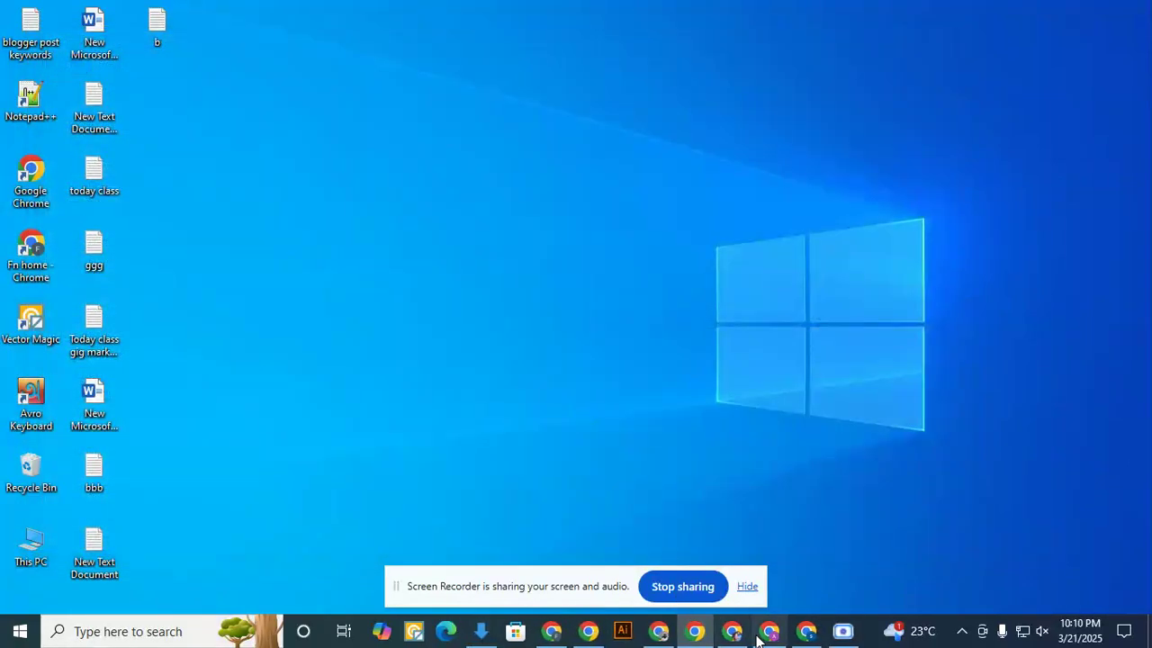
left_click(804, 630)
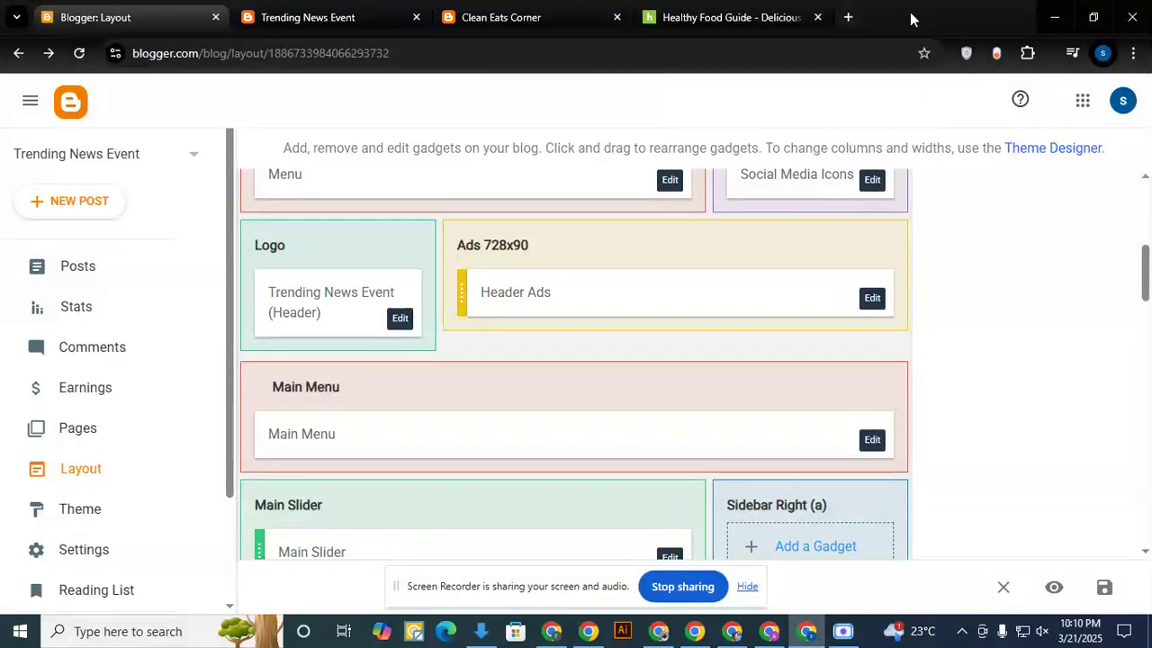
left_click(721, 18)
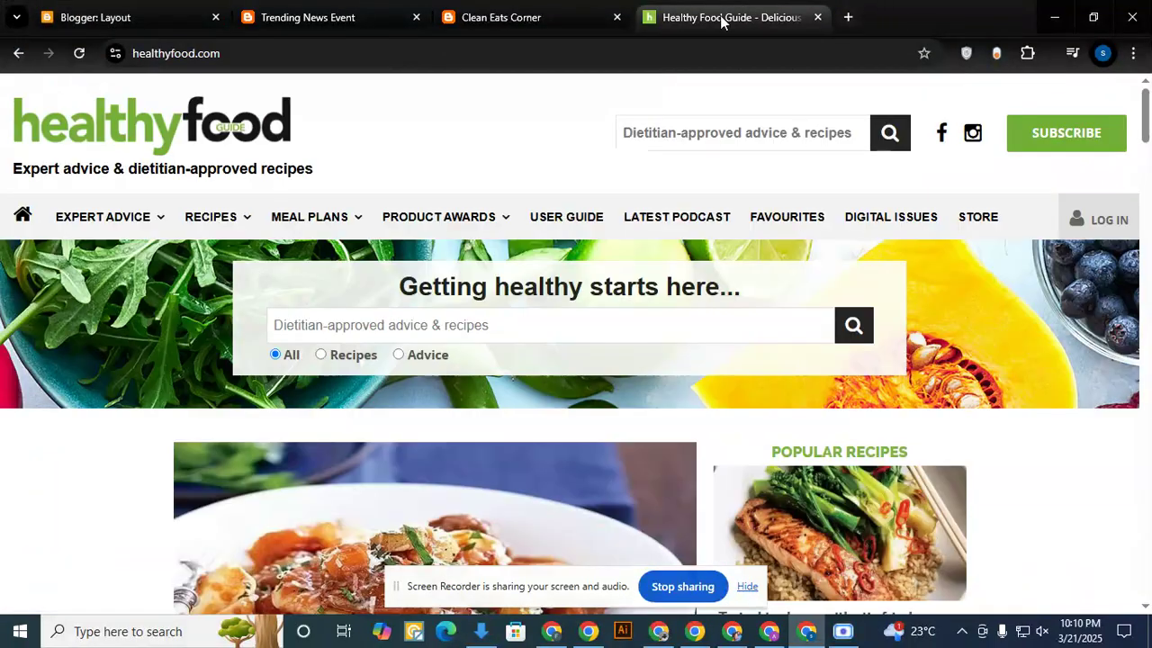
right_click(121, 130)
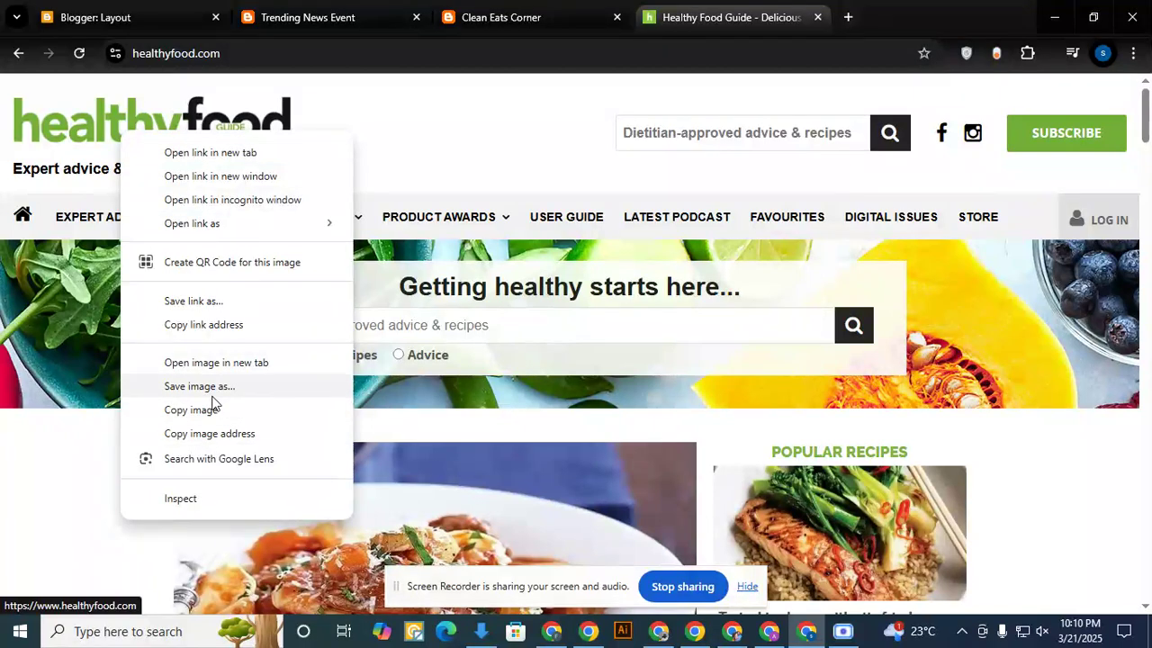
left_click(200, 386)
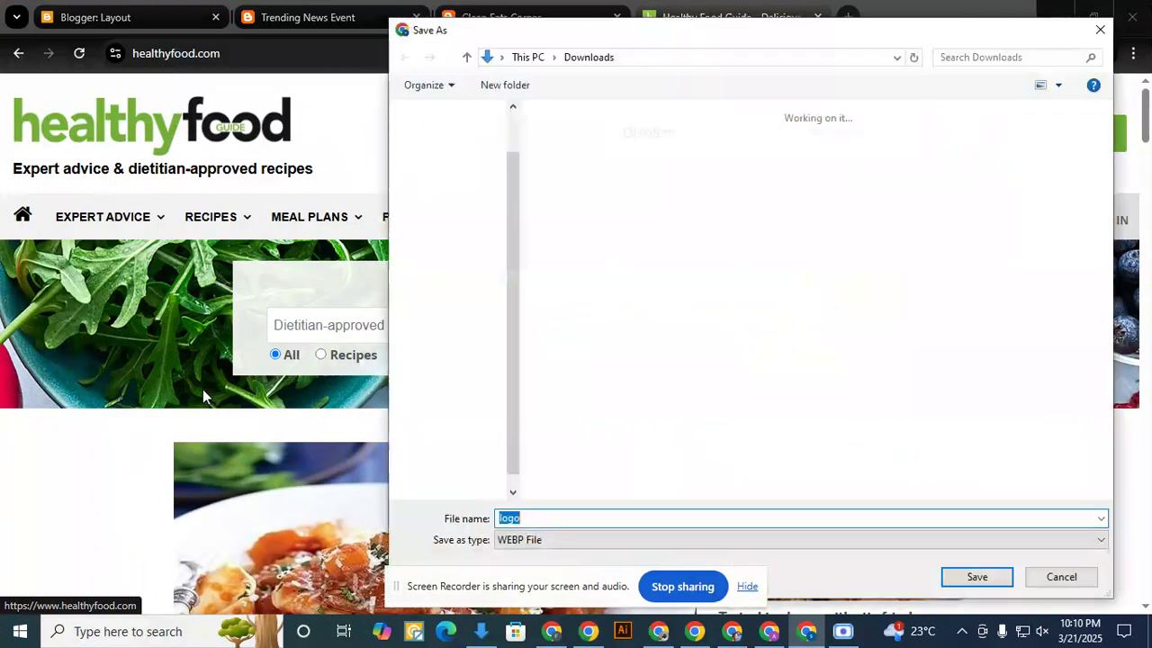
left_click(549, 543)
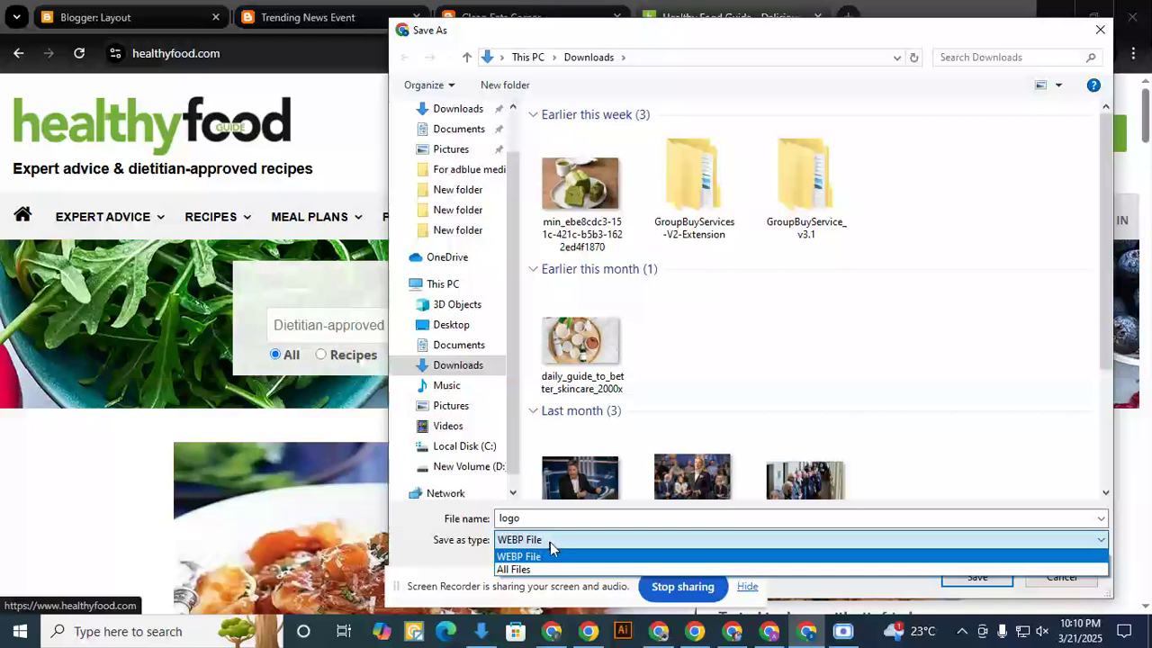
left_click(550, 542)
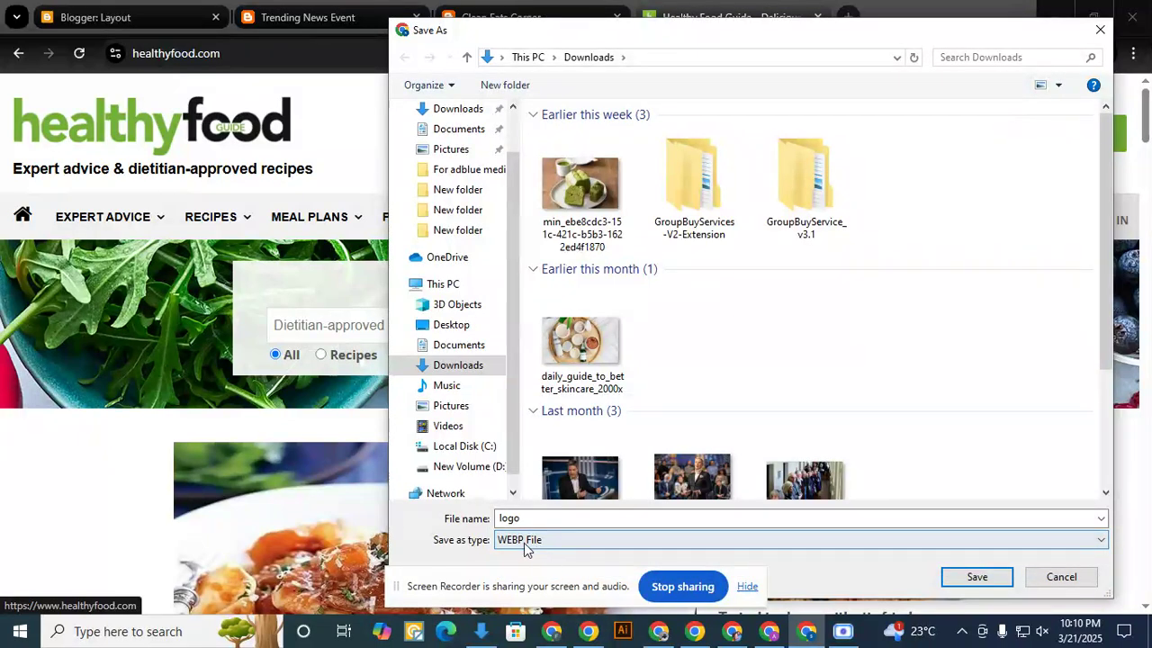
left_click(1044, 577)
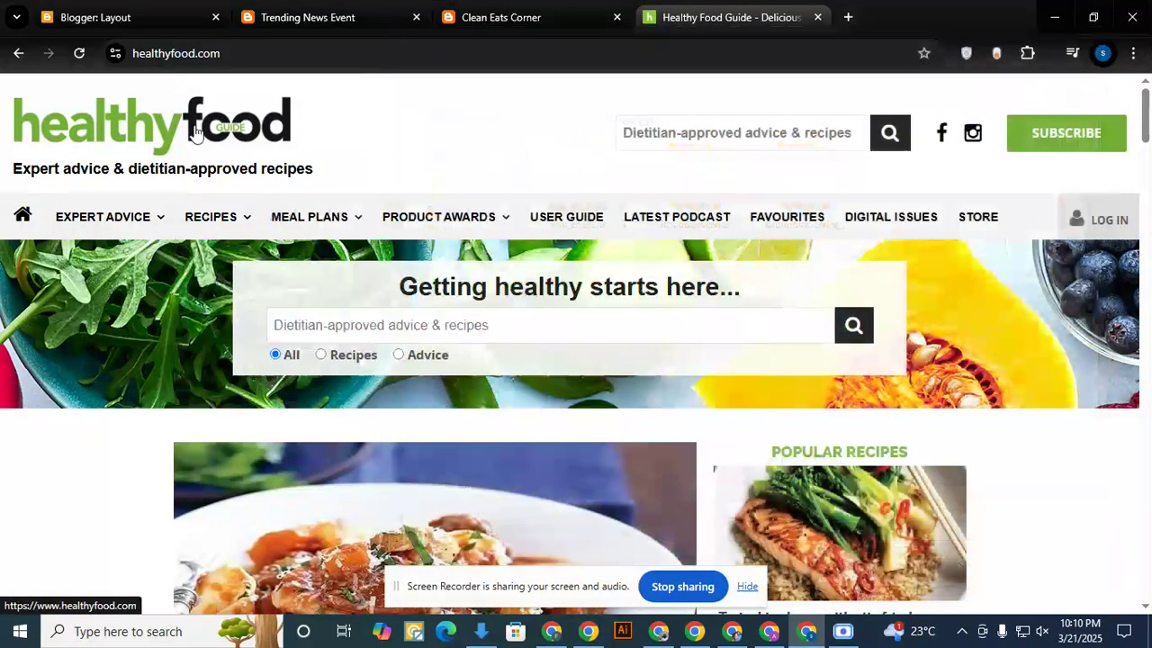
right_click(185, 107)
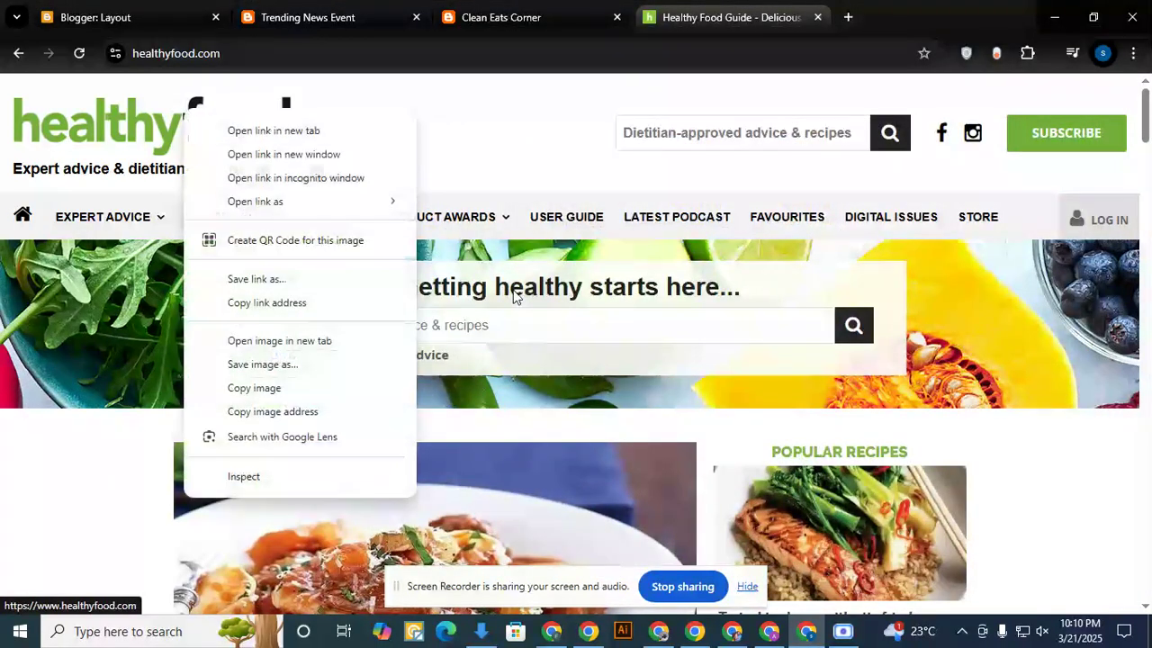
left_click(304, 439)
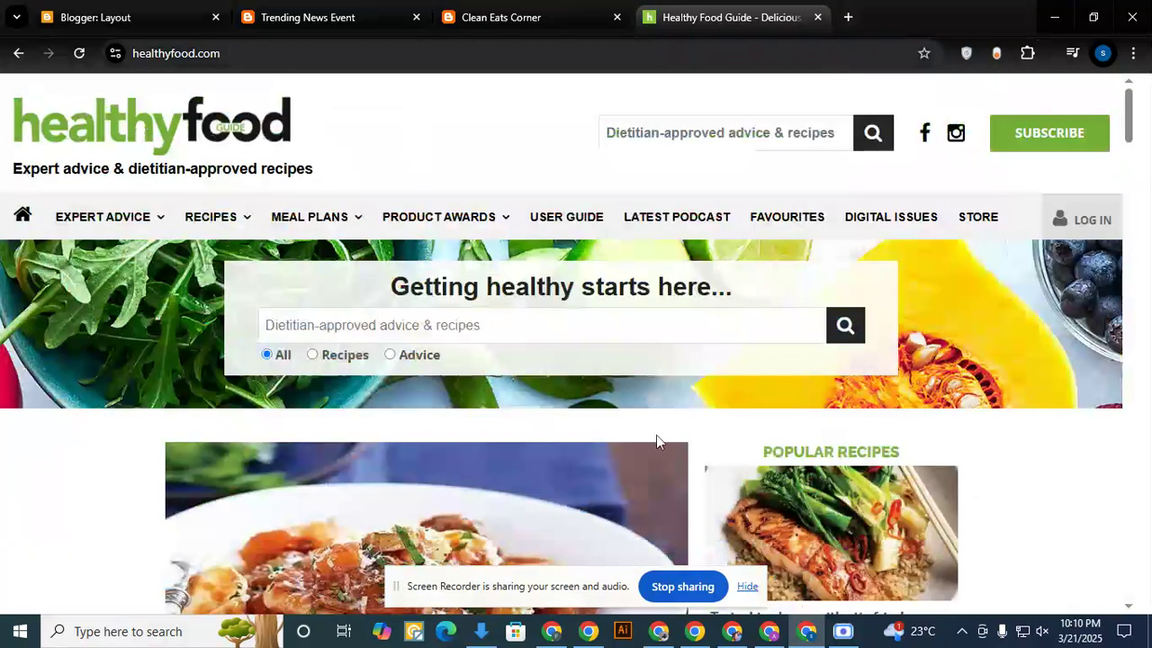
- Switch to the other Chrome window and open the Canva website in a new tab
left_click(558, 621)
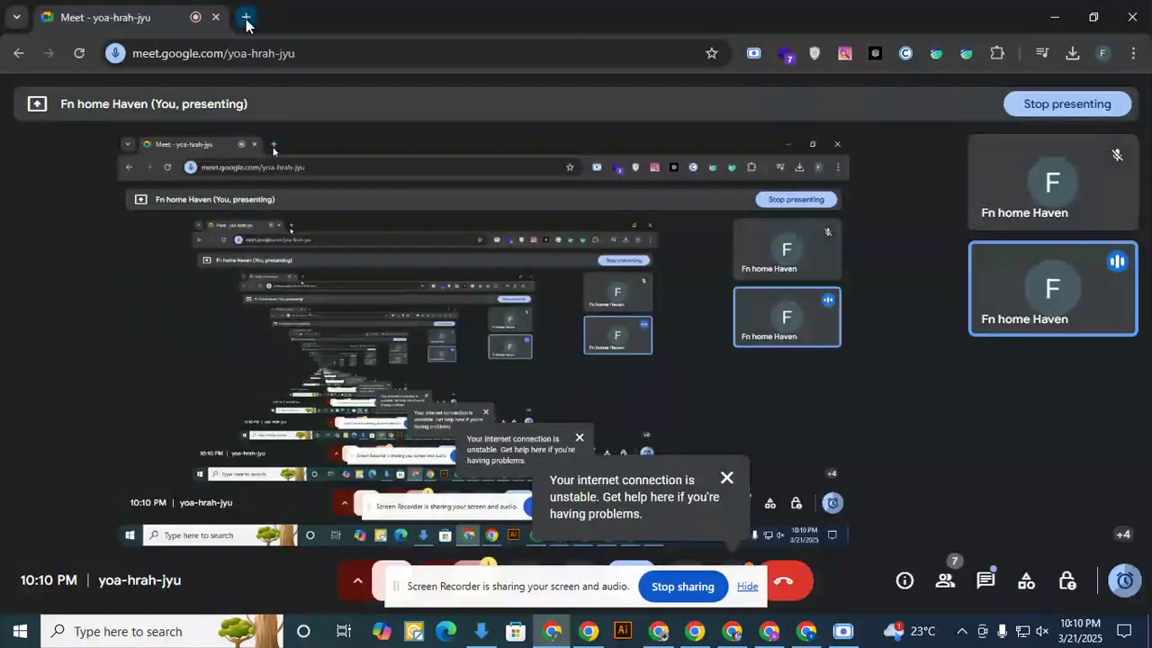
left_click(245, 16)
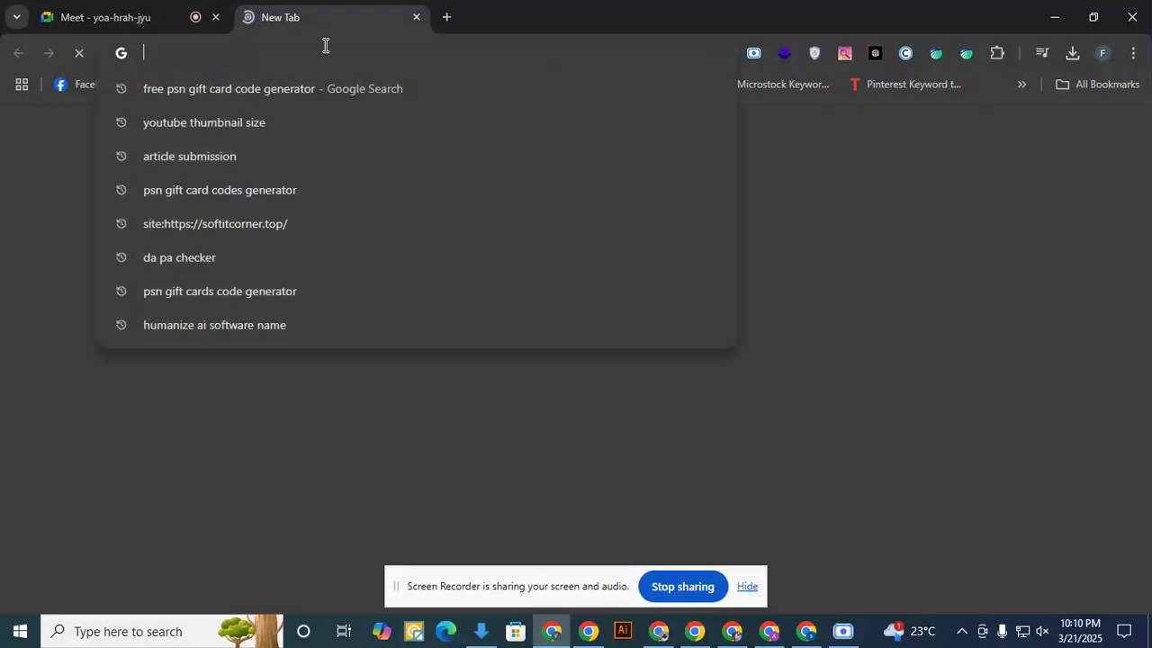
type("caa")
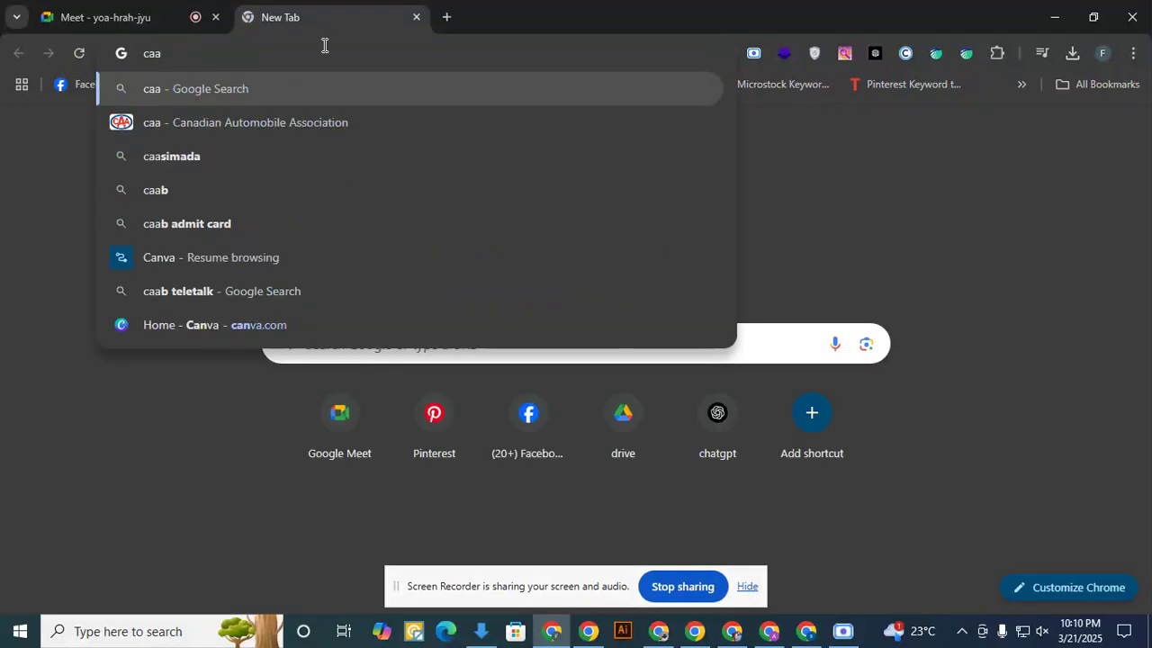
key("BackSpace")
type("n")
key("Return")
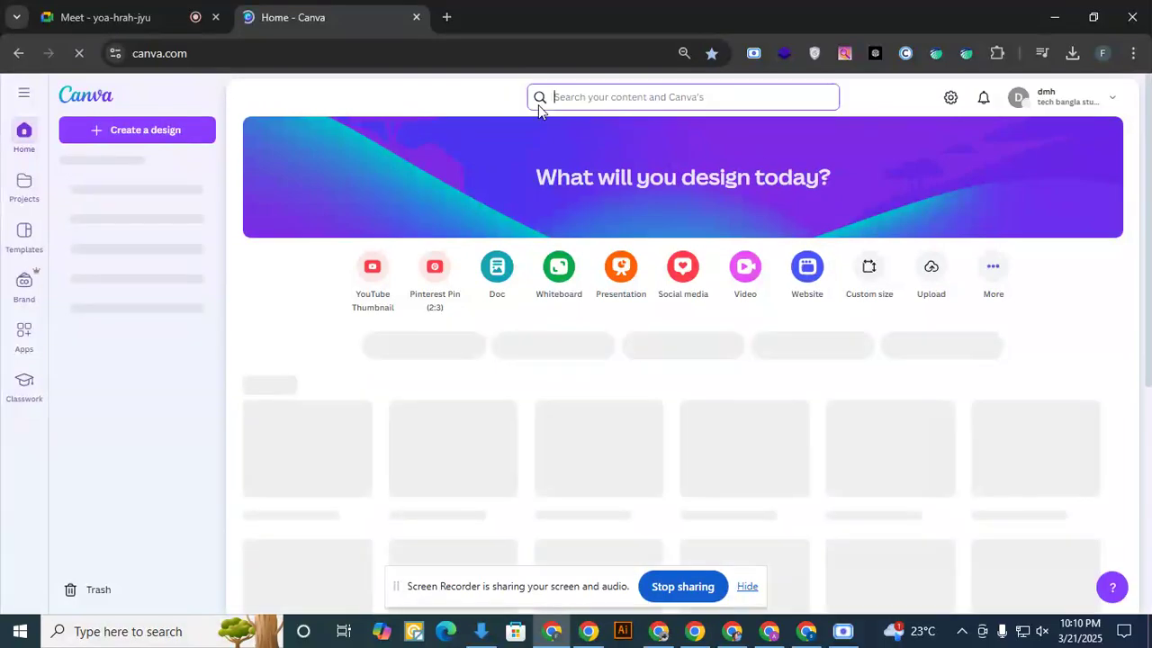
- Search Canva for logo designs with the term "logo"
left_click(681, 97)
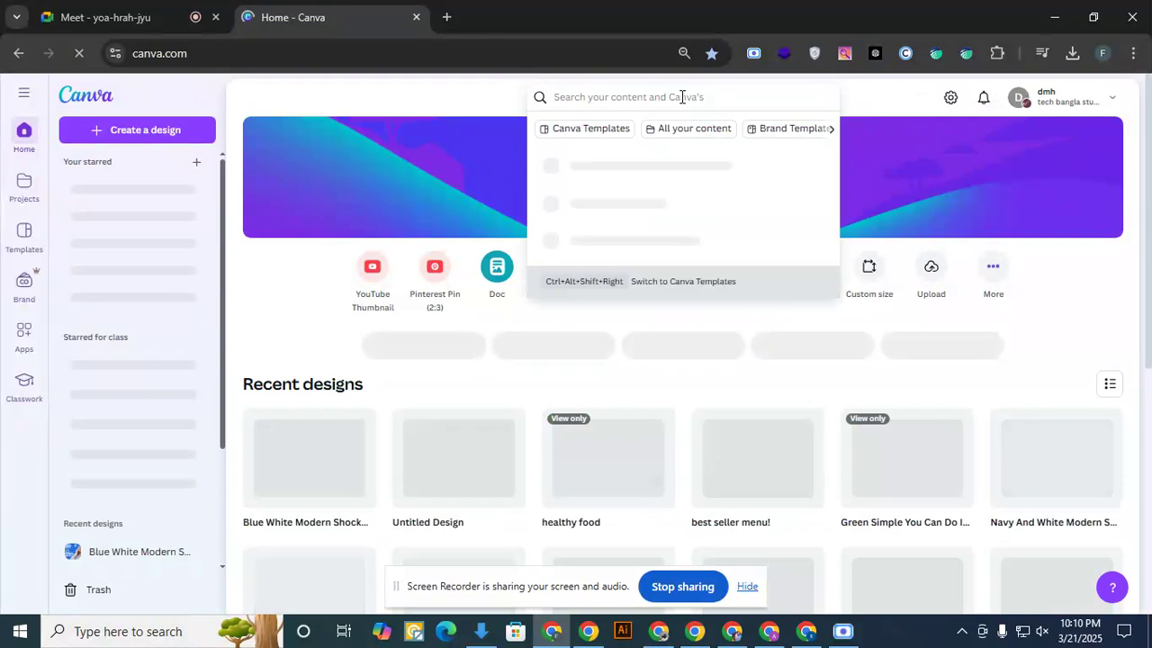
type("logo")
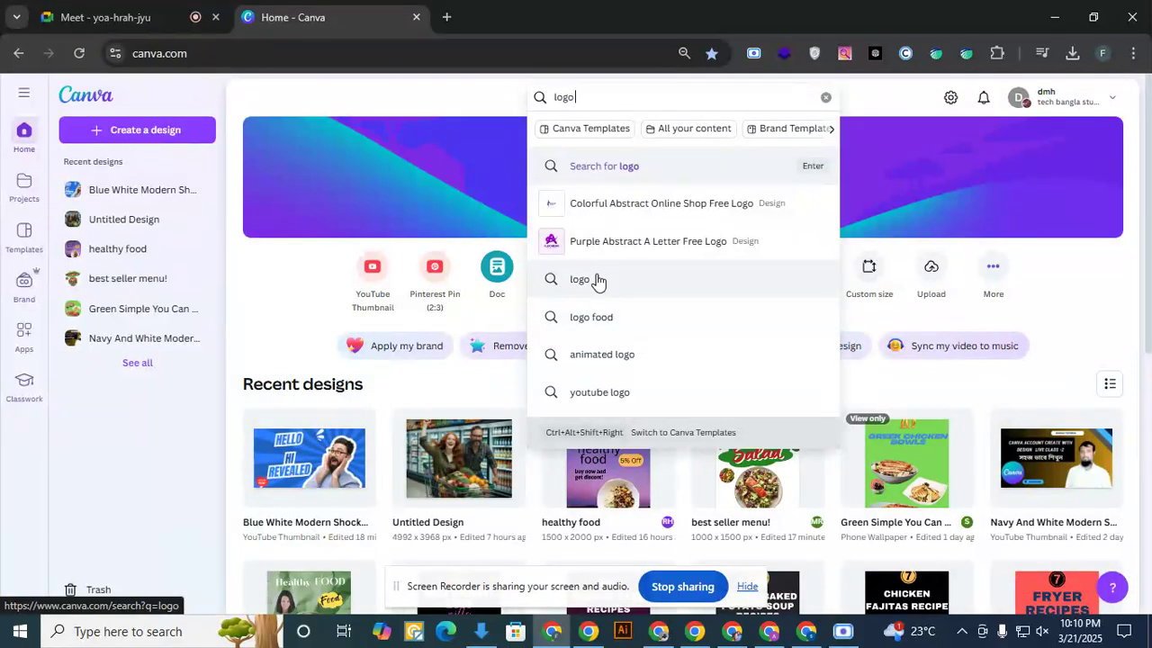
left_click(596, 279)
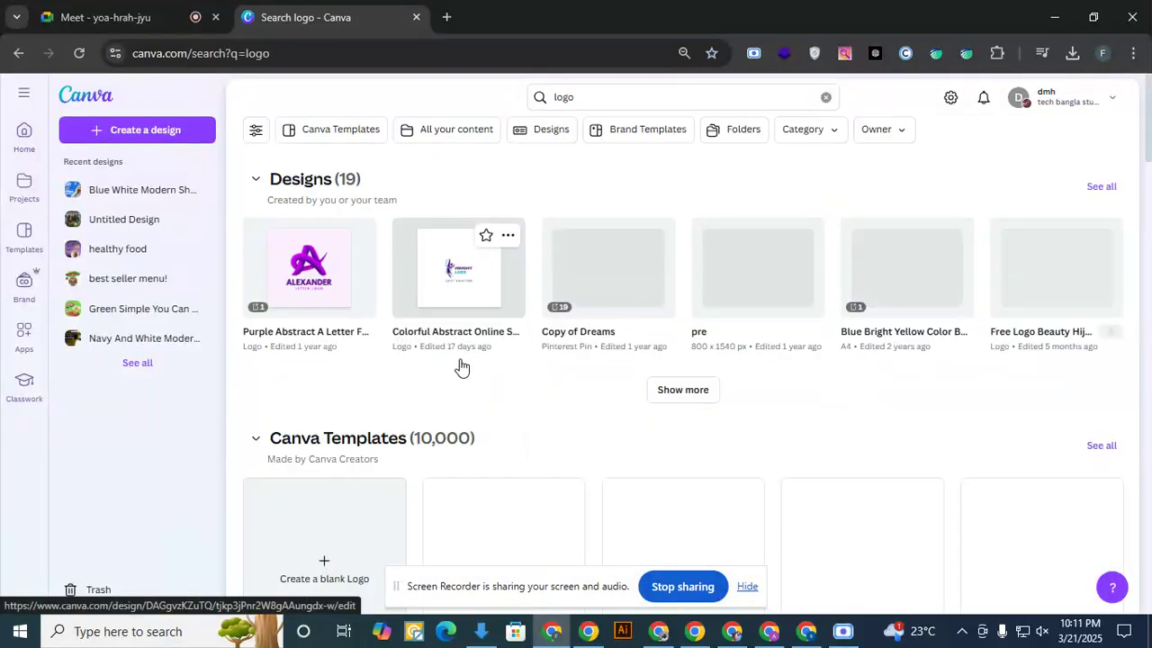
- Browse the logo templates, open the Blue Waves Surfing Club Logo for customization, and close the leftover Templates tab
scroll(460, 365, "down", 3)
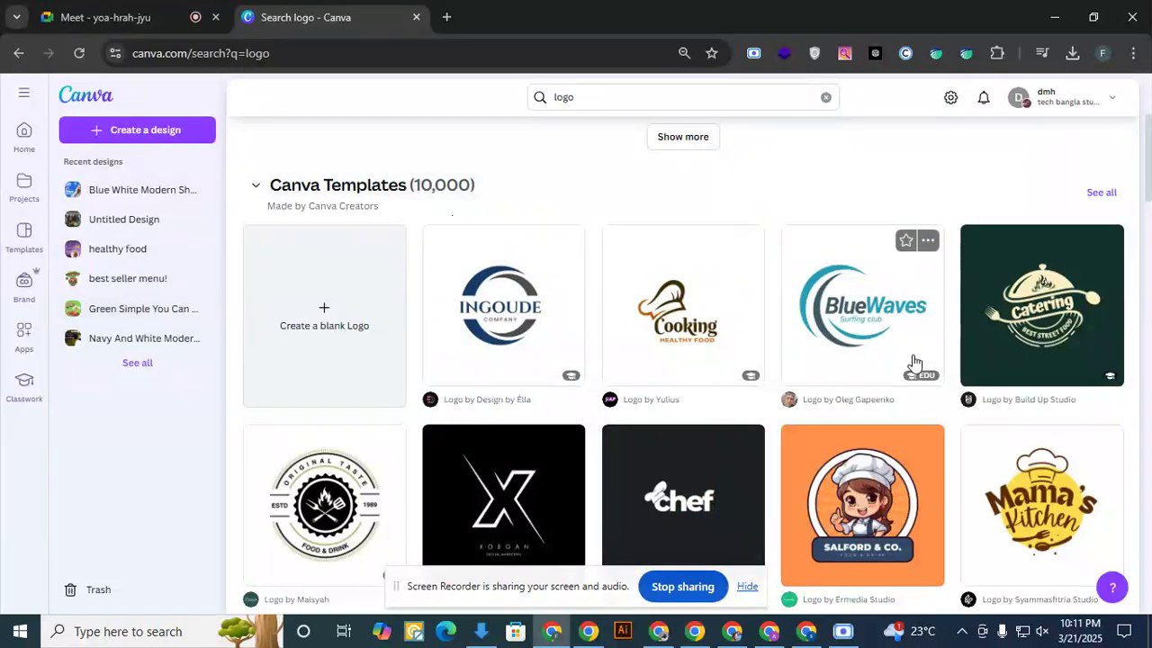
scroll(874, 365, "down", 3)
scroll(564, 317, "down", 2)
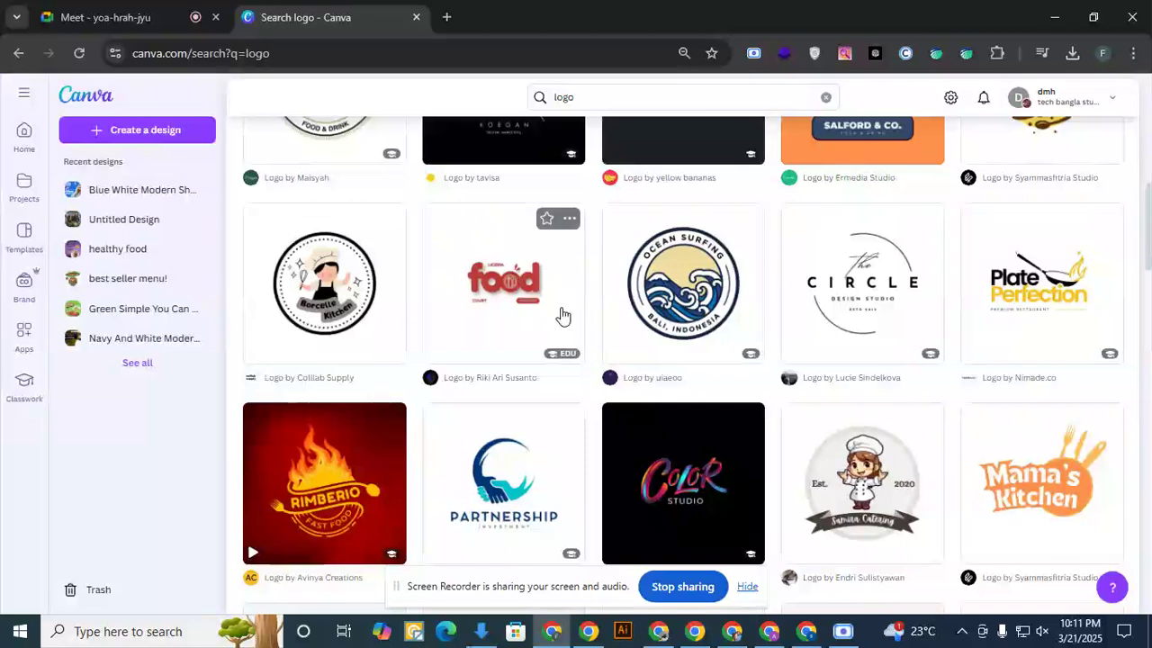
scroll(926, 347, "down", 3)
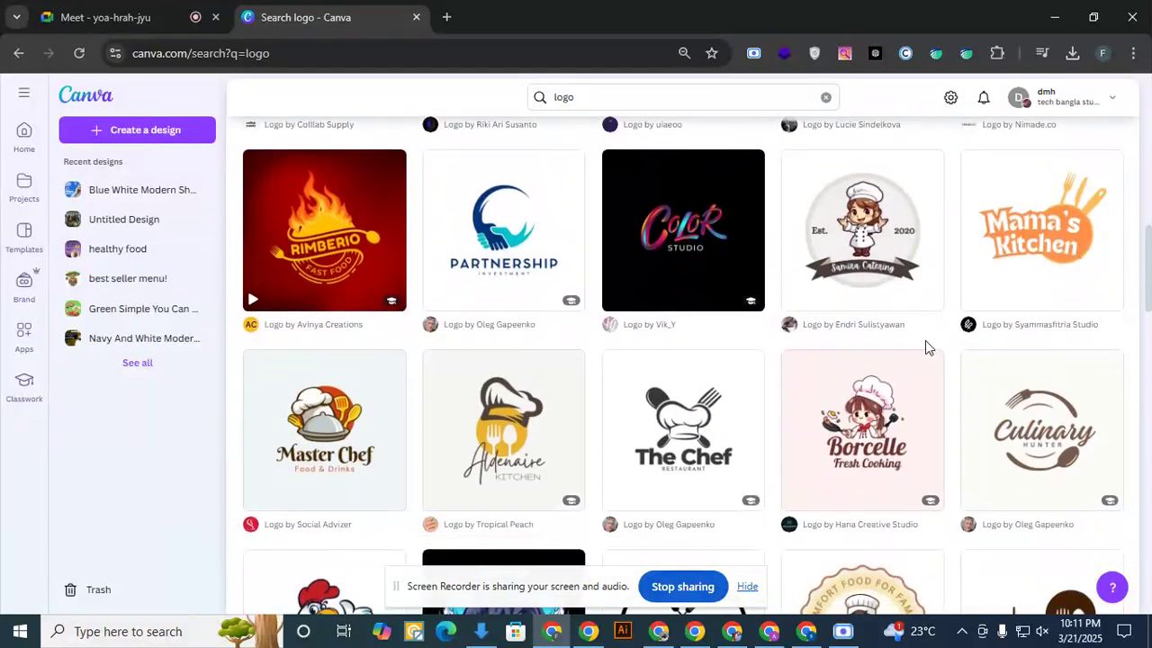
scroll(925, 348, "down", 3)
scroll(781, 350, "down", 2)
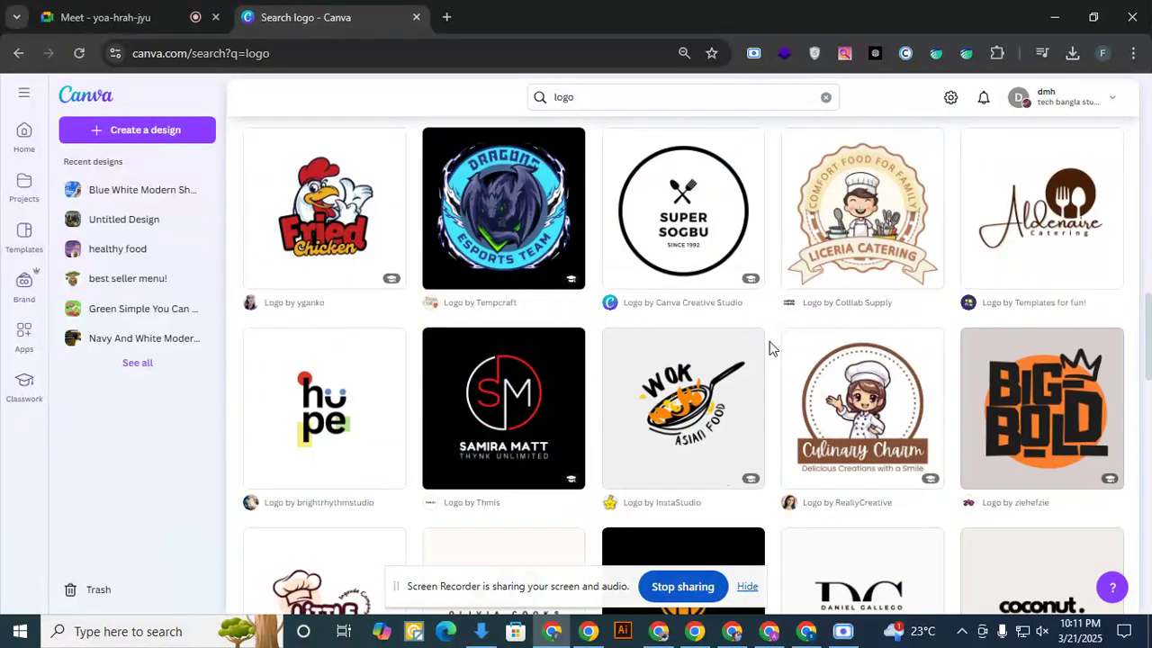
scroll(617, 330, "down", 3)
scroll(730, 343, "down", 3)
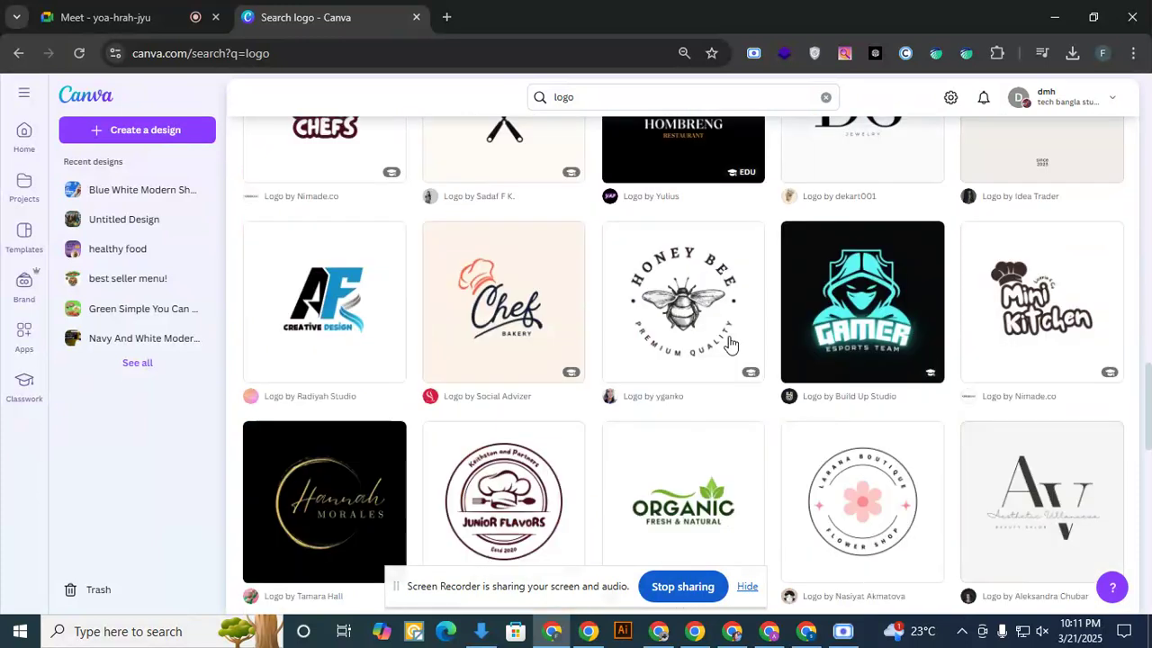
scroll(731, 343, "down", 3)
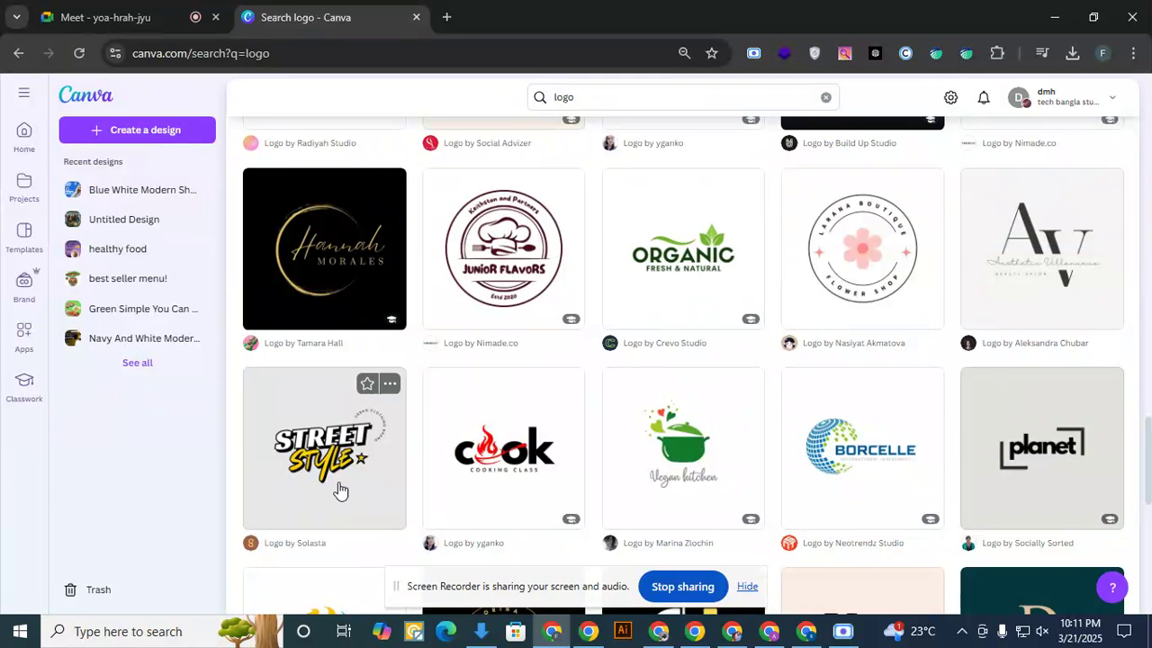
scroll(607, 306, "up", 7)
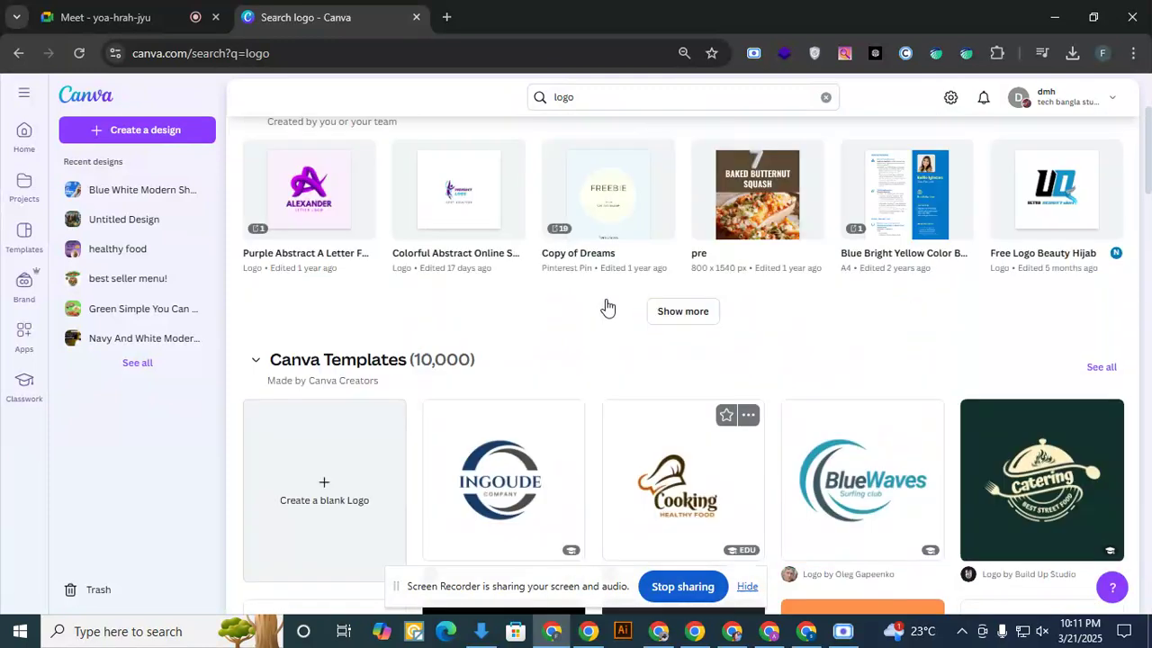
scroll(607, 306, "down", 2)
left_click(869, 308)
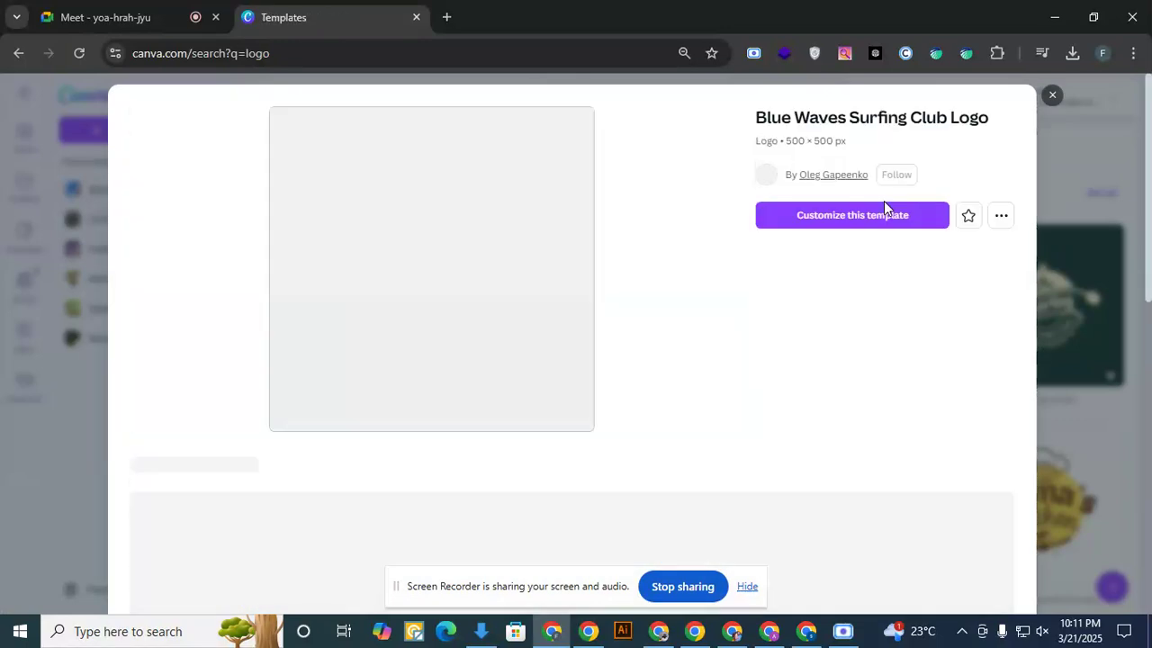
left_click(845, 231)
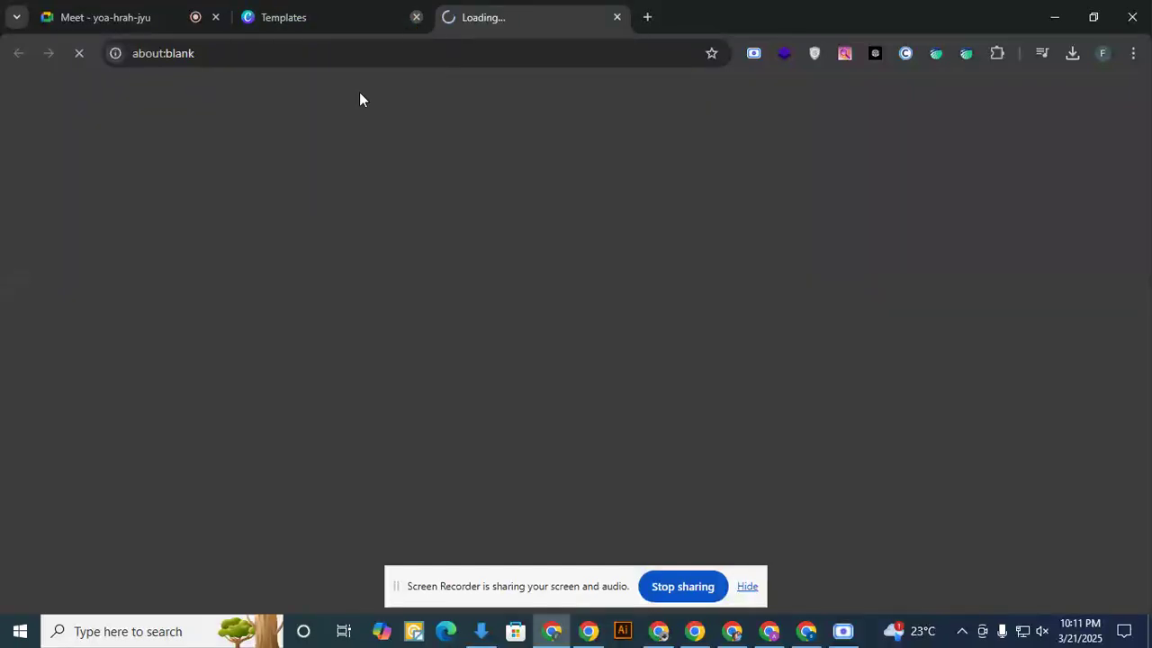
left_click(416, 16)
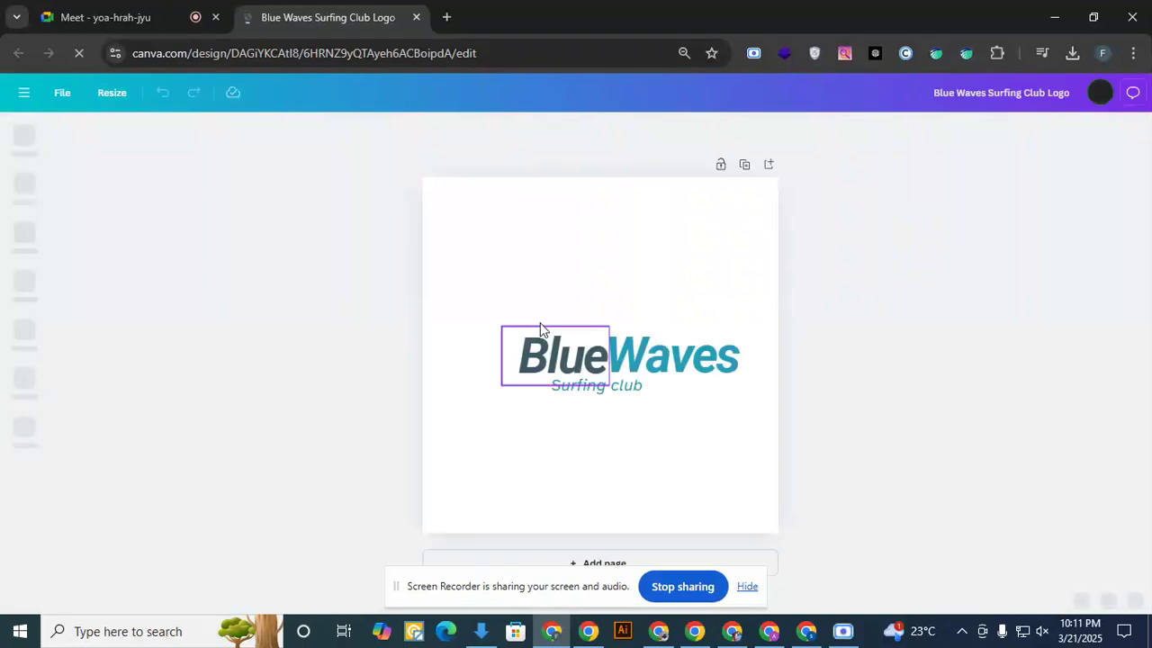
- Return to the live Trending News Event blog and copy the trendingnewsevent part of its web address
left_click(586, 371)
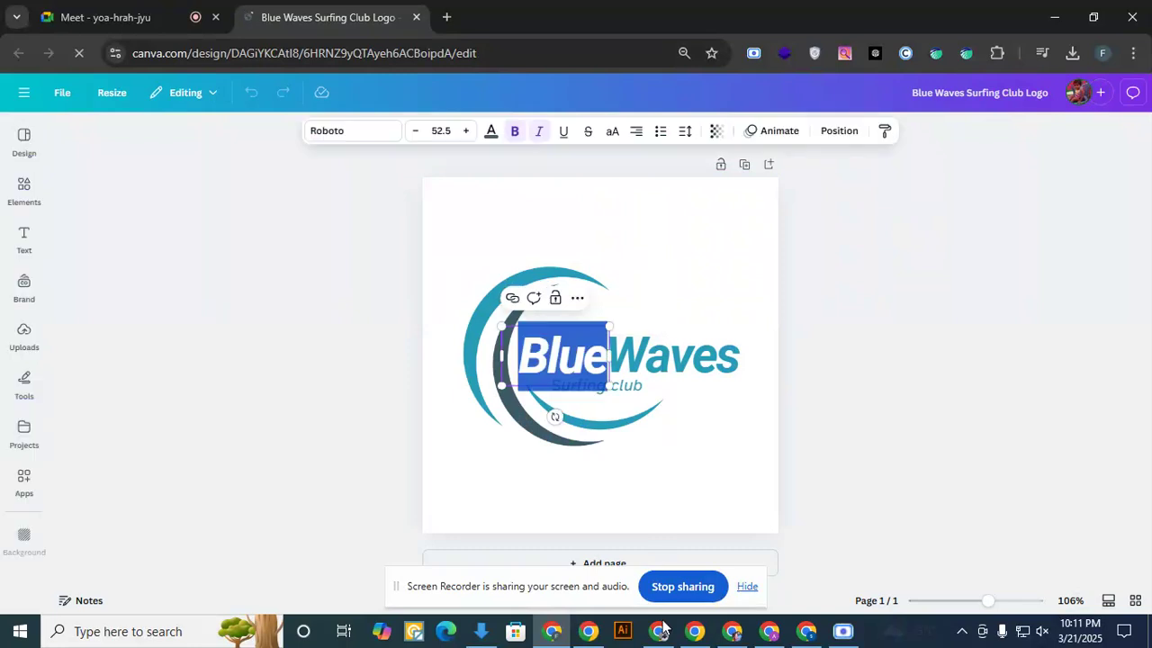
left_click(660, 632)
left_click(661, 640)
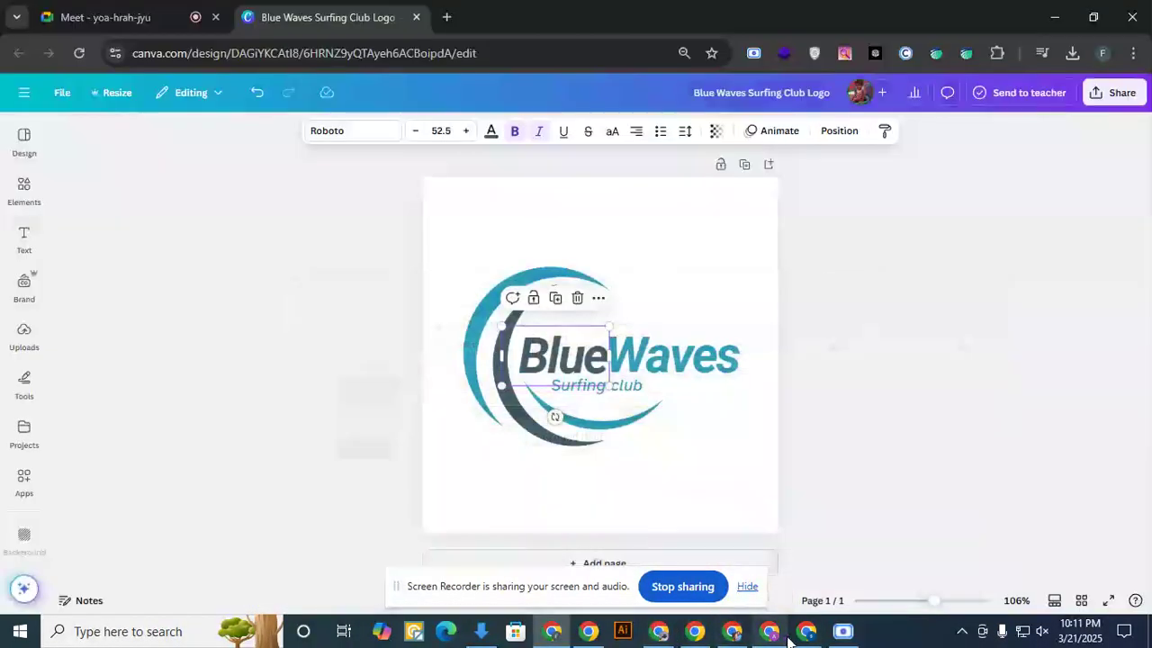
left_click(805, 639)
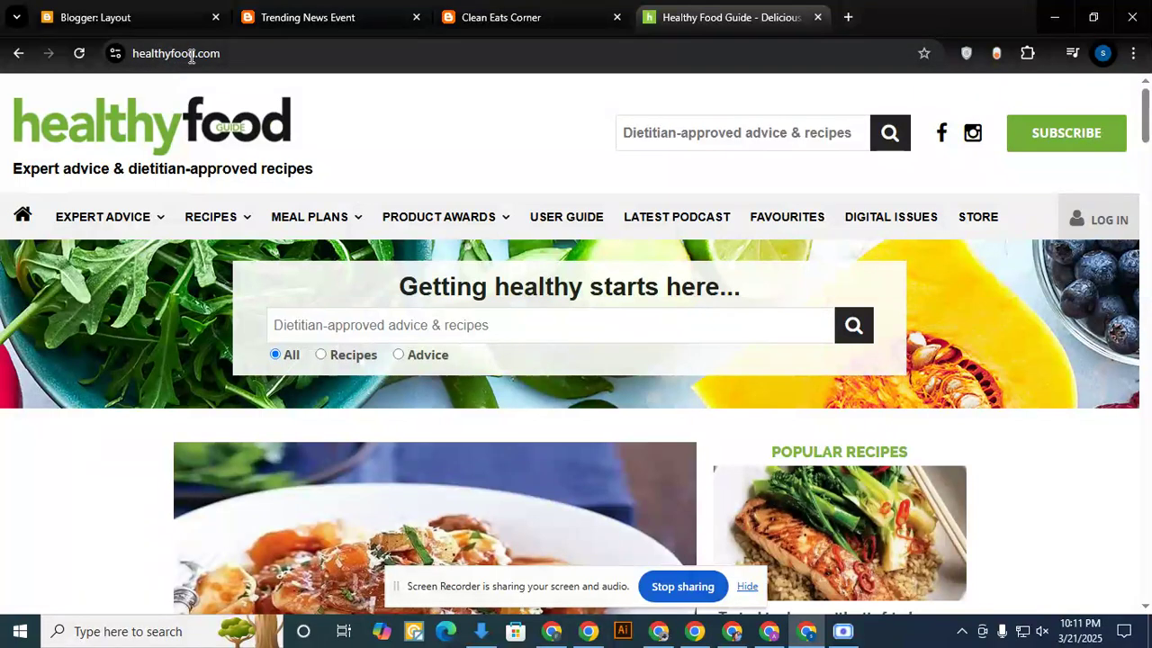
left_click(124, 18)
left_click(254, 18)
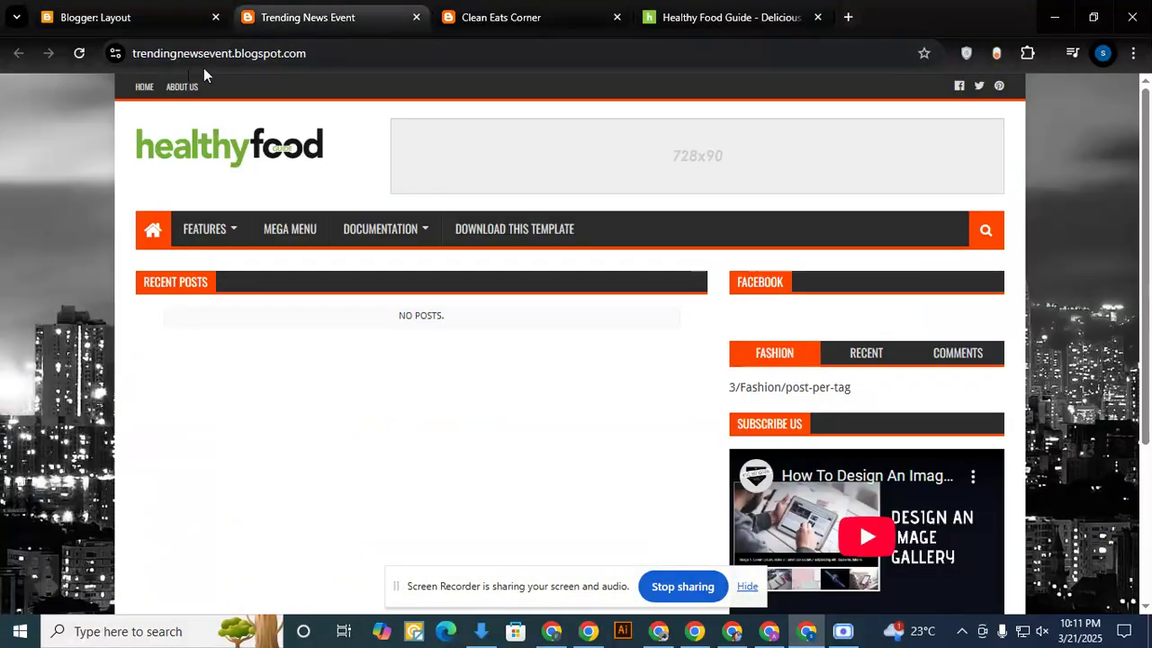
left_click_drag(231, 54, 133, 53)
key("ctrl+c")
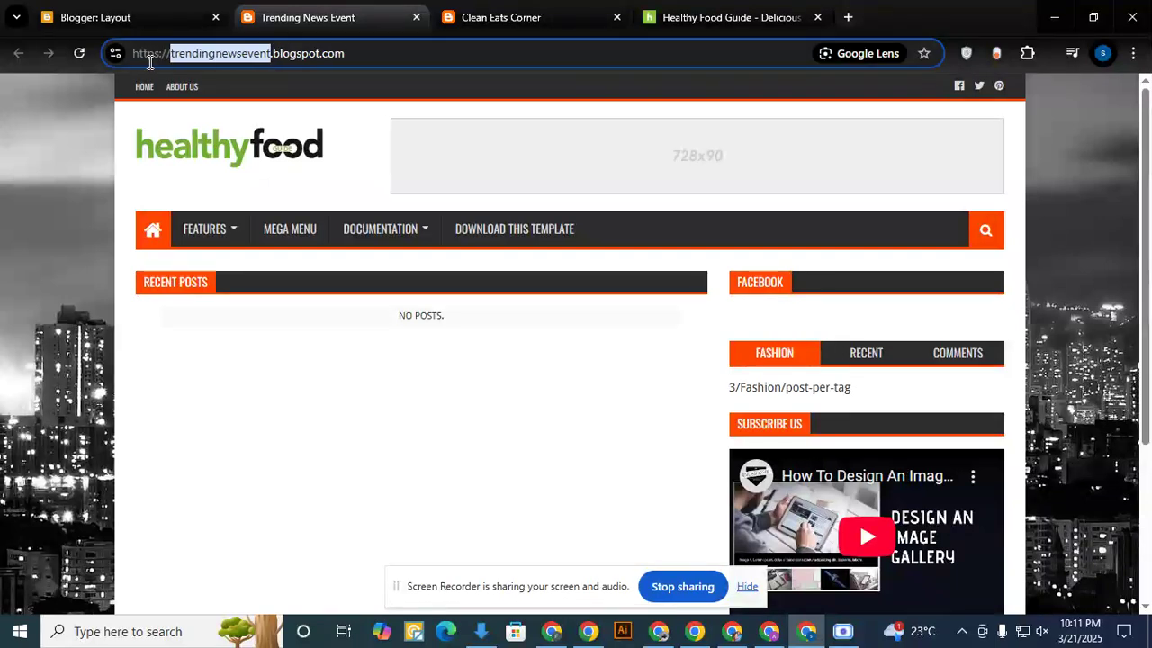
- Replace the word Blue in the Canva logo with the copied trendingnewsevent and widen its text box to fit one line
left_click(552, 630)
double_click(576, 364)
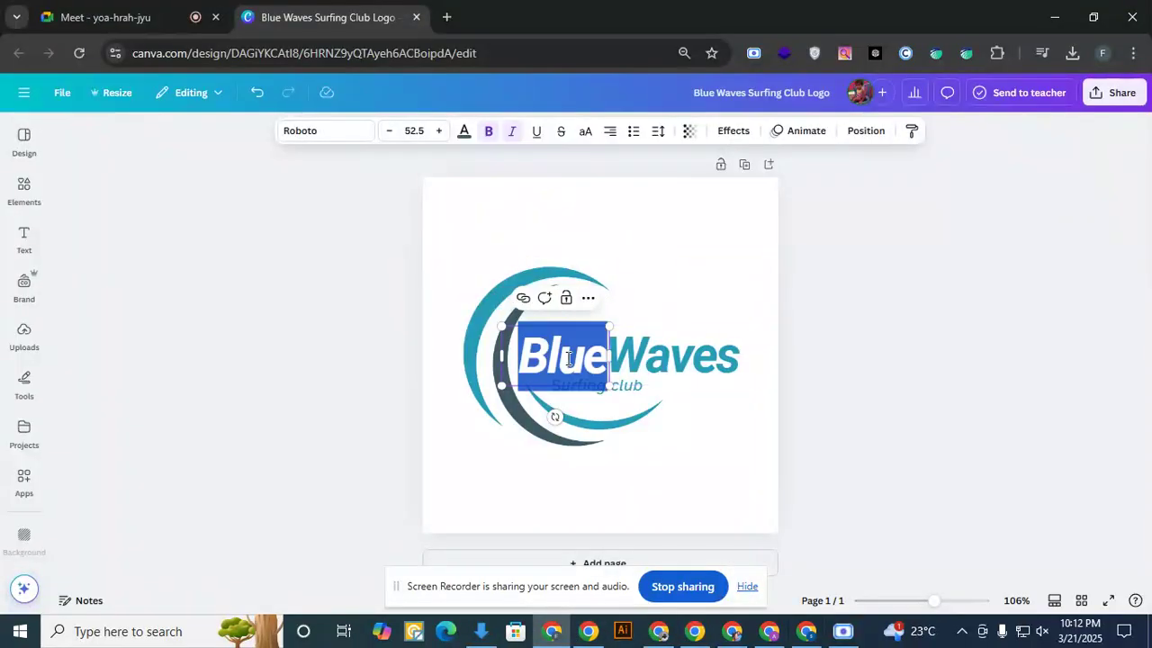
key("ctrl+v")
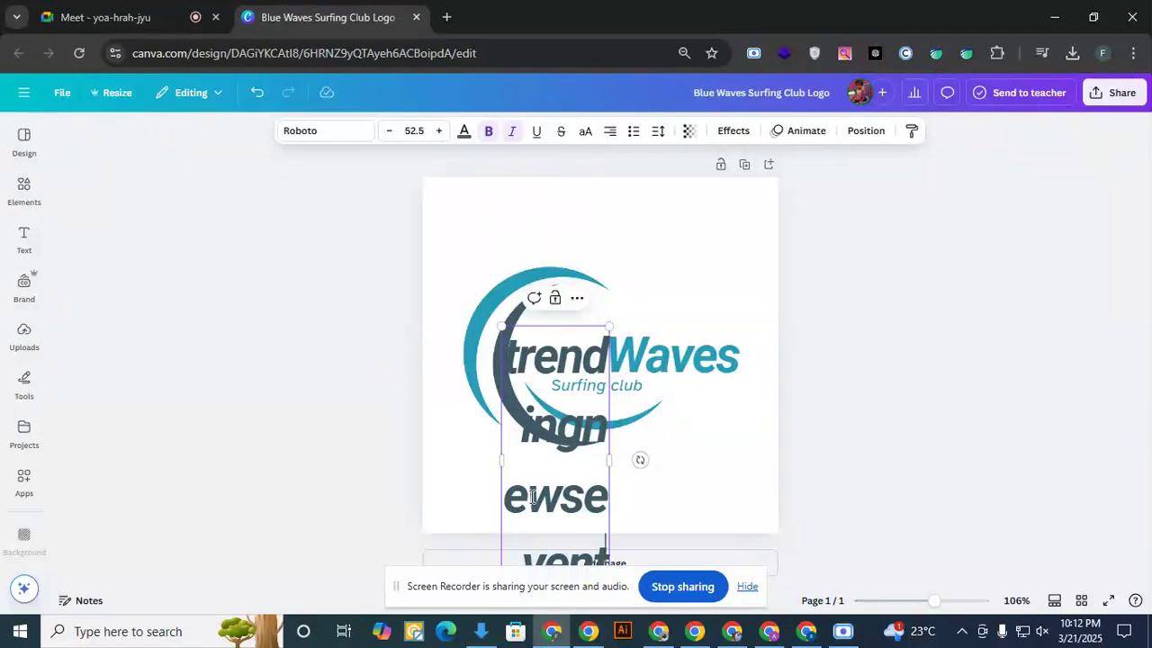
left_click_drag(610, 460, 864, 435)
left_click_drag(862, 392, 979, 380)
- Move the trendingnewsevent text above the emblem and rewrite it as "Trending News Event"
left_click(732, 324)
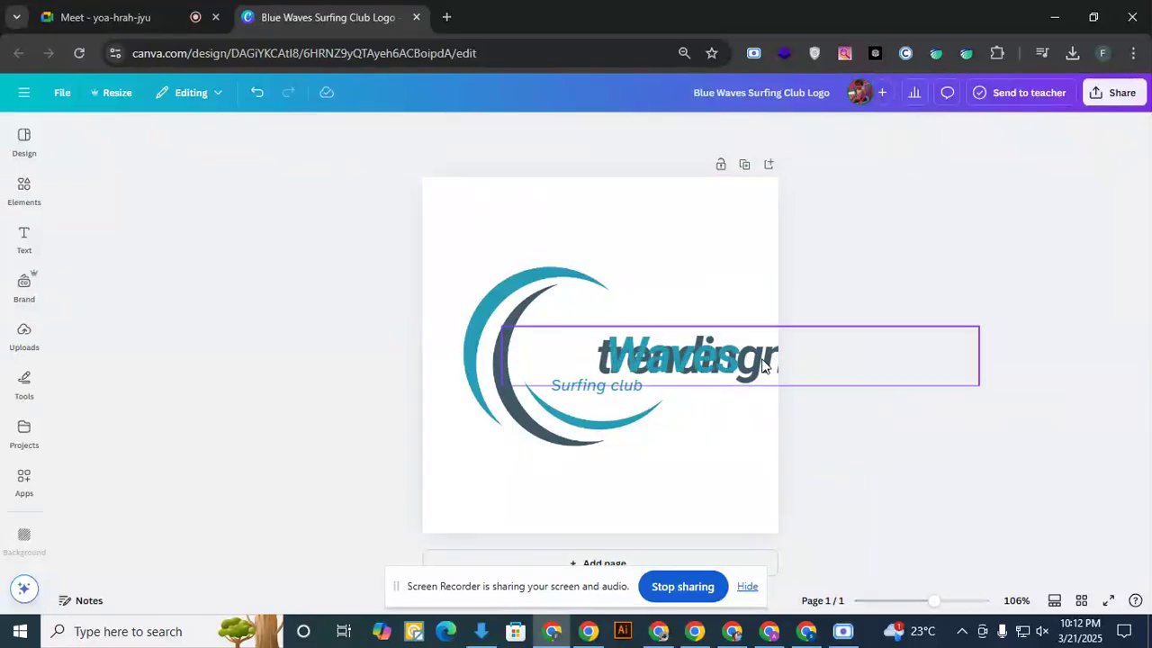
left_click_drag(741, 334, 573, 191)
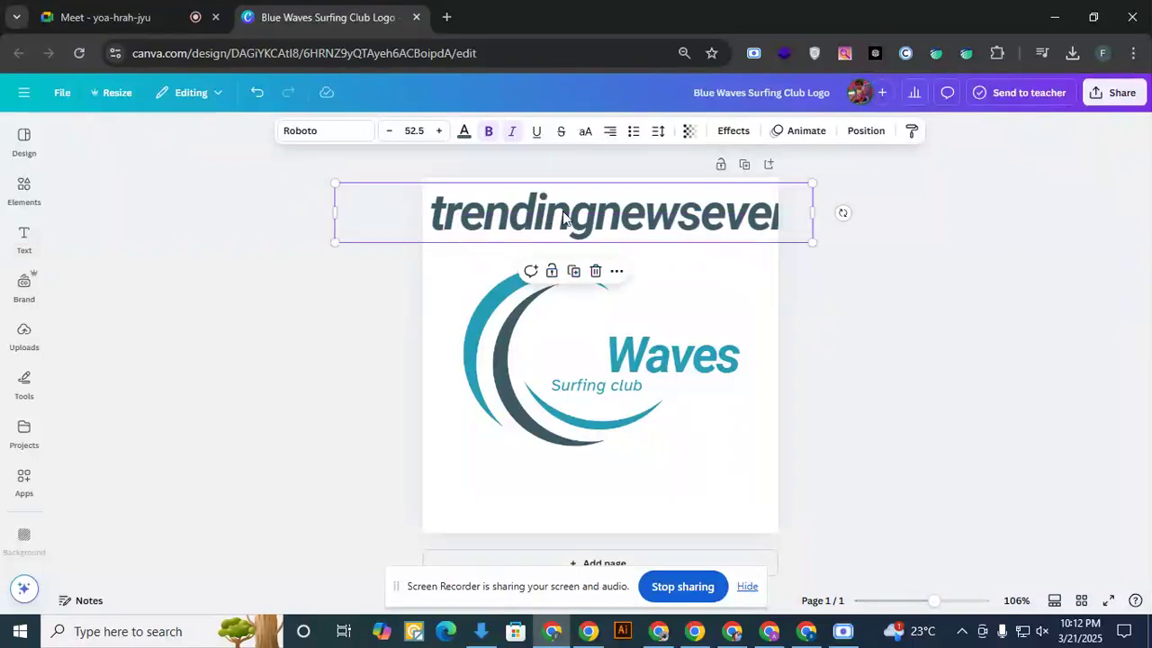
left_click(594, 227)
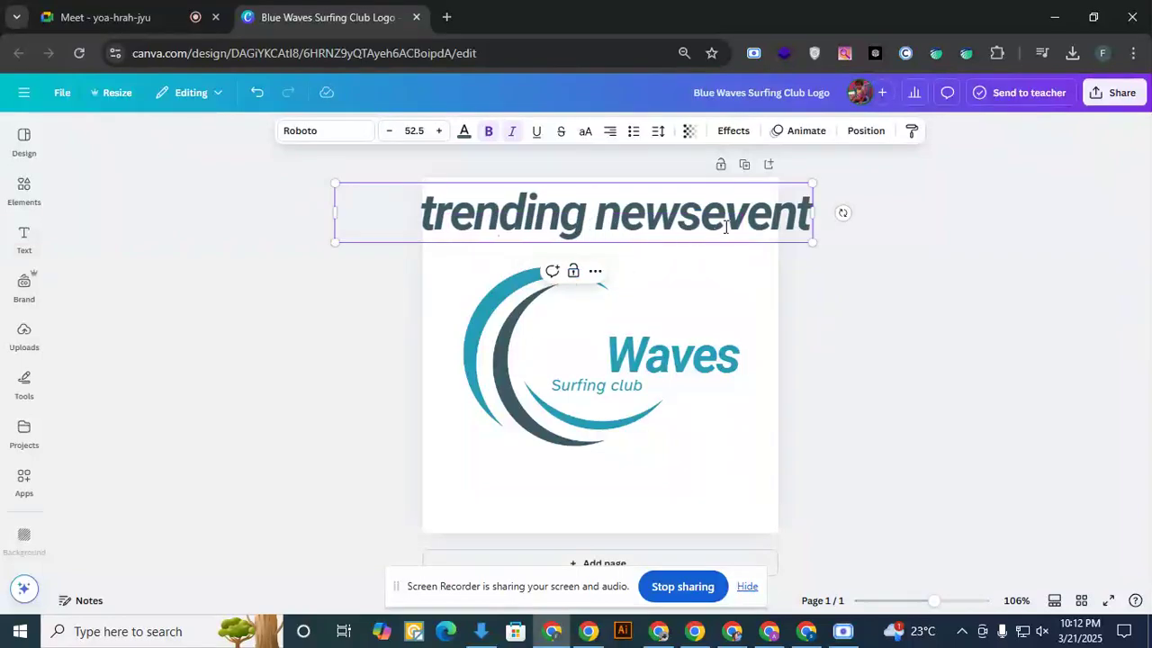
left_click(701, 216)
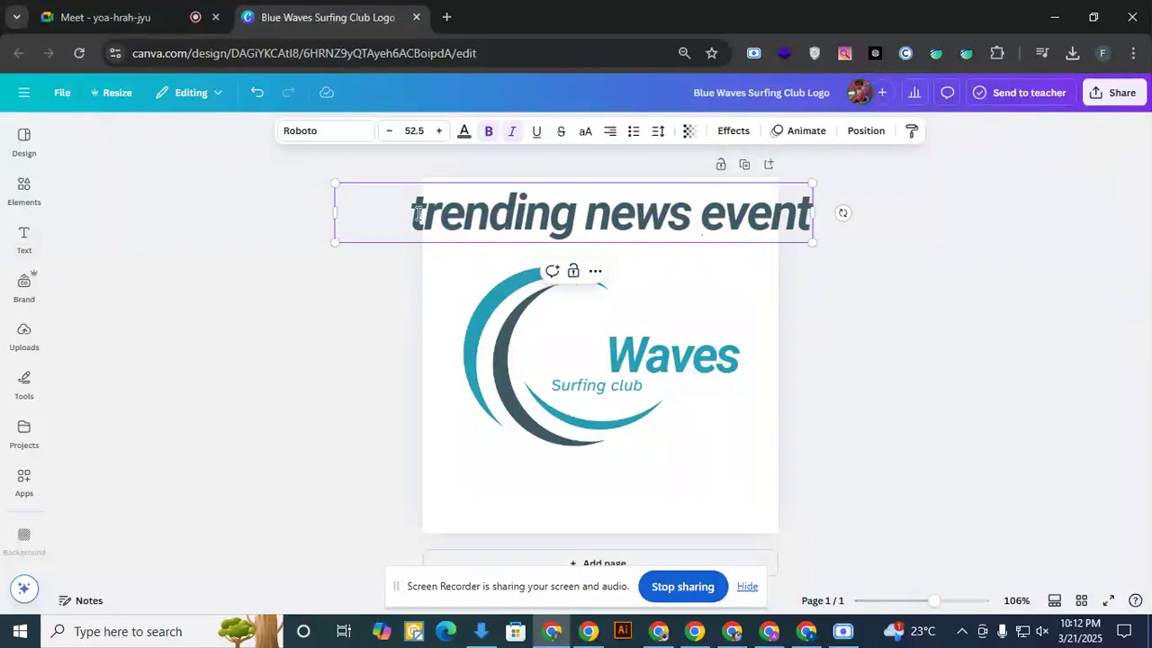
left_click_drag(423, 215, 412, 213)
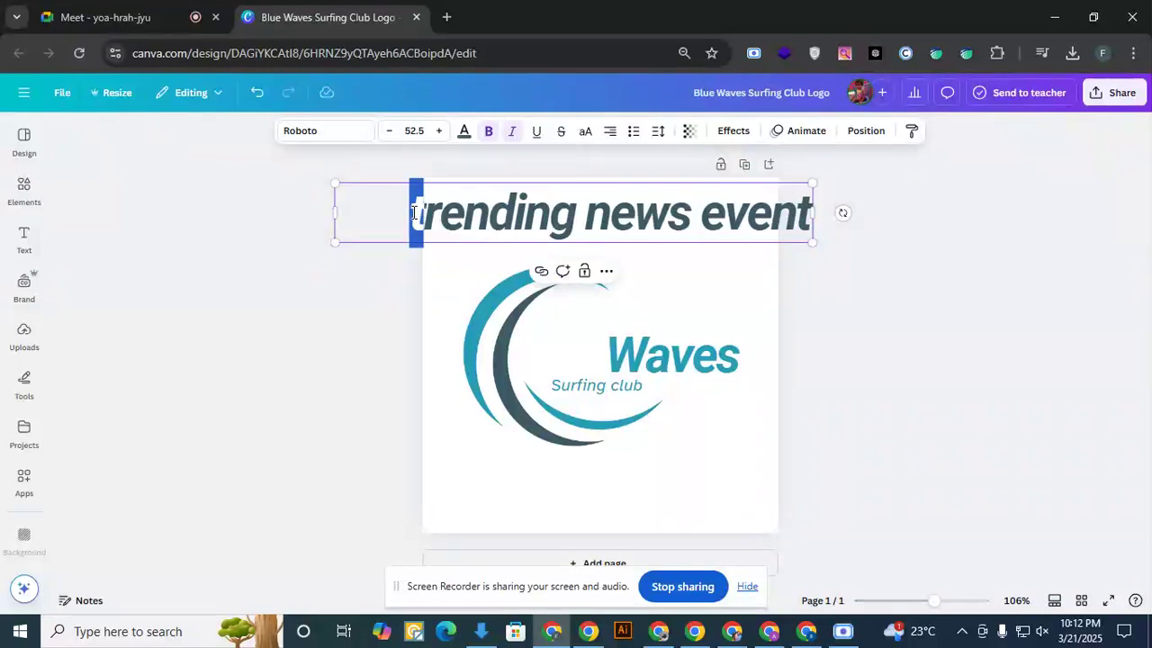
type("T")
left_click_drag(610, 220, 593, 220)
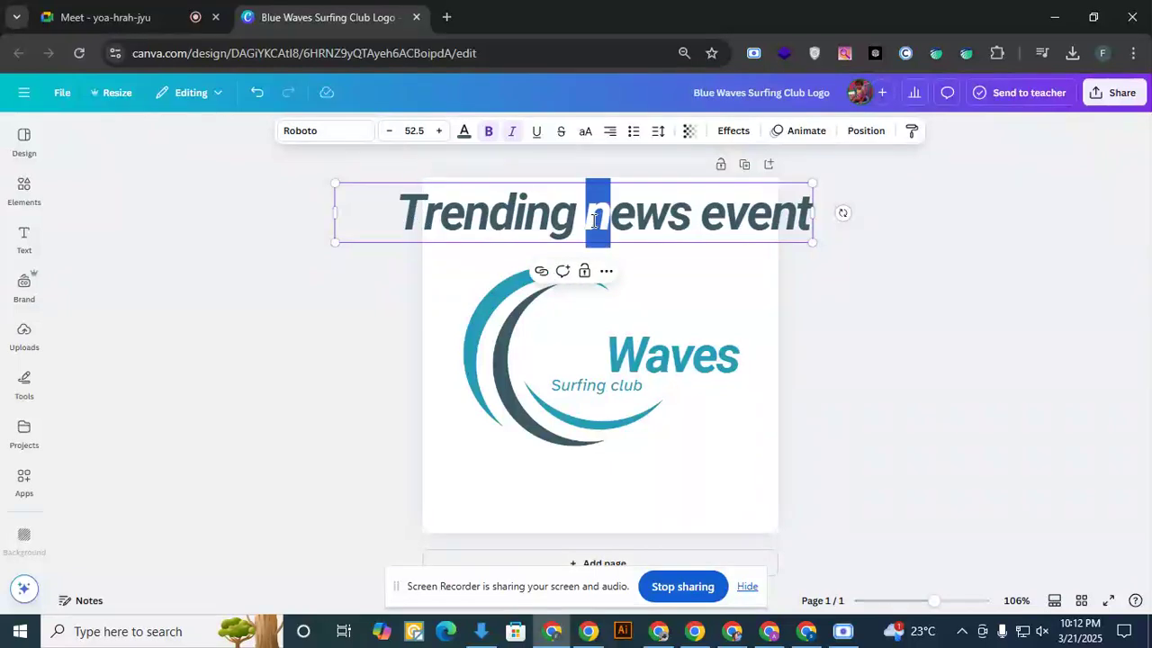
type("News ")
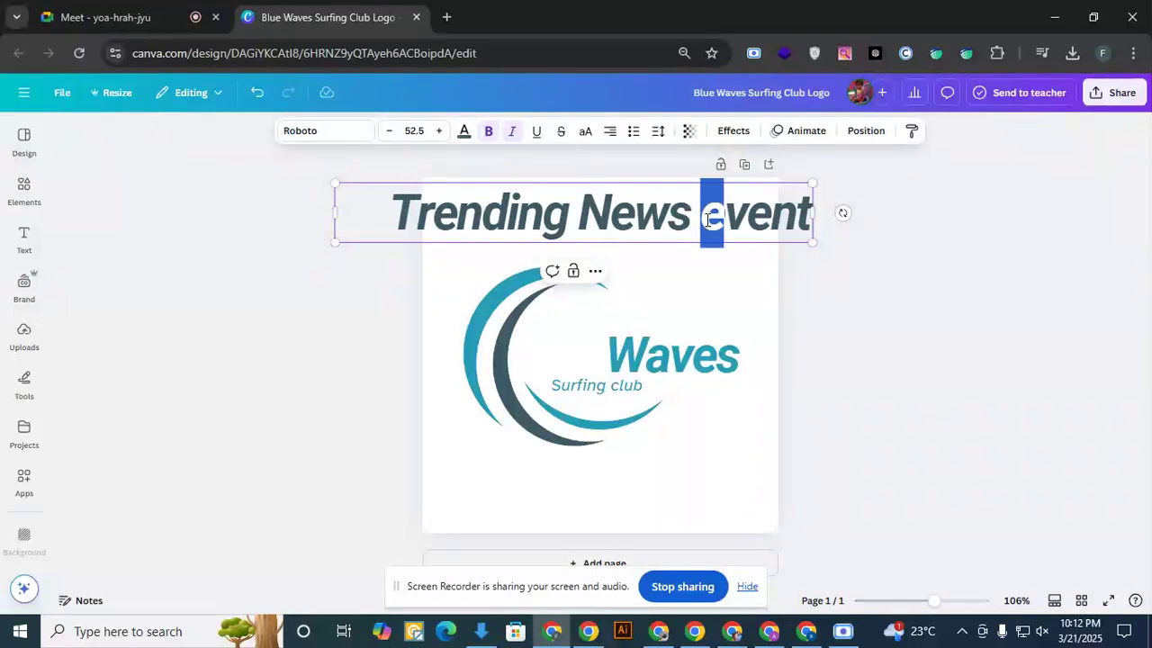
type("E")
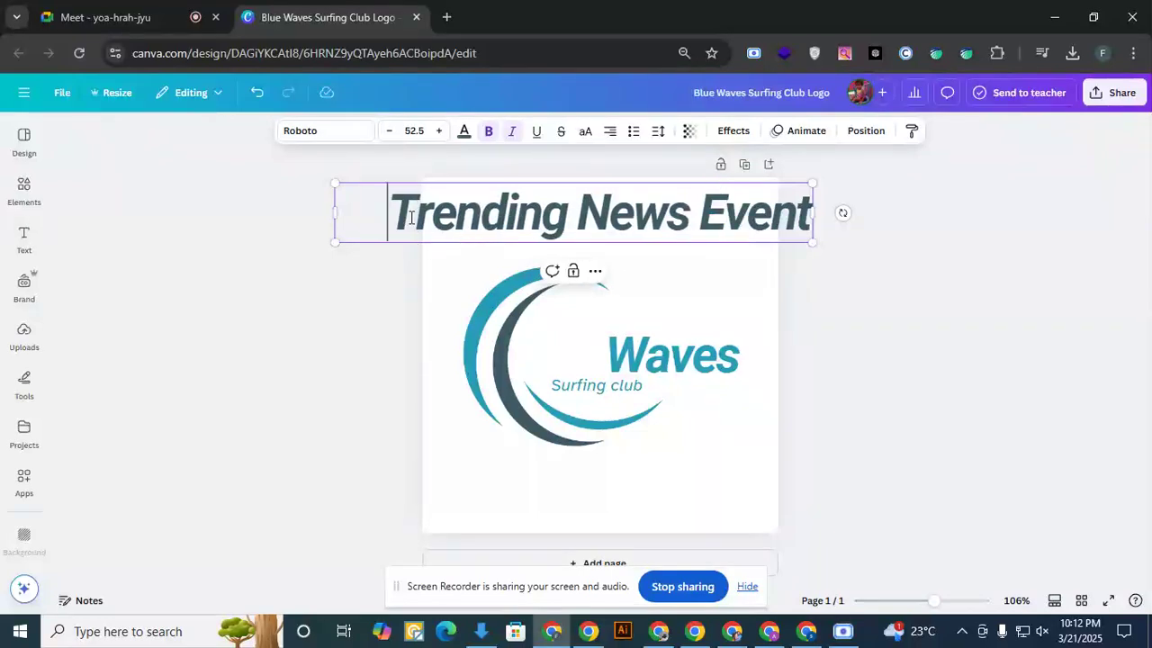
- Cut "News Event" out of the heading so that only "Trending" stays in that text box
left_click_drag(388, 213, 686, 216)
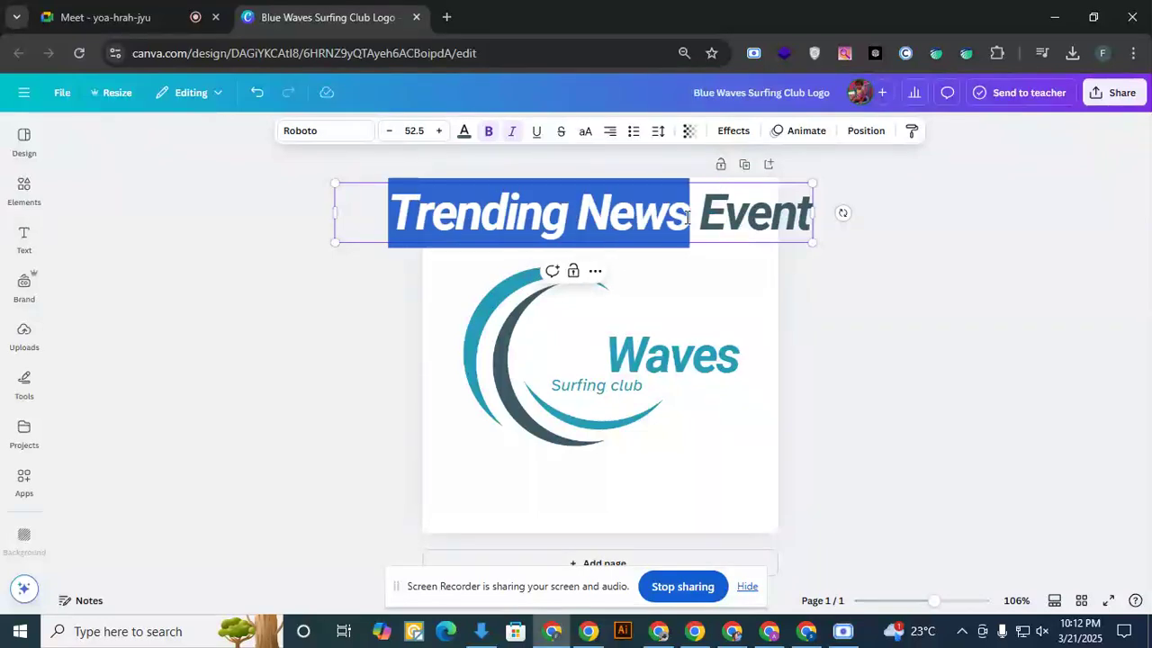
left_click(687, 218)
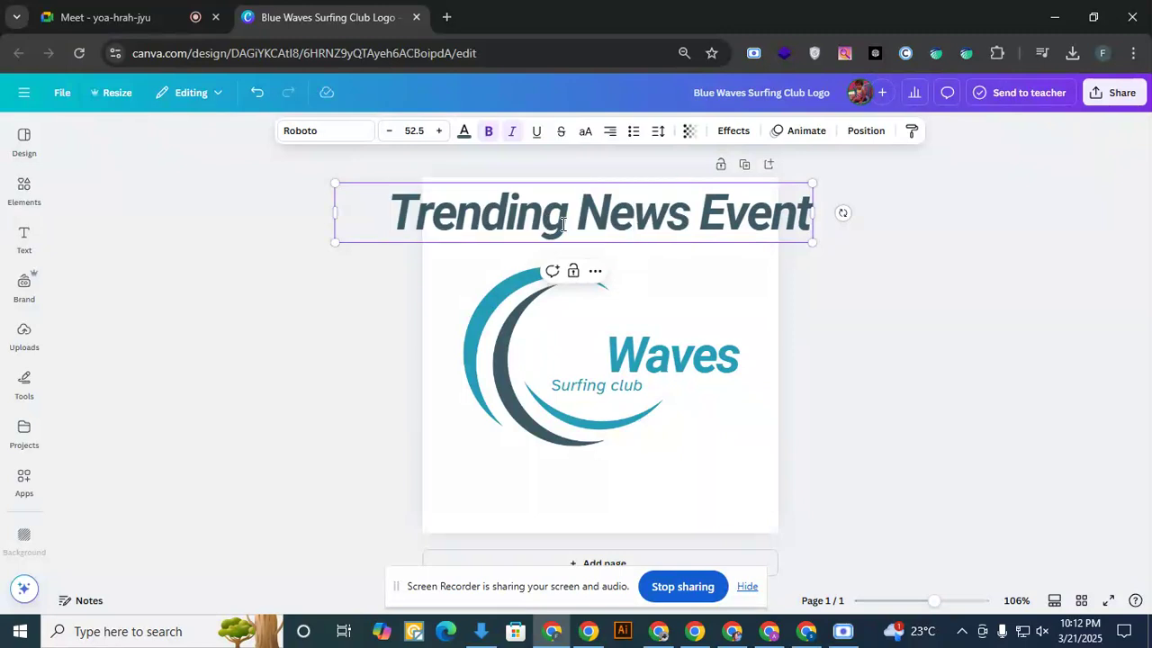
left_click_drag(567, 220, 400, 219)
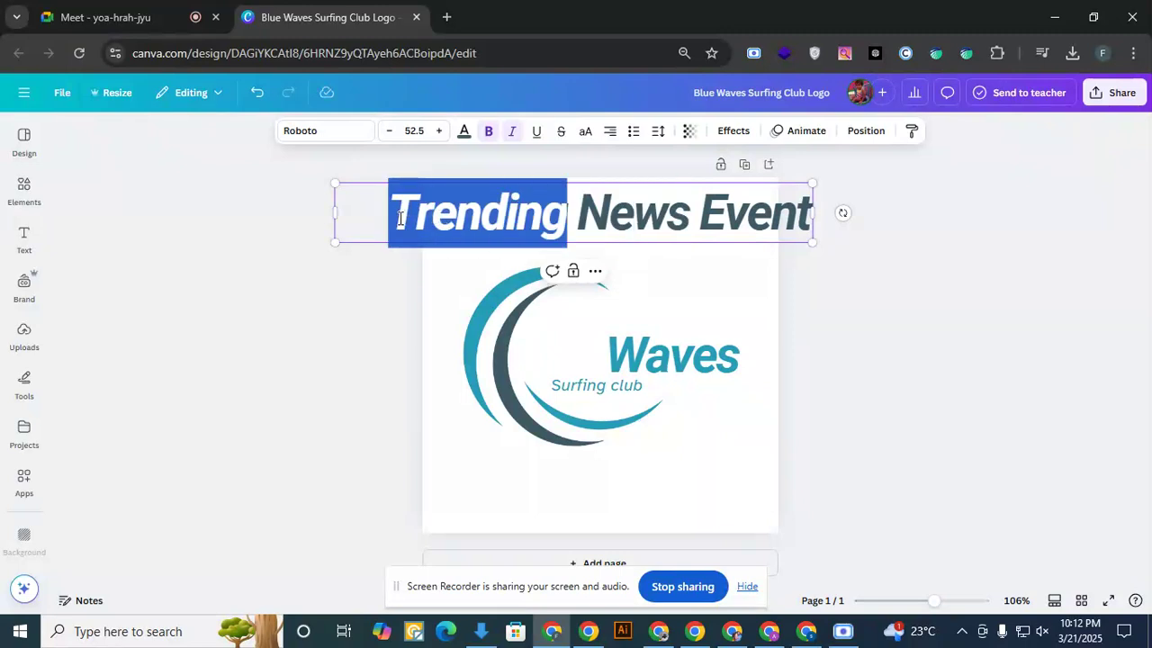
left_click(571, 352)
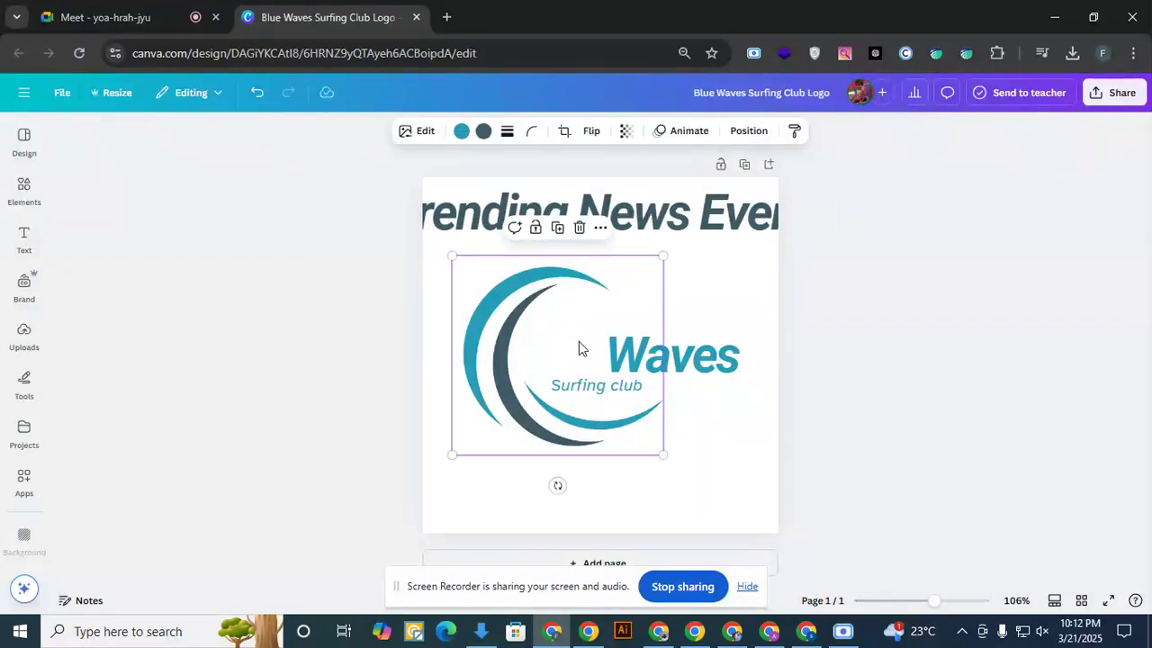
left_click(581, 209)
left_click_drag(577, 209, 809, 213)
key("ctrl+c")
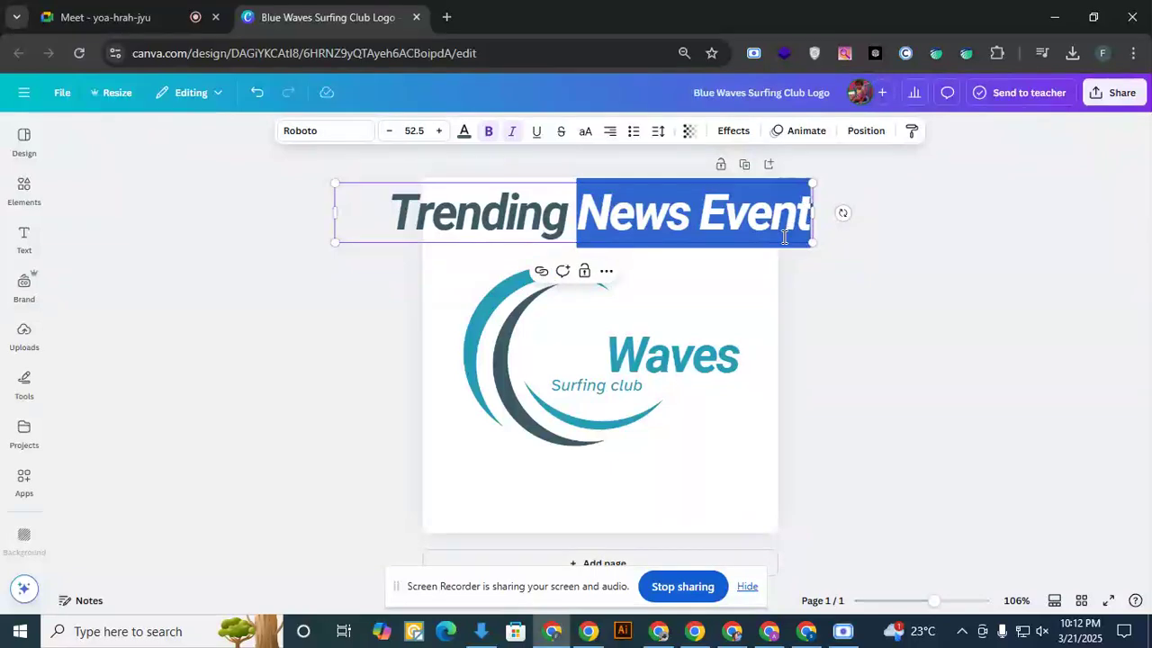
key("BackSpace")
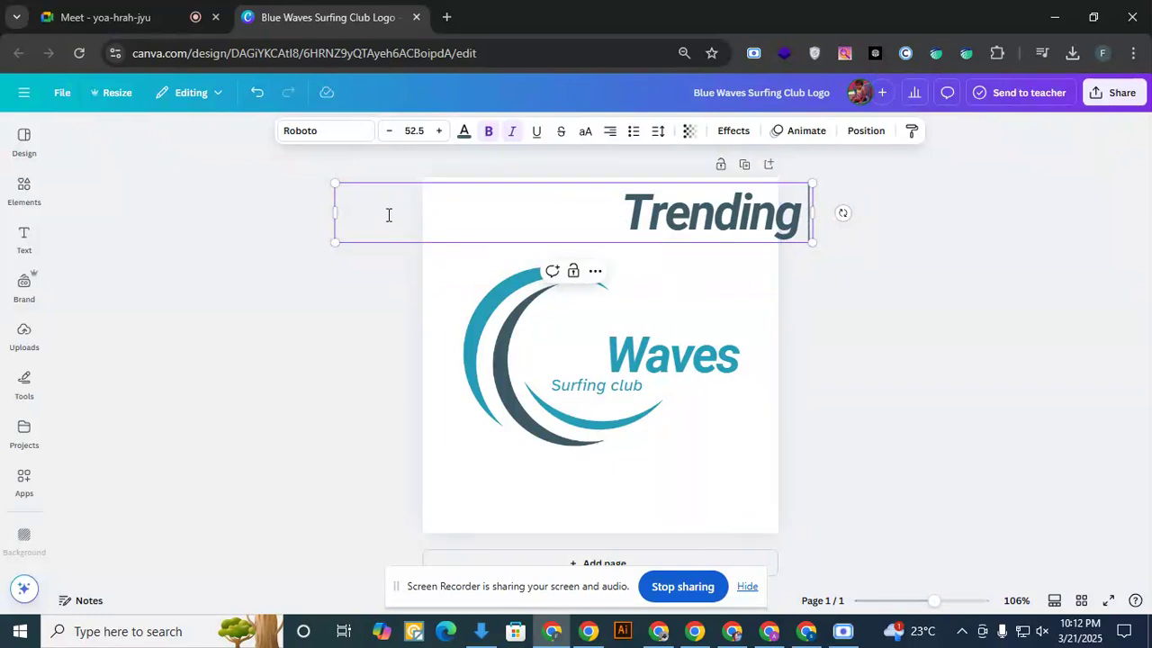
- Narrow the Trending text box to about 304 wide and place it directly above the word Waves
left_click_drag(338, 212, 599, 226)
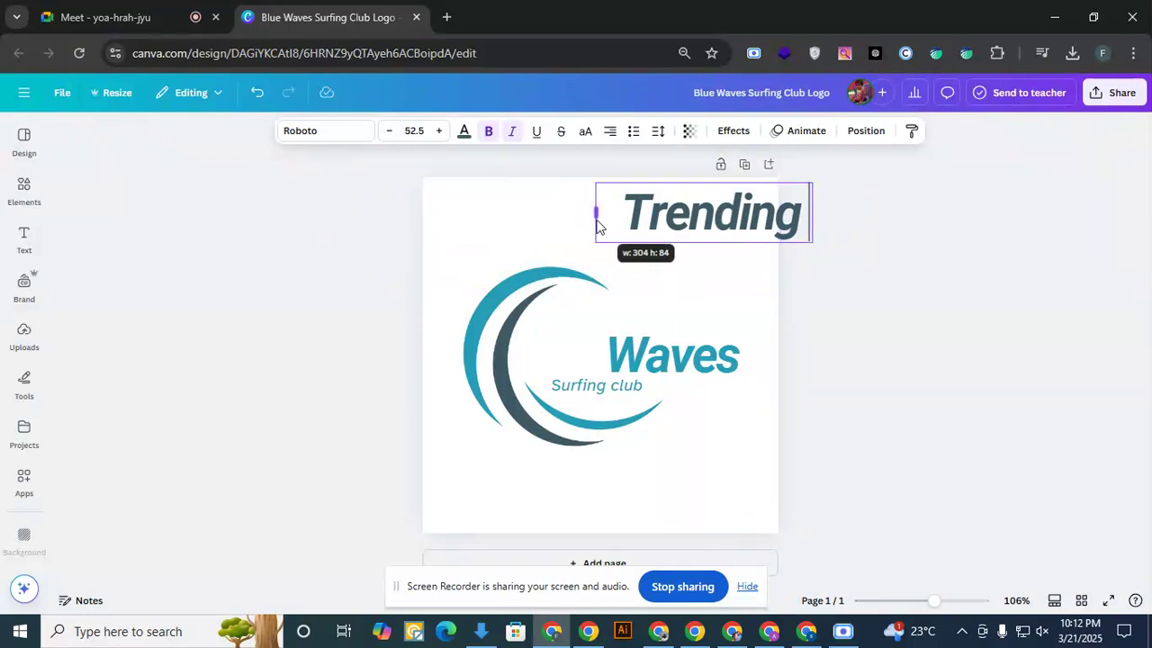
left_click(477, 216)
left_click_drag(680, 215, 612, 310)
- Replace Waves with the cut "News Event", widen its box to fit one line, and place it under Trending
double_click(675, 360)
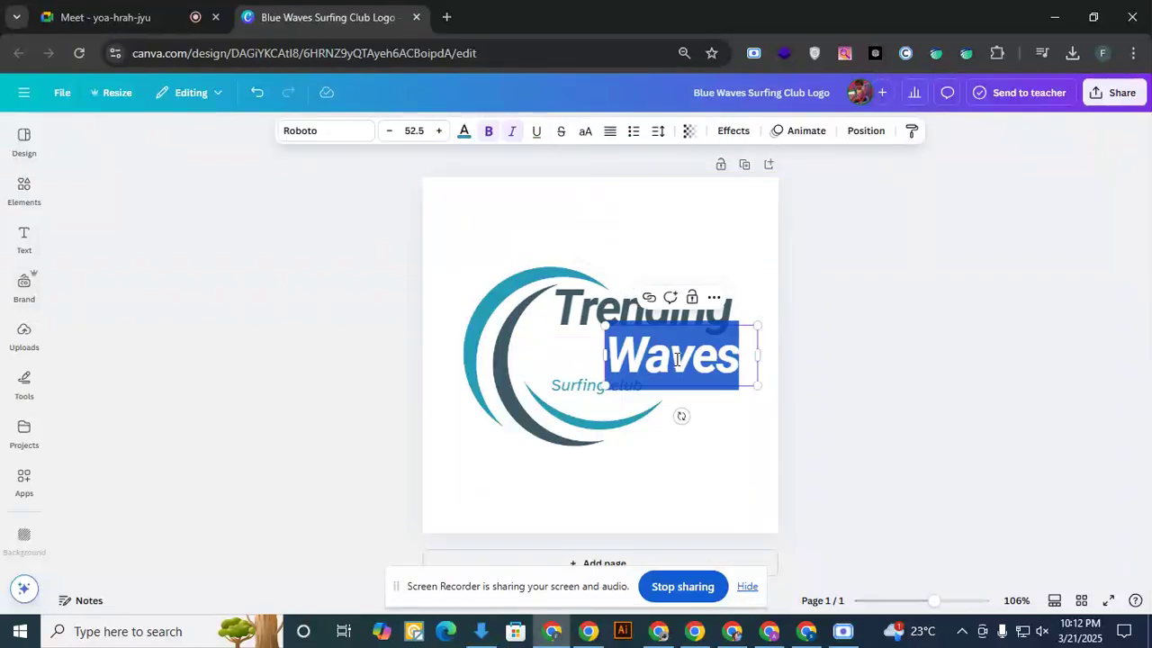
key("ctrl+v")
left_click_drag(760, 388, 854, 371)
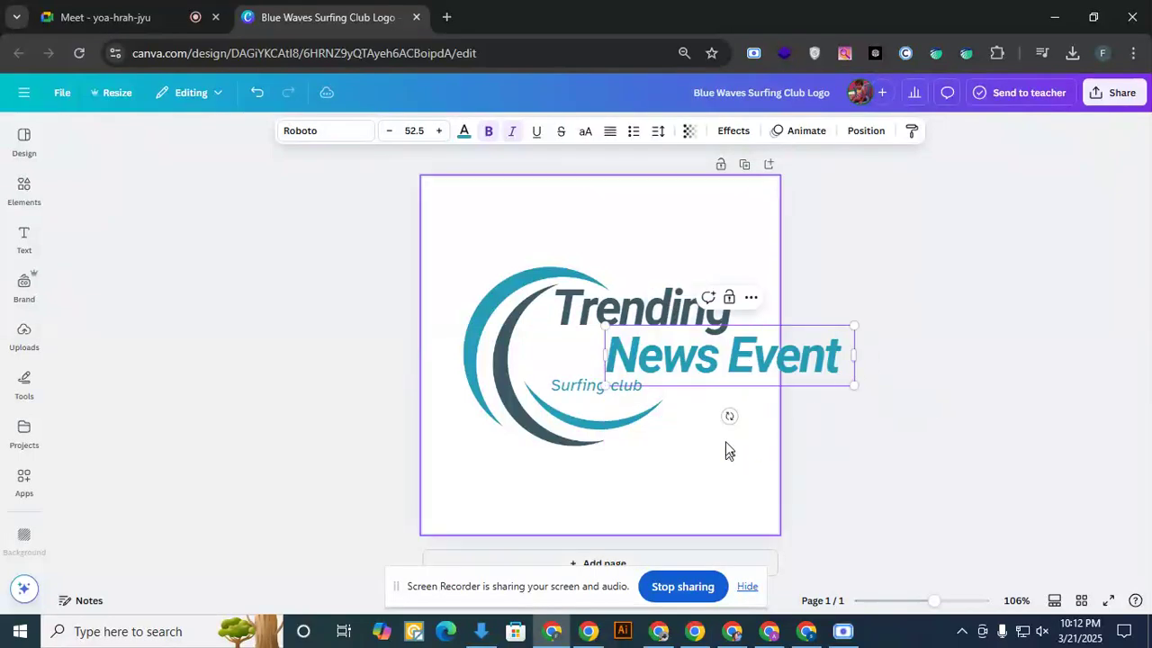
left_click_drag(727, 380, 637, 350)
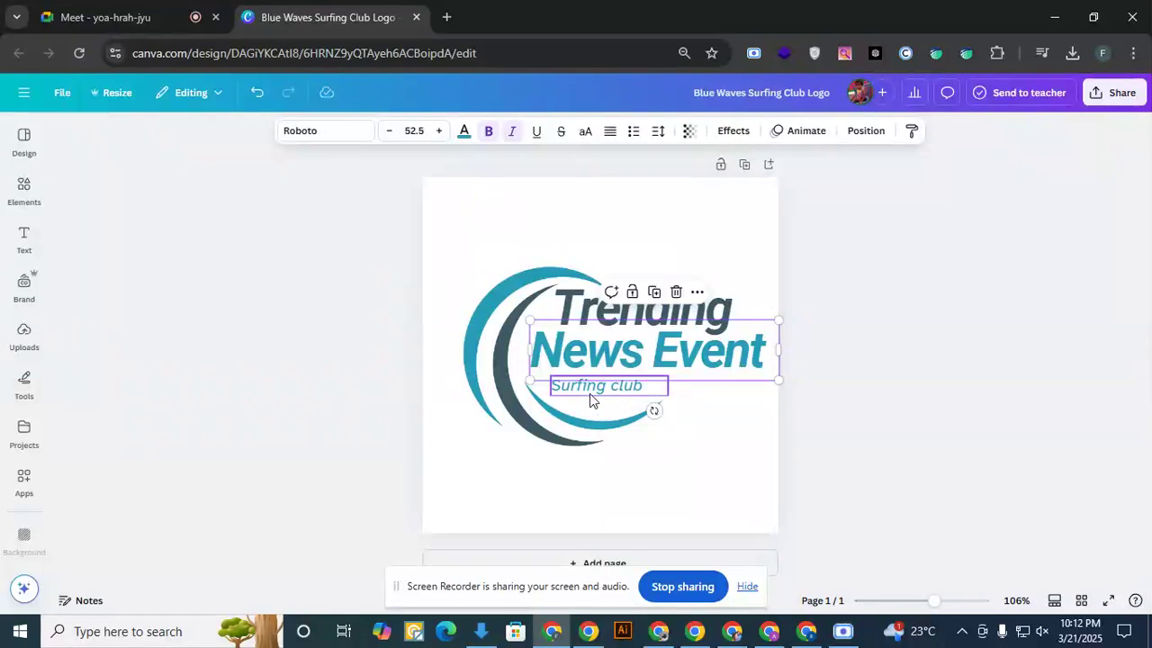
- Take the Surfing club tagline off the logo and fine-tune the positions of Trending and News Event inside the emblem
left_click_drag(590, 393, 77, 394)
mouse_move(592, 354)
left_mouse_down()
mouse_move(591, 372)
mouse_move(581, 366)
left_mouse_up()
left_click_drag(614, 320, 586, 329)
left_click(612, 378)
left_click(815, 338)
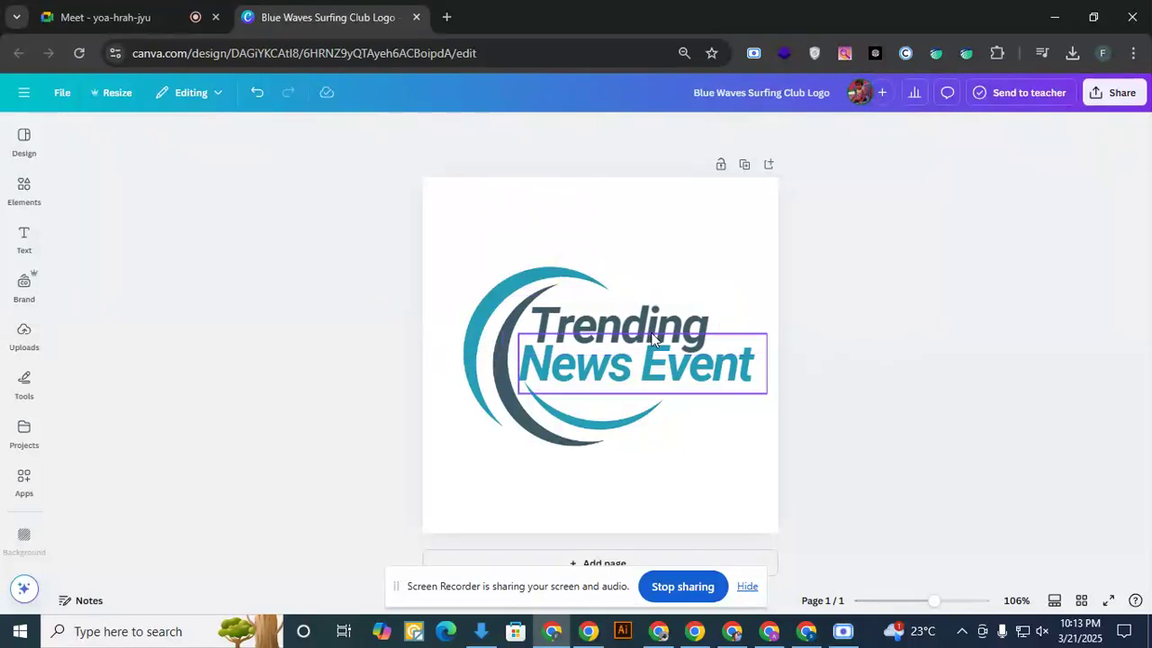
left_click(651, 332)
left_click(707, 268)
left_click_drag(627, 317, 627, 311)
left_click(855, 324)
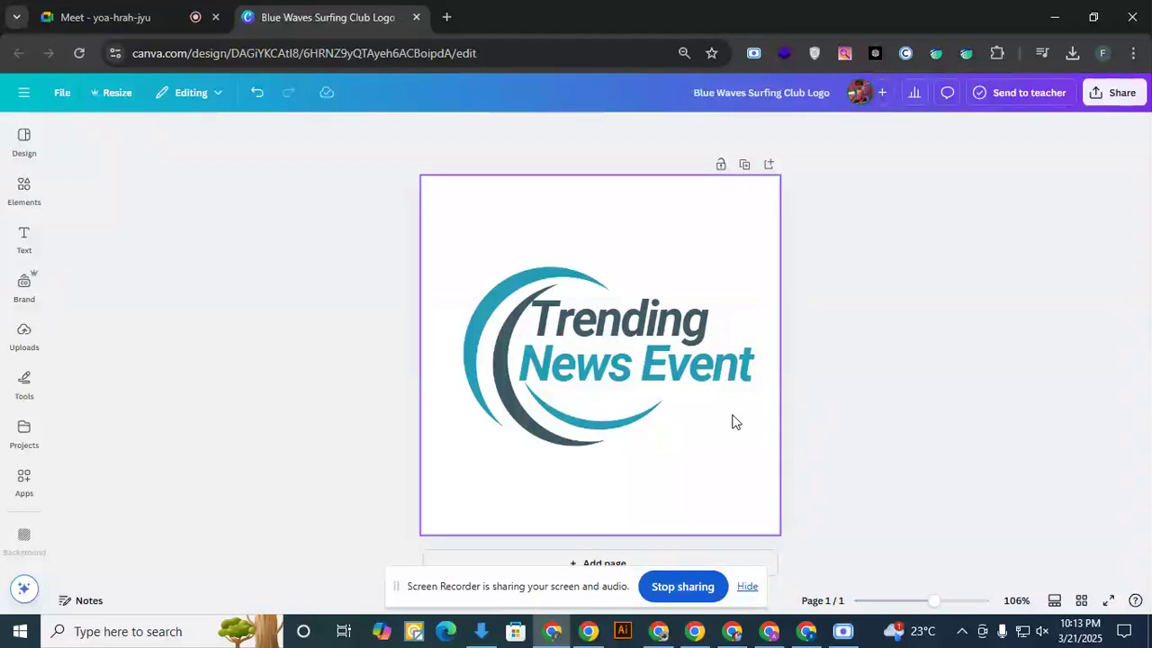
- Download the logo as a PNG with a transparent background and show the downloaded file in its folder
left_click(1108, 99)
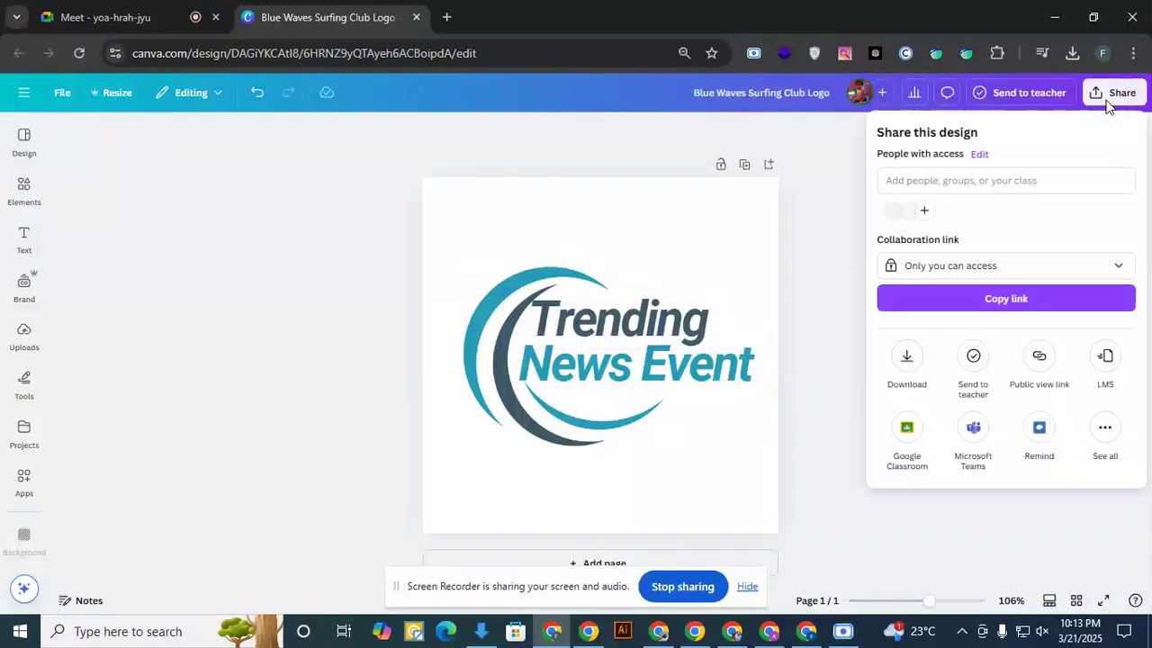
left_click(904, 362)
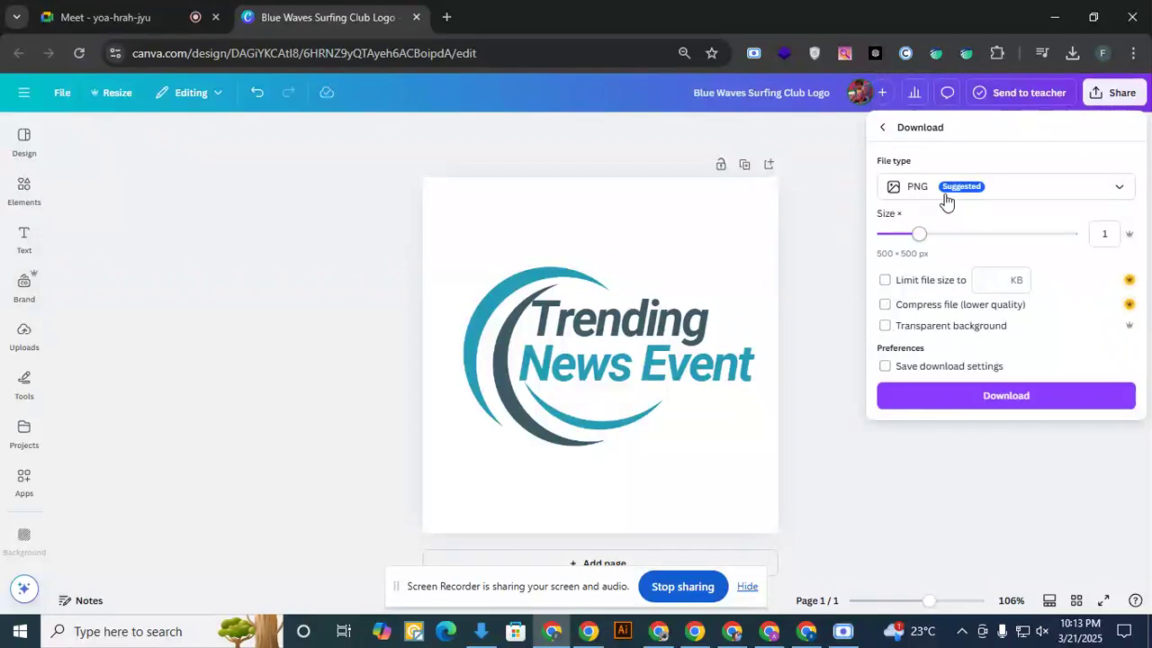
left_click(894, 333)
left_click(1006, 398)
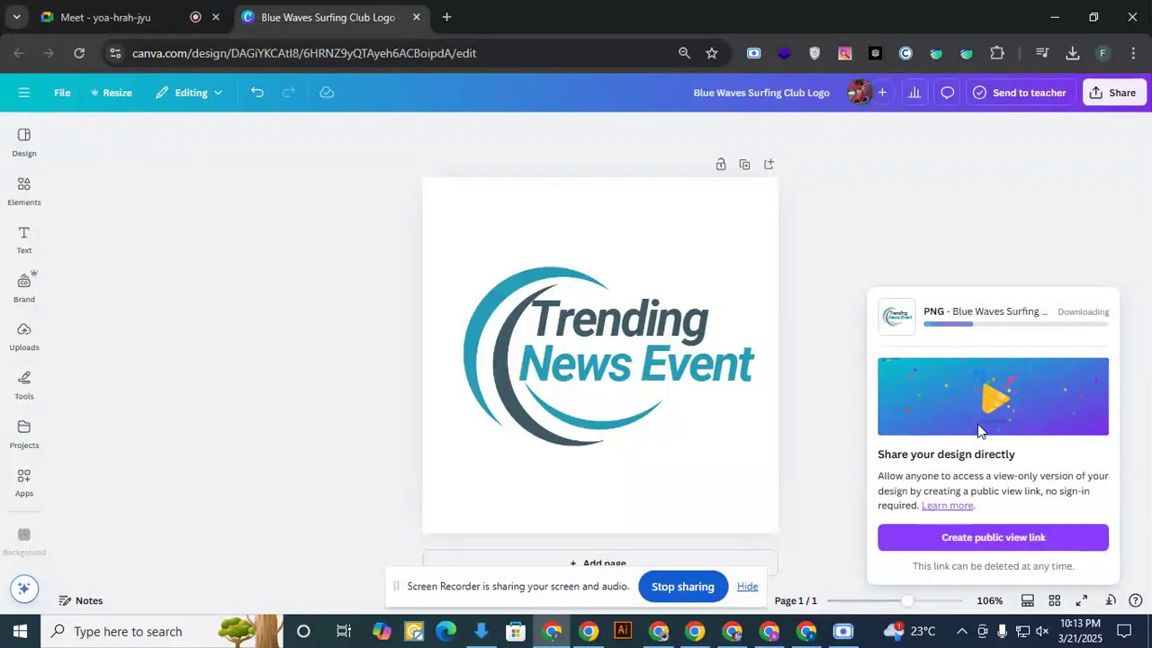
left_click(1071, 53)
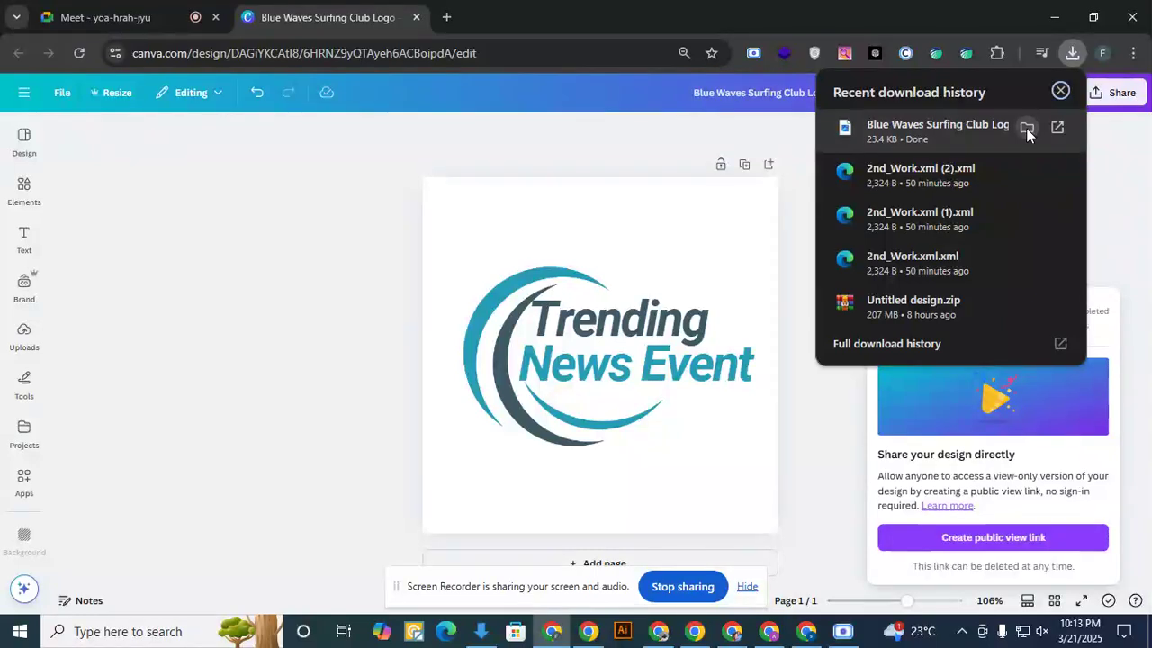
left_click(1026, 127)
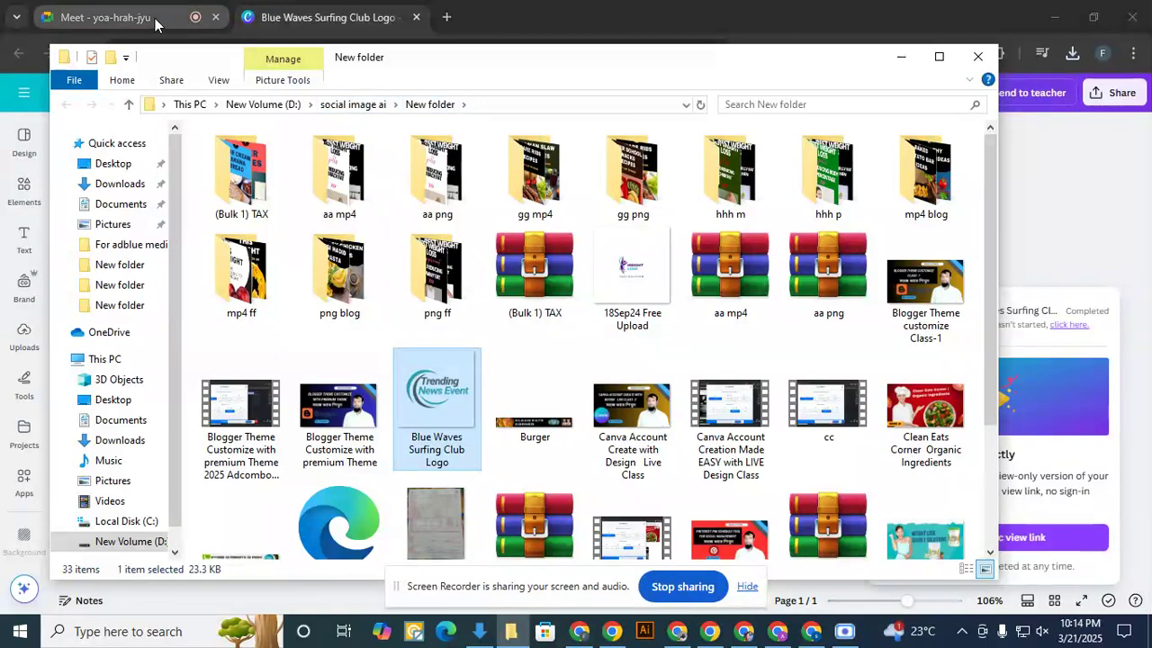
- Switch to the Blogger layout of Trending News Event and open the Logo header gadget for editing
left_click(811, 637)
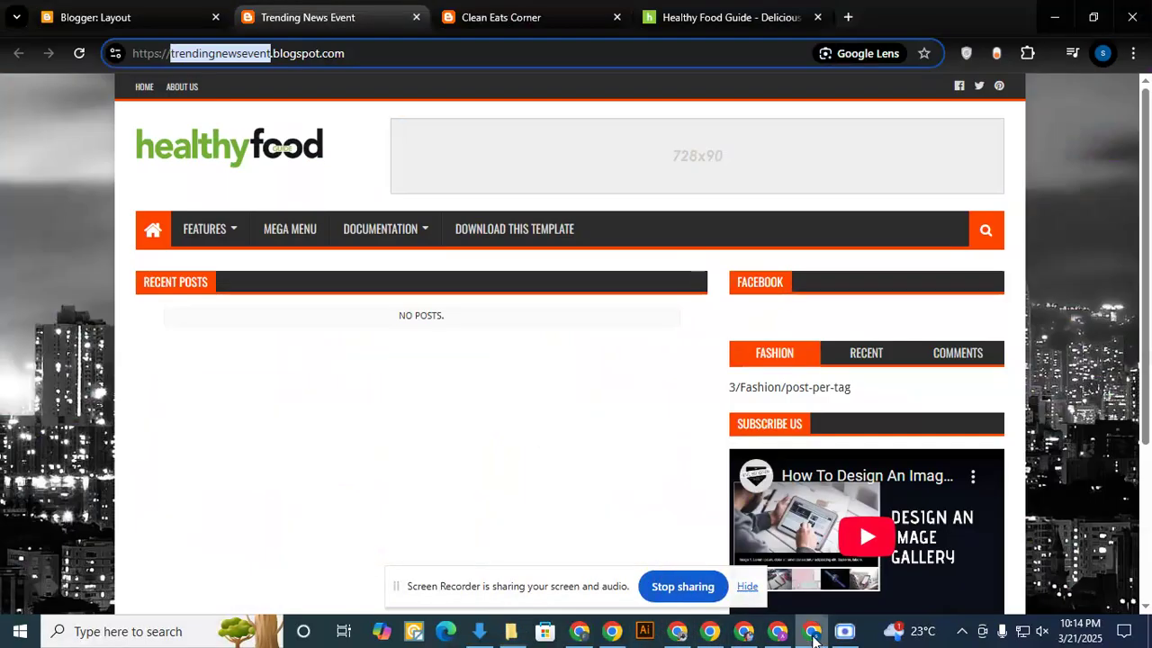
left_click(218, 18)
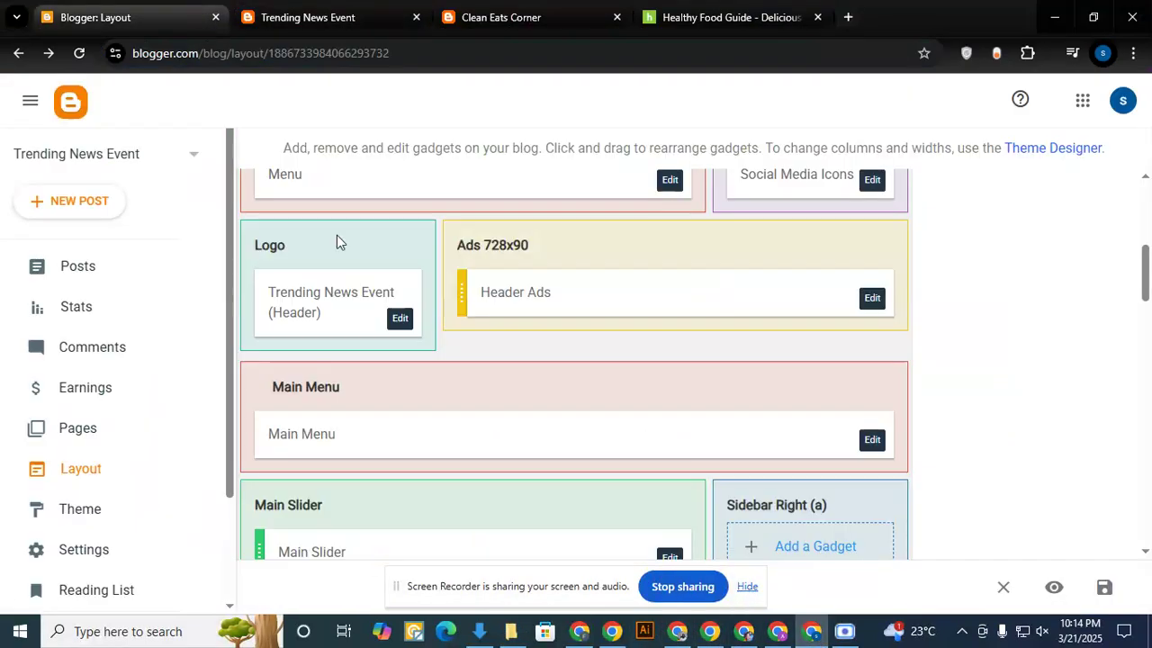
left_click(400, 320)
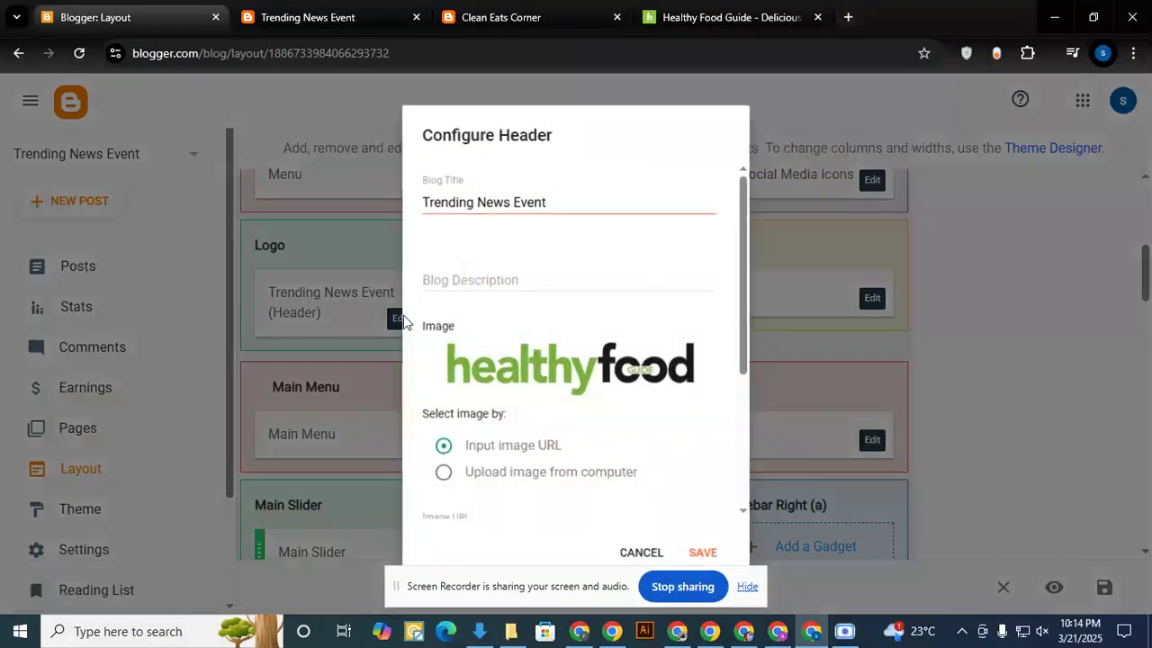
- Review the header's image settings and change the image source to Upload image from computer
scroll(536, 428, "down", 1)
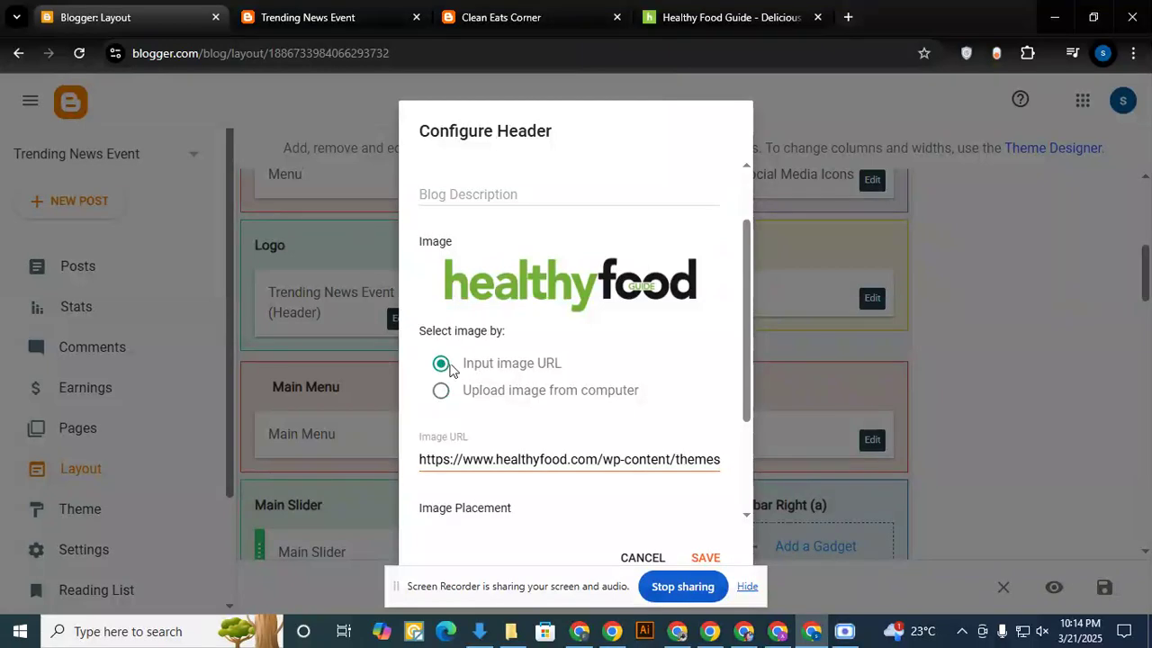
scroll(526, 369, "up", 1)
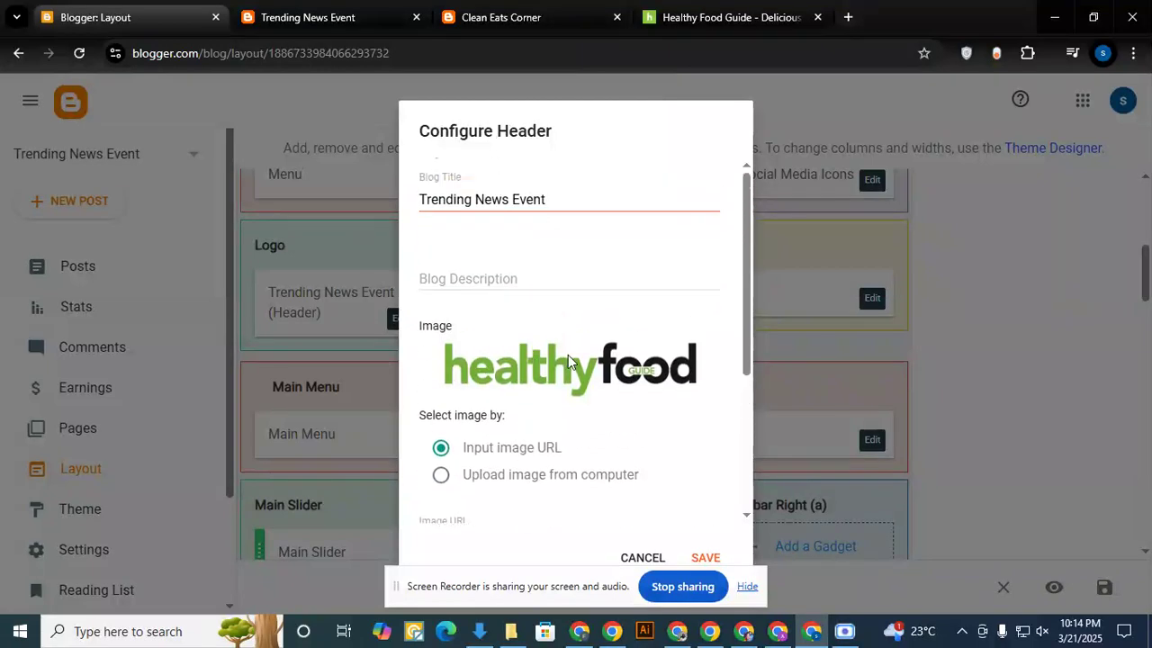
scroll(531, 356, "down", 2)
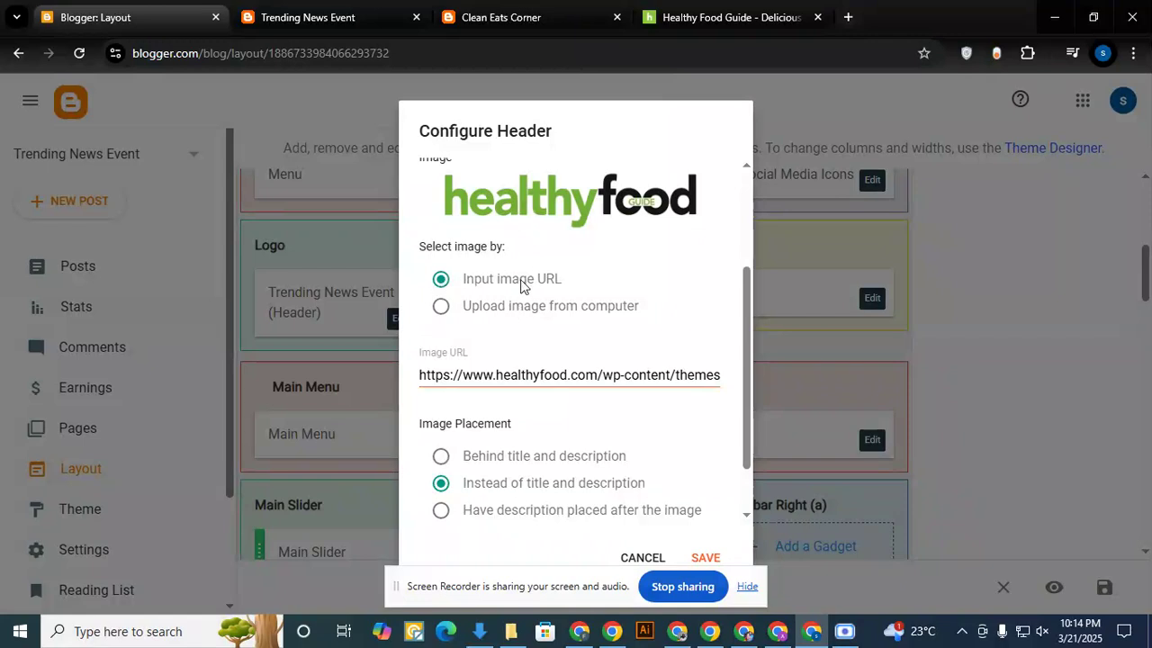
left_click_drag(496, 375, 656, 374)
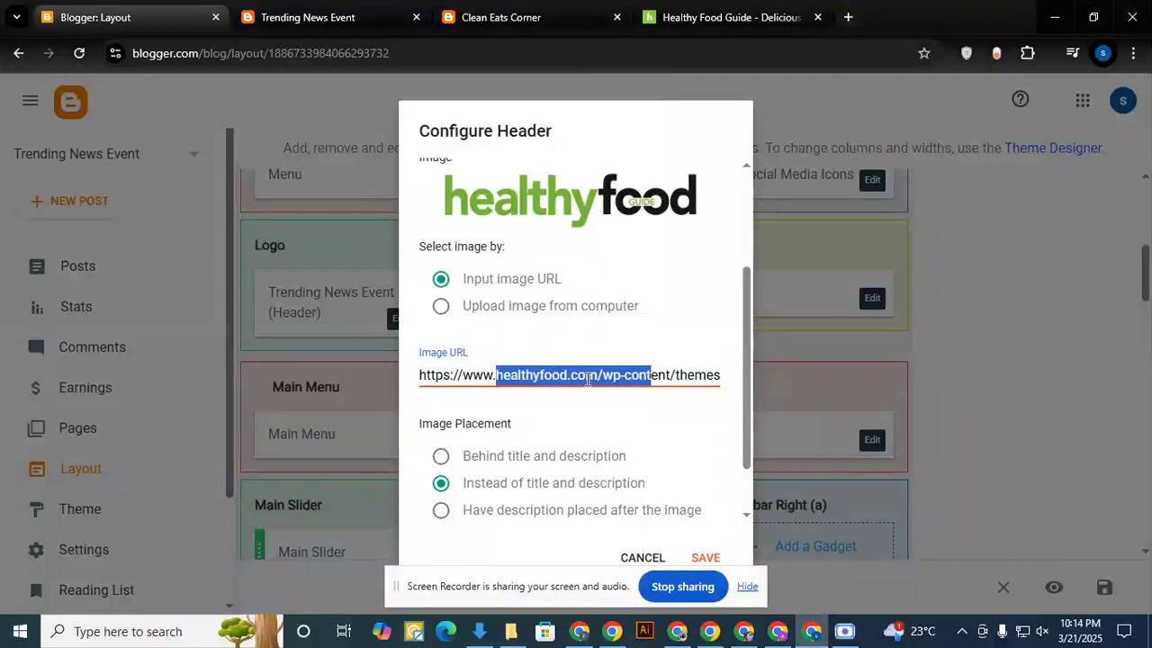
left_click(441, 307)
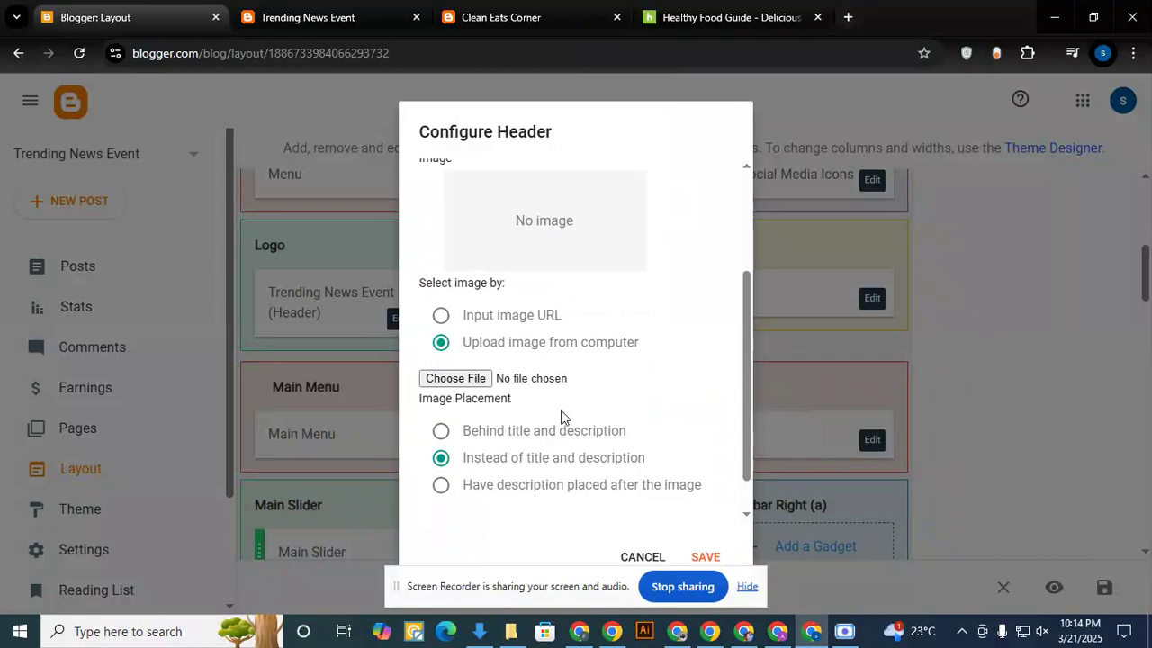
left_click(440, 315)
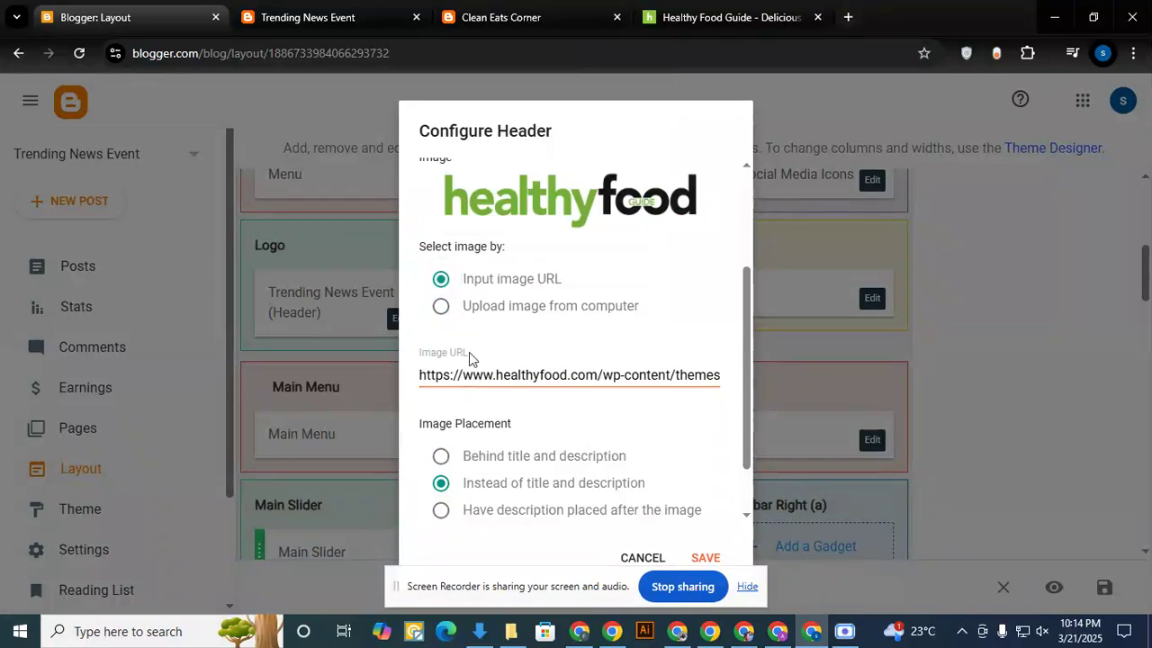
left_click(440, 306)
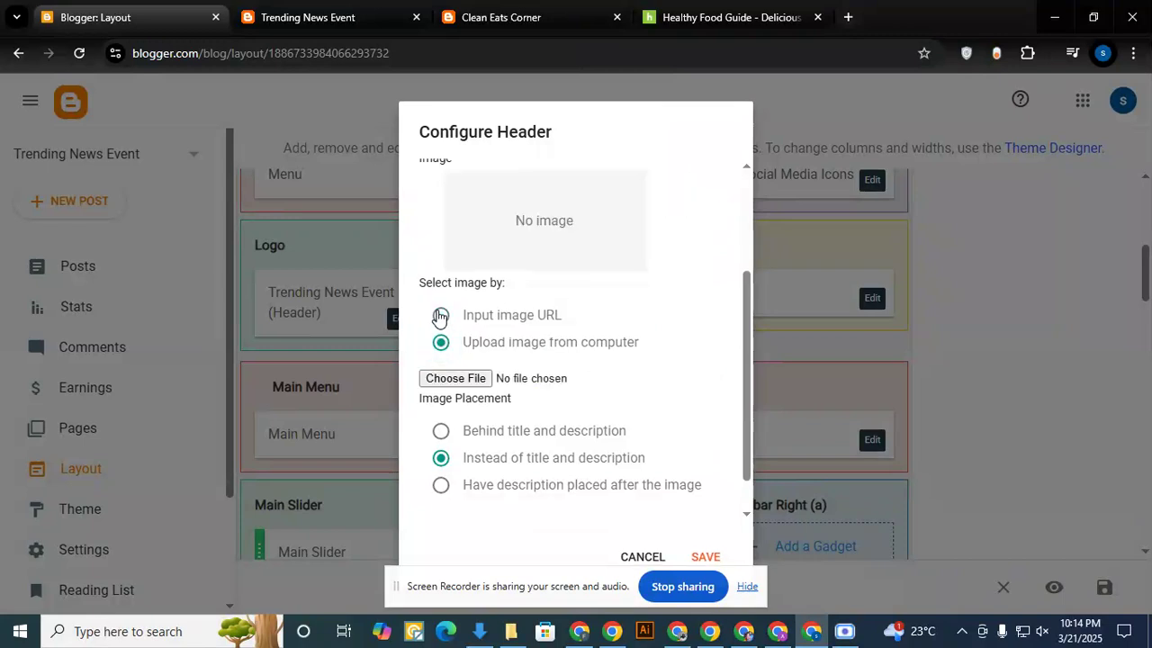
- Upload Blue Waves Surfing Club Logo from New folder inside social image ai on drive D as the header image and save the gadget
left_click(459, 379)
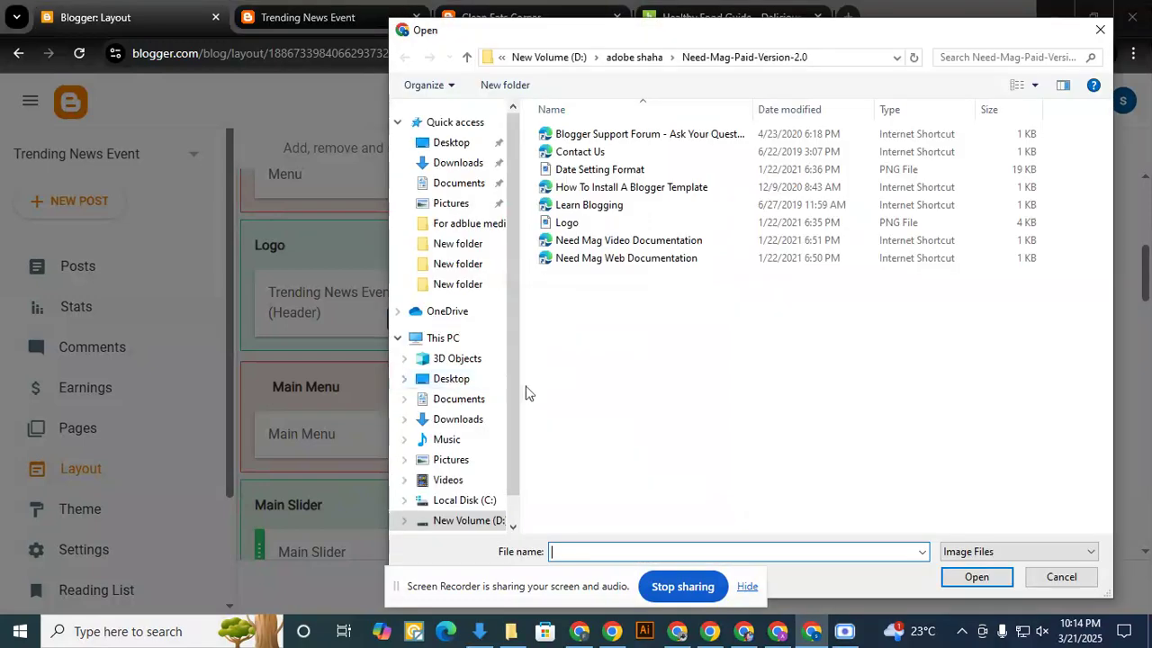
left_click(450, 339)
double_click(836, 365)
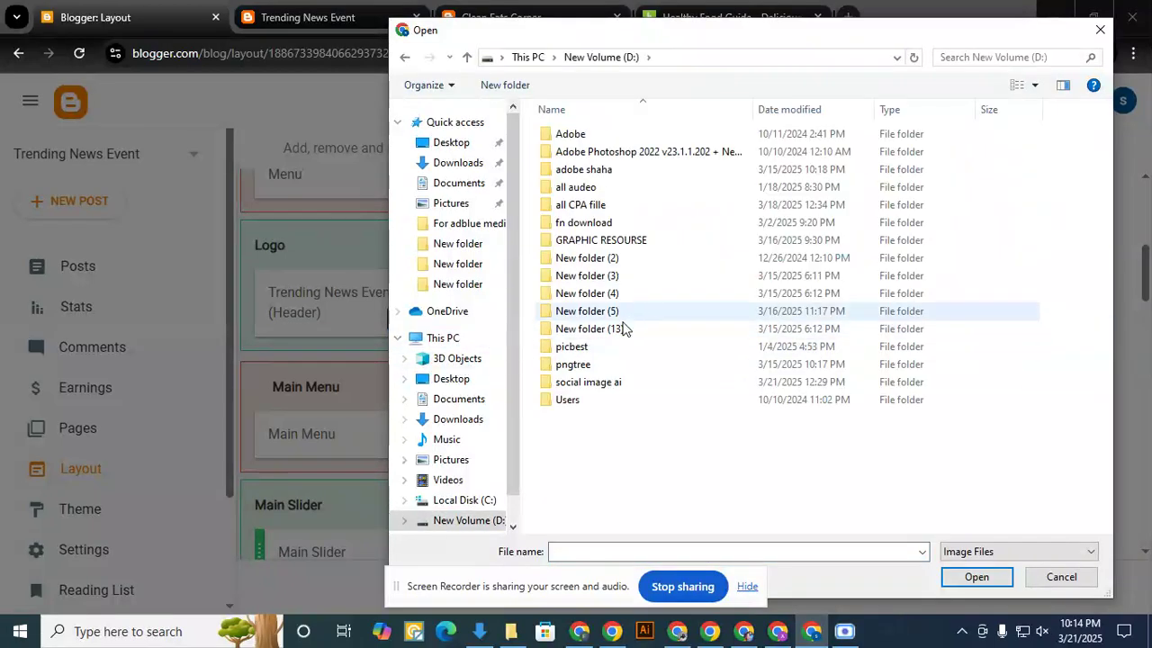
left_click(595, 385)
double_click(596, 385)
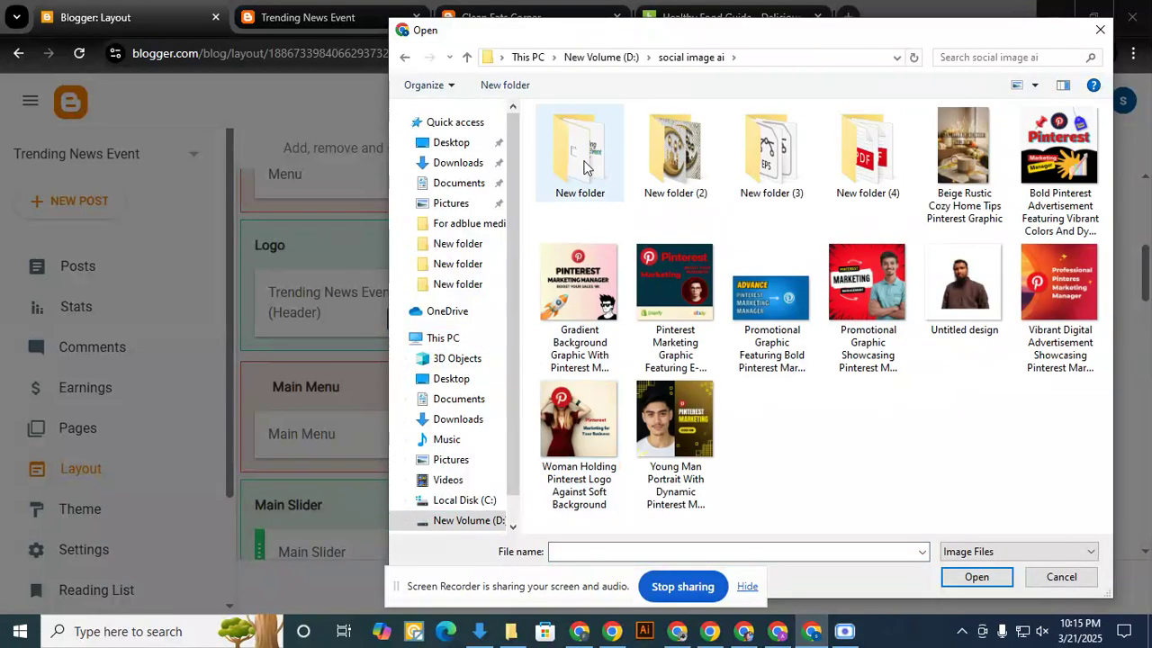
double_click(588, 186)
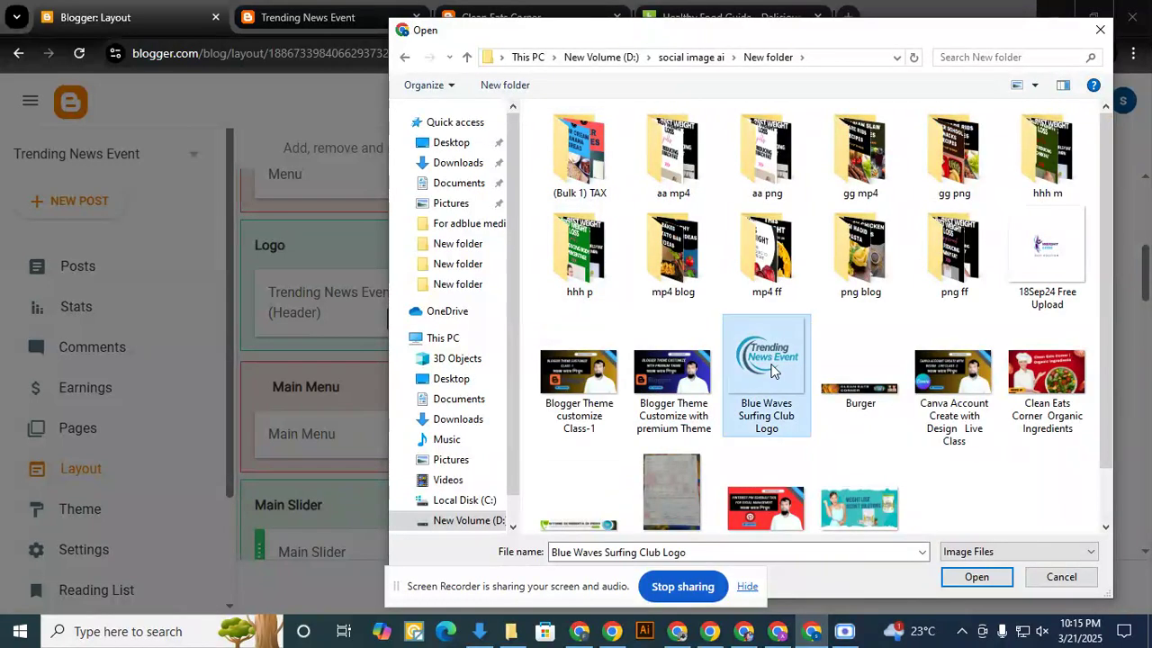
double_click(770, 365)
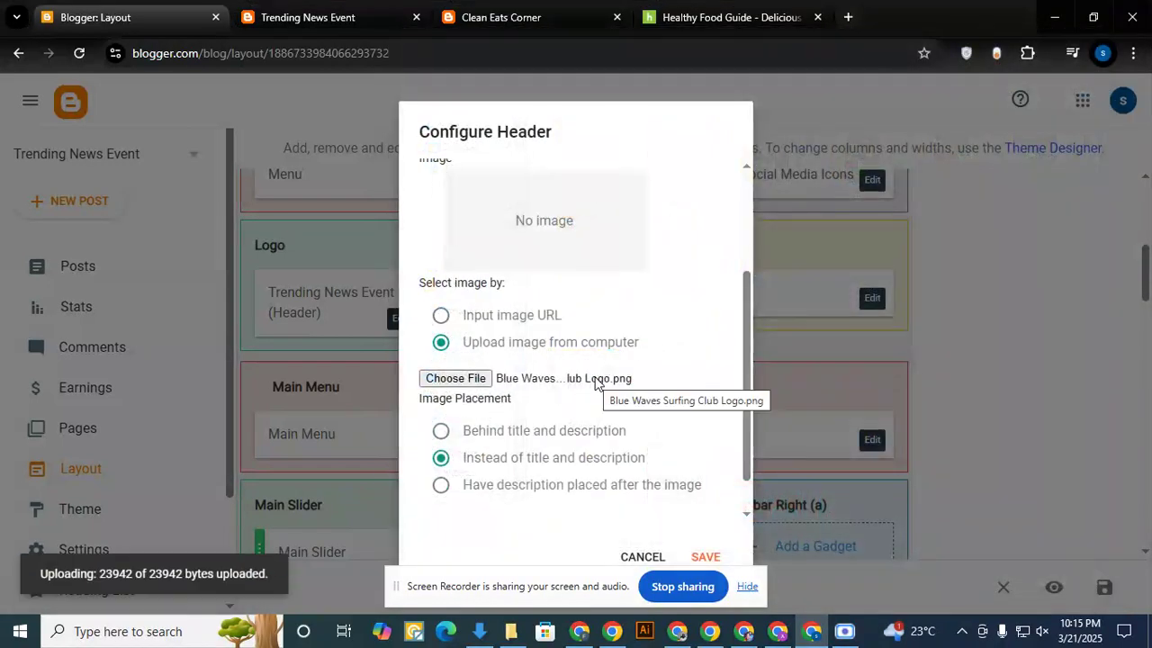
left_click(706, 554)
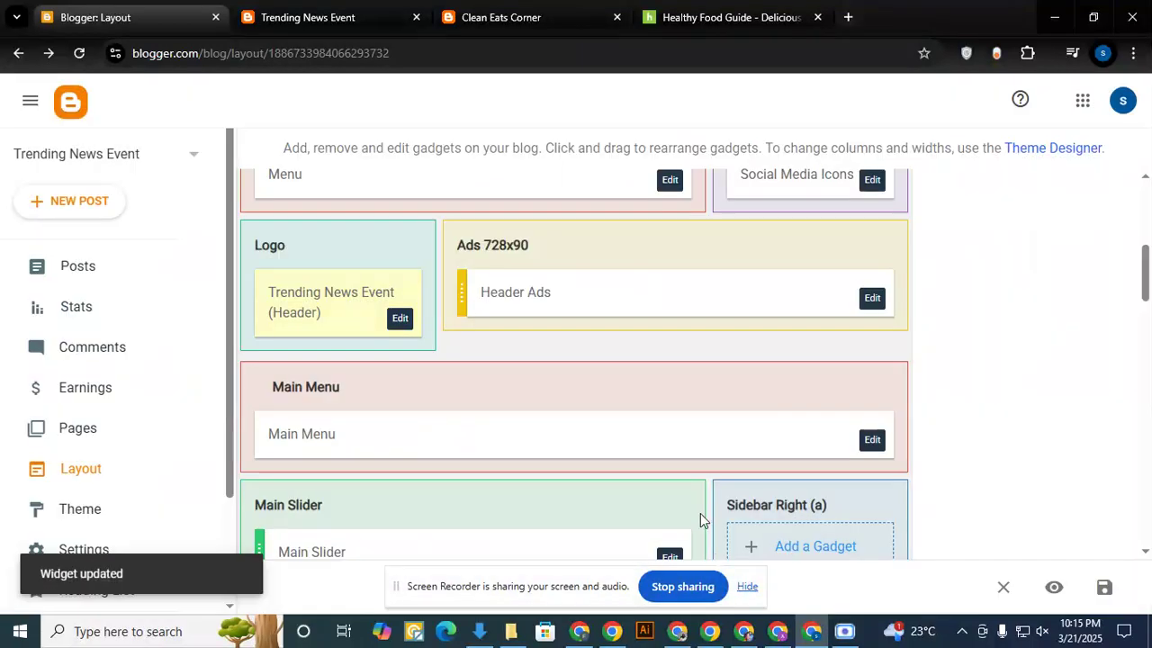
- Reload the live Trending News Event blog to check the header logo, and switch to the logo design in Canva
left_click(342, 17)
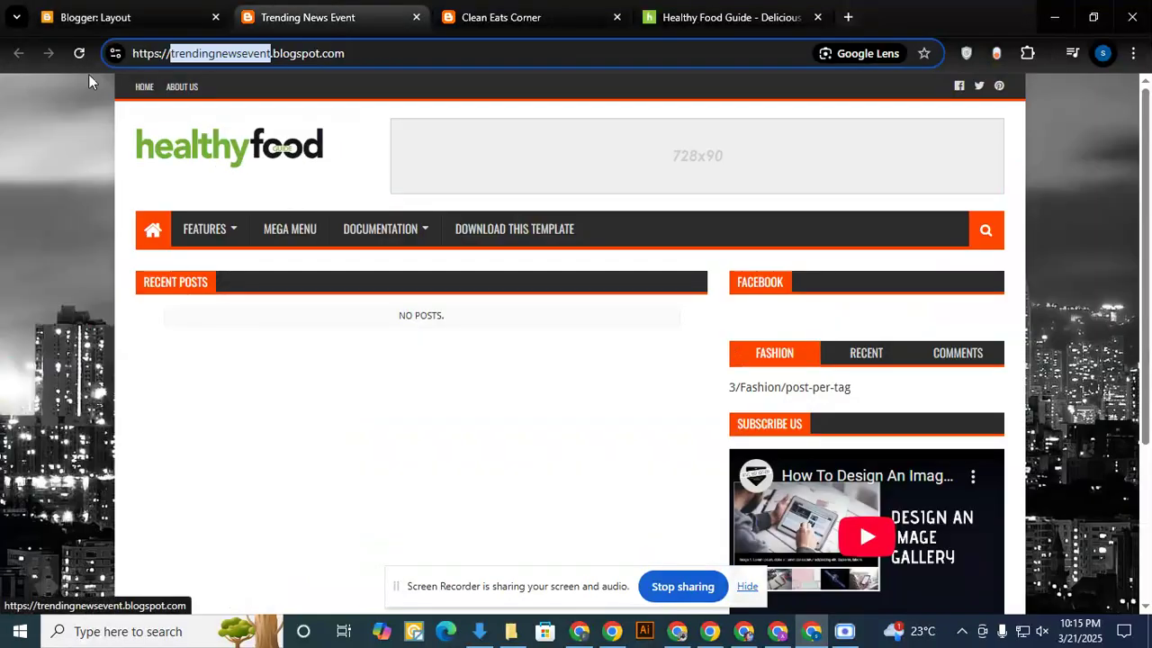
left_click(80, 52)
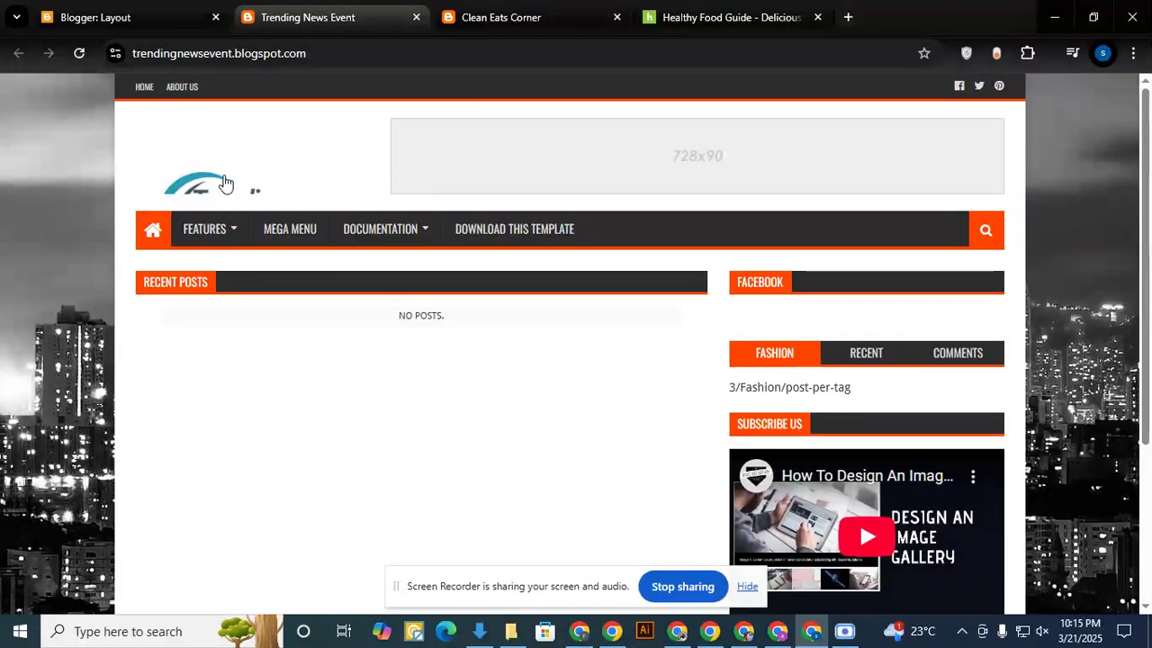
left_click_drag(264, 165, 224, 186)
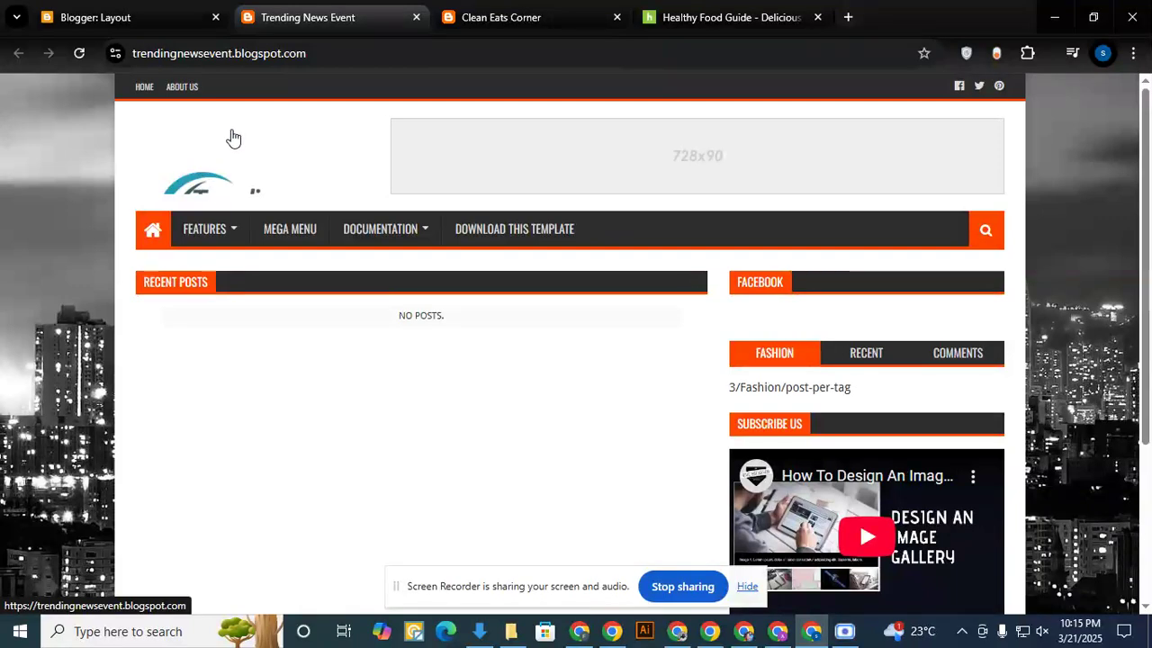
left_click(585, 633)
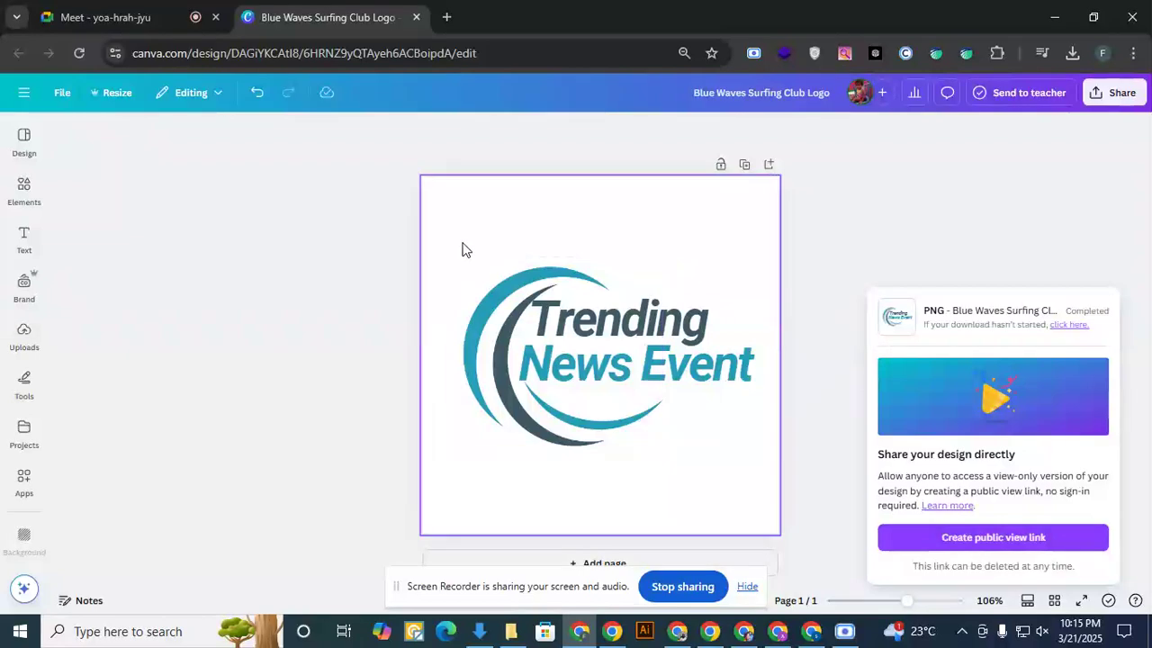
left_click_drag(462, 243, 722, 447)
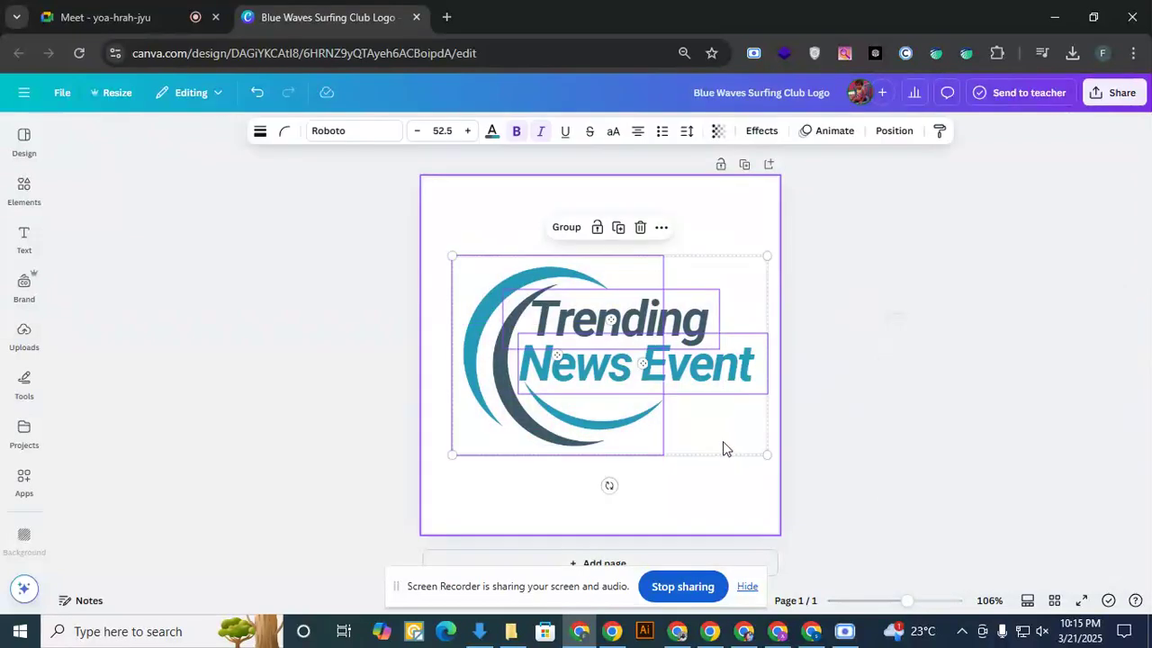
right_click(582, 369)
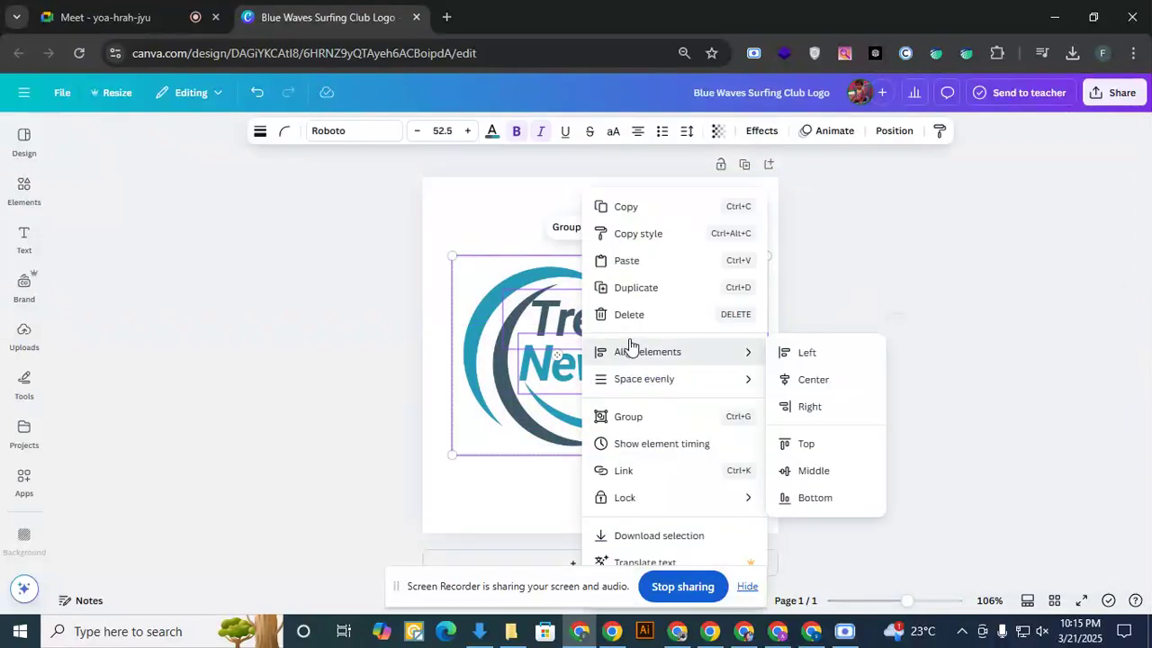
left_click(438, 248)
left_click(971, 363)
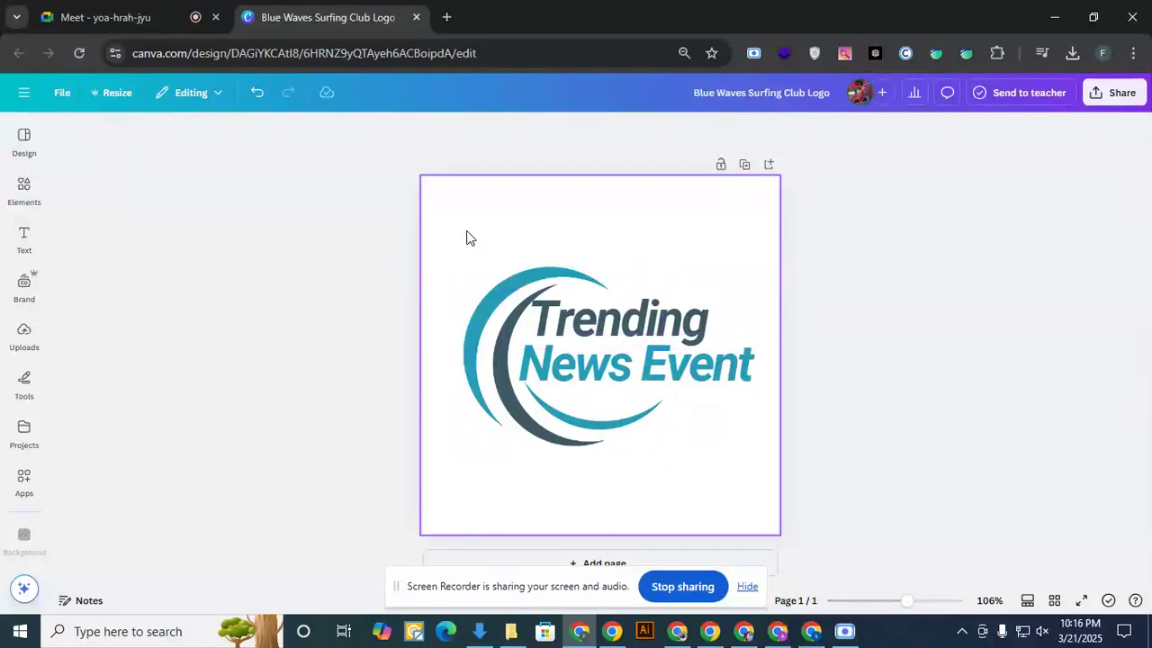
- Group the emblem with the Trending and News Event texts and move the group up to the page's upper edge
left_click_drag(448, 225, 757, 483)
right_click(568, 362)
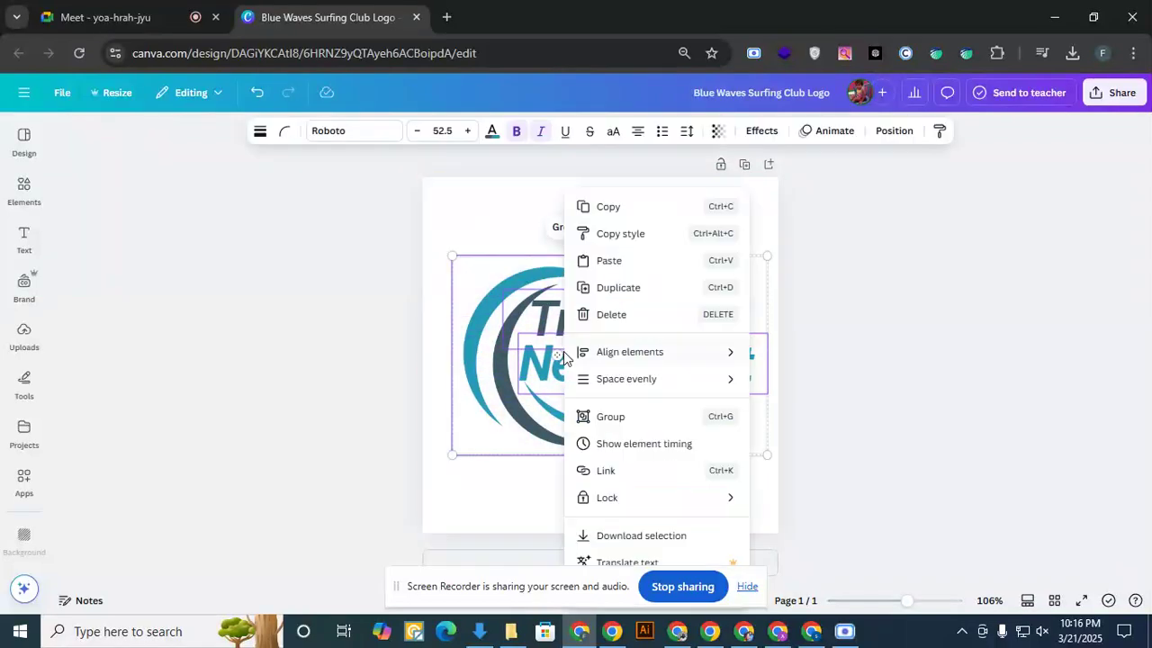
left_click(613, 419)
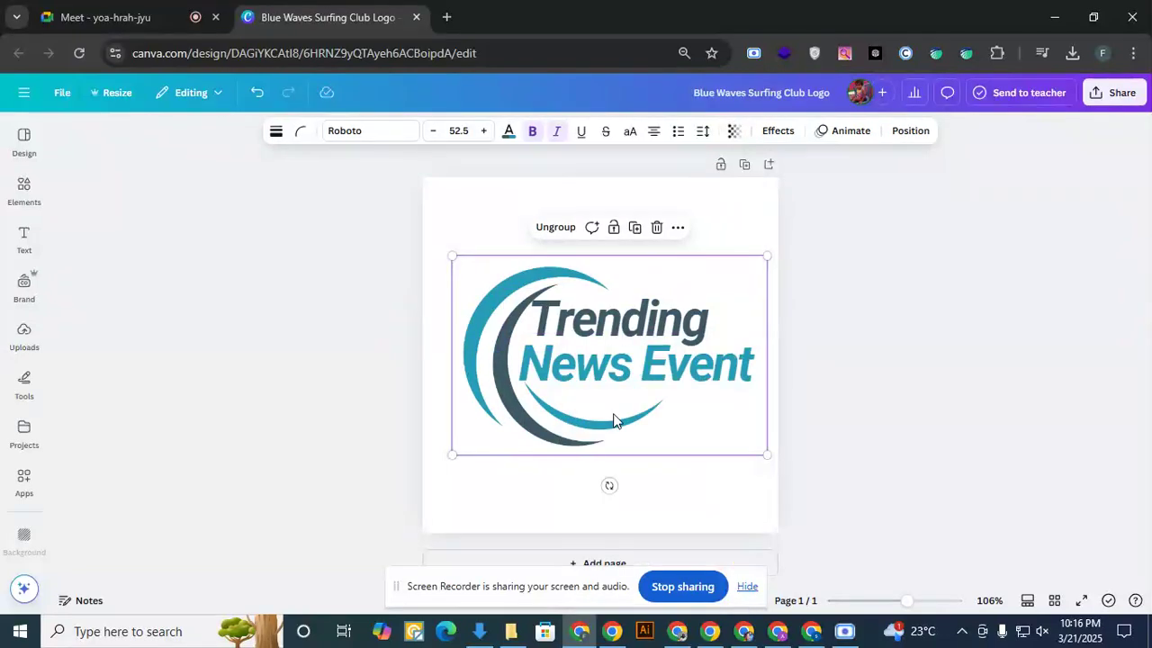
left_click_drag(588, 339, 579, 271)
left_click(952, 357)
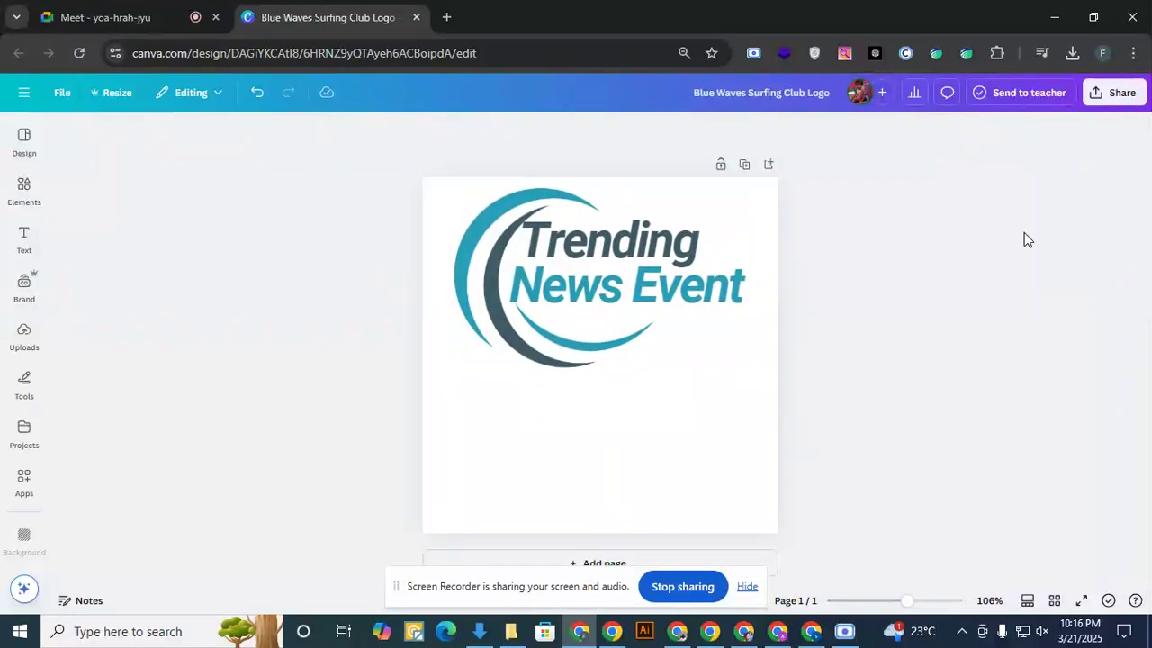
- Download the adjusted logo as a PNG with a transparent background and return to the Blogger layout of Trending News Event
left_click(1111, 93)
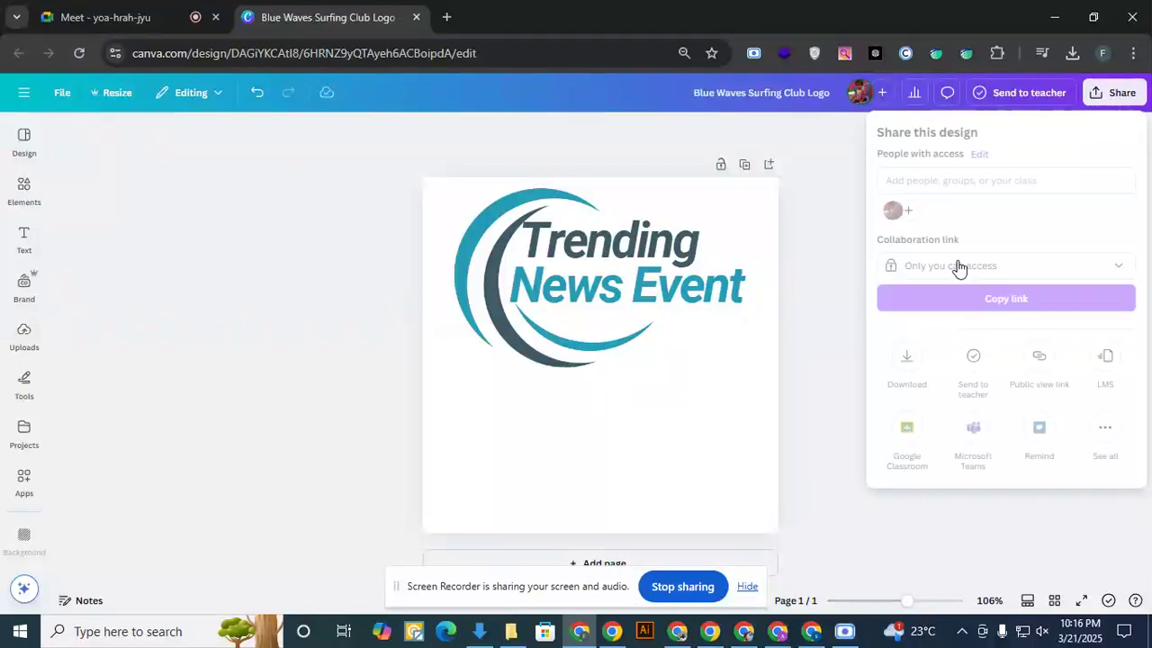
left_click(912, 358)
left_click(885, 326)
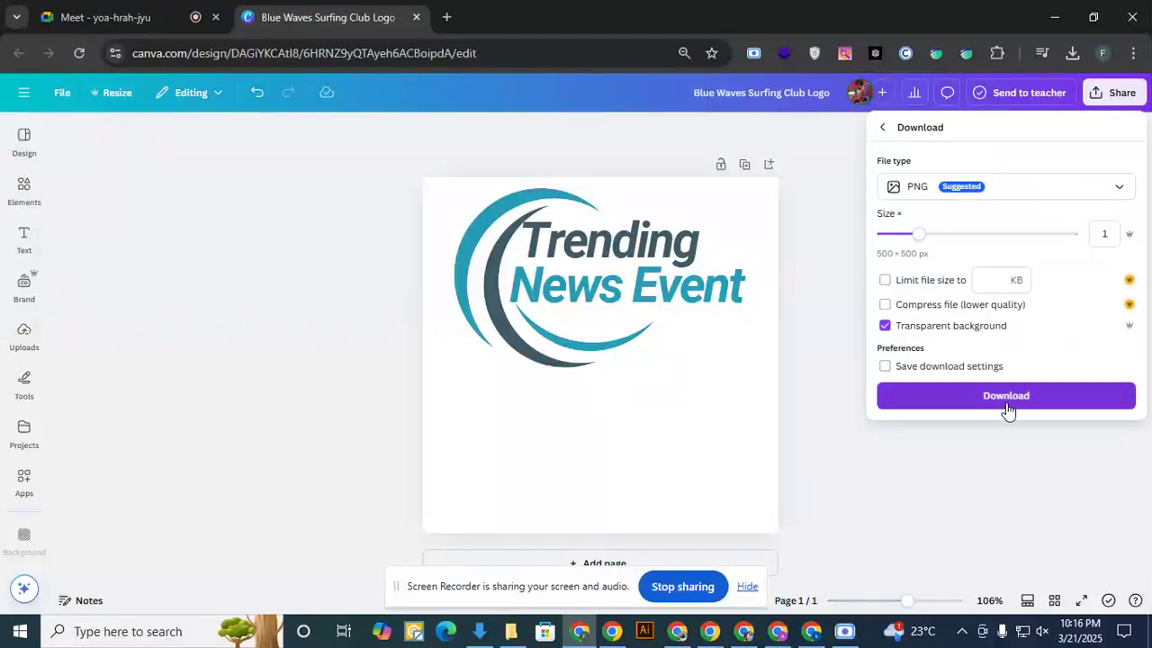
left_click(1007, 401)
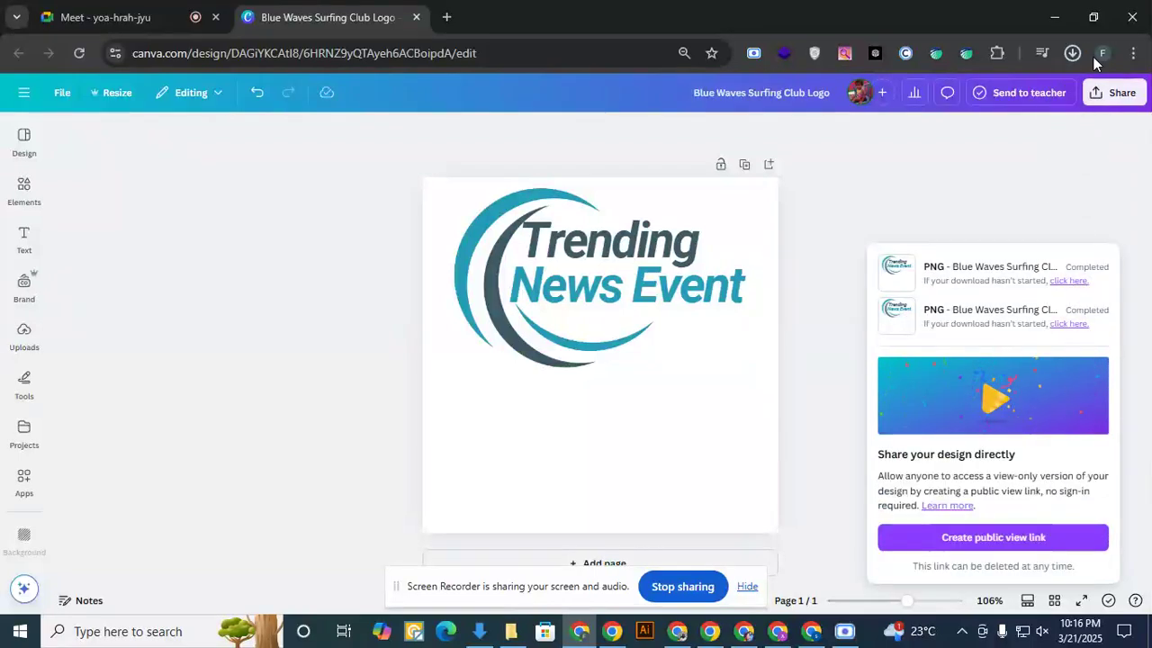
left_click(745, 634)
left_click(152, 28)
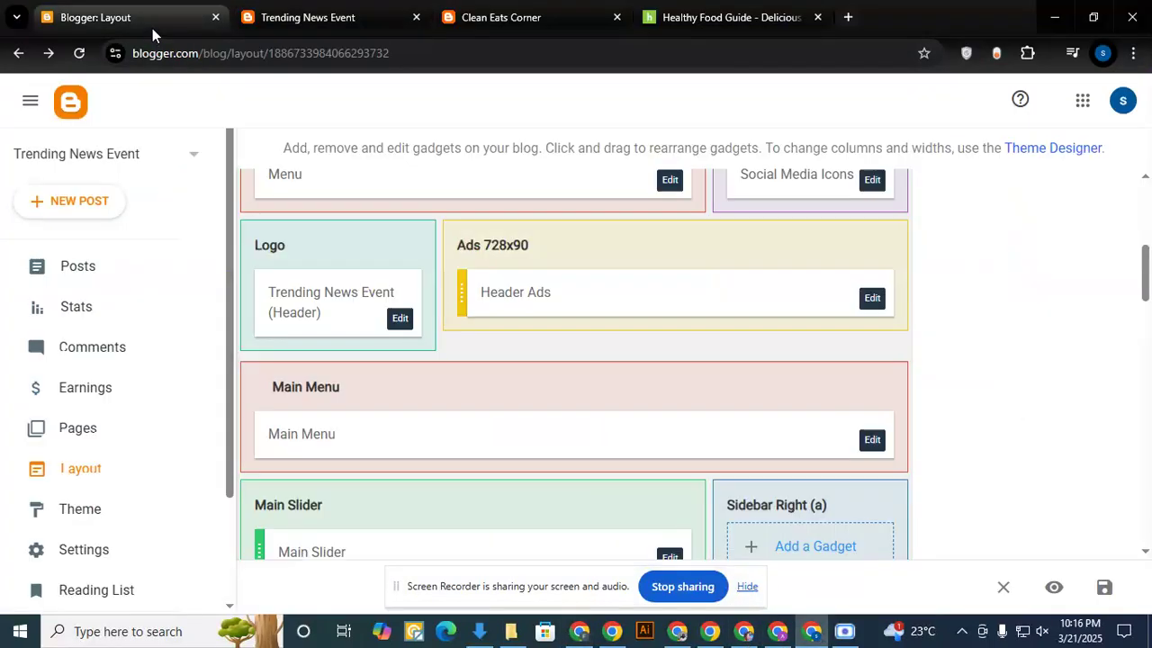
- Reopen the Logo header gadget, choose Blue Waves Surfing Club Logo (1) from the computer as its image, and save
left_click(399, 318)
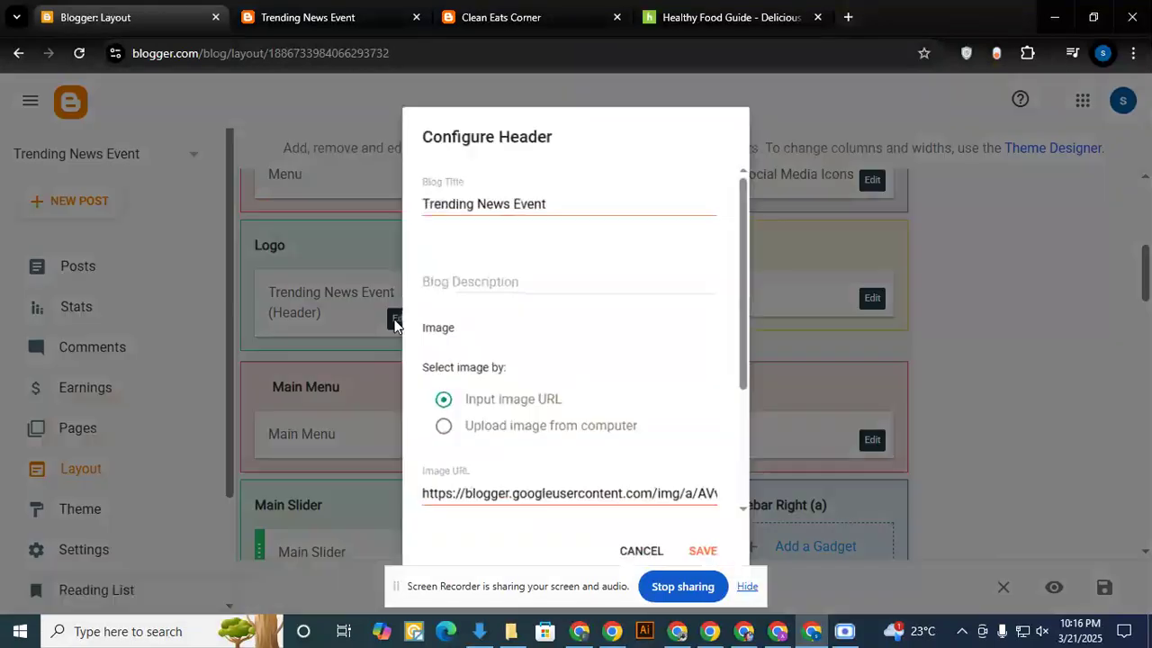
scroll(515, 383, "down", 1)
left_click(442, 344)
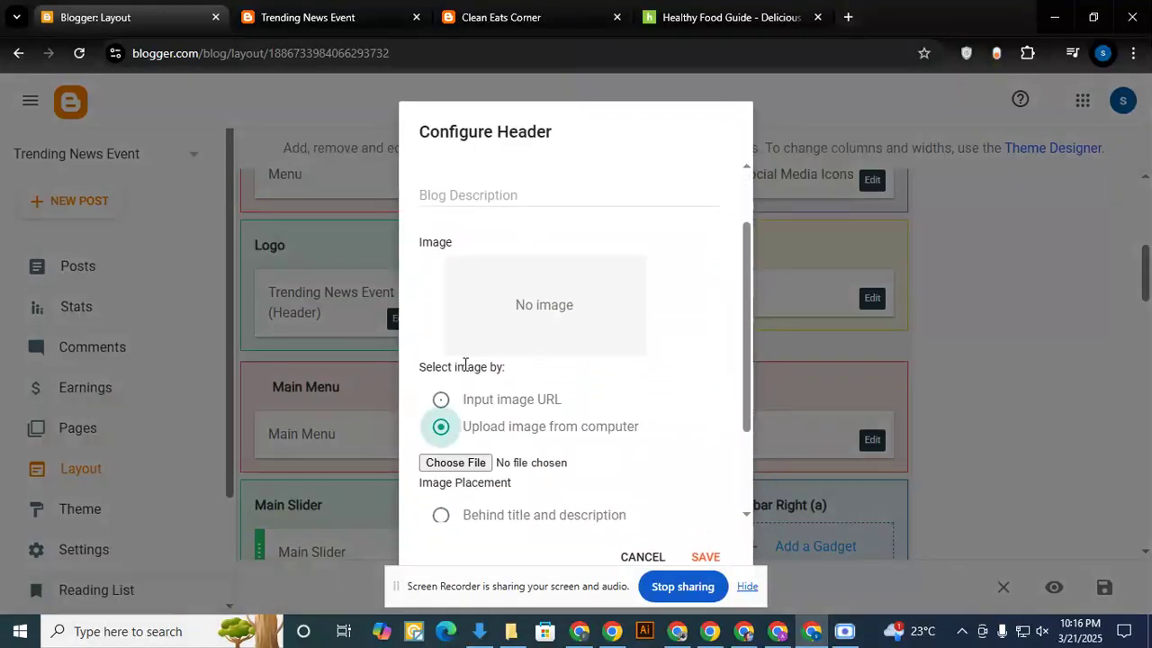
left_click(477, 466)
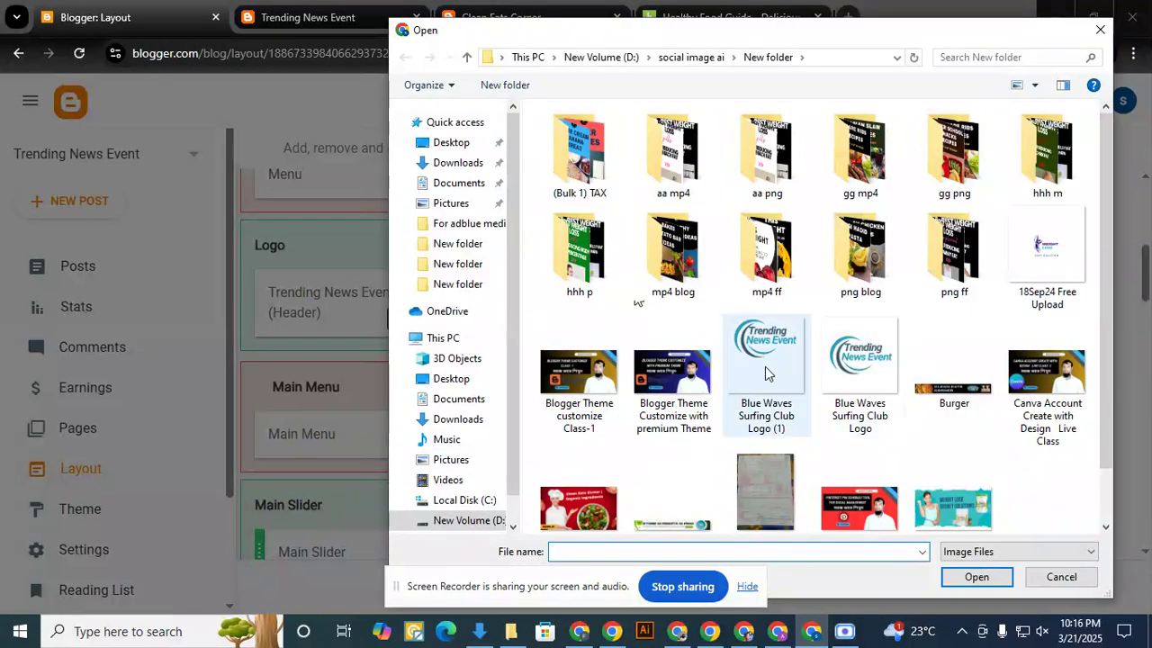
double_click(765, 346)
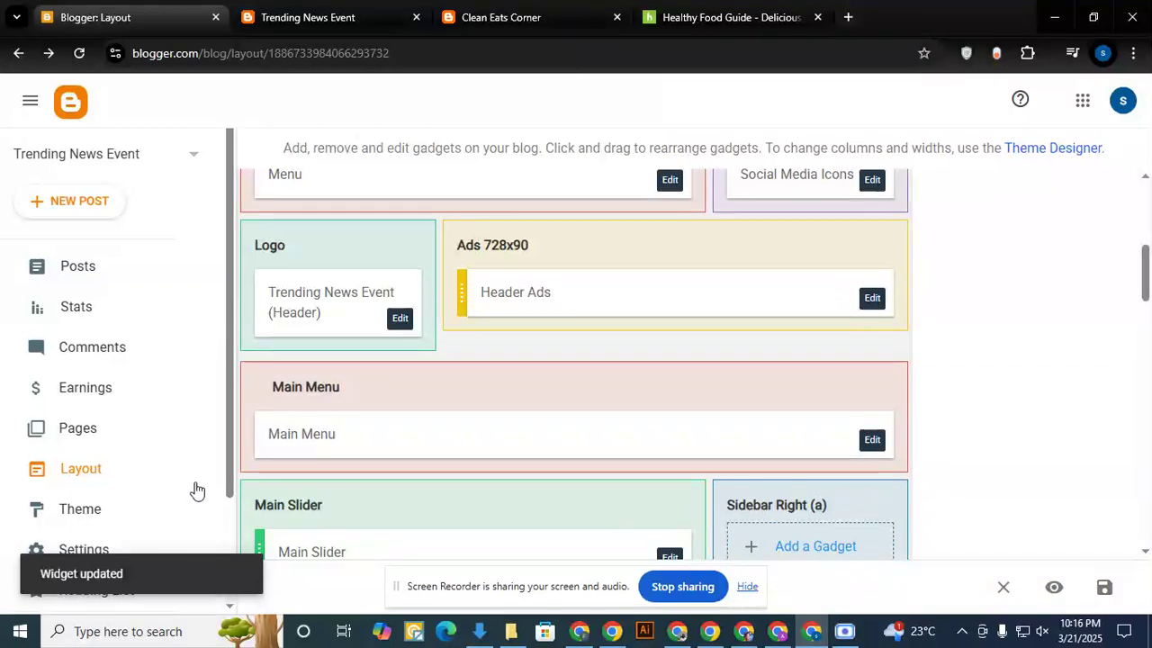
- Reload the live Trending News Event blog and inspect the logo area of its header
left_click(309, 21)
left_click(79, 53)
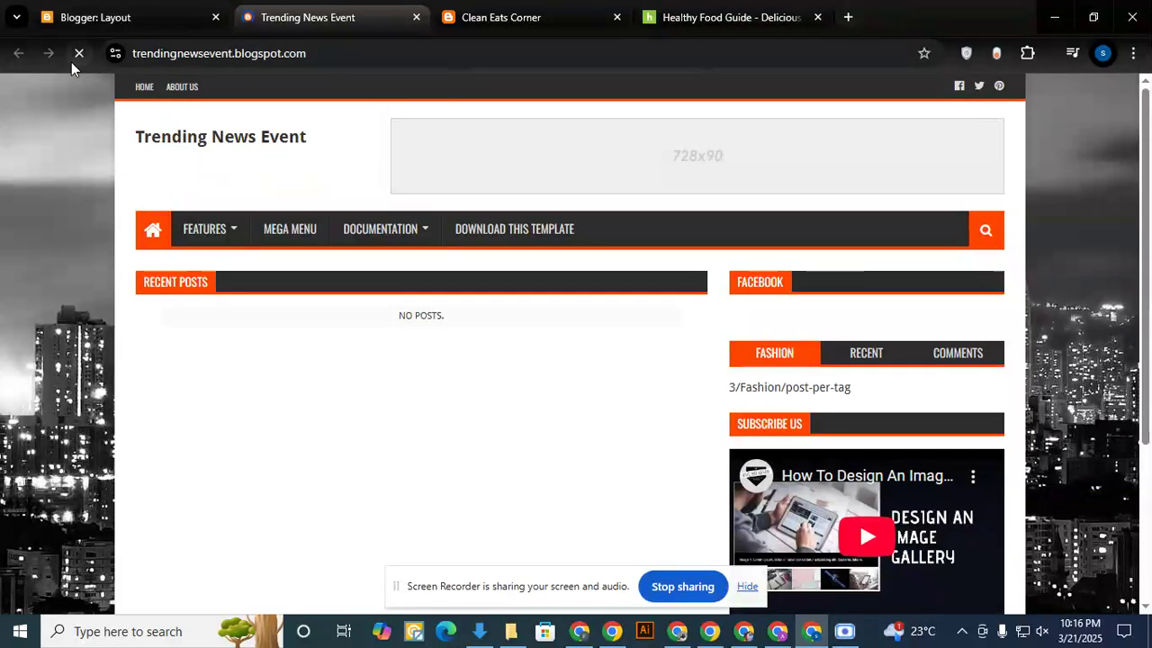
left_click_drag(170, 137, 279, 137)
- Reopen the Logo header gadget in the Blogger layout and set the blog description to News Event
left_click(117, 17)
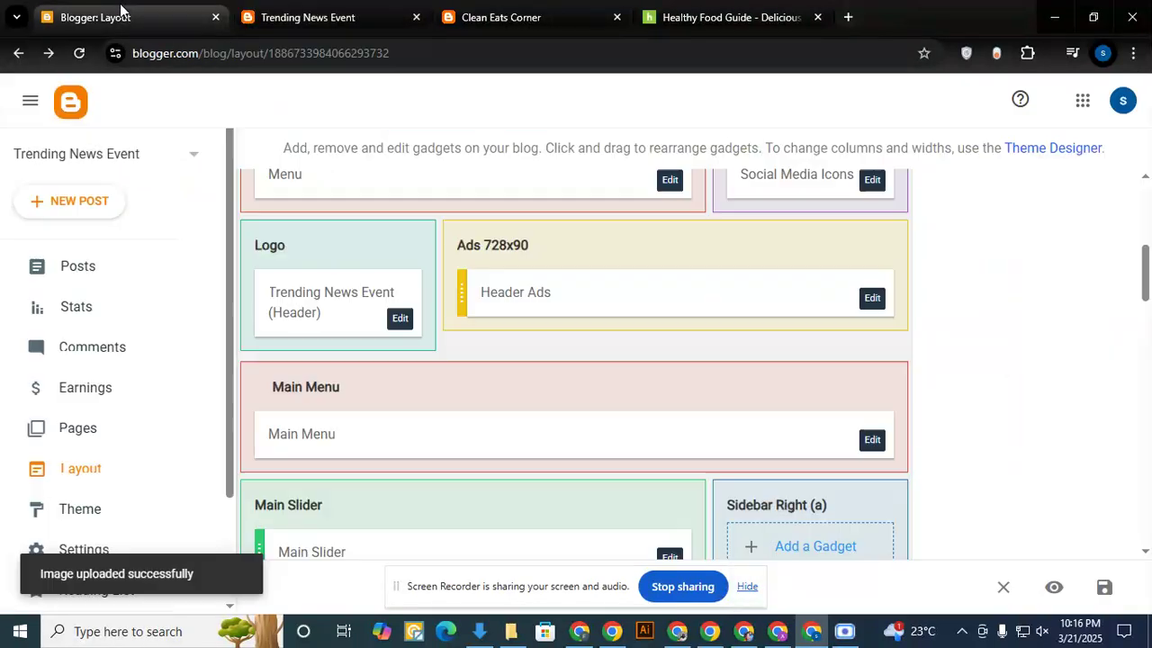
left_click(399, 321)
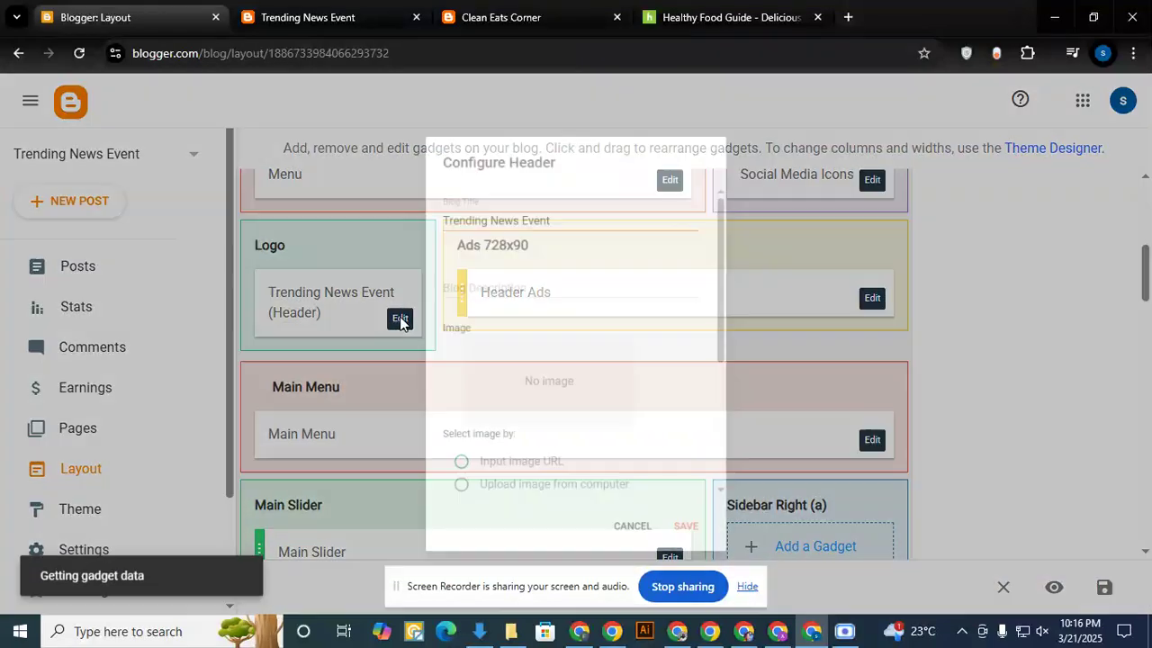
scroll(583, 402, "down", 1)
scroll(583, 402, "down", 1)
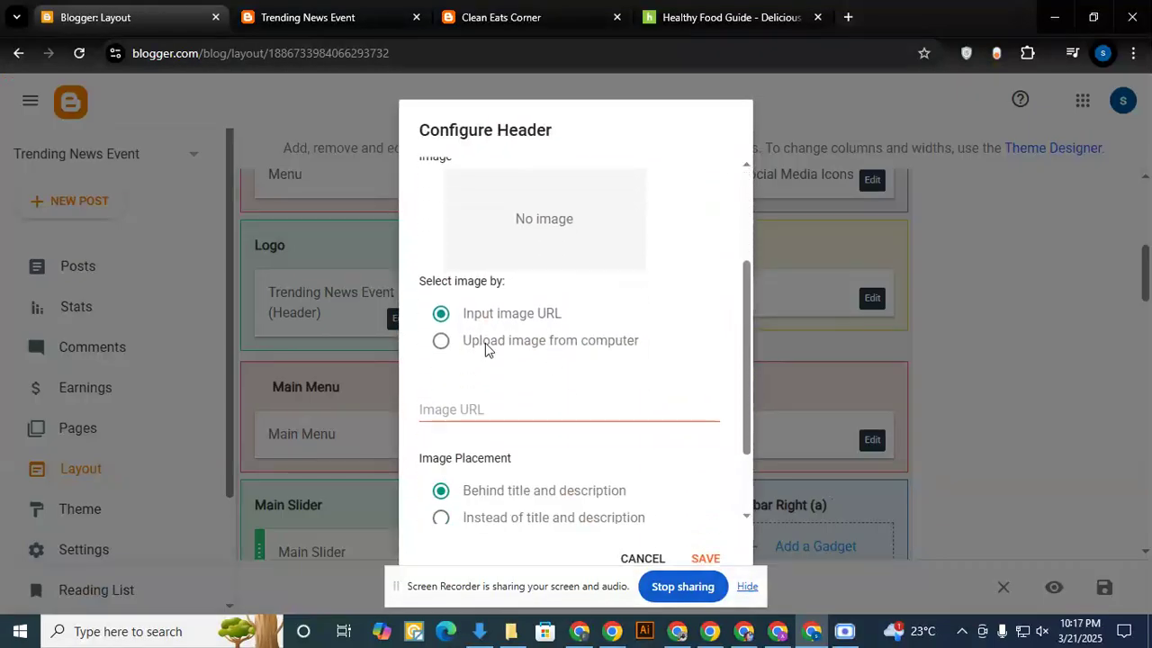
scroll(527, 295, "up", 1)
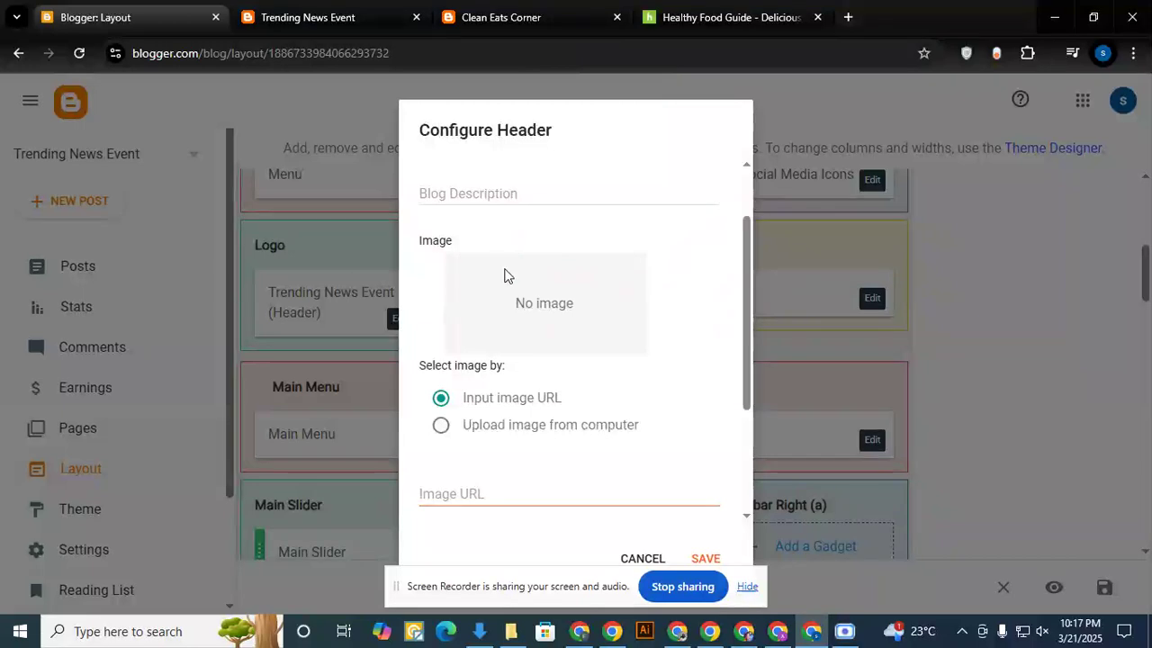
left_click(493, 192)
type("News Event")
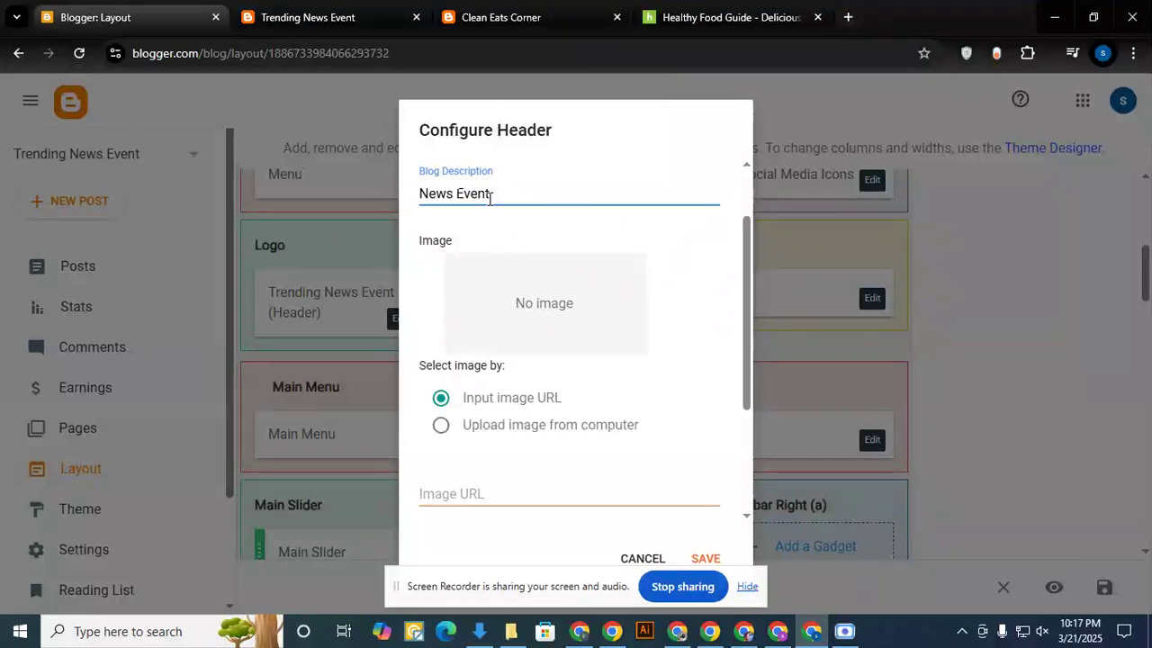
- Upload Blue Waves Surfing Club Logo (1) from the computer, set its placement to Instead of title and description, and save the header
left_click(456, 426)
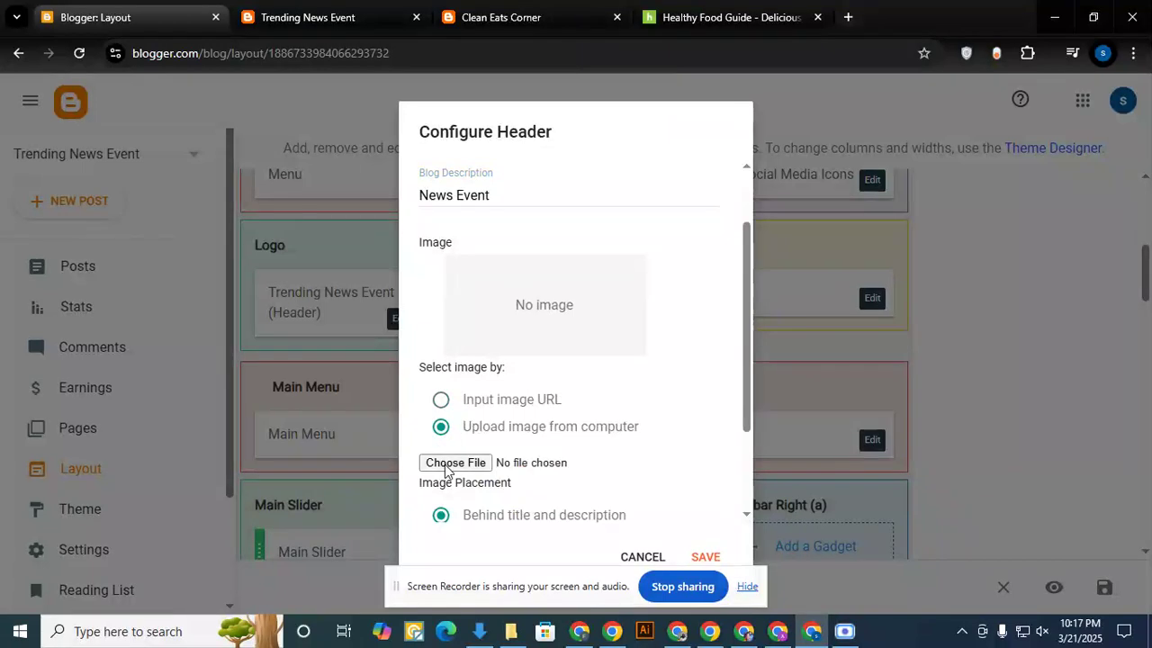
left_click(447, 464)
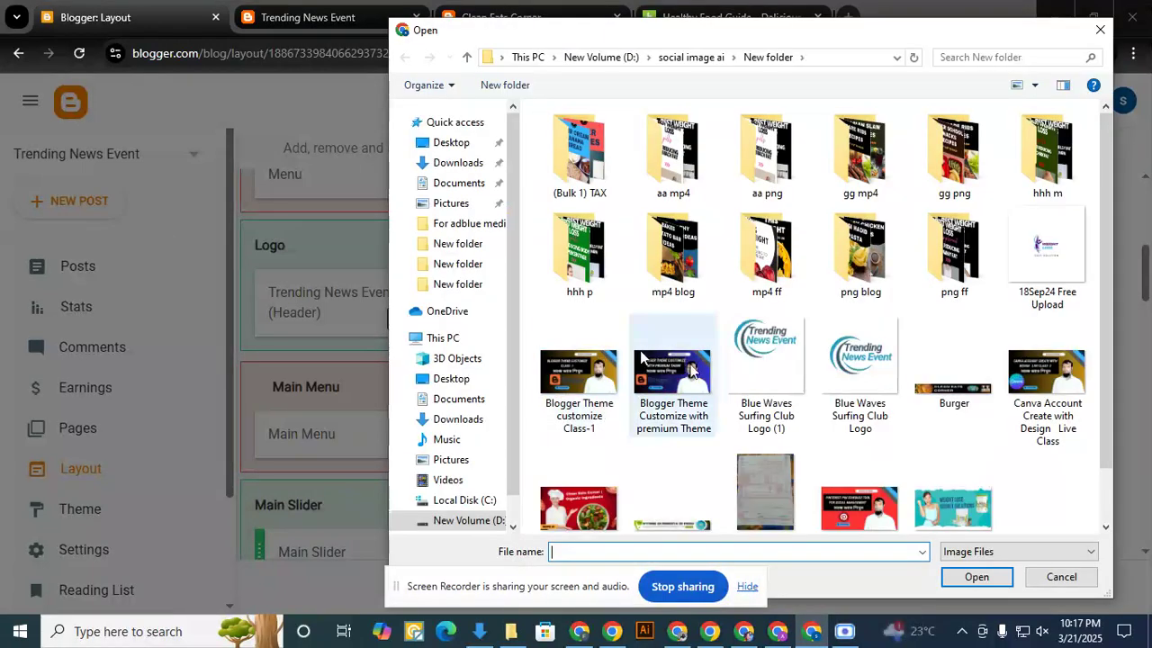
left_click(764, 369)
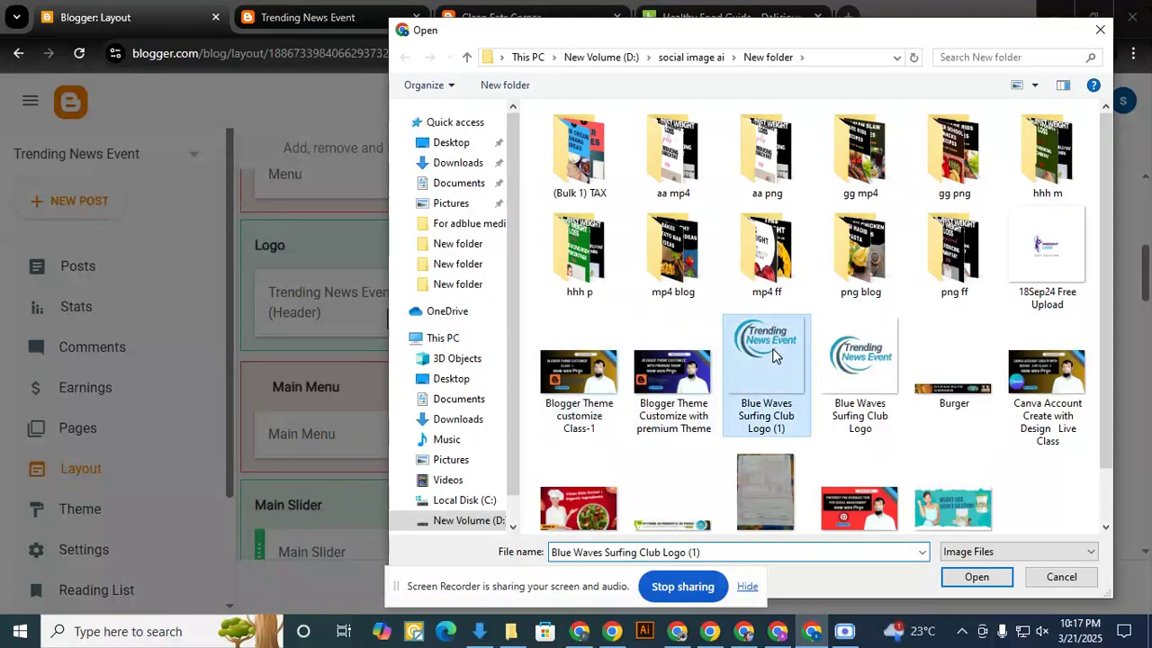
double_click(764, 369)
scroll(615, 407, "down", 3)
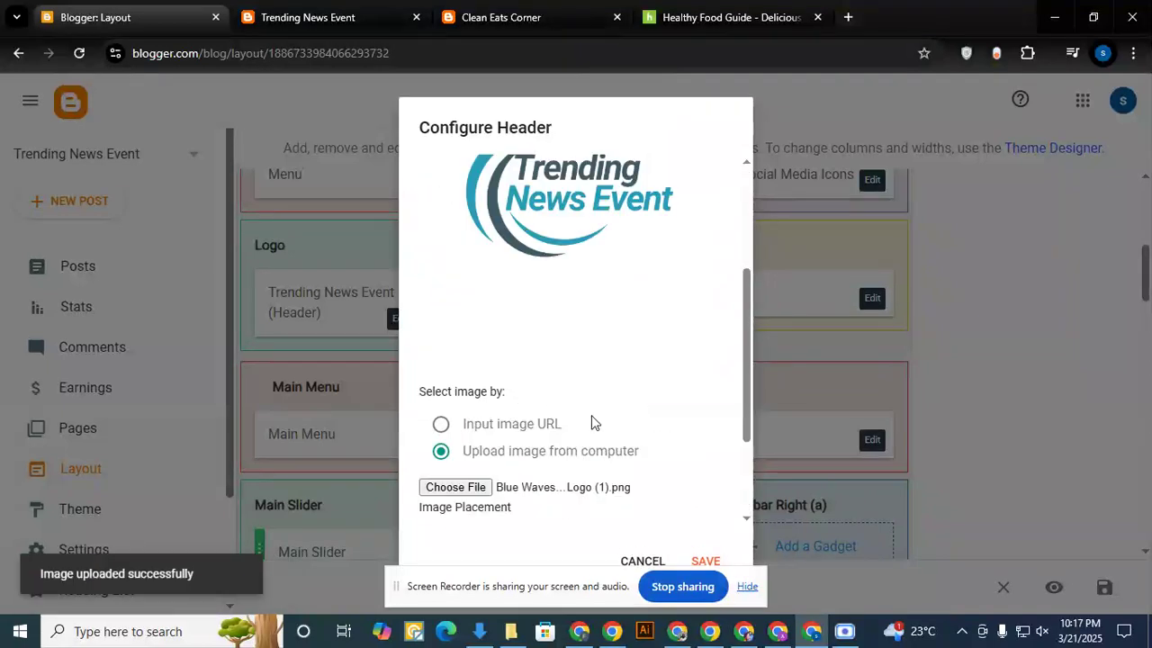
scroll(474, 461, "down", 3)
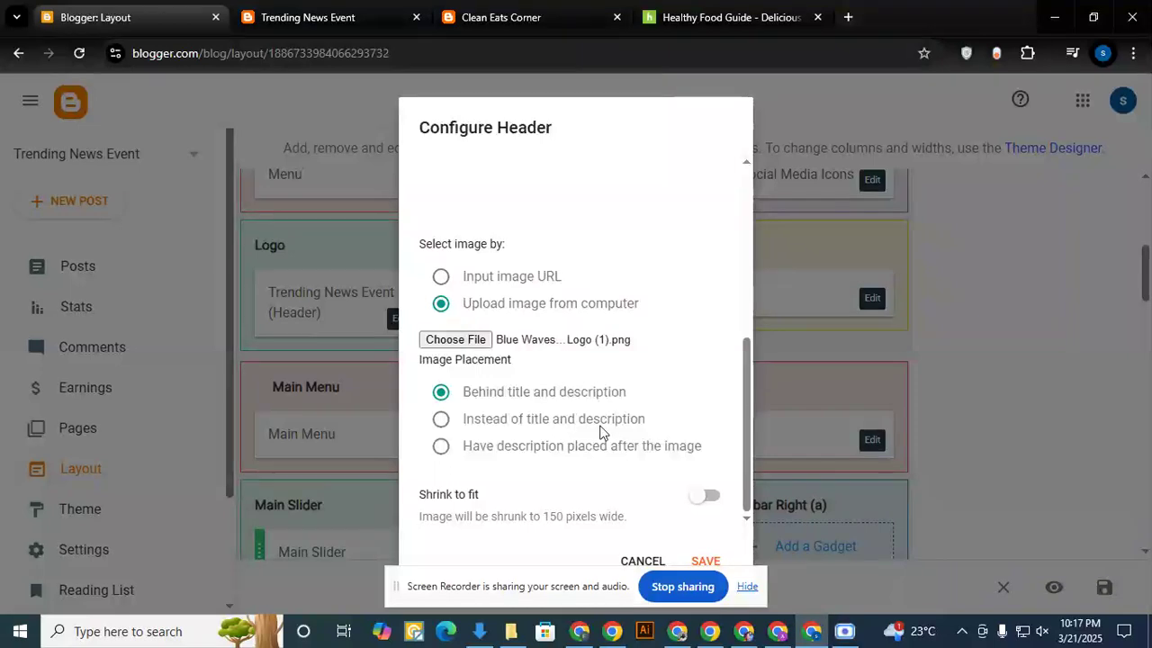
left_click(441, 419)
left_click(706, 561)
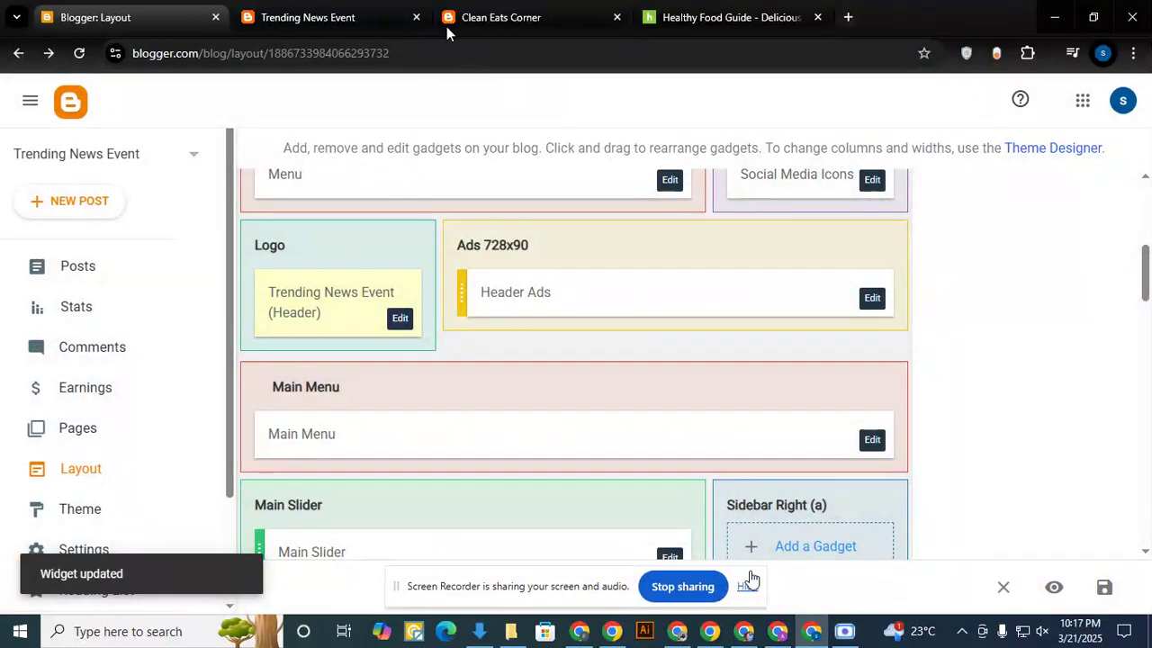
- Reload the live blog to check the newly saved header logo
left_click(354, 18)
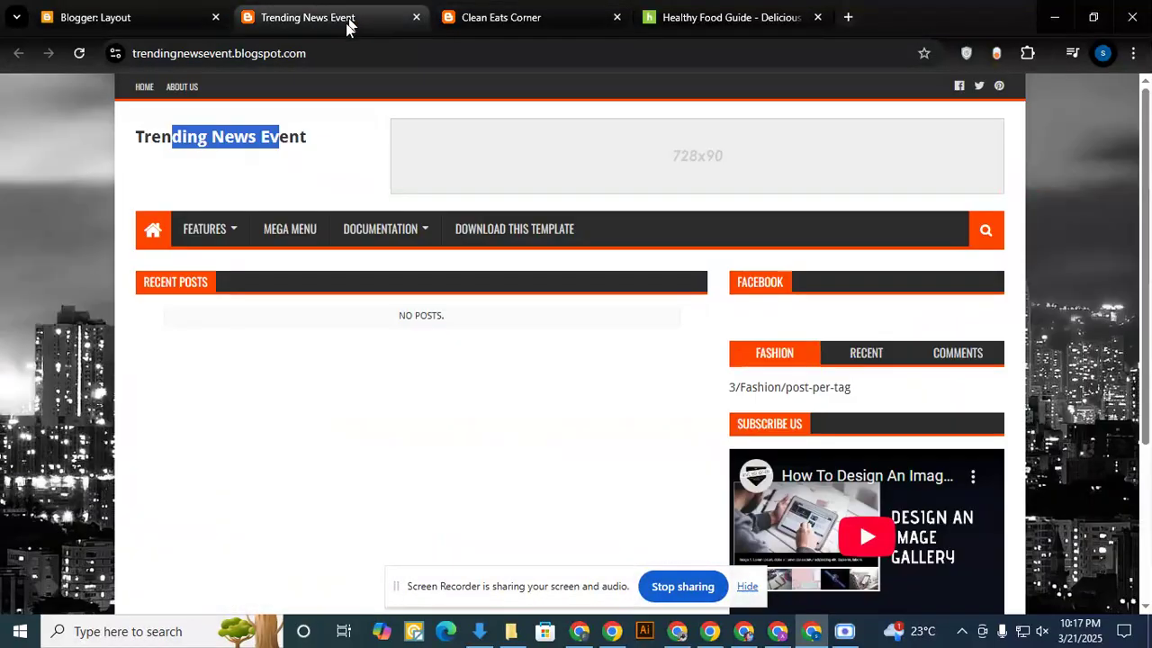
left_click(80, 54)
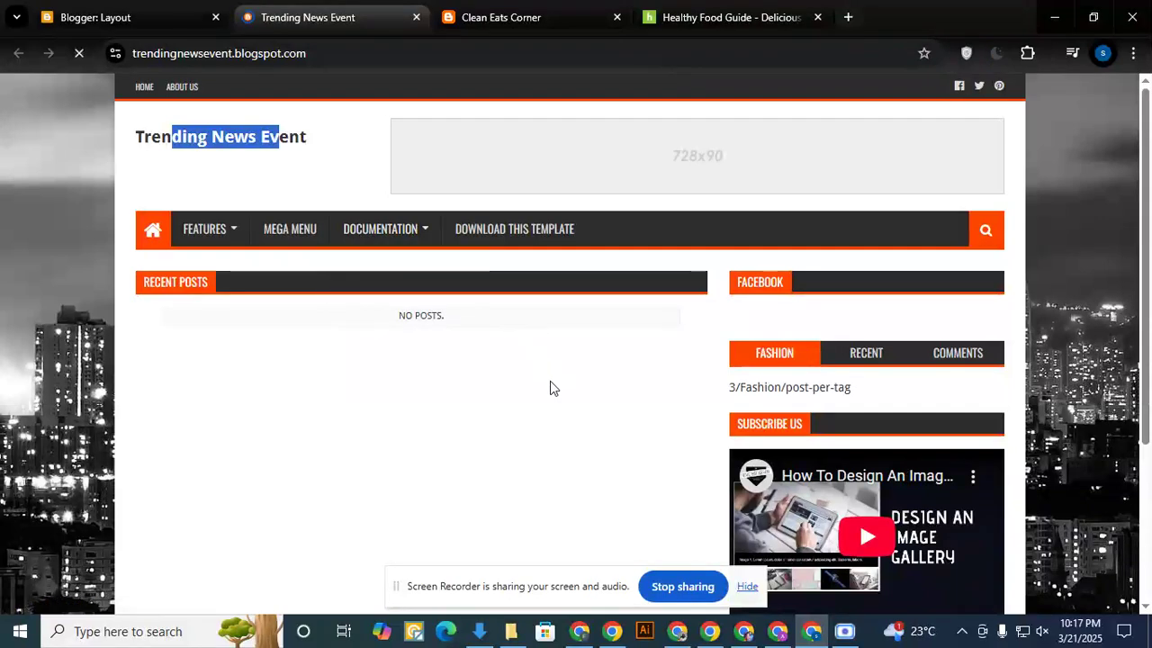
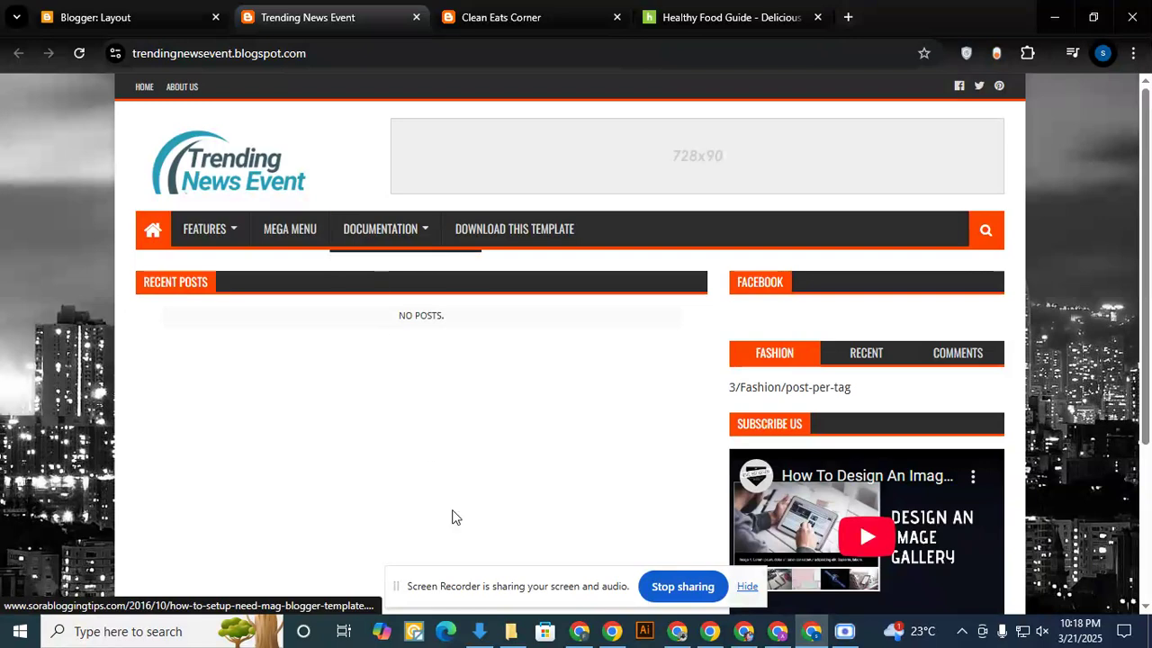
- Close the Blue Waves Surfing Club Logo design in Canva and return to the Blogger layout to check the 728x90 header ad slot
left_click(579, 630)
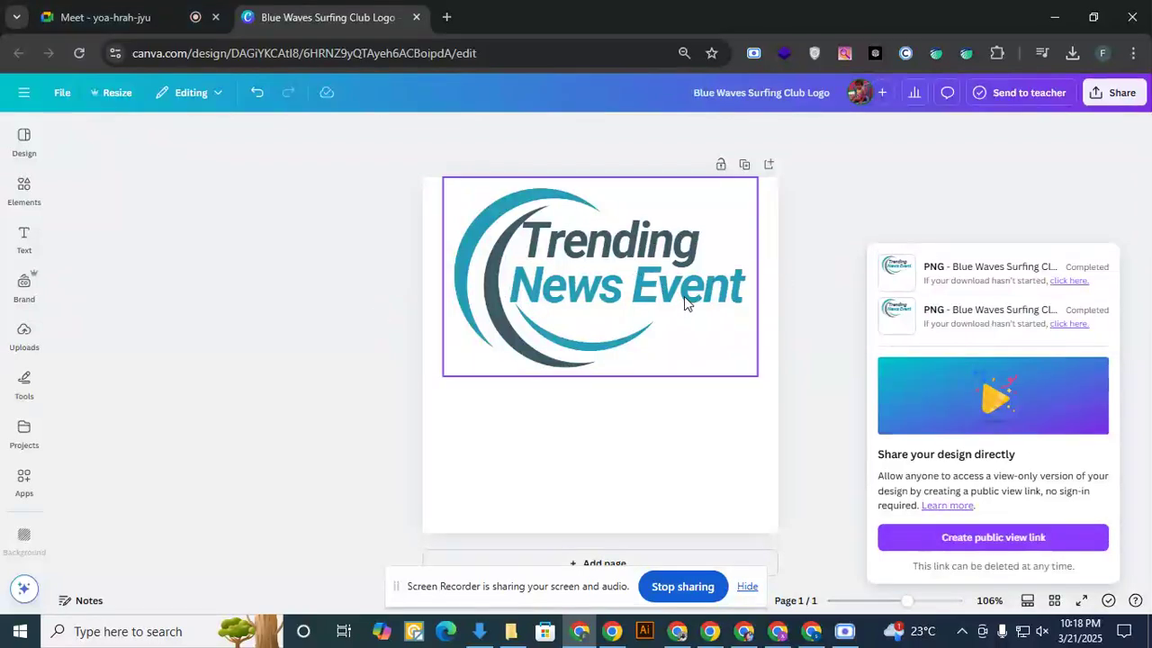
left_click(417, 18)
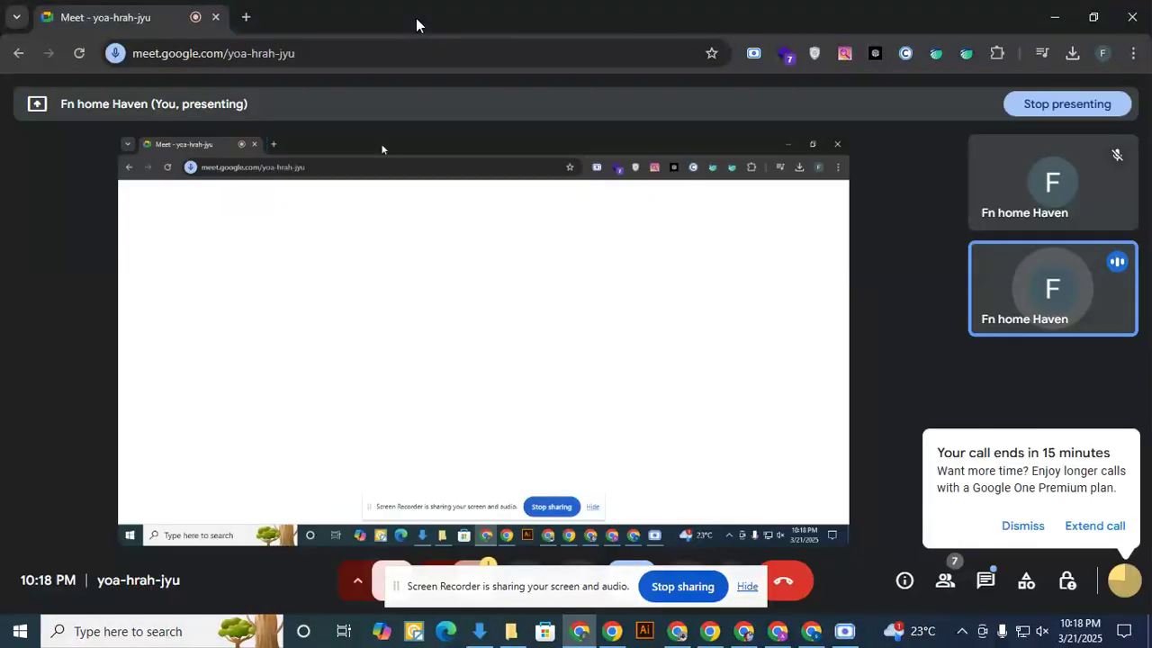
left_click(810, 635)
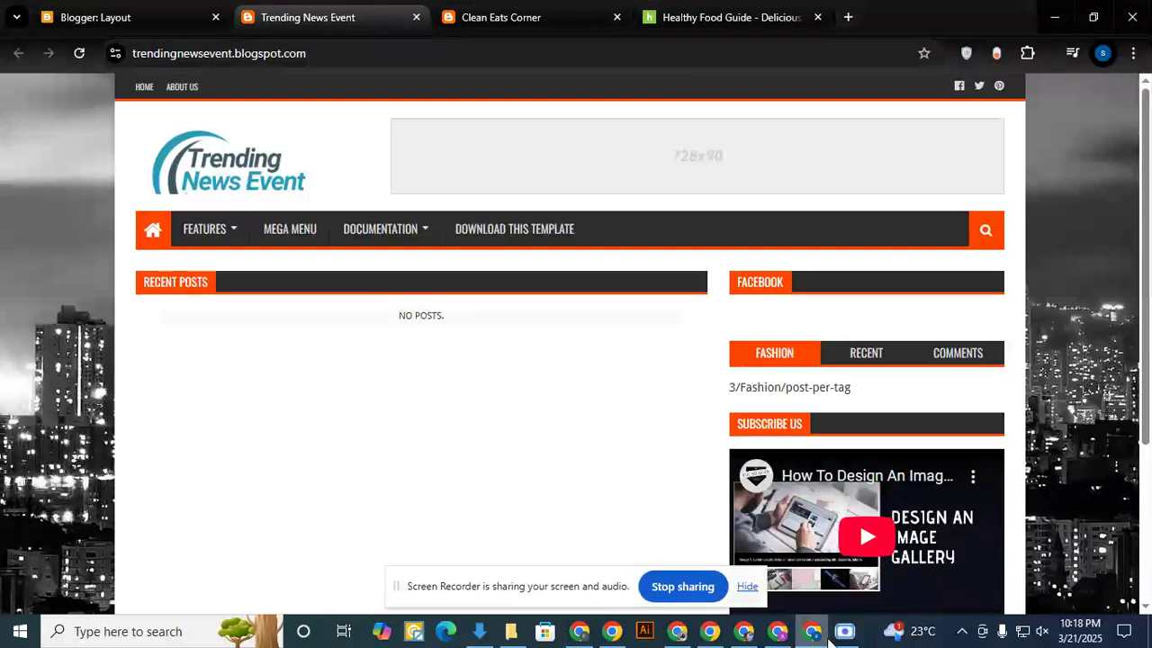
left_click(844, 633)
left_click(844, 632)
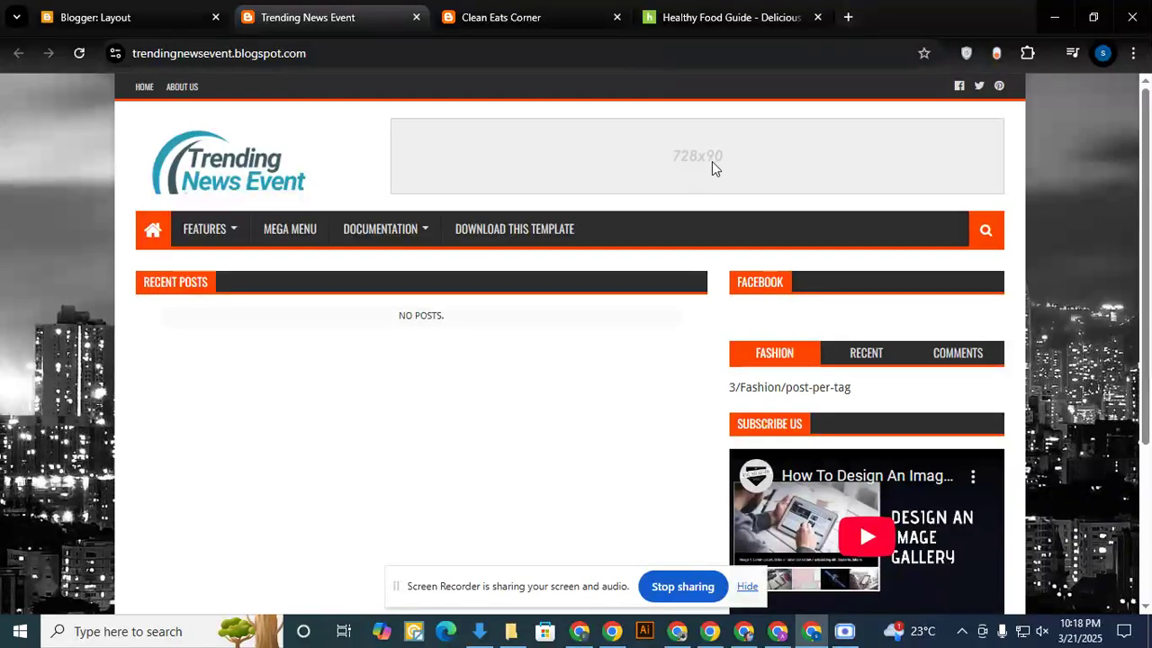
left_click(108, 20)
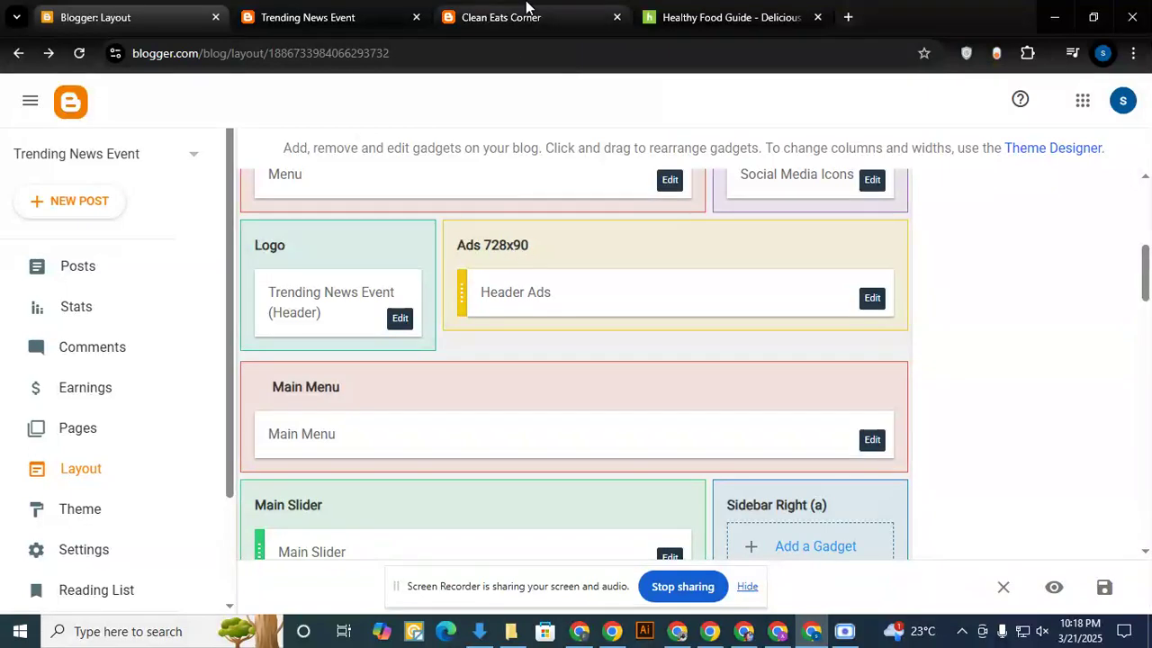
- Switch to the browser window with the meeting and open the Canva home page in a new tab
left_click(578, 631)
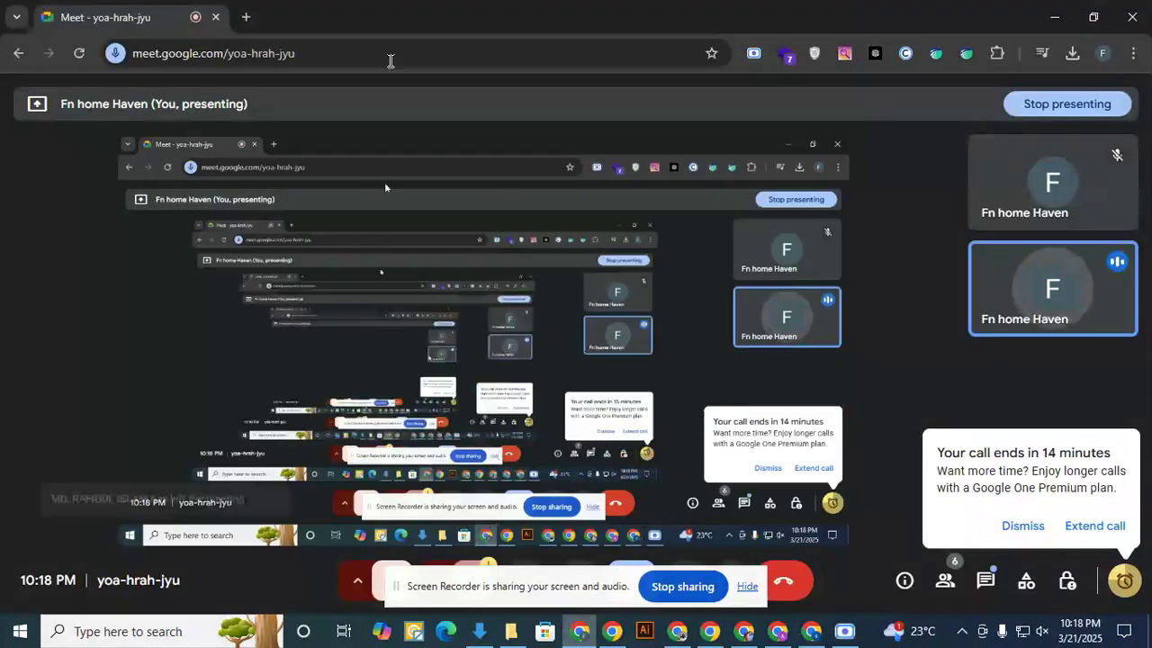
left_click(244, 18)
type("ca")
key("Return")
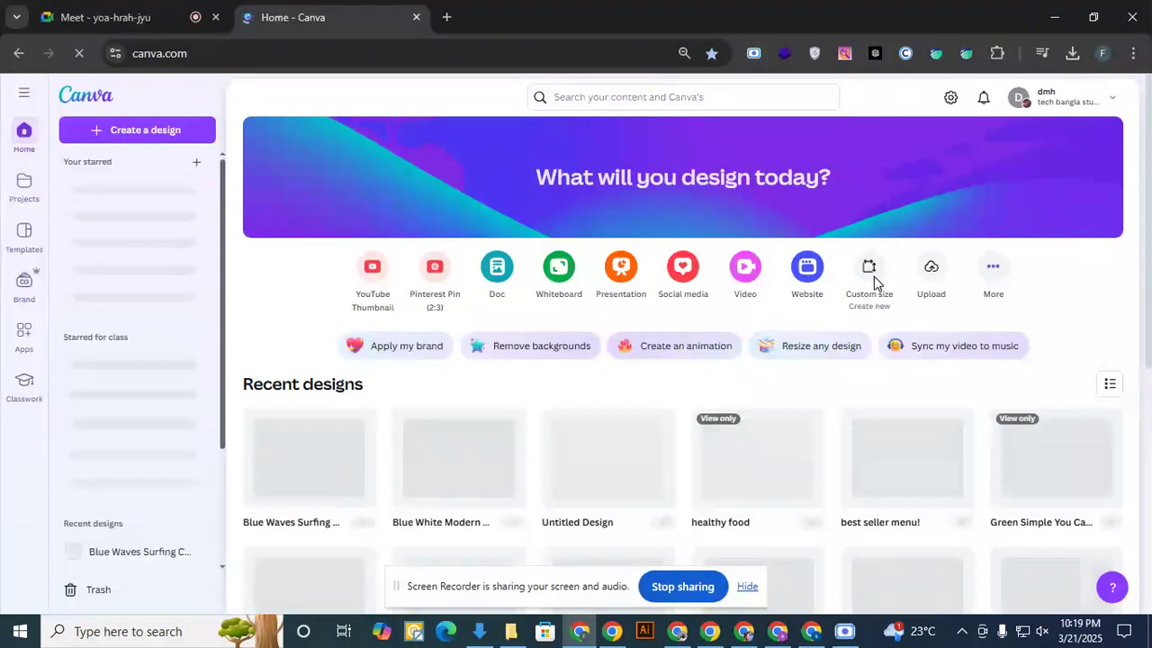
- Create a new custom-size Canva design 728 px wide and 90 px high
left_click(873, 279)
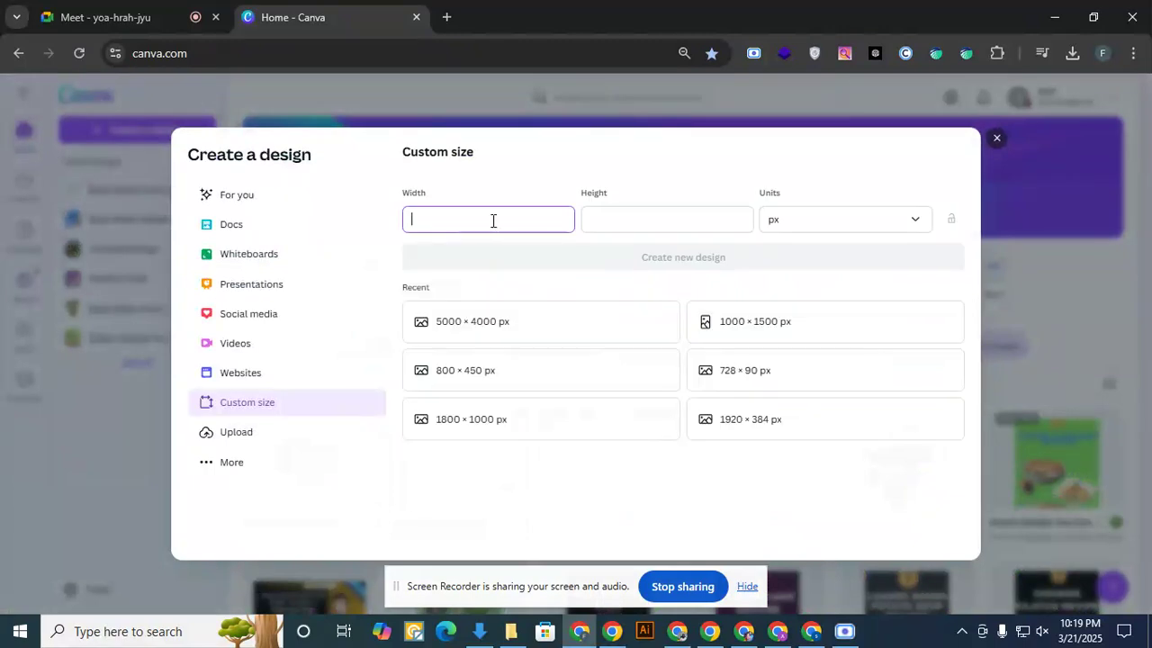
type("728")
left_click(640, 221)
type("9")
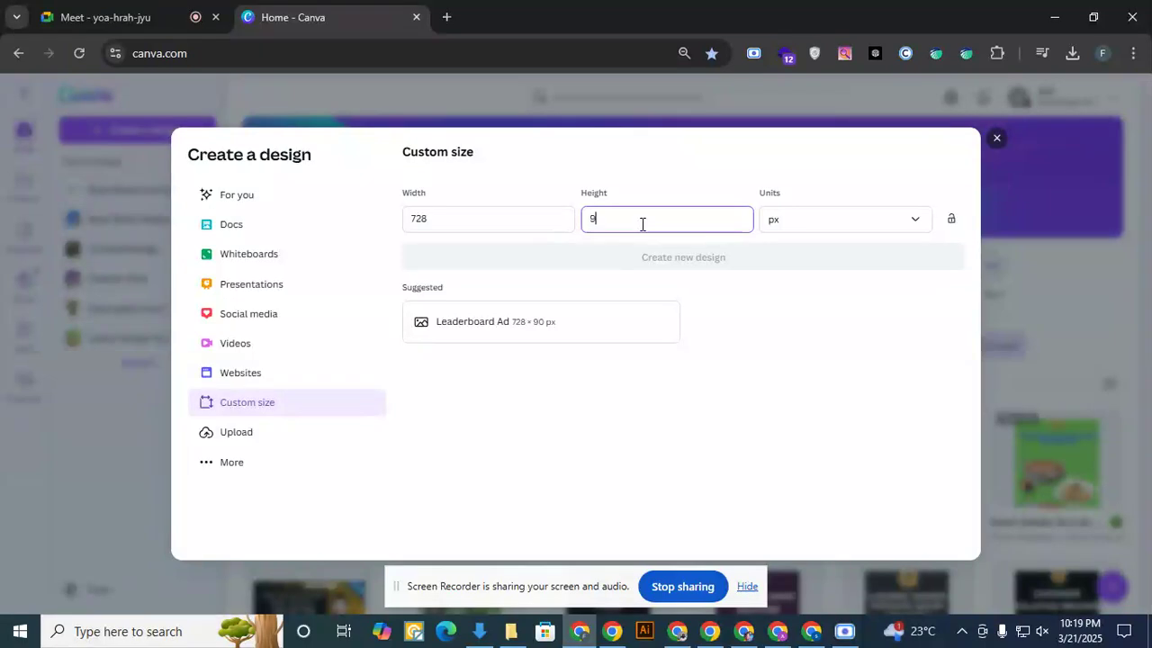
type("0")
left_click(705, 261)
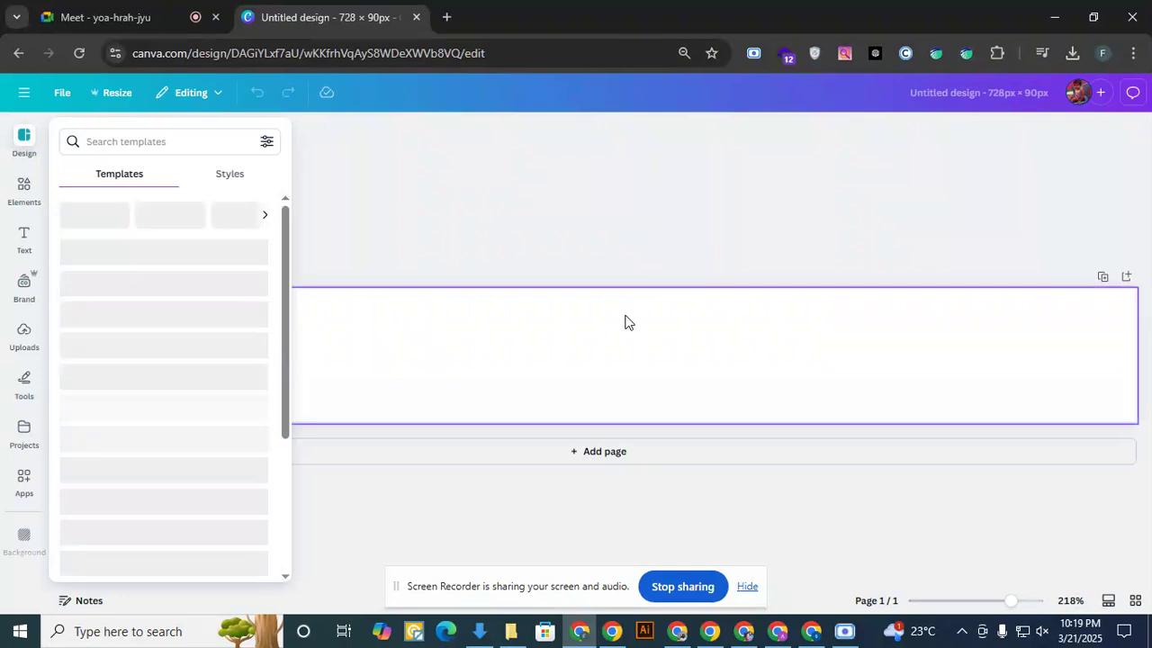
- Search the design templates for news to find a layout for the blank banner
left_click(428, 268)
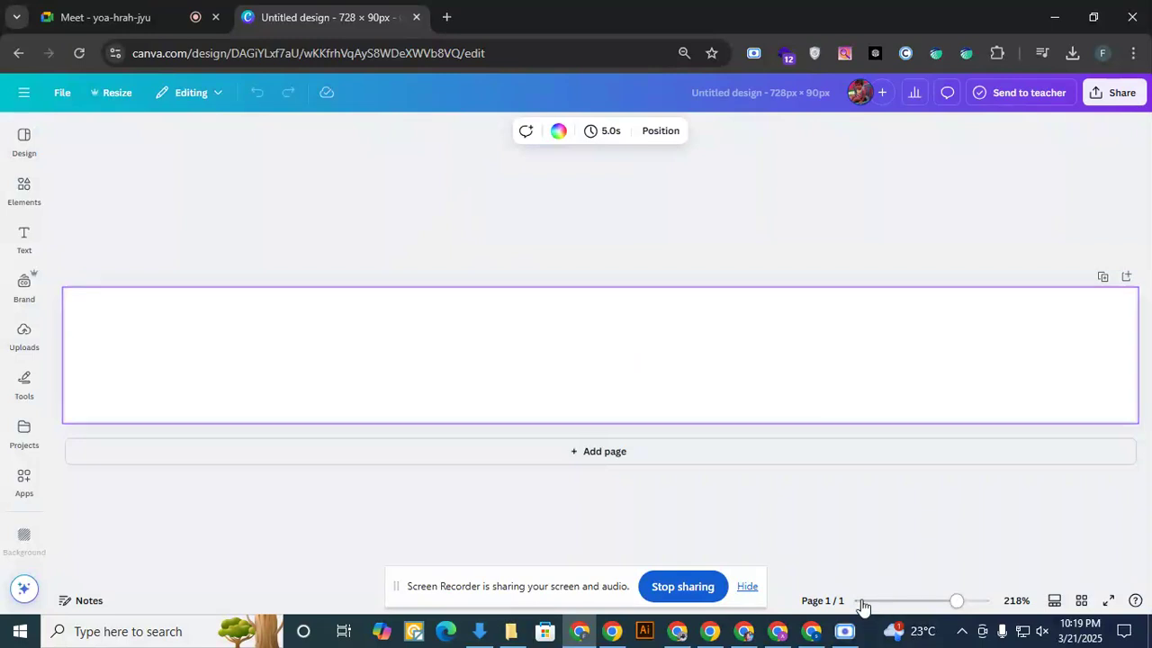
left_click_drag(956, 601, 932, 602)
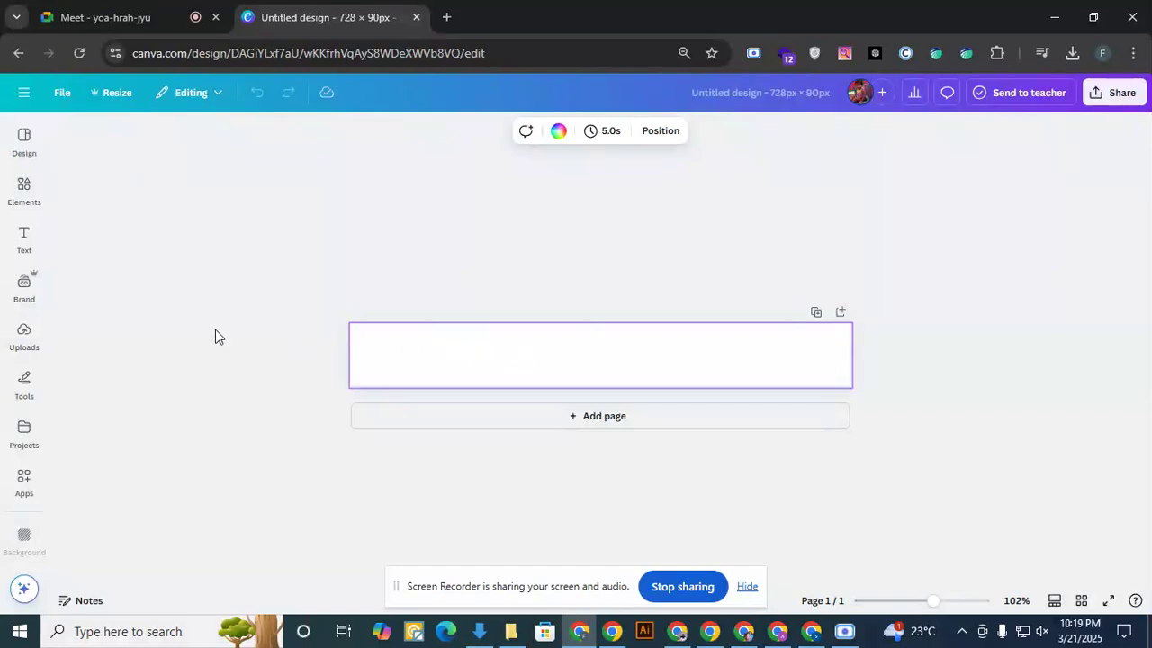
left_click(23, 335)
left_click(24, 185)
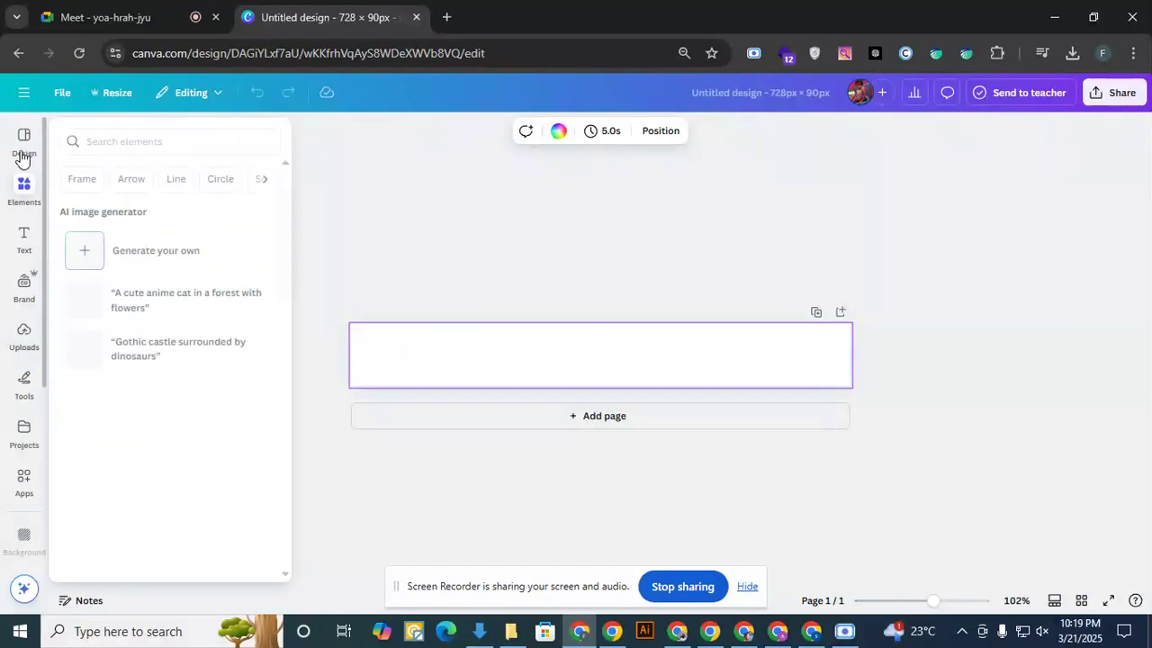
left_click(24, 139)
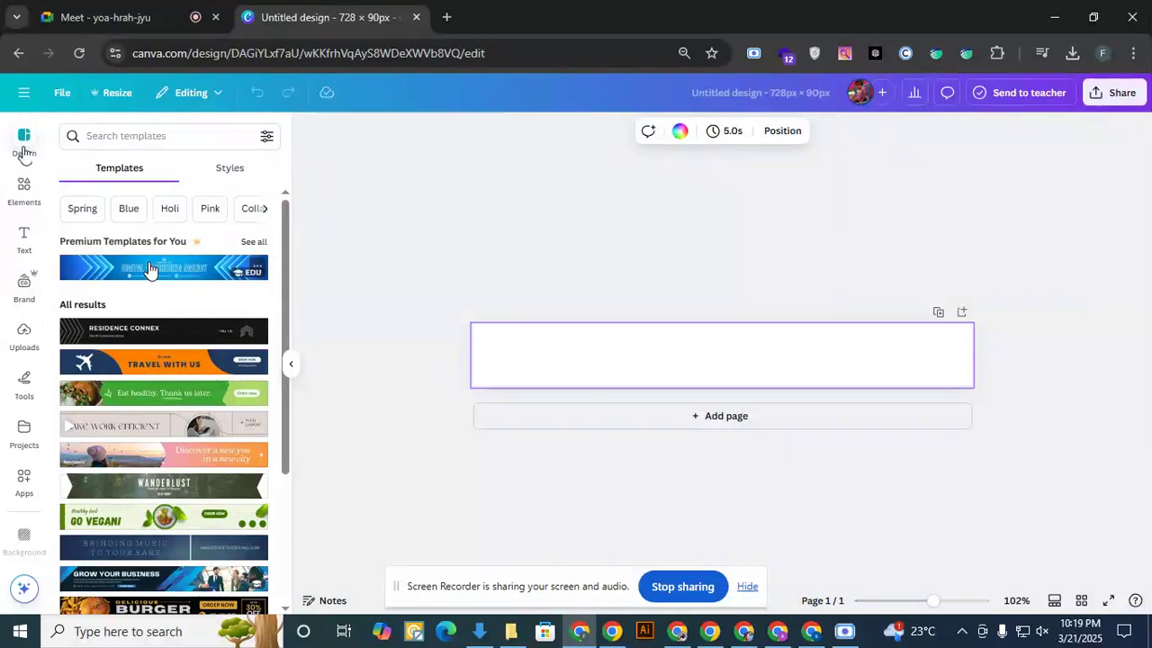
scroll(185, 385, "down", 5)
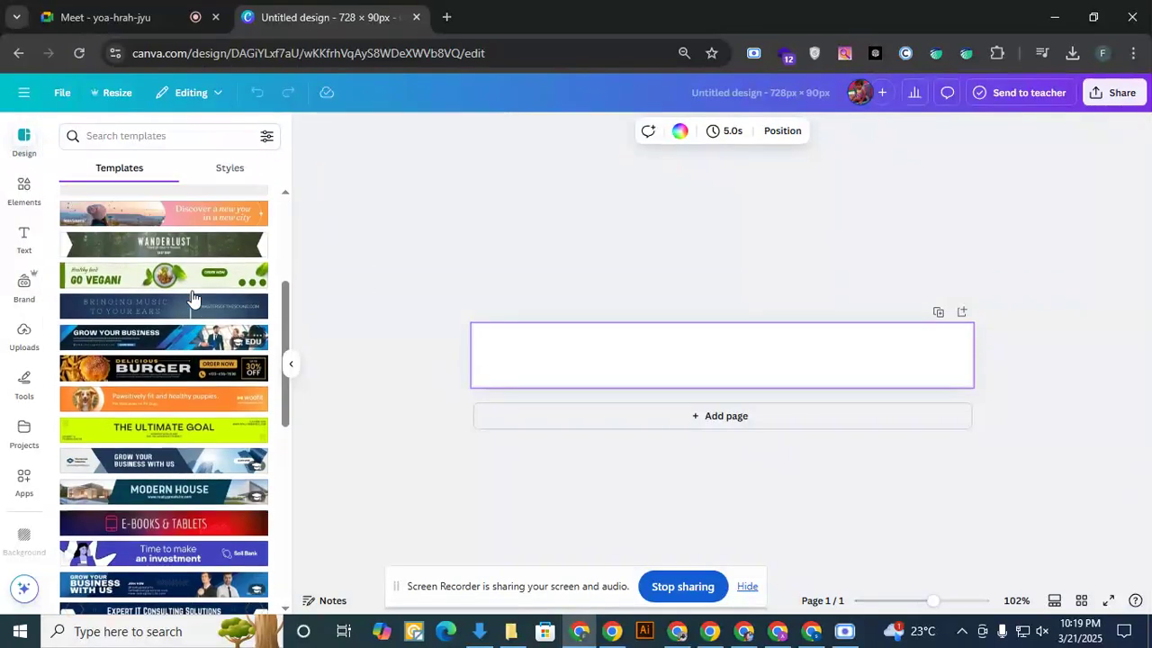
left_click(159, 134)
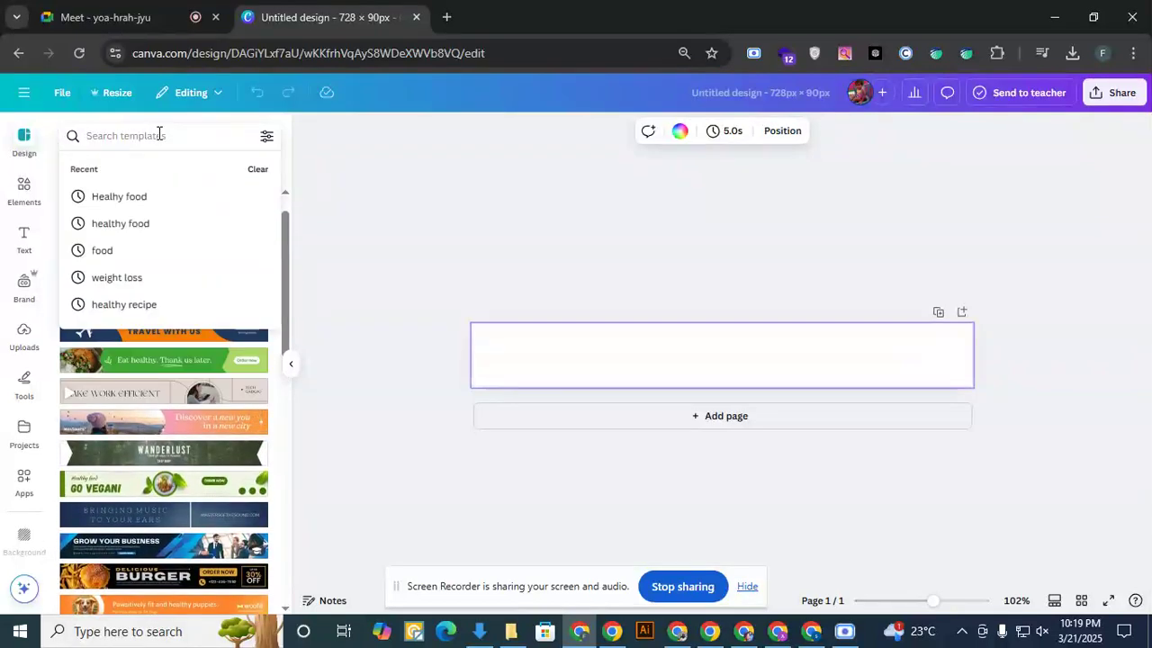
type("news")
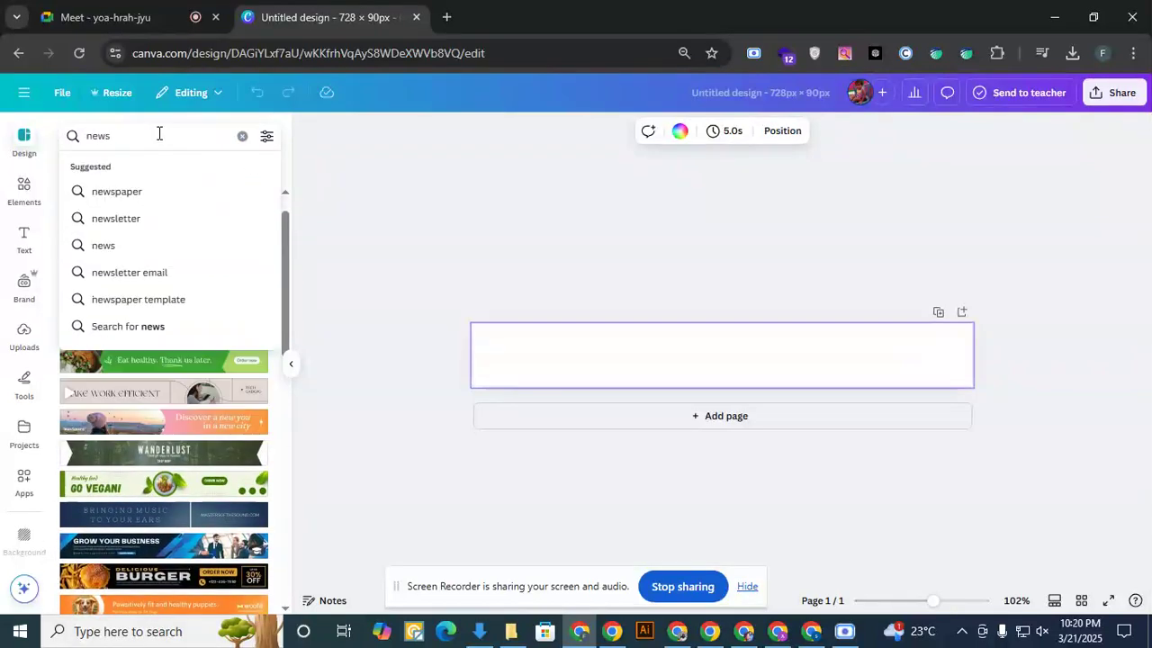
key("Return")
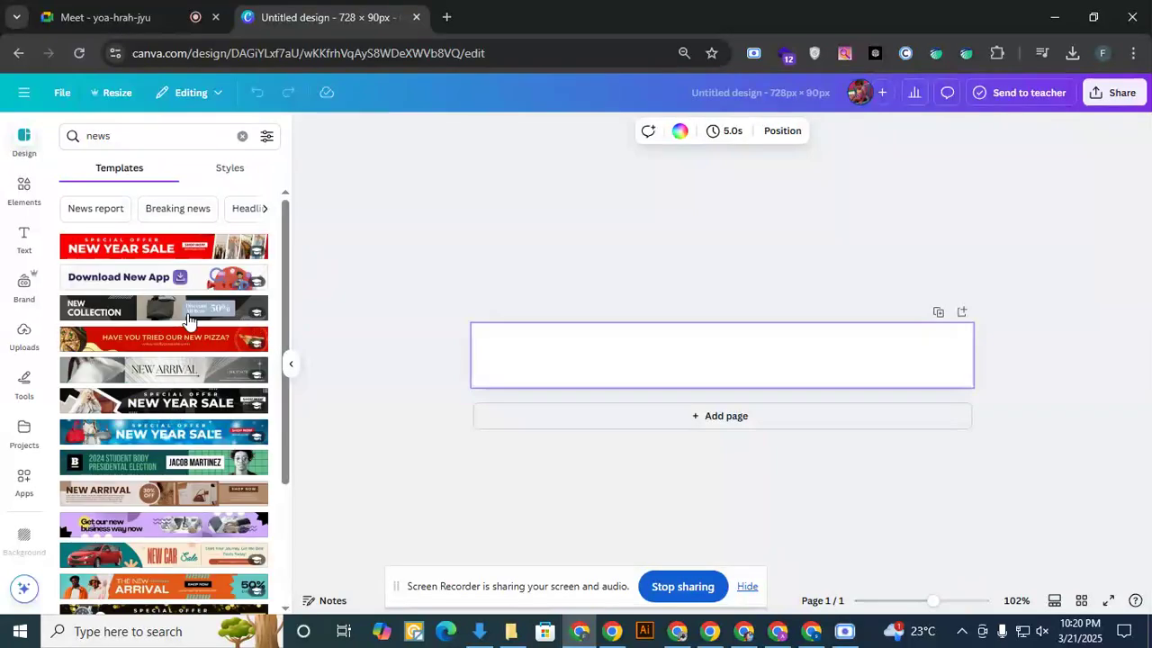
- Apply the Cream Yellow Modern Revolutionizing Success Leaderboard Ad template from the news results to the banner
scroll(189, 419, "down", 1)
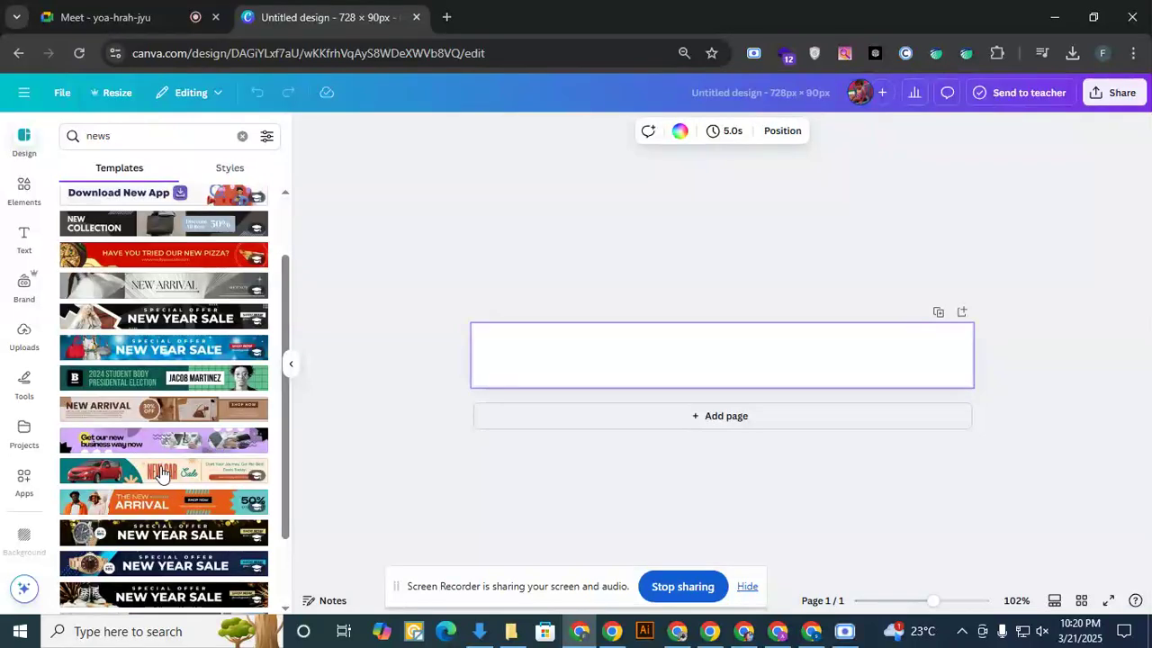
scroll(207, 459, "down", 2)
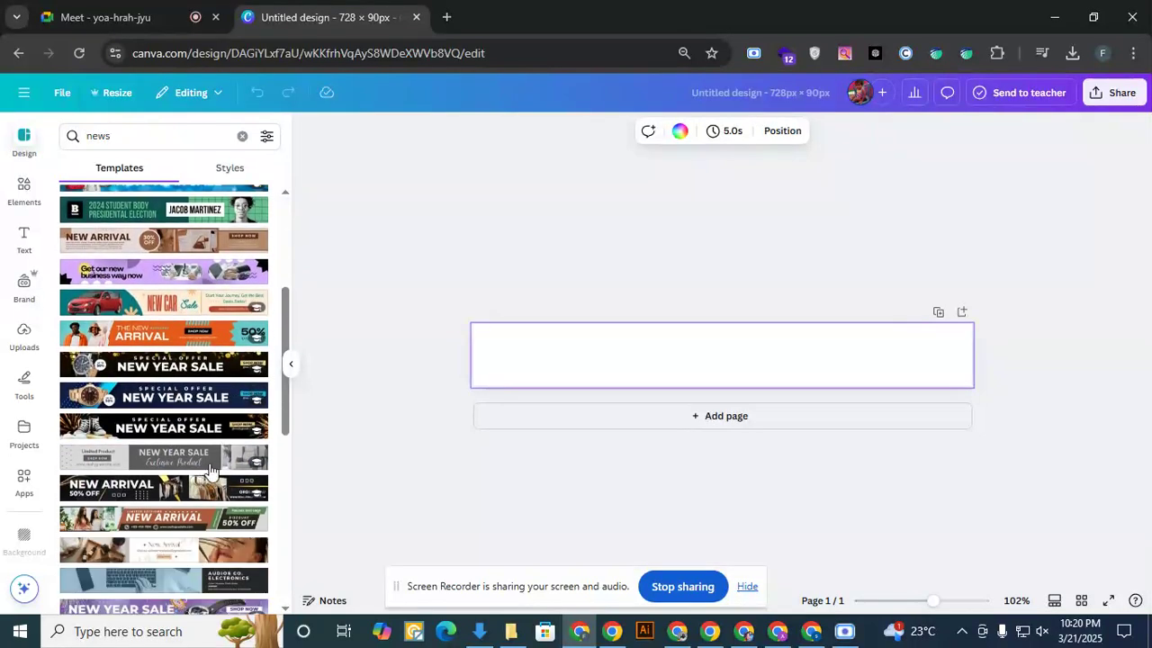
scroll(209, 468, "down", 2)
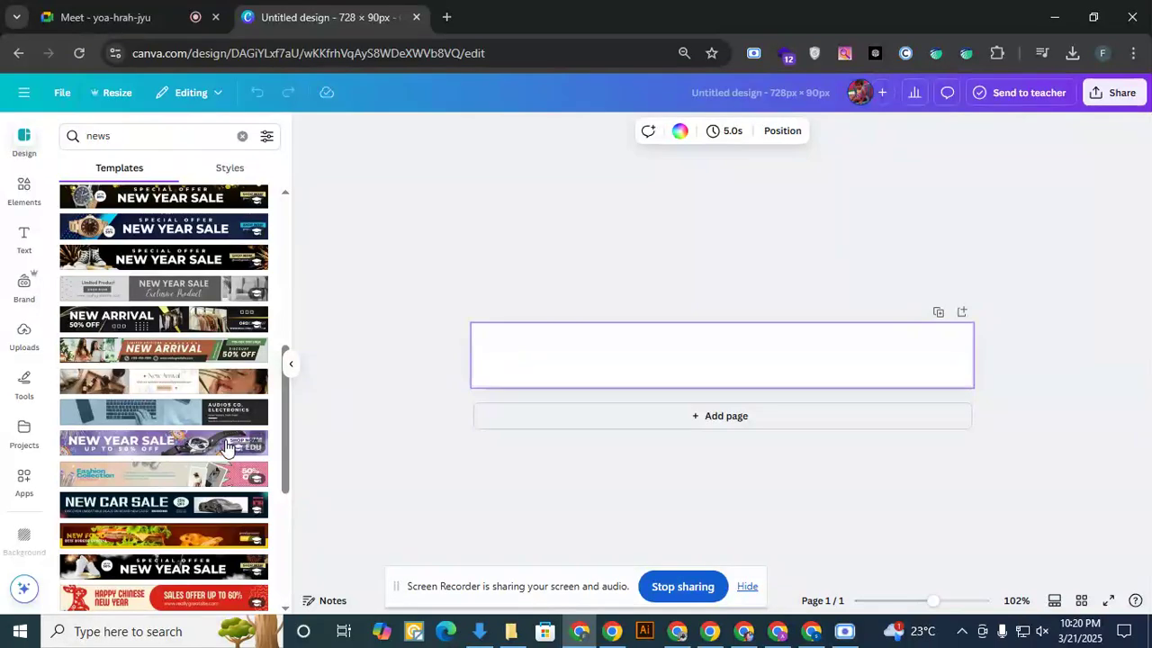
scroll(223, 454, "down", 2)
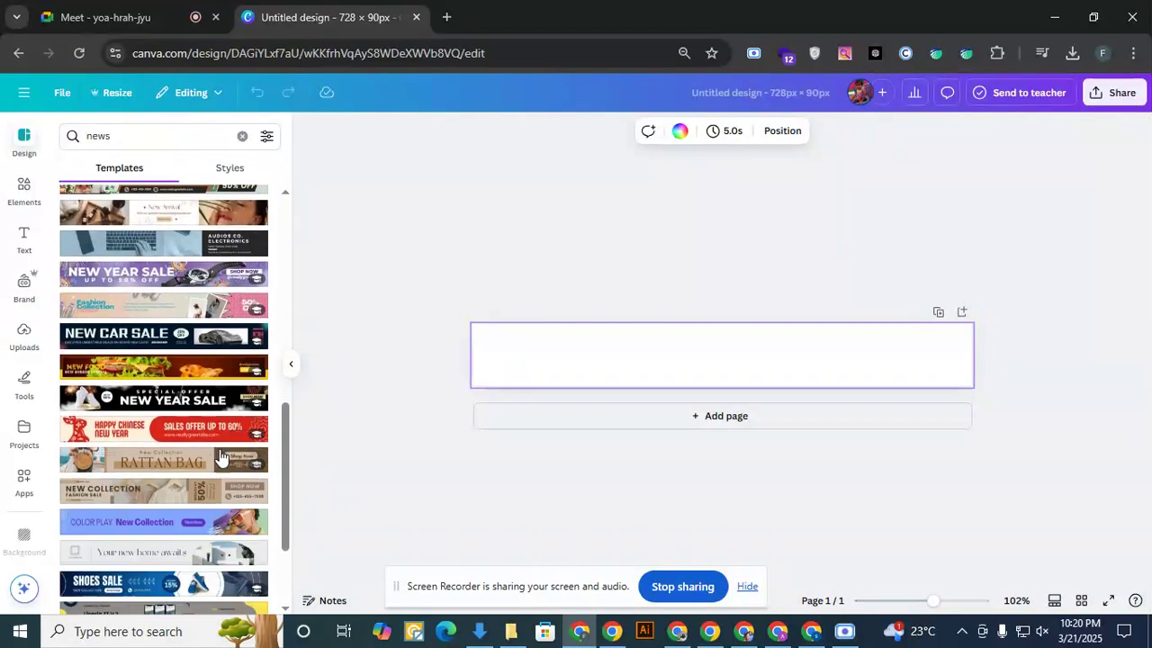
scroll(221, 459, "down", 3)
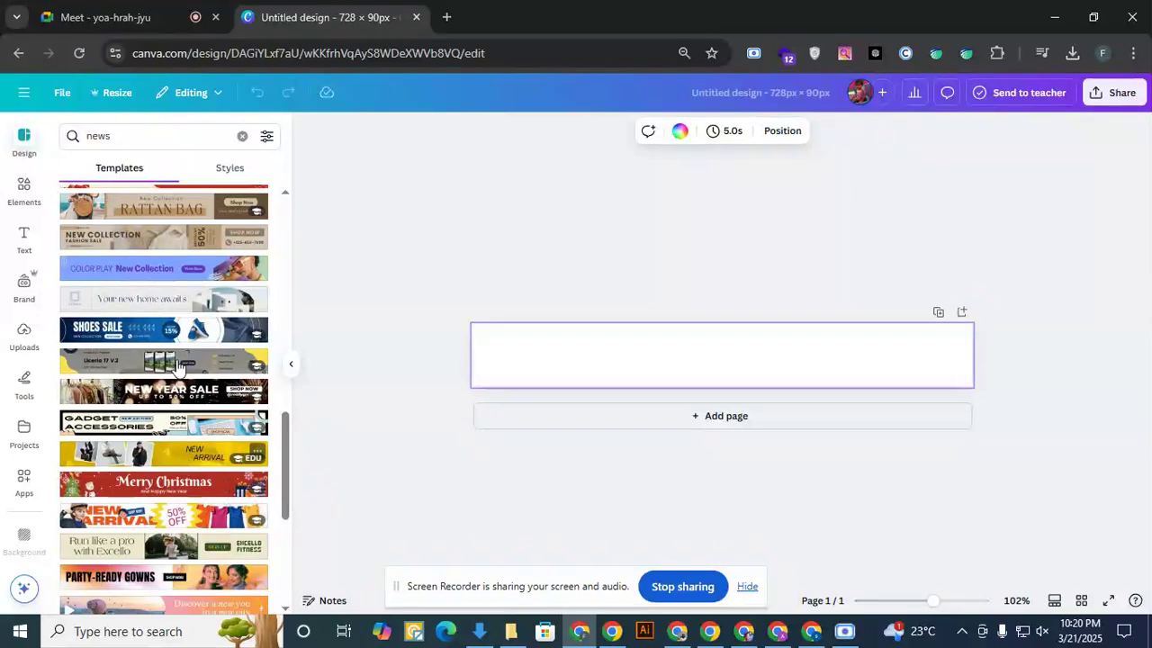
scroll(171, 311, "down", 2)
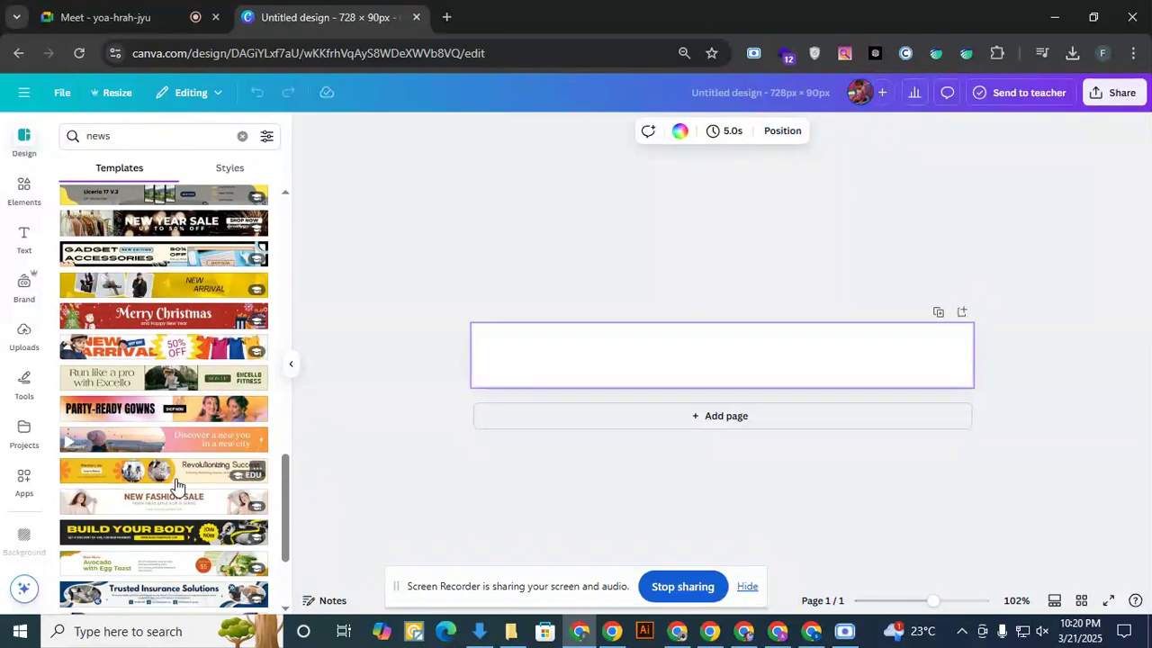
left_click(169, 477)
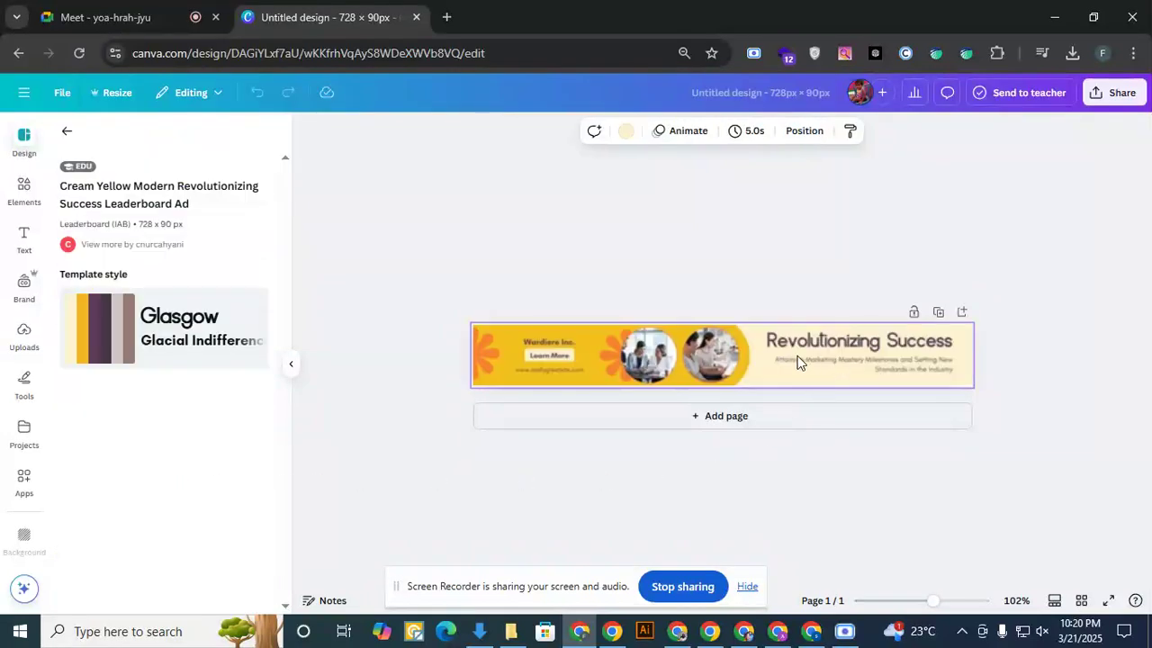
- Go back to the template results and apply the Blue and White Modern Insurance Solutions Leaderboard Ad template to the banner
left_click(23, 144)
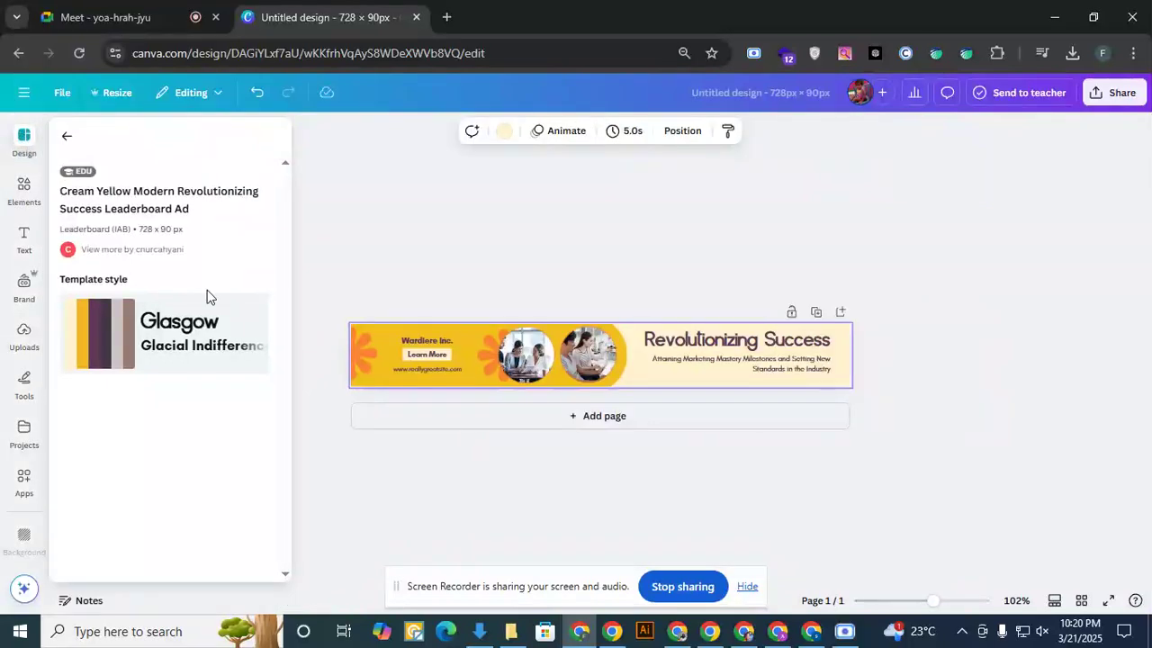
left_click(23, 144)
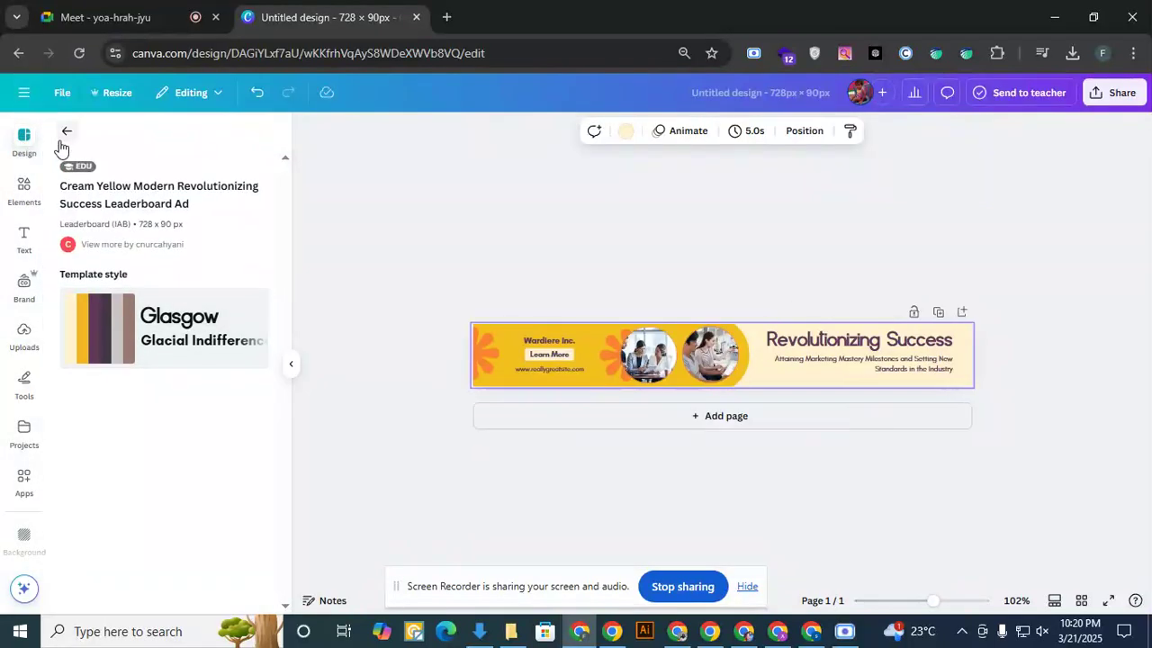
left_click(65, 138)
scroll(202, 466, "down", 2)
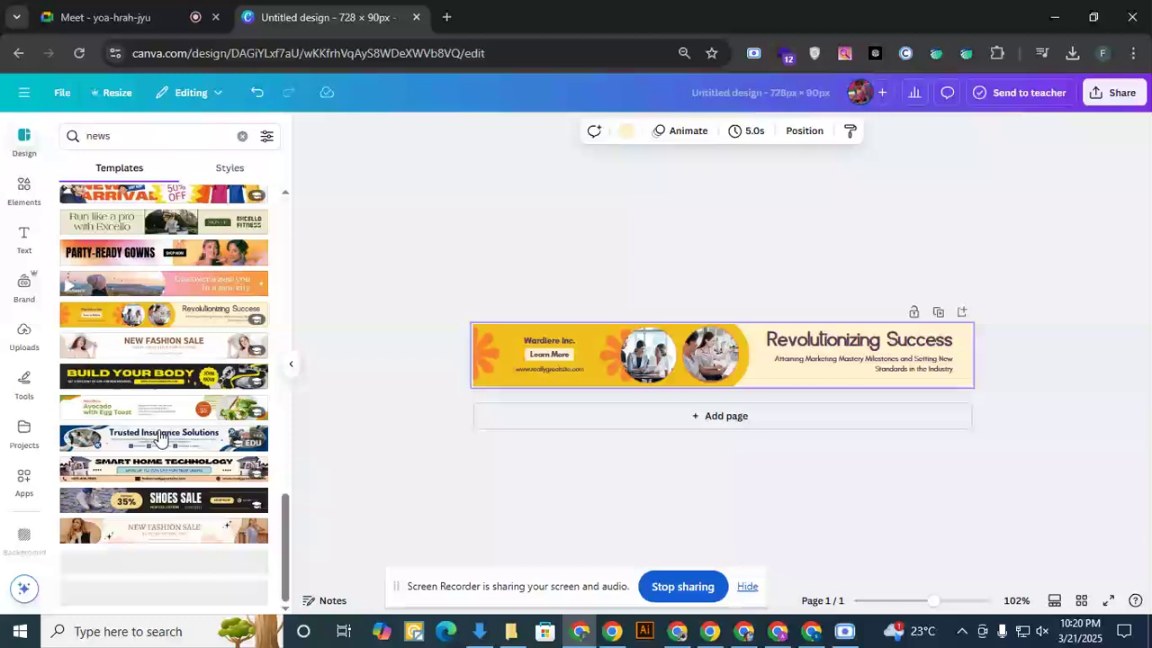
left_click(149, 438)
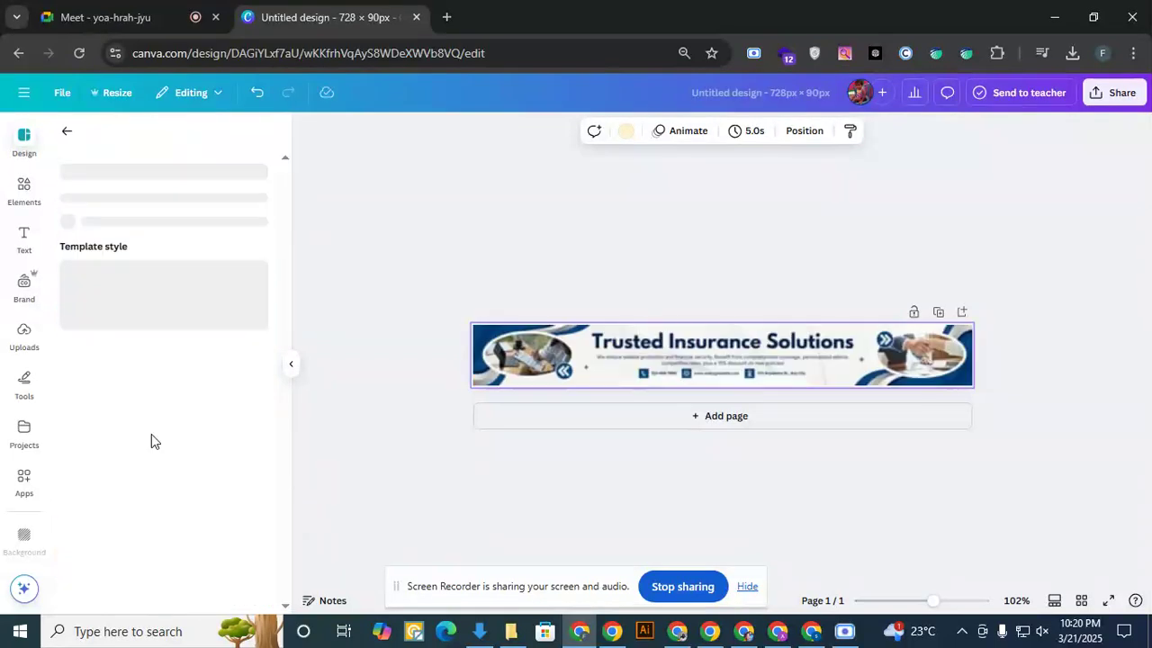
- Delete the small description text and the contact details row with its icons below the banner heading
left_click(836, 375)
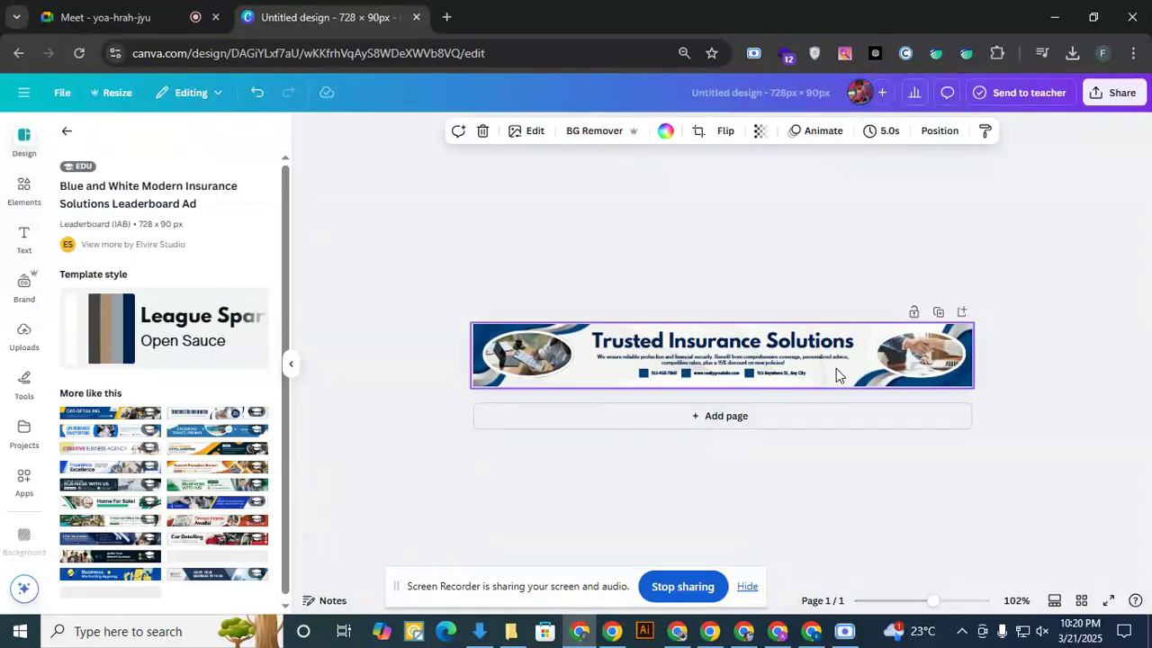
left_click(732, 359)
key("Delete")
left_click(736, 376)
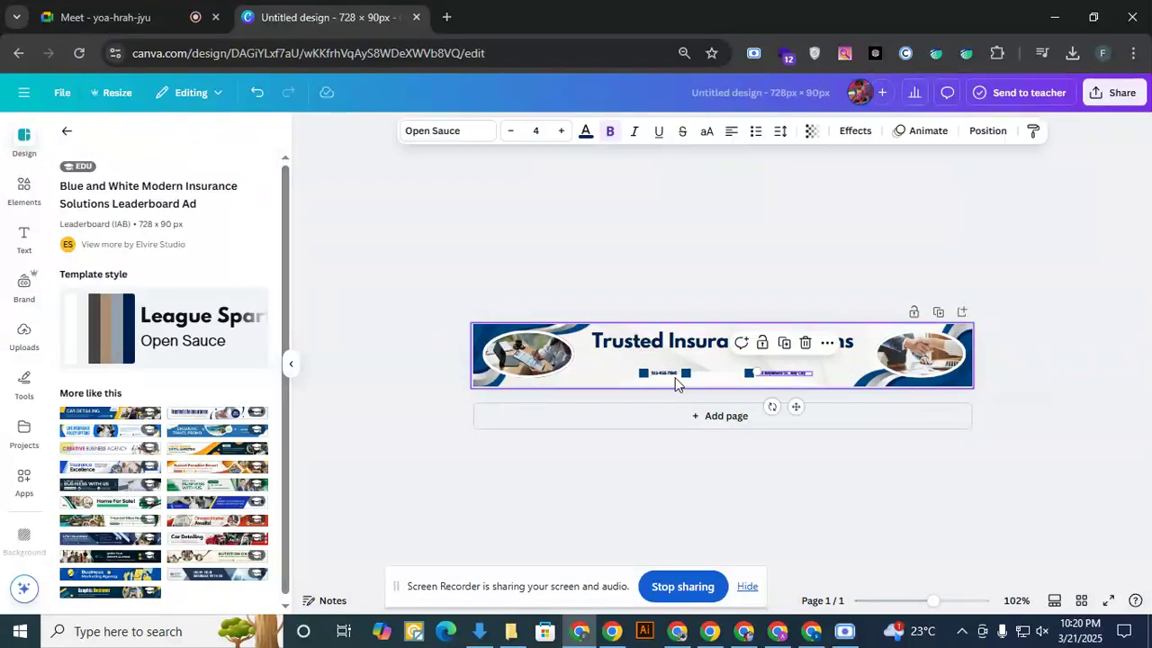
key("Delete")
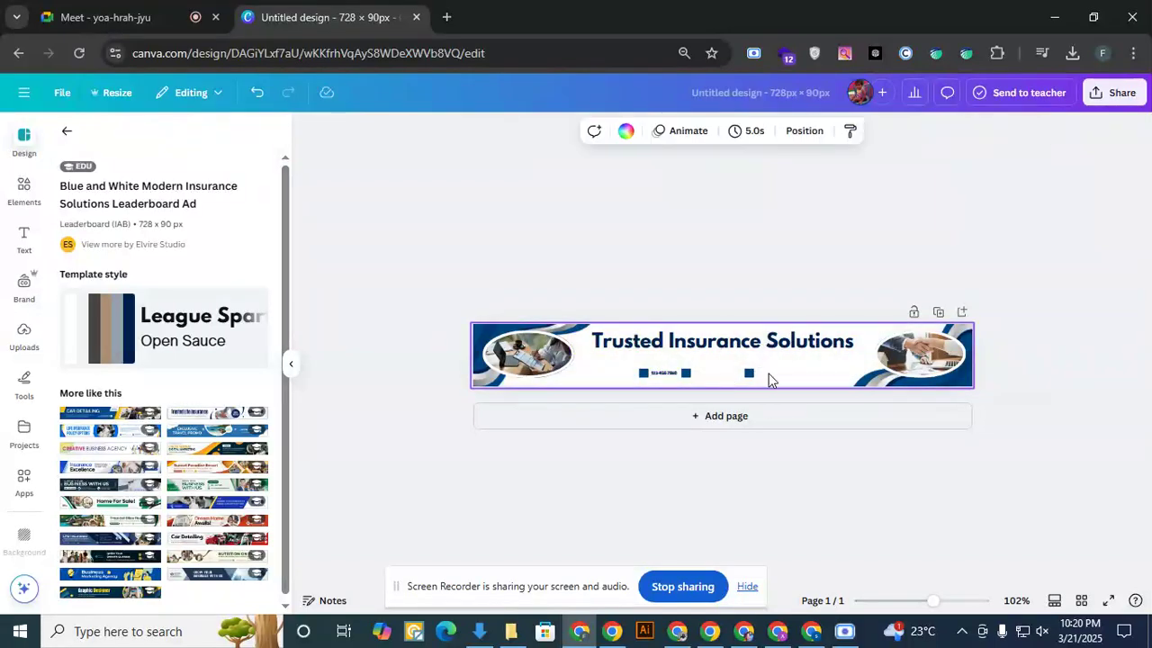
left_click(632, 375)
key("Delete")
- Switch to the Trending News Event blog, copy trendingnewsevent from its web address, and close the Healthy Food Guide page
left_click(712, 358)
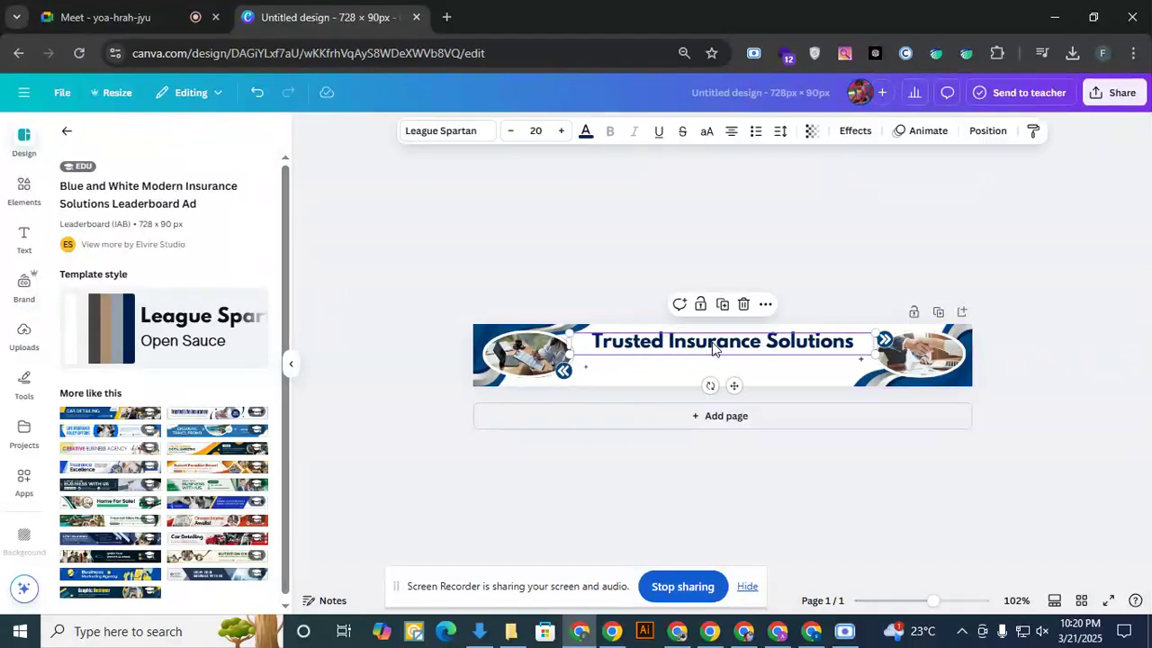
left_click(712, 343)
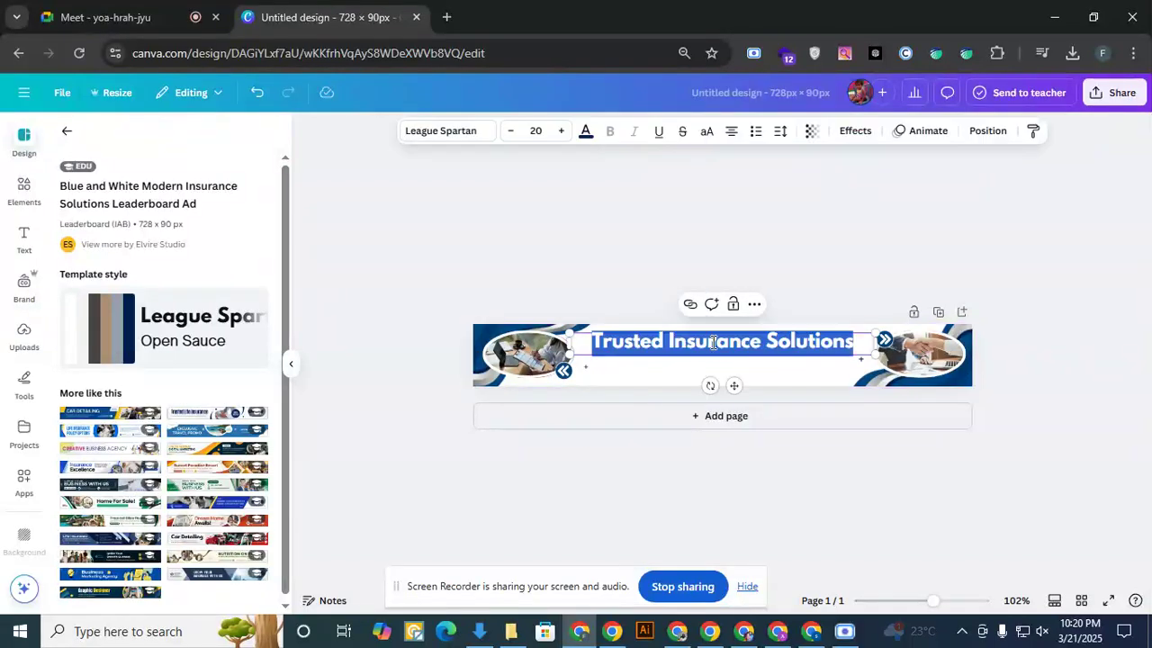
left_click(679, 635)
left_click(678, 636)
left_click(814, 635)
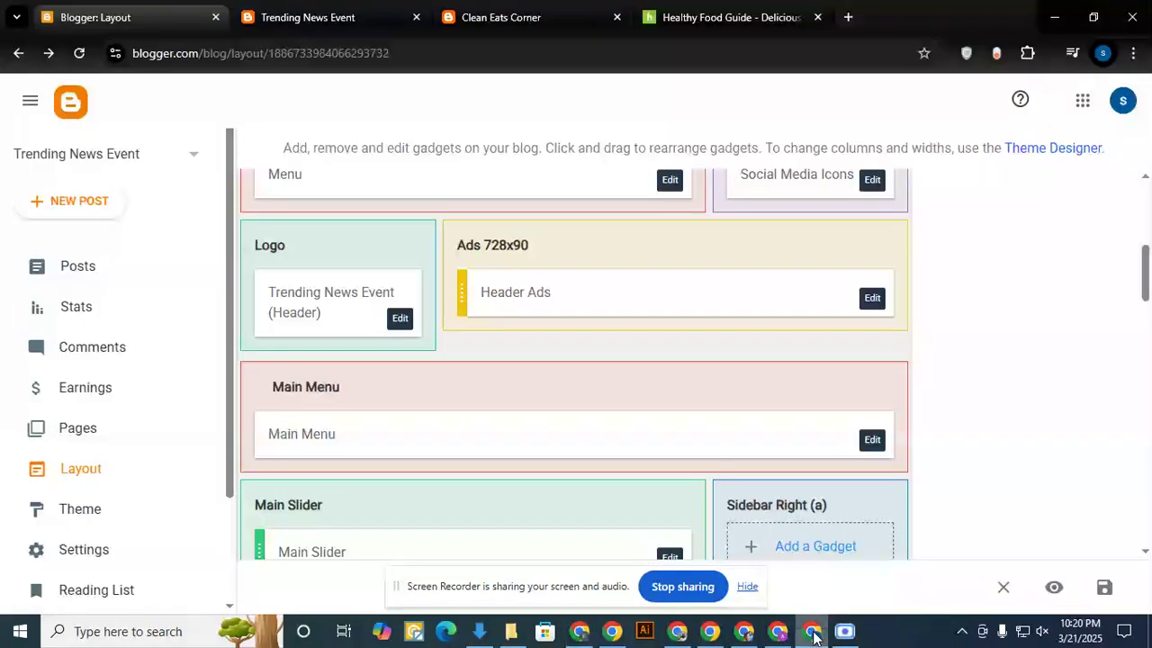
left_click(329, 15)
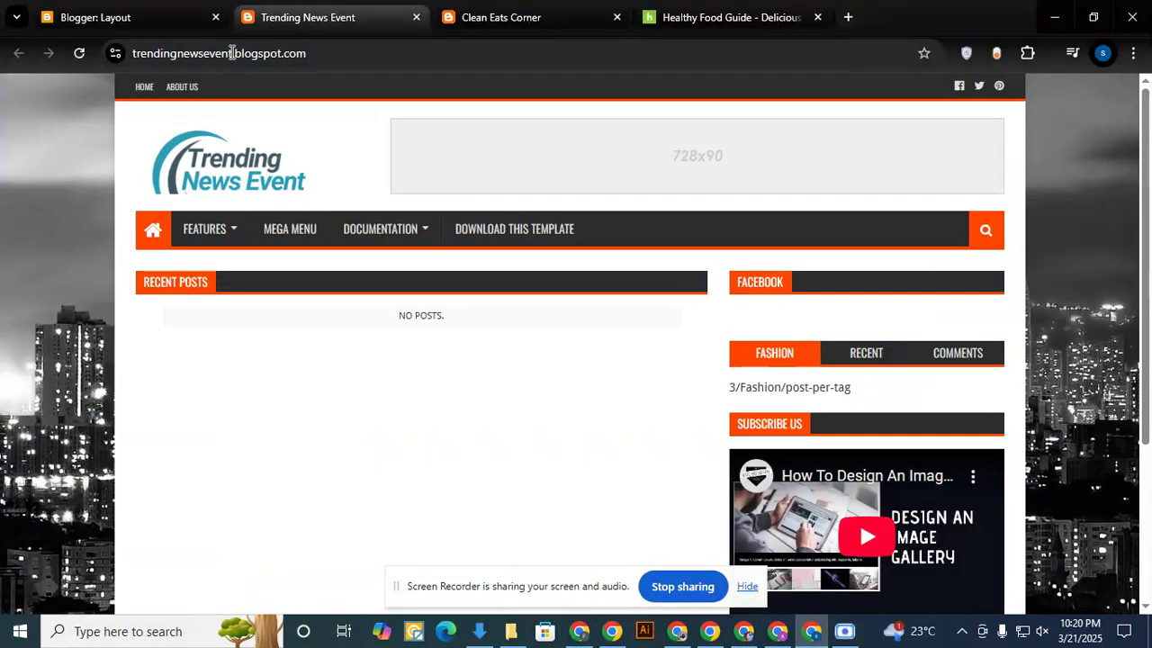
double_click(214, 53)
key("ctrl+c")
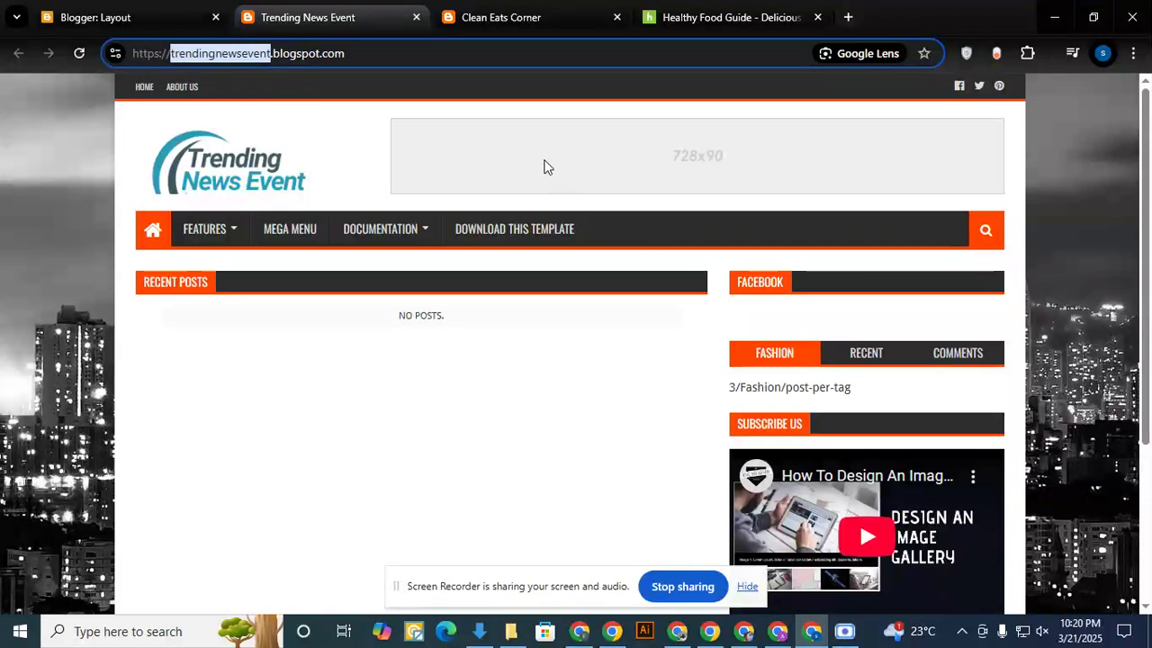
left_click(817, 17)
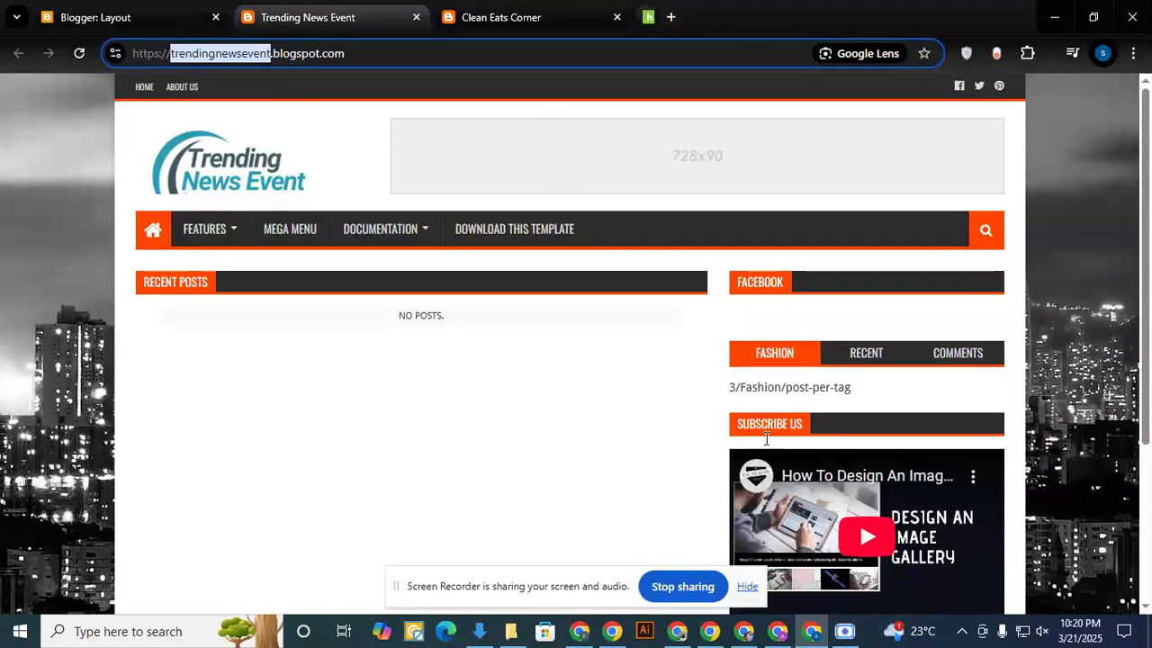
- Return to the Canva banner and replace the Trusted Insurance Solutions heading with the copied blog name
left_click(580, 631)
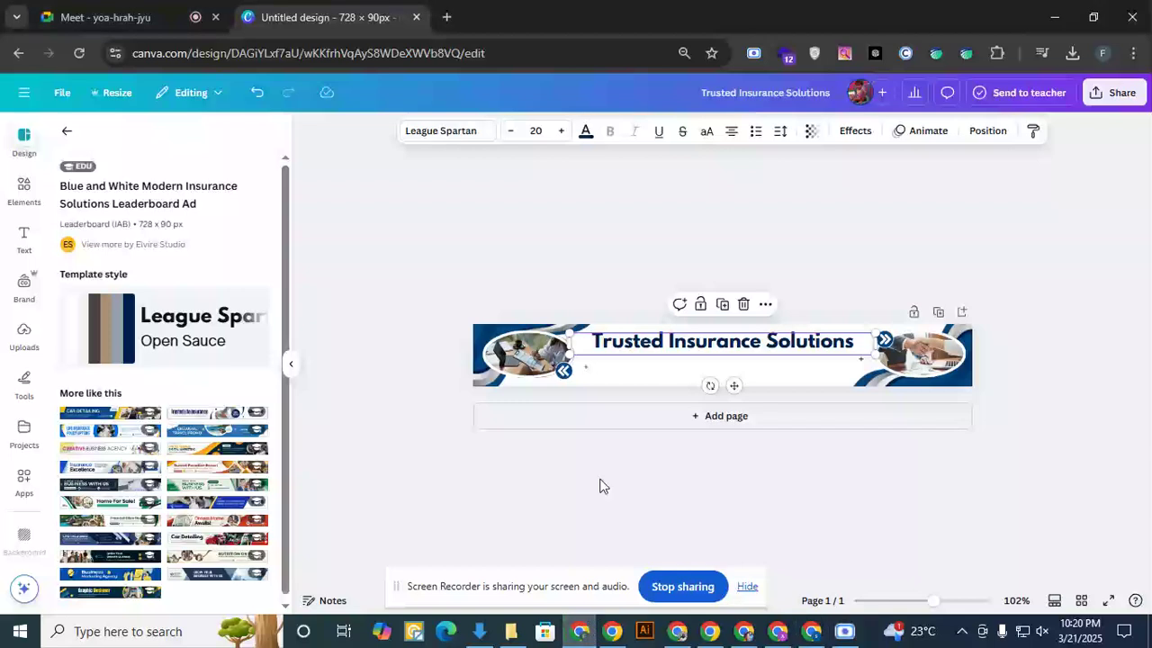
double_click(682, 341)
key("ctrl+v")
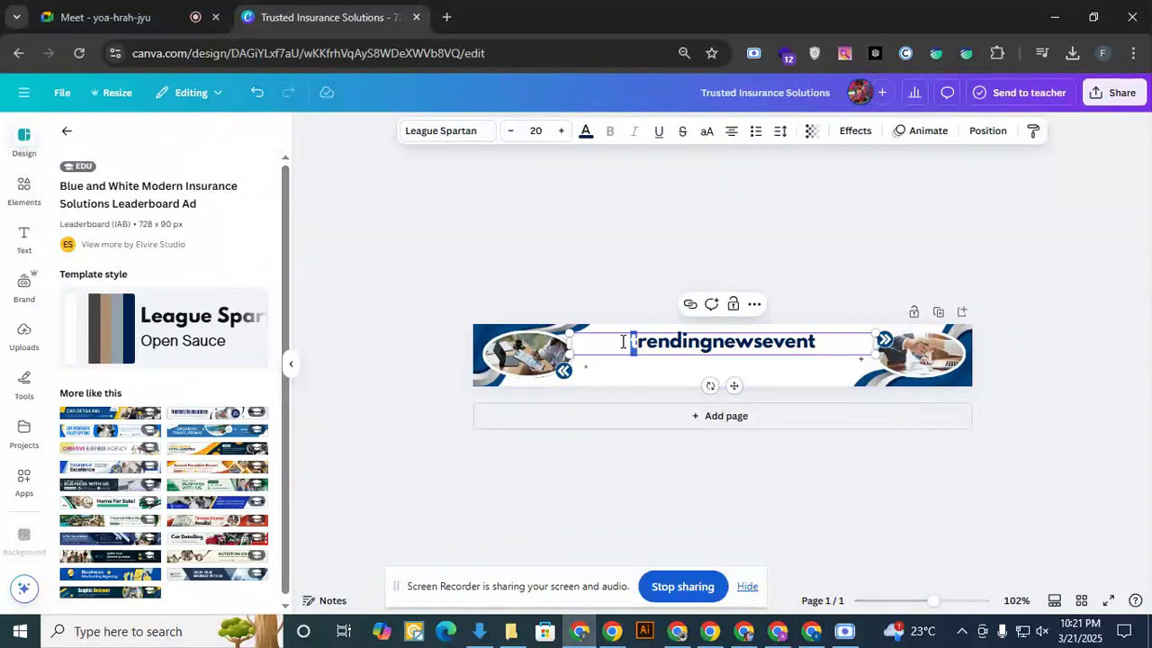
- Split the pasted heading into separate words with capital initials so that it reads Trending News Event
type("T")
left_click(717, 345)
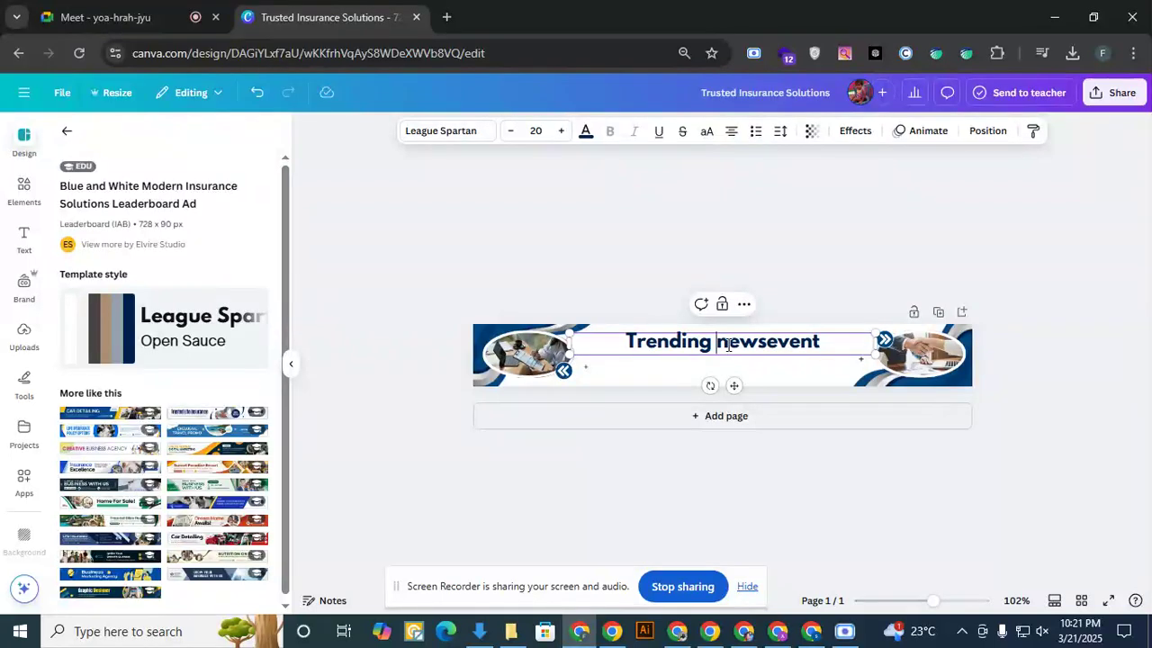
left_click_drag(723, 344, 733, 345)
type("N")
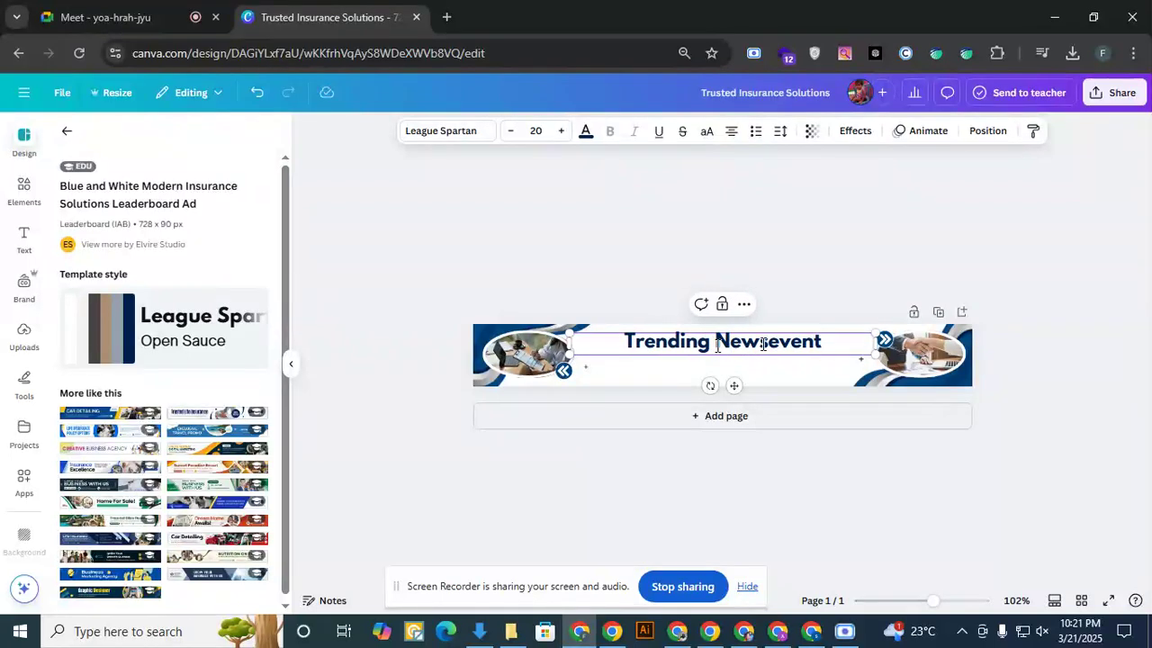
left_click(775, 345)
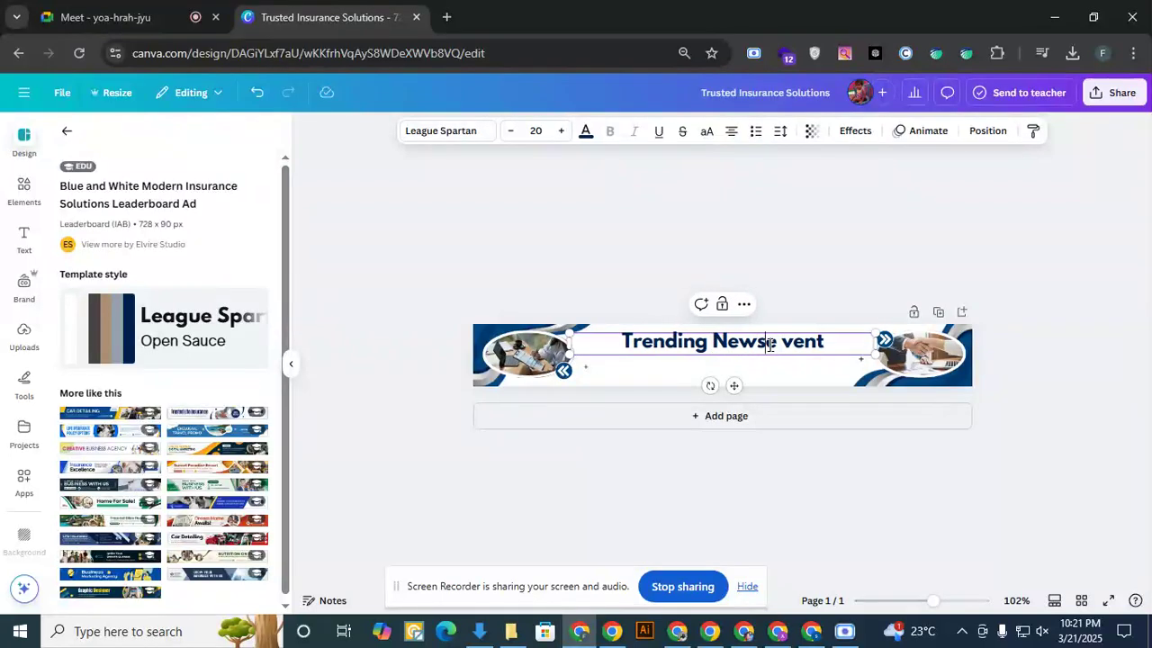
left_click(770, 345)
left_click(786, 342)
key("BackSpace")
double_click(786, 345)
key("Left")
type("E")
- Enlarge the Trending News Event heading to a font size of about 26.2 and position it between the two photos
left_click_drag(736, 346, 731, 353)
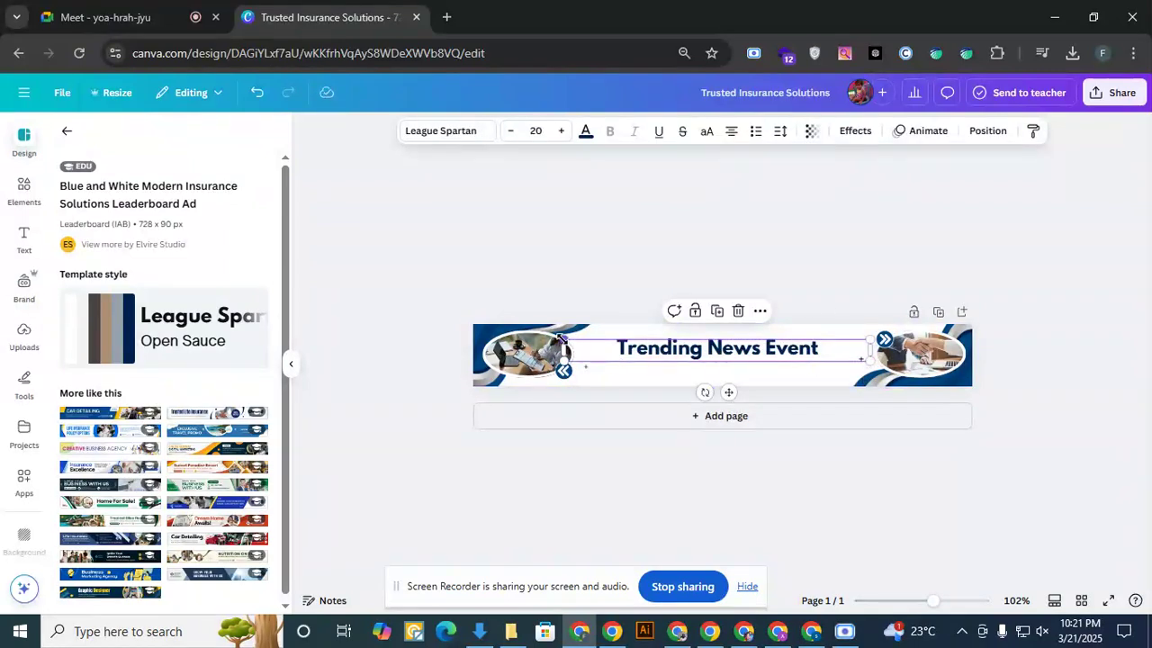
left_click_drag(558, 338, 533, 335)
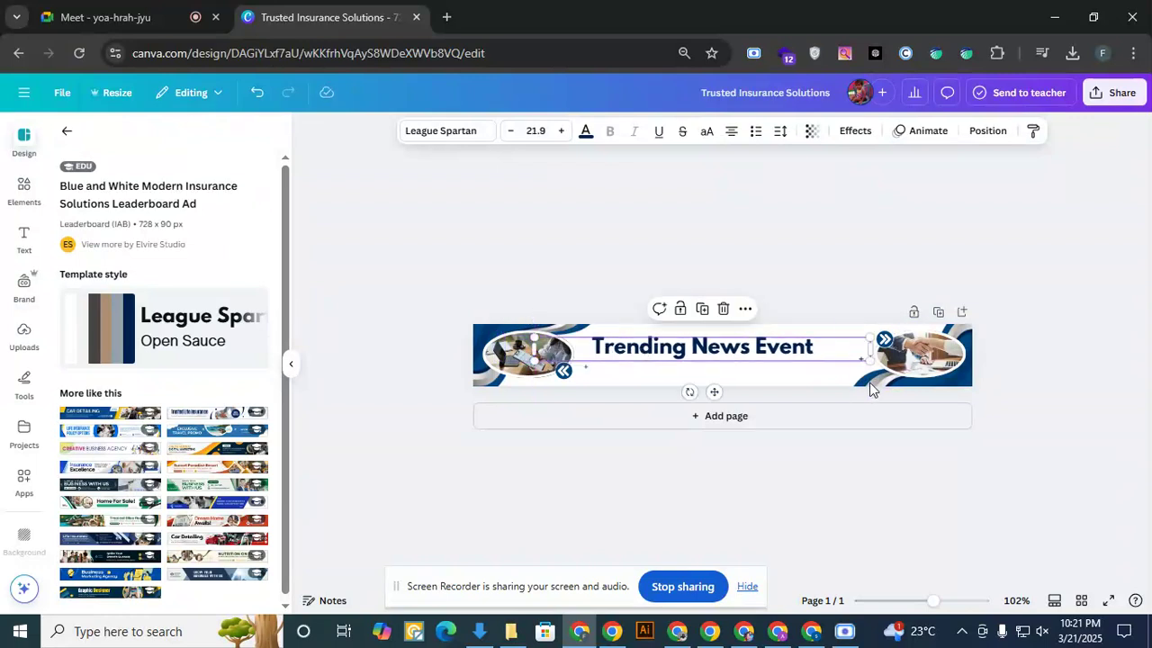
left_click_drag(868, 360, 933, 393)
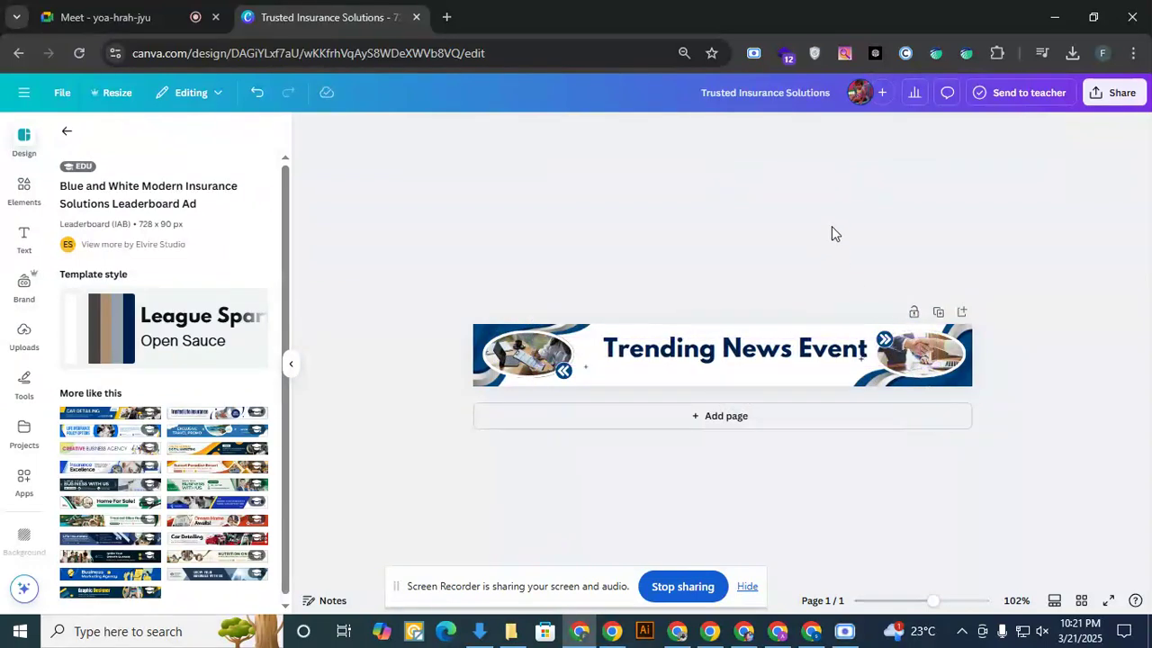
left_click_drag(738, 356, 736, 351)
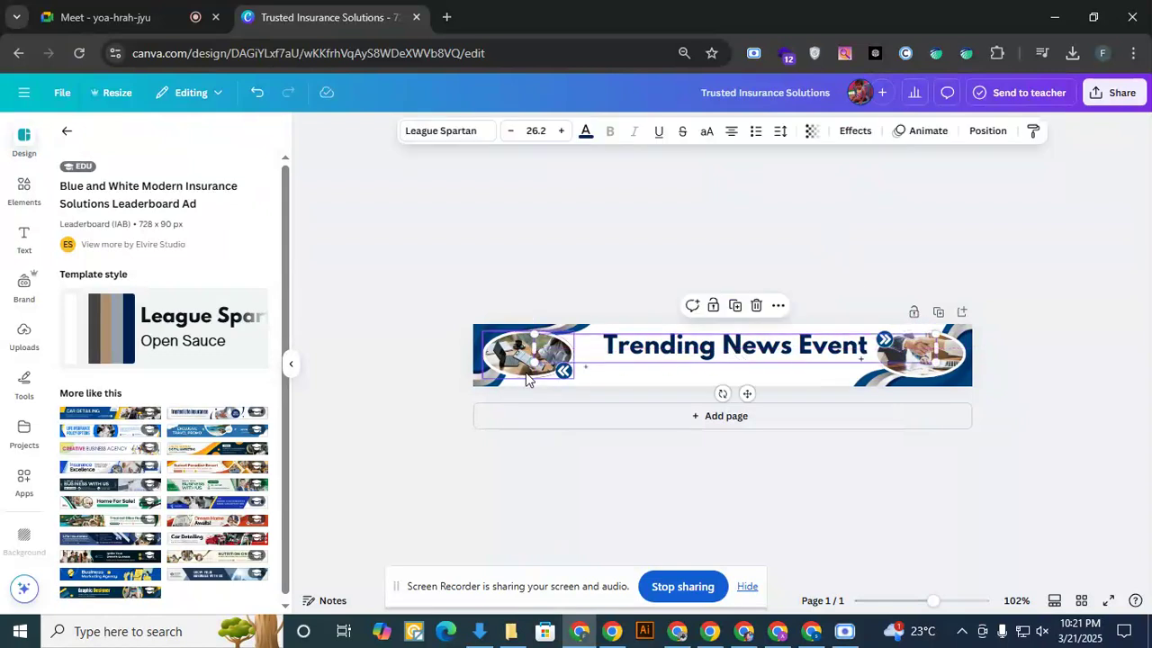
- Nudge both oval photos slightly upward and adjust the position of the blue wave shape behind the handshake photo
left_click(520, 364)
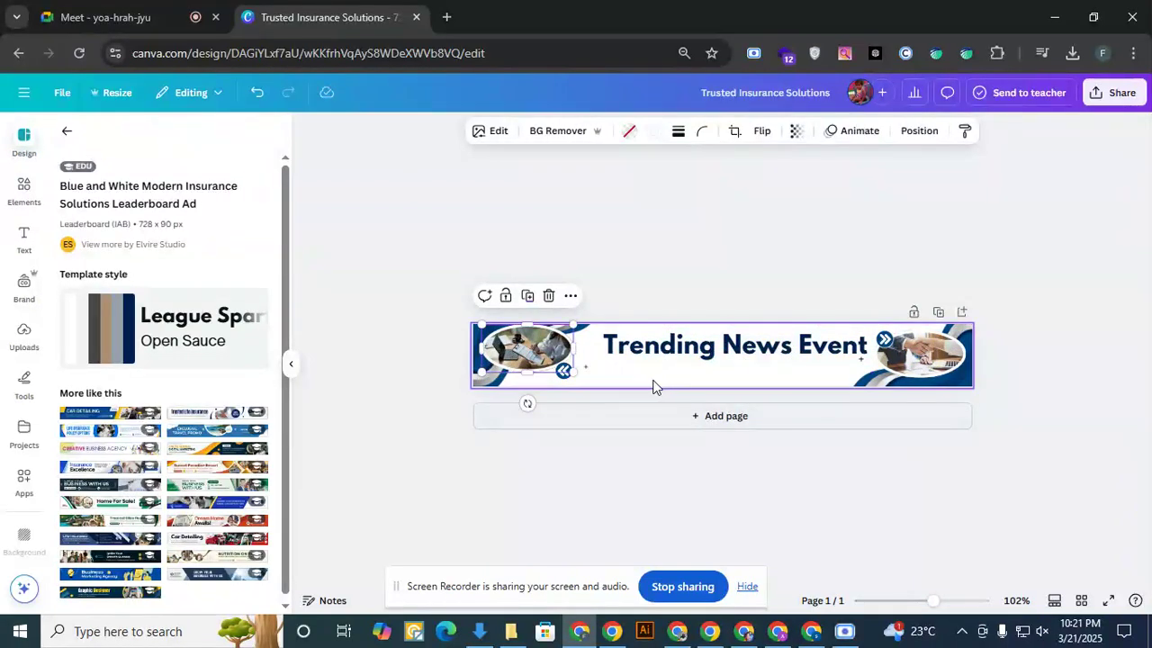
left_click(918, 360)
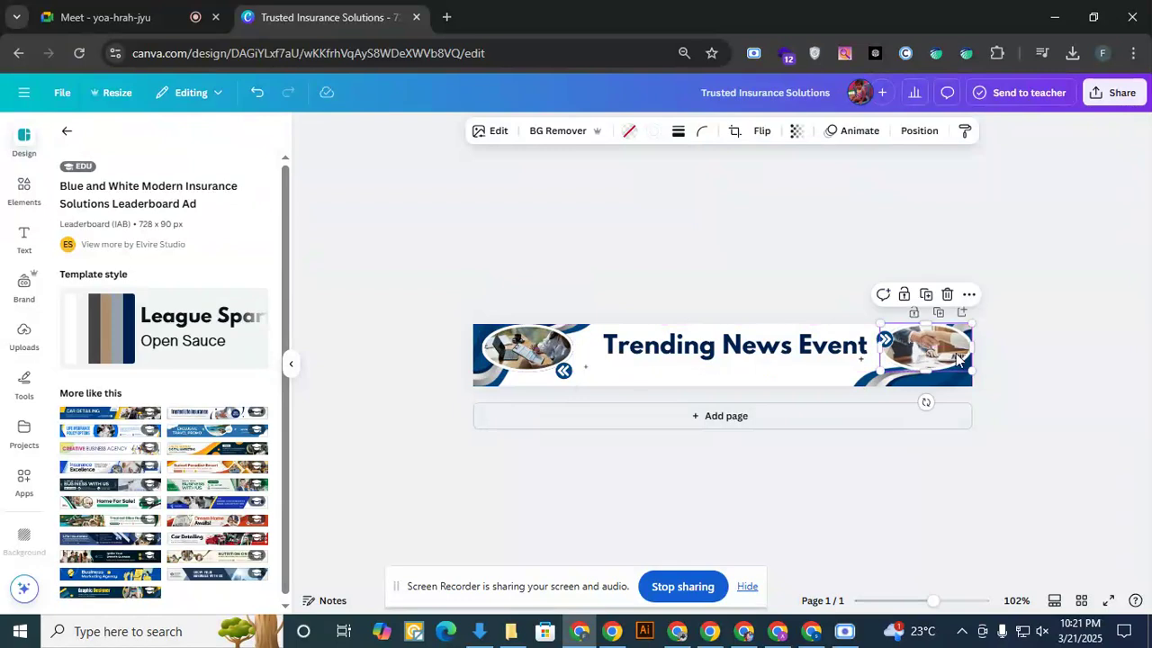
left_click(1028, 378)
left_click_drag(922, 387, 930, 378)
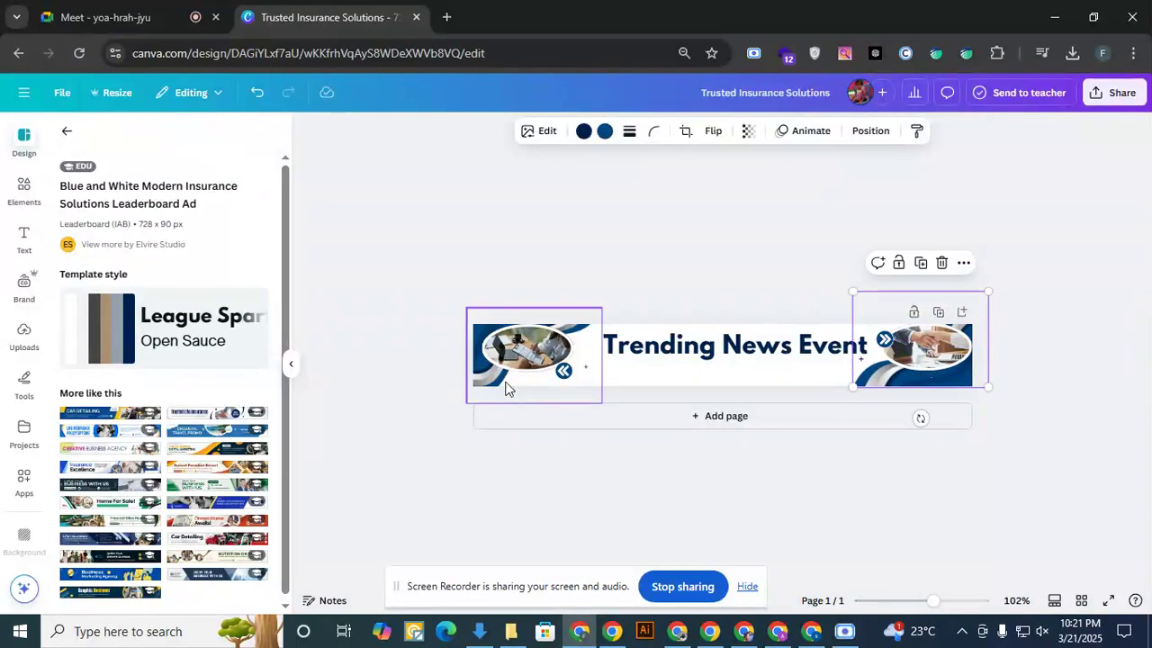
left_click(731, 209)
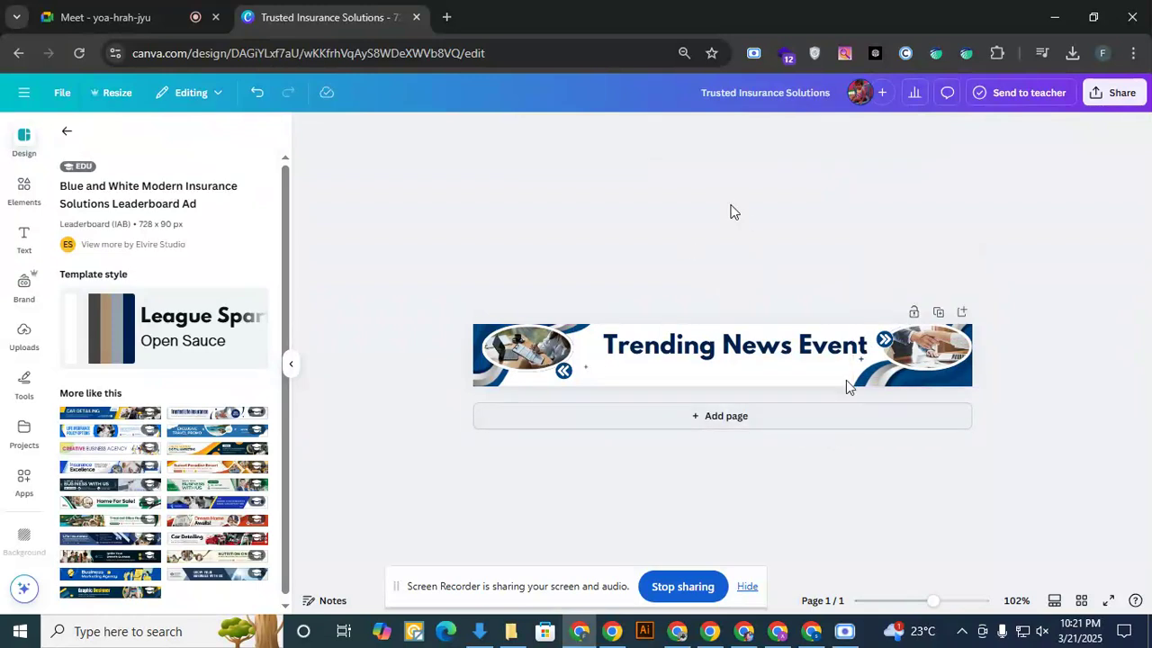
- Download the finished banner as a PNG at 728 × 90 px
left_click(1121, 93)
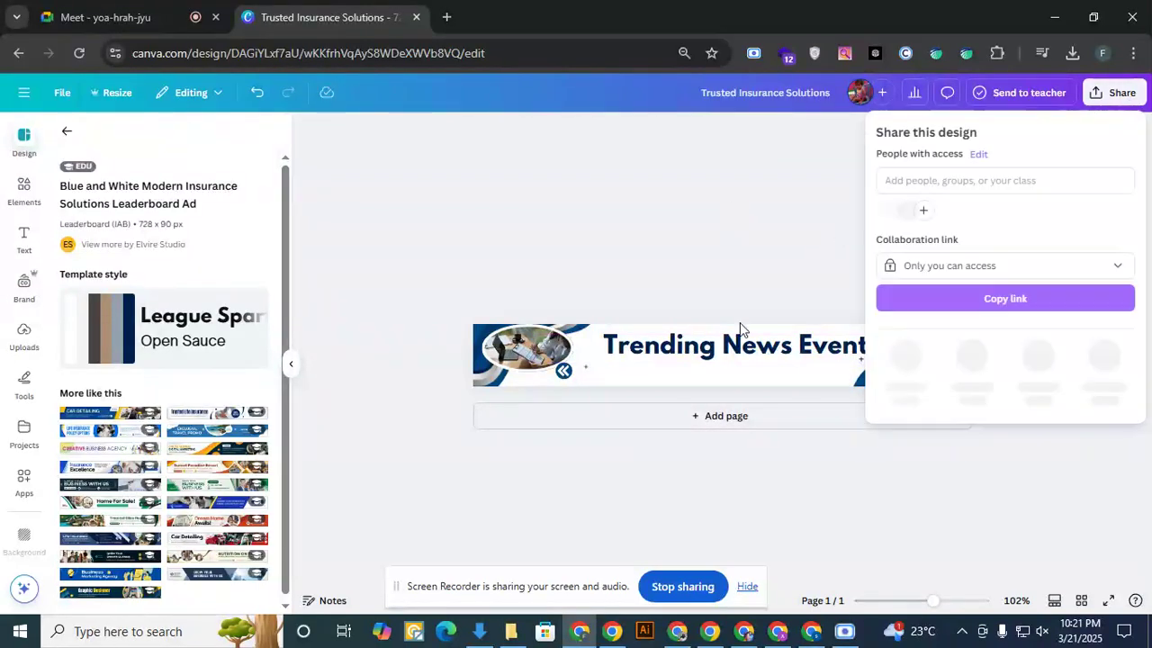
left_click(907, 362)
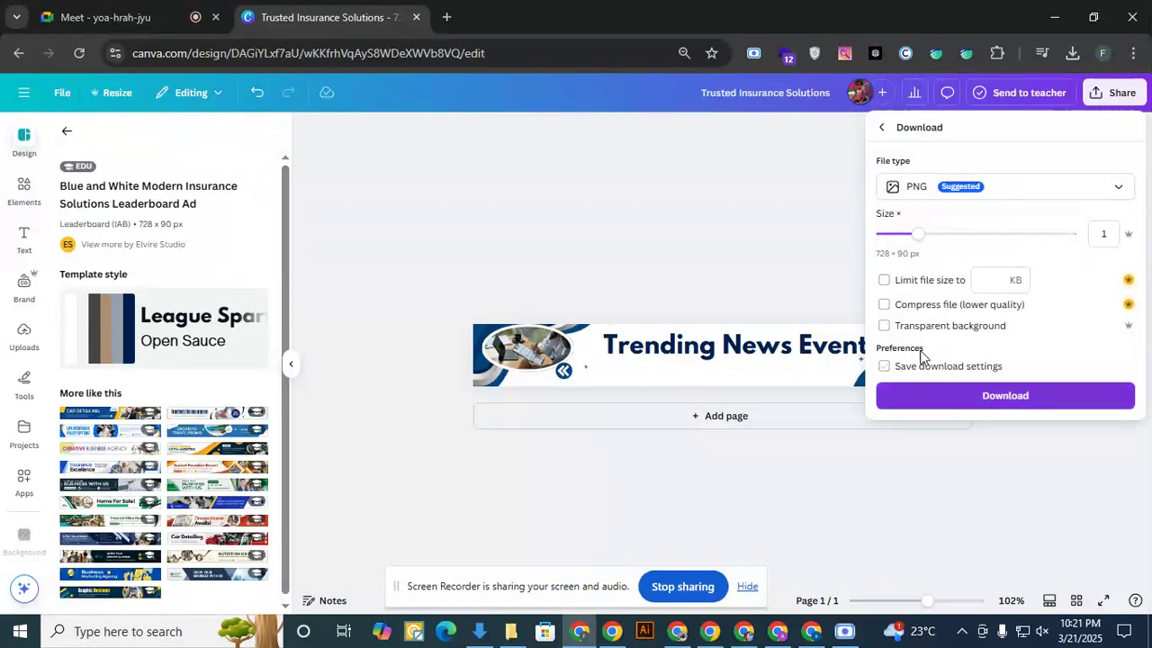
left_click(994, 396)
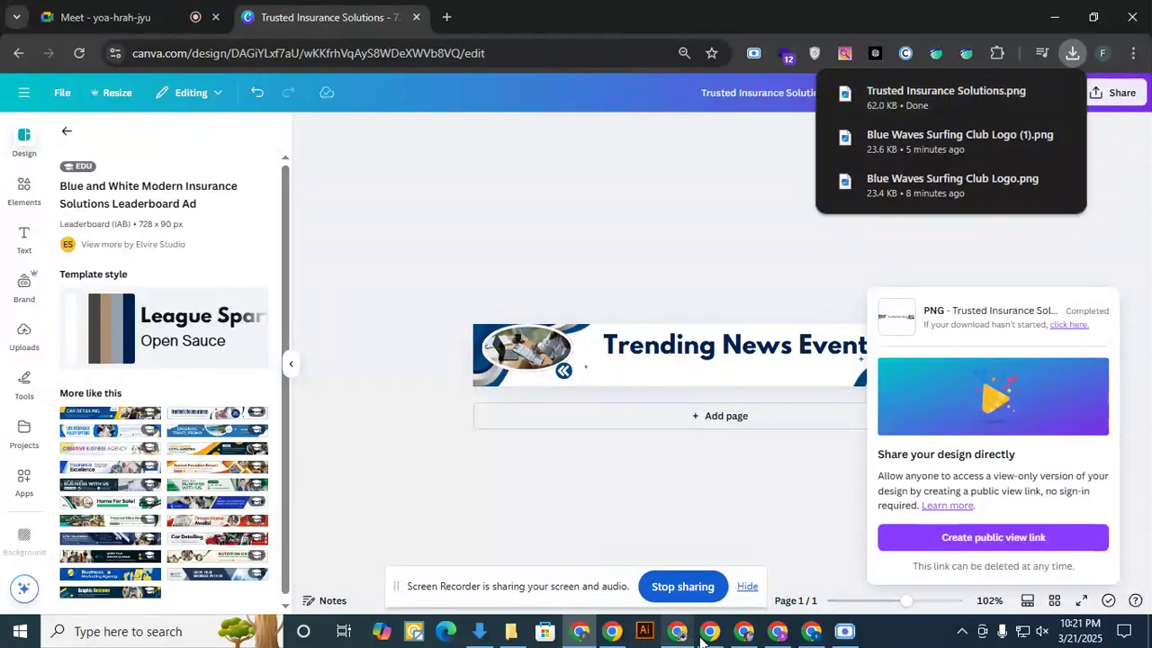
- Switch to the Blogger layout and remove the Header Ads gadget from the Ads 728x90 section
left_click(805, 641)
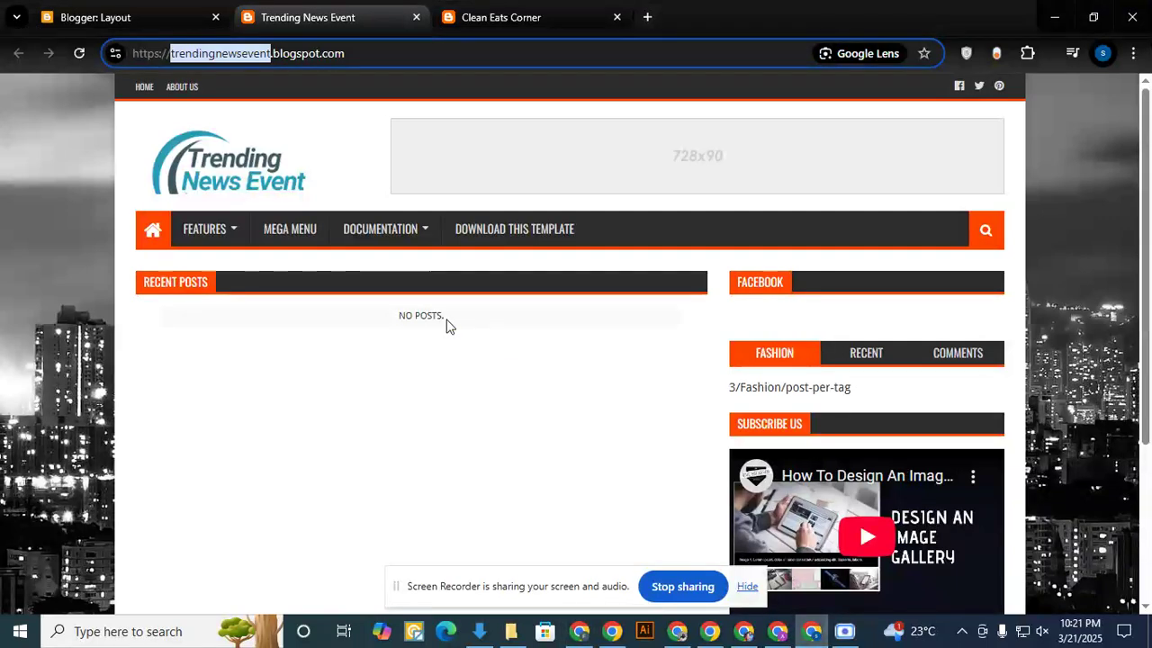
left_click(135, 15)
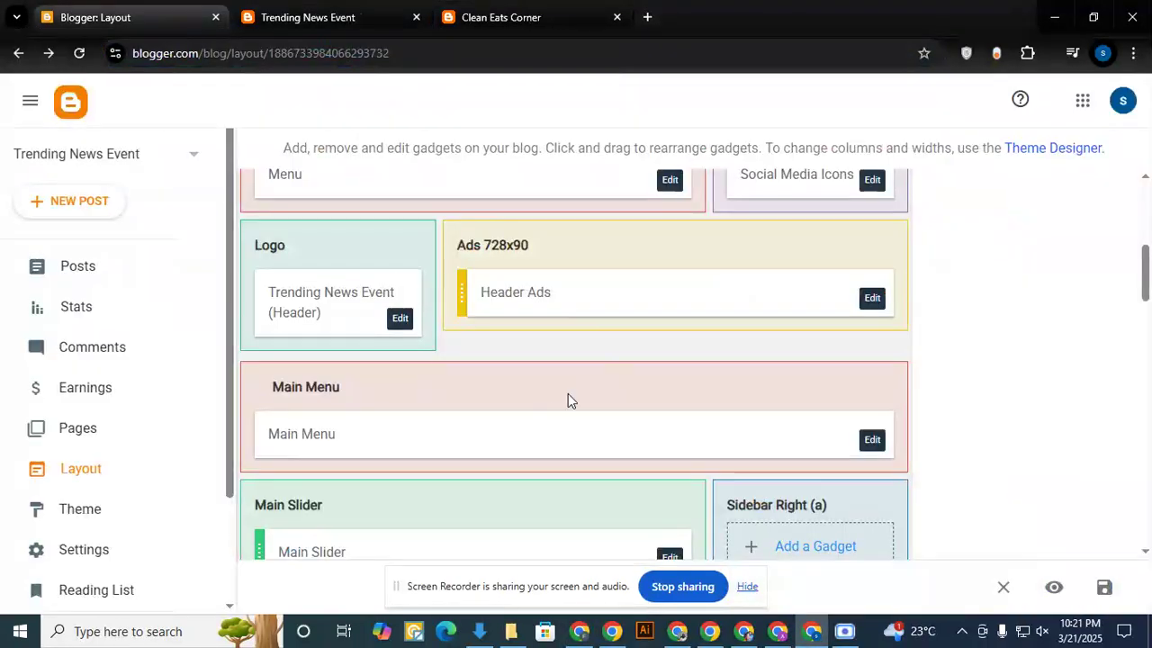
left_click(873, 298)
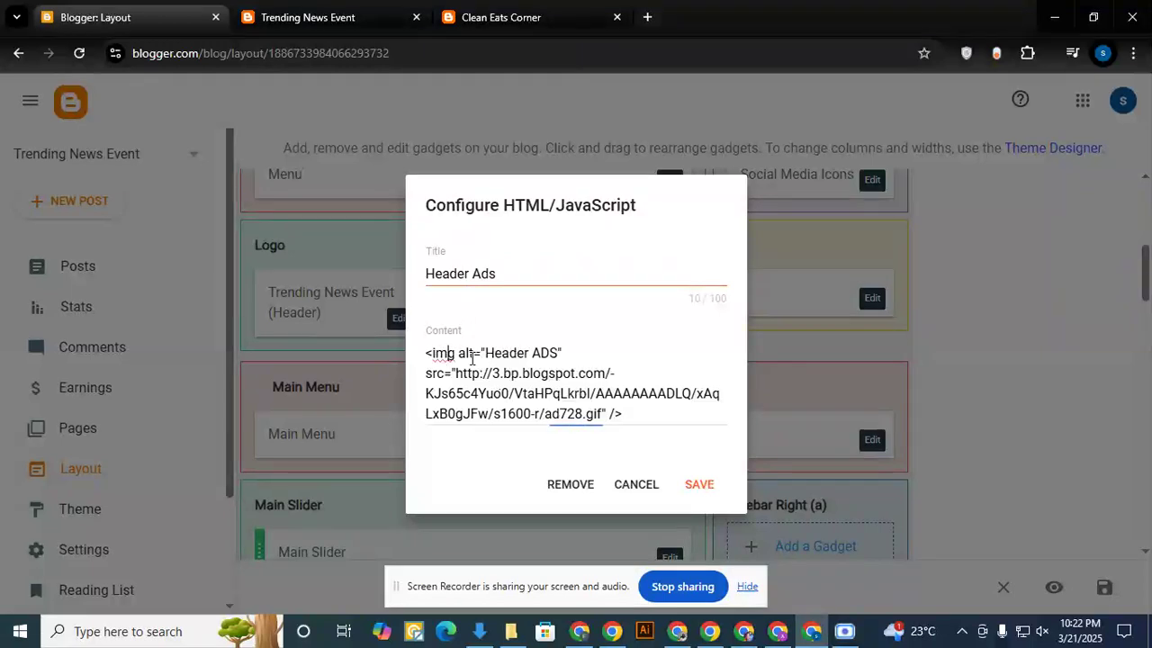
left_click_drag(447, 353, 589, 441)
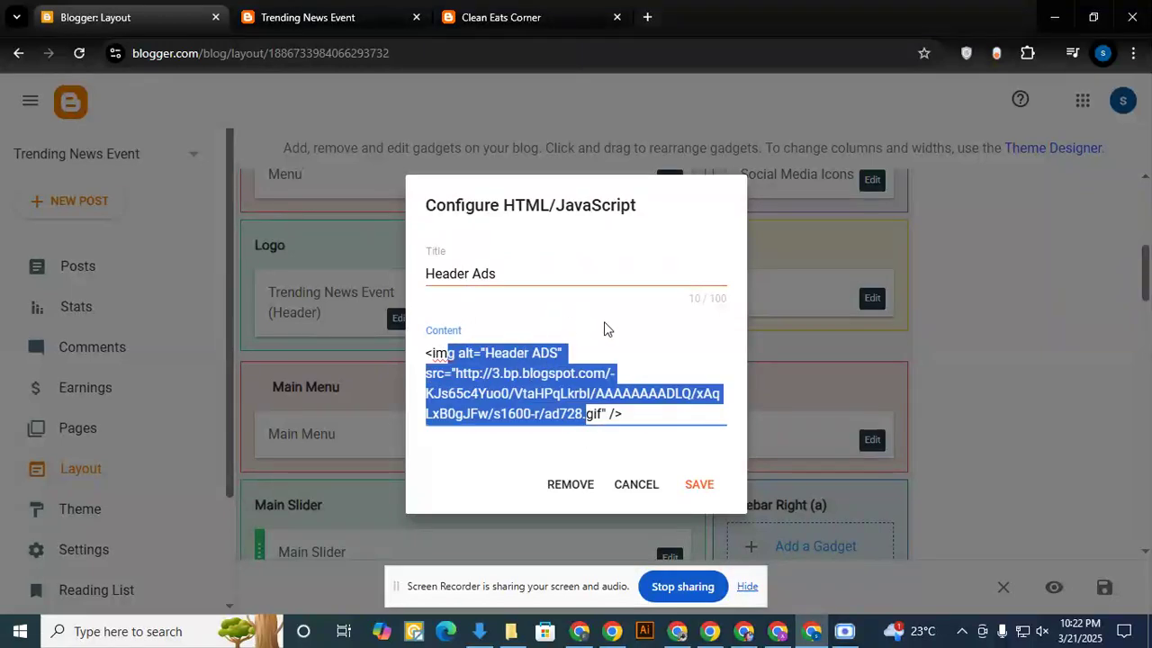
left_click(628, 412)
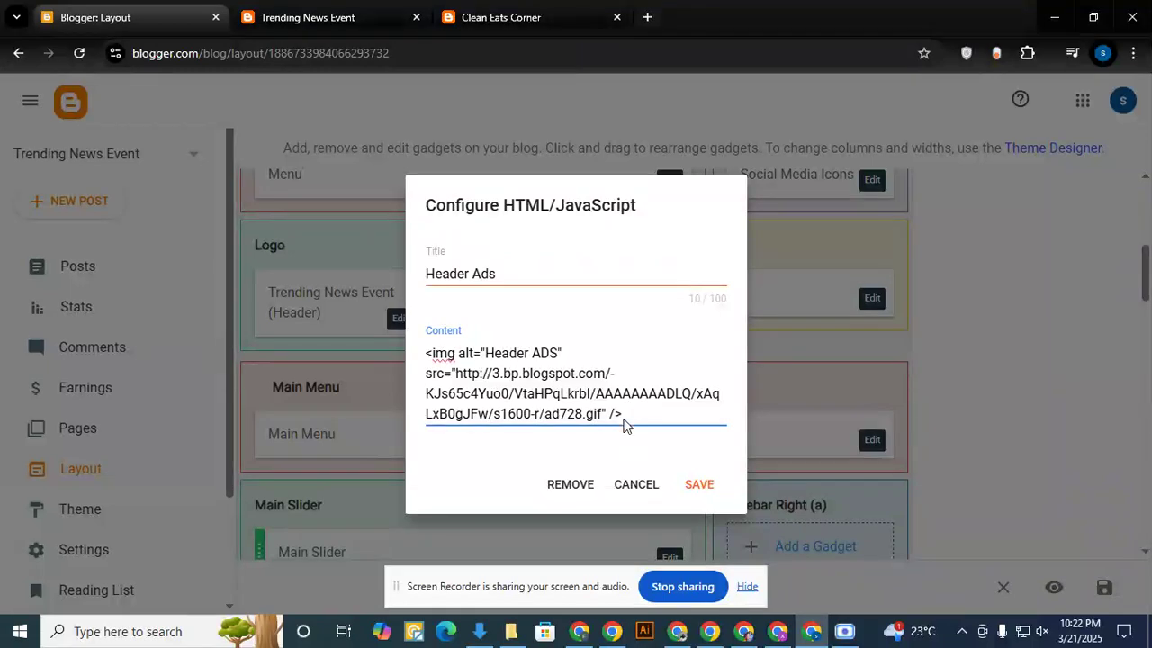
left_click_drag(432, 353, 621, 432)
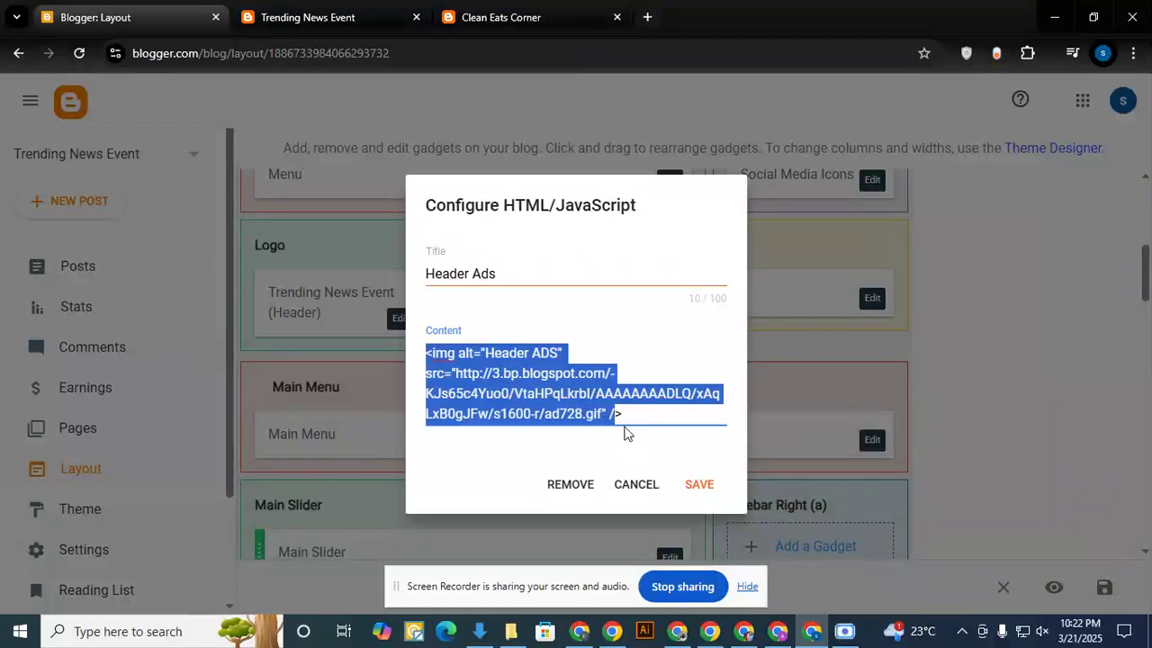
left_click(567, 485)
left_click(688, 392)
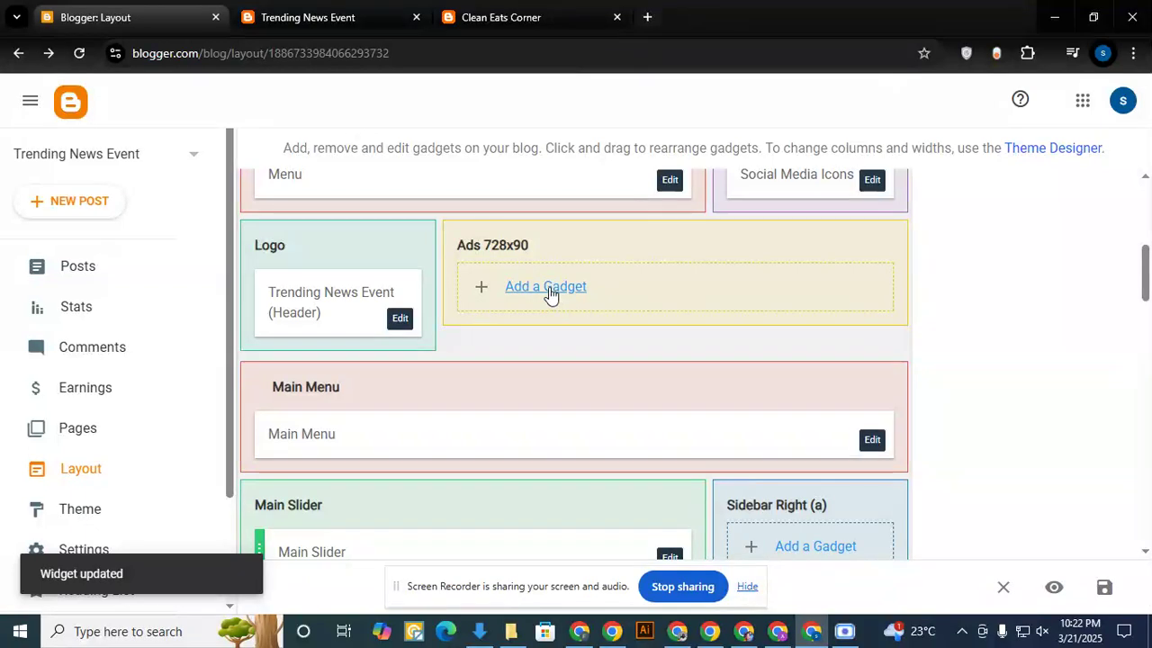
left_click(548, 288)
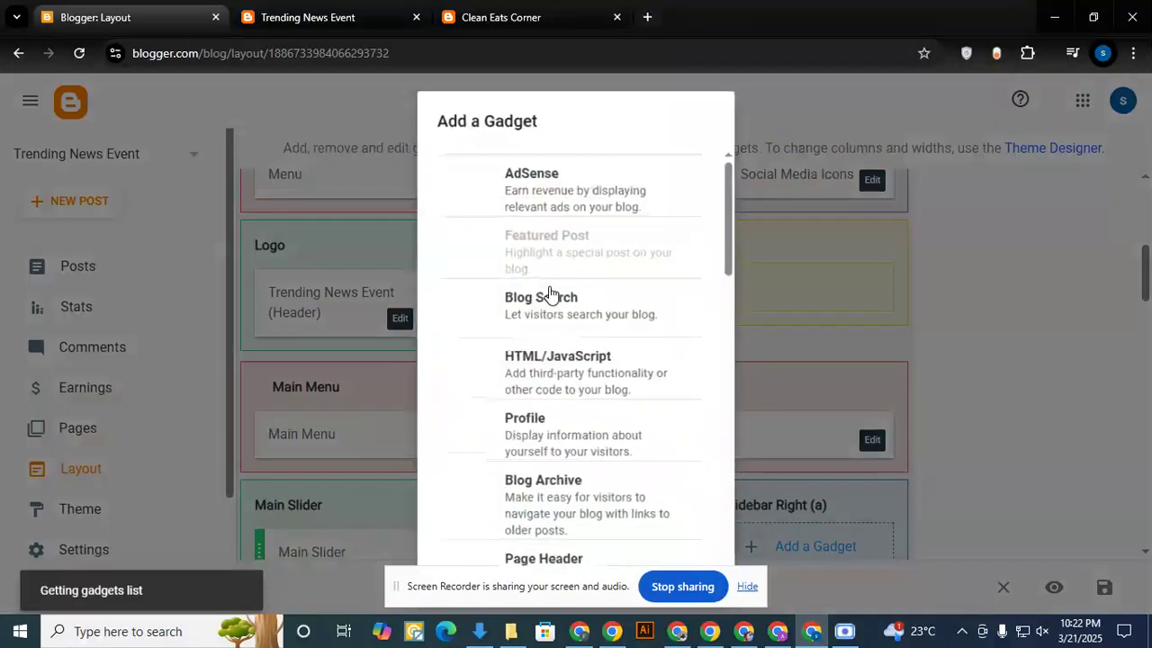
scroll(589, 389, "down", 1)
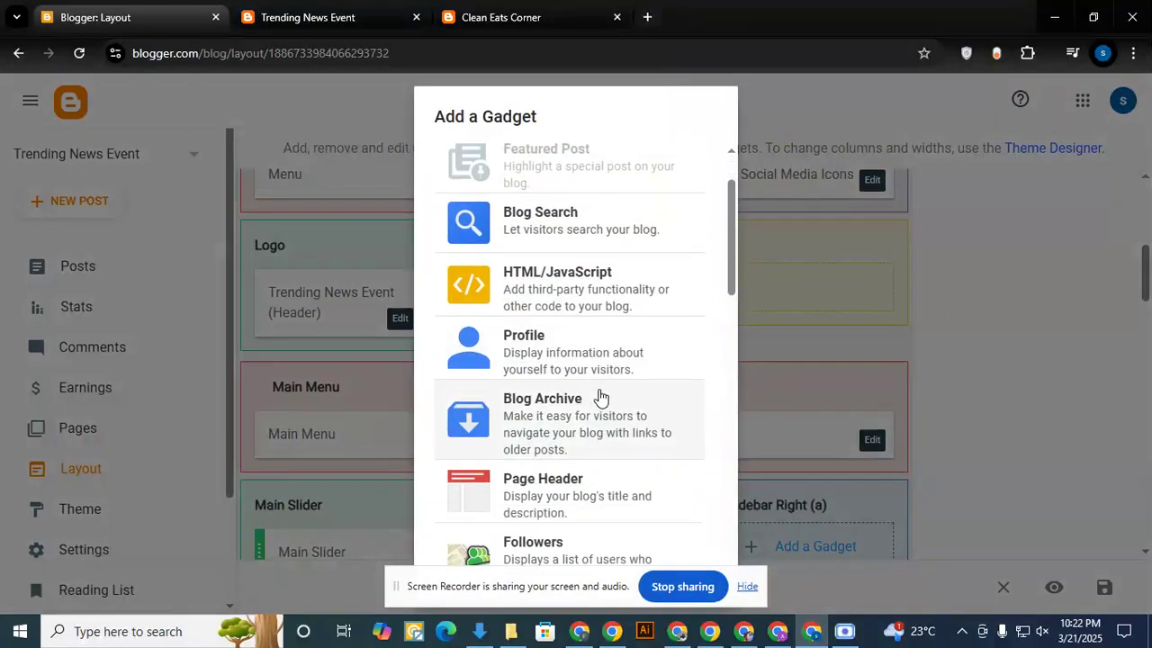
scroll(609, 398, "down", 5)
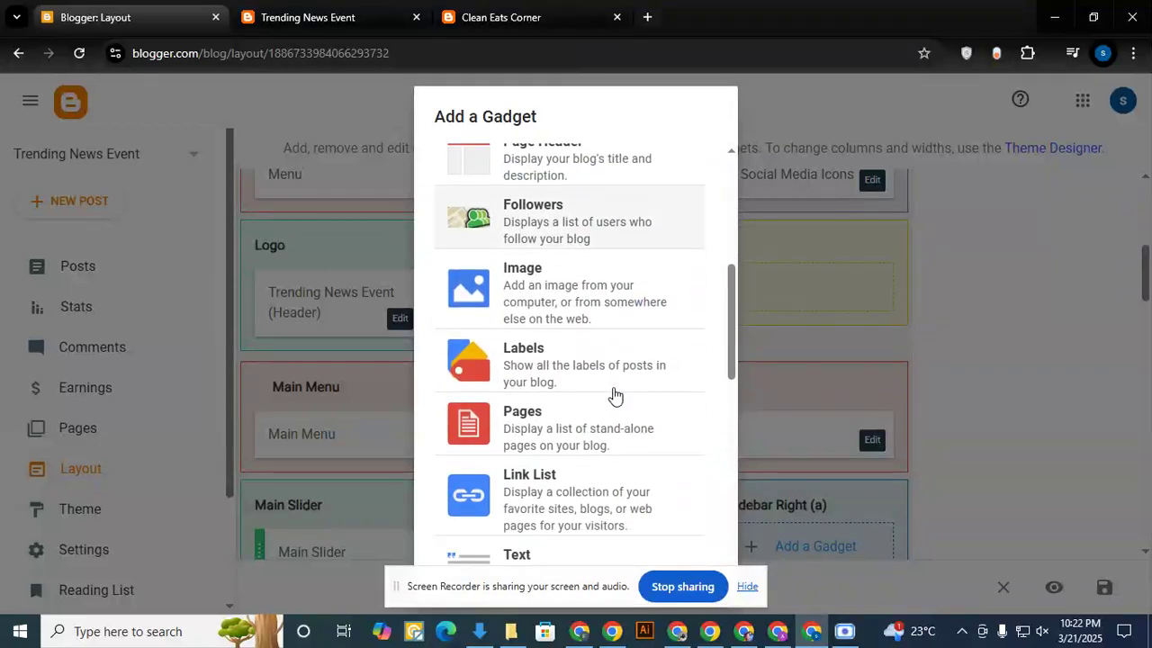
scroll(615, 393, "down", 4)
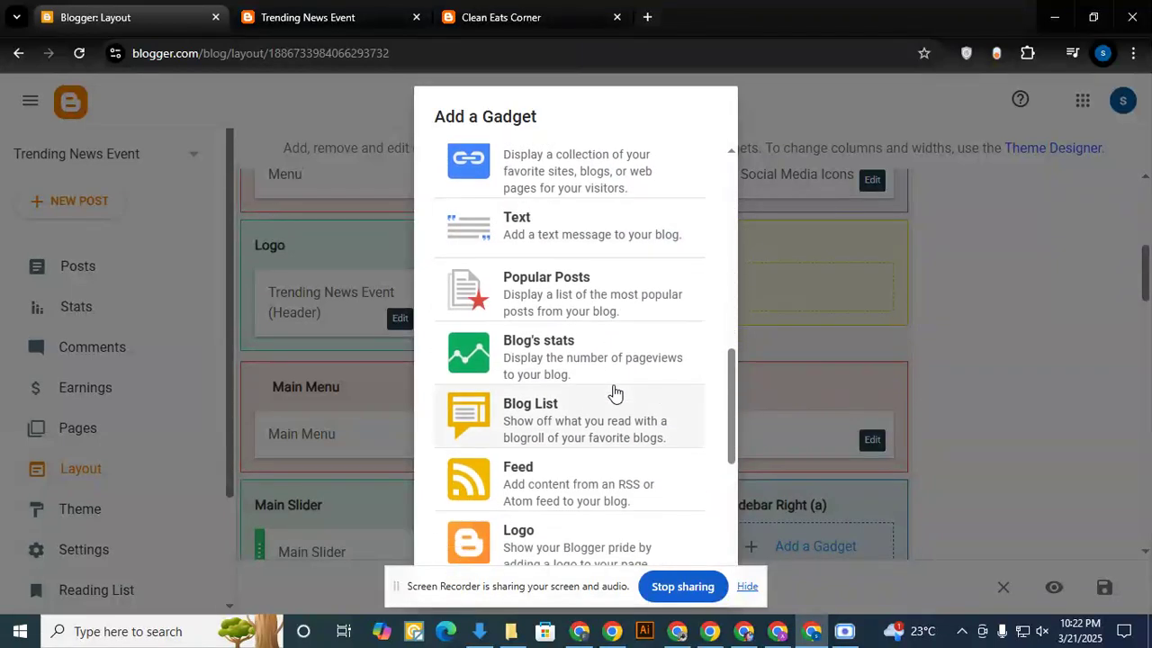
scroll(614, 394, "down", 1)
scroll(616, 391, "up", 10)
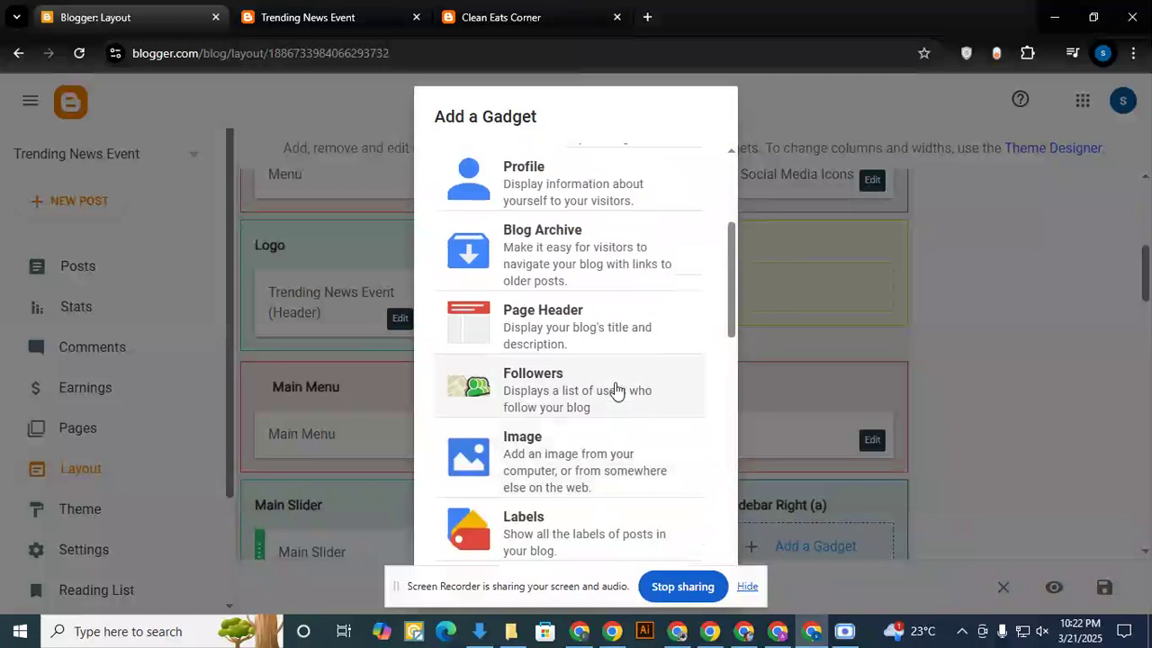
scroll(615, 391, "up", 1)
left_click(565, 366)
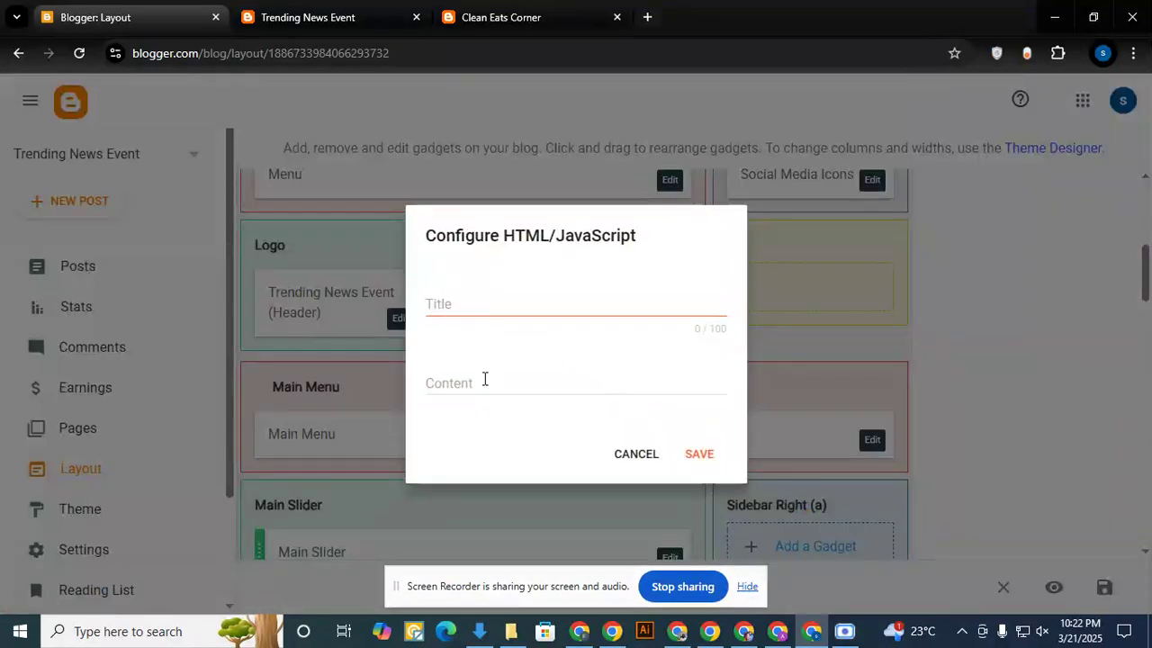
left_click(630, 454)
- Start adding an Image gadget to the Ads 728x90 section of the layout
left_click(557, 290)
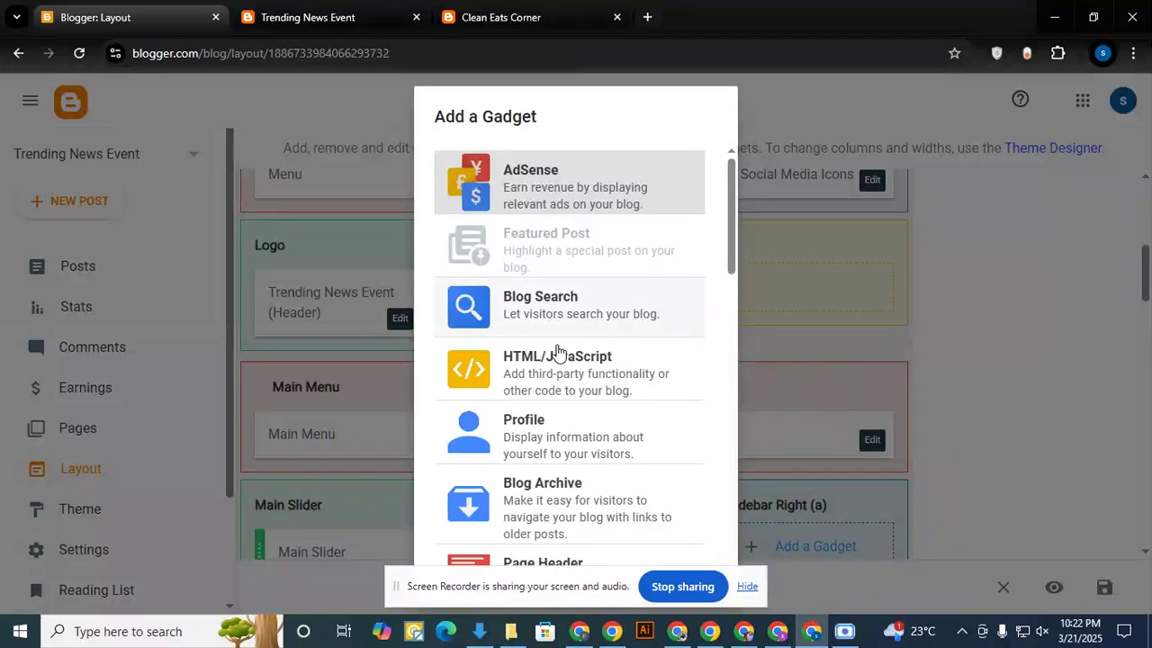
scroll(562, 378, "down", 1)
scroll(561, 395, "down", 1)
scroll(565, 437, "down", 1)
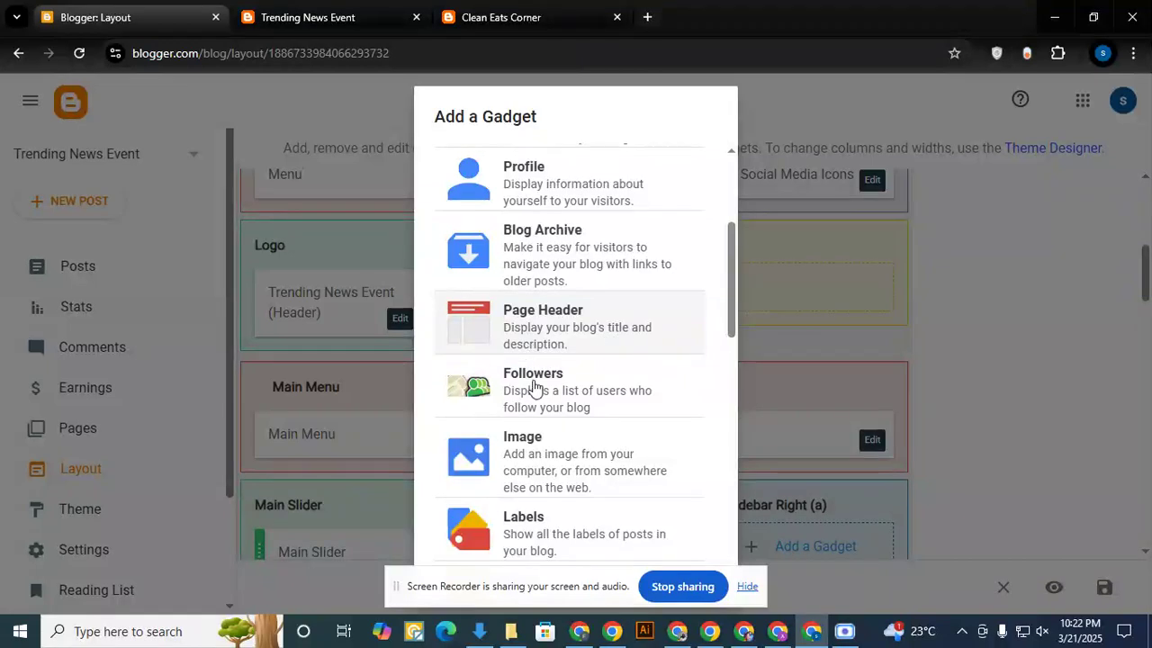
scroll(554, 402, "down", 2)
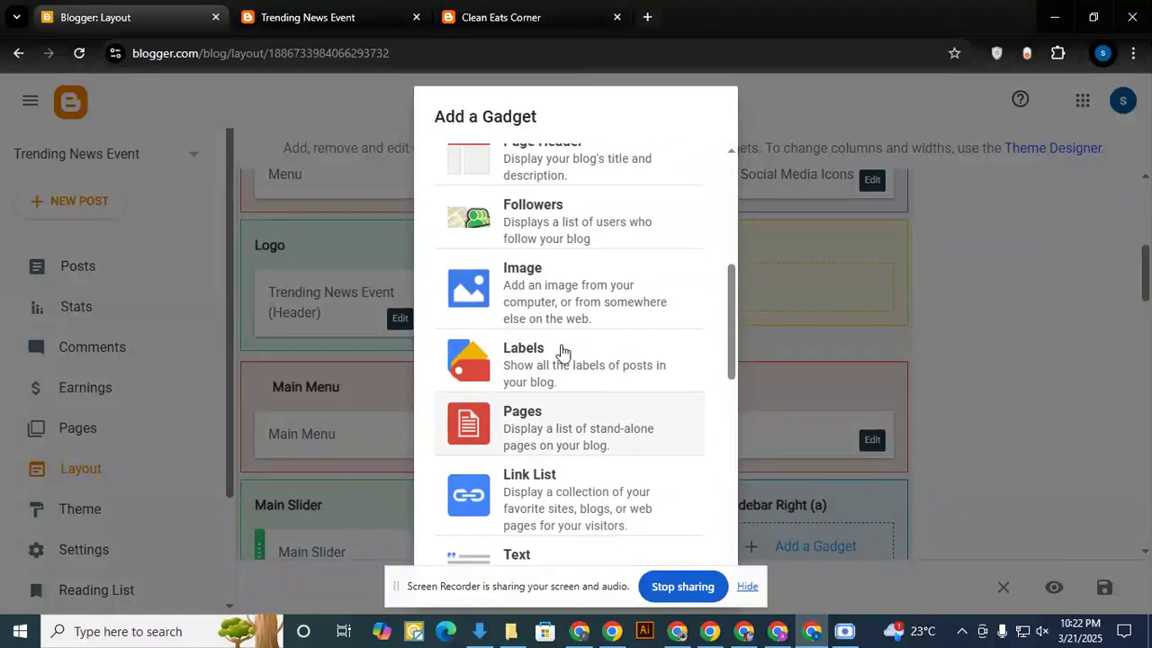
left_click(540, 294)
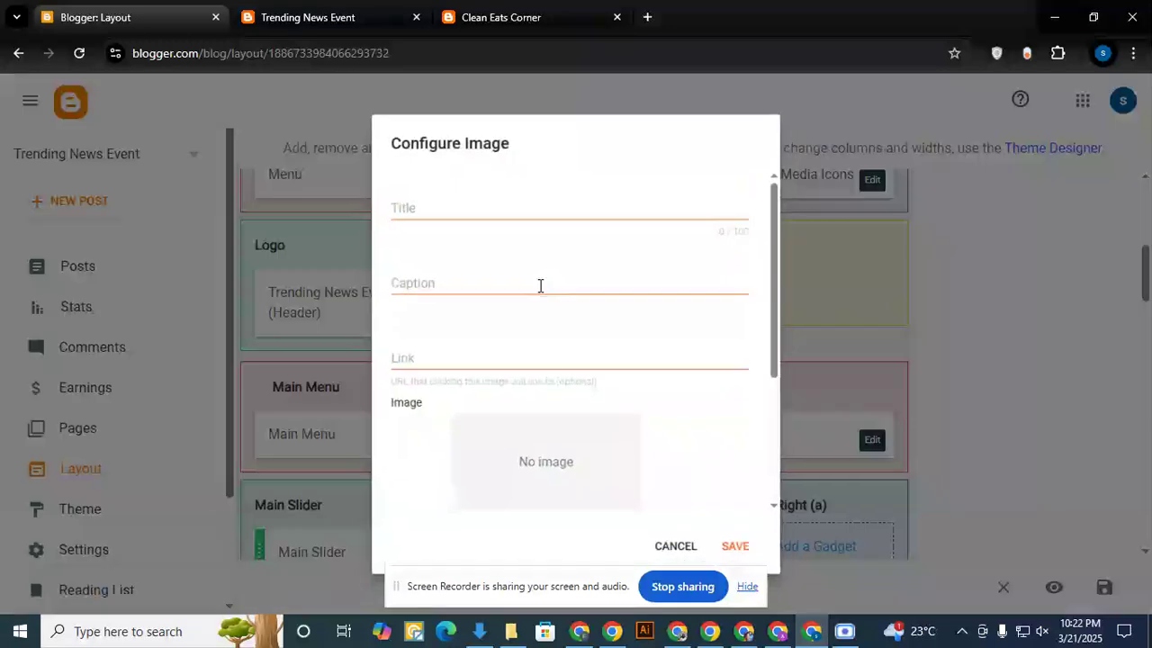
scroll(497, 391, "down", 2)
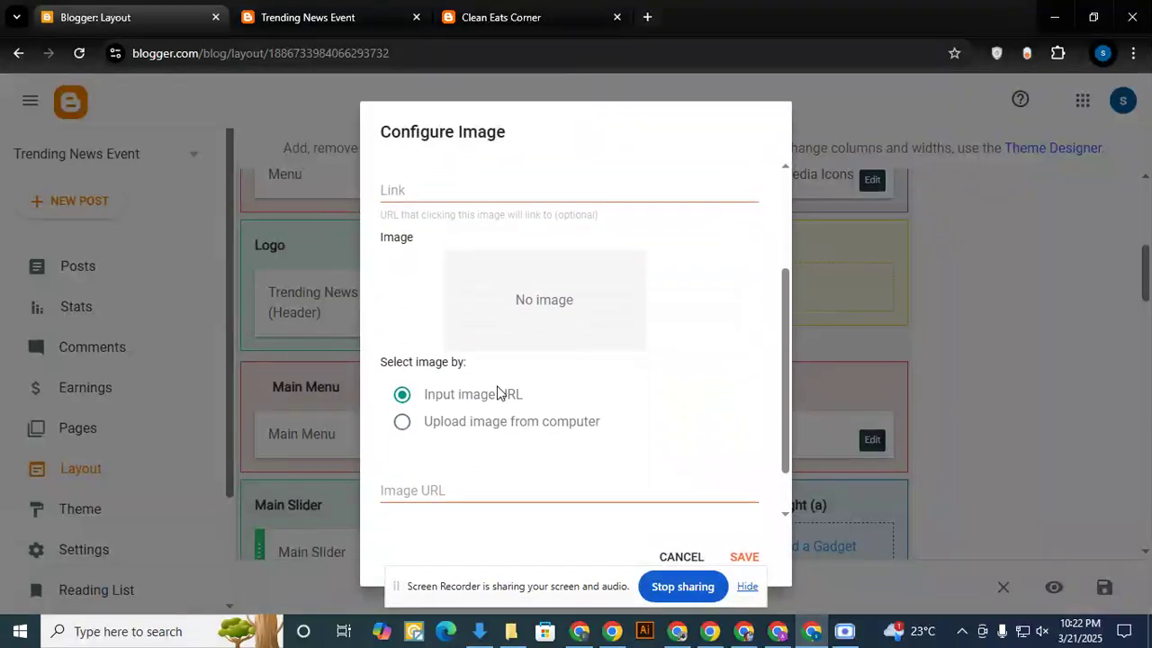
scroll(500, 366, "up", 2)
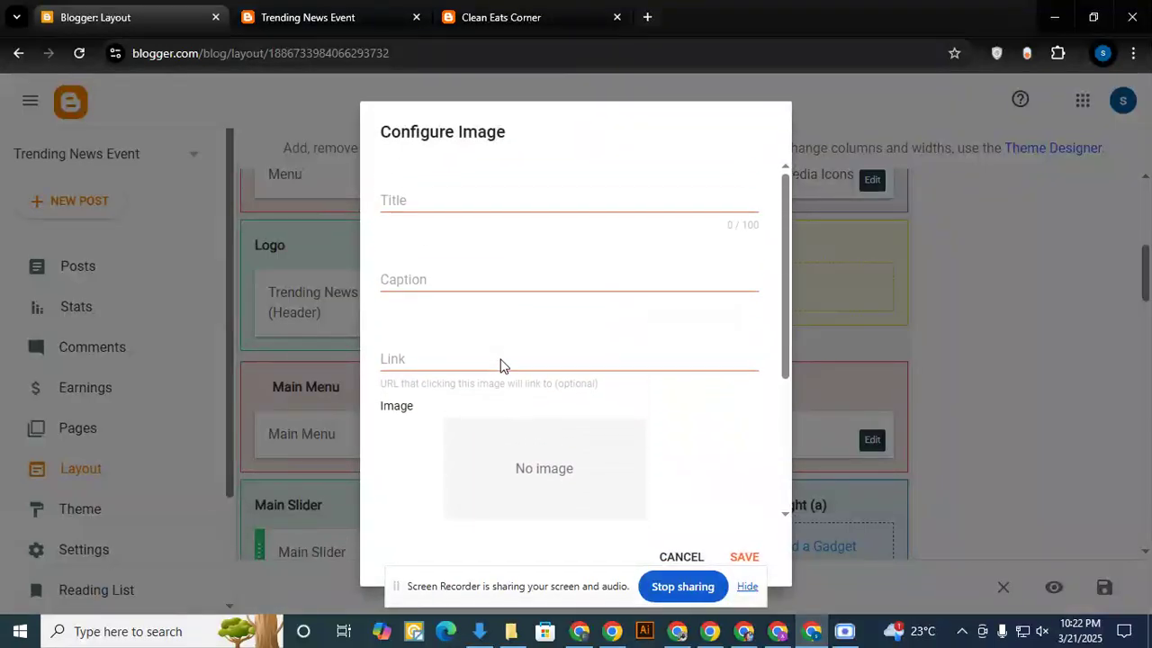
- Title the image gadget "Trending News Event", with each word capitalised and separated by spaces
left_click(439, 204)
type("trendingnewsevent")
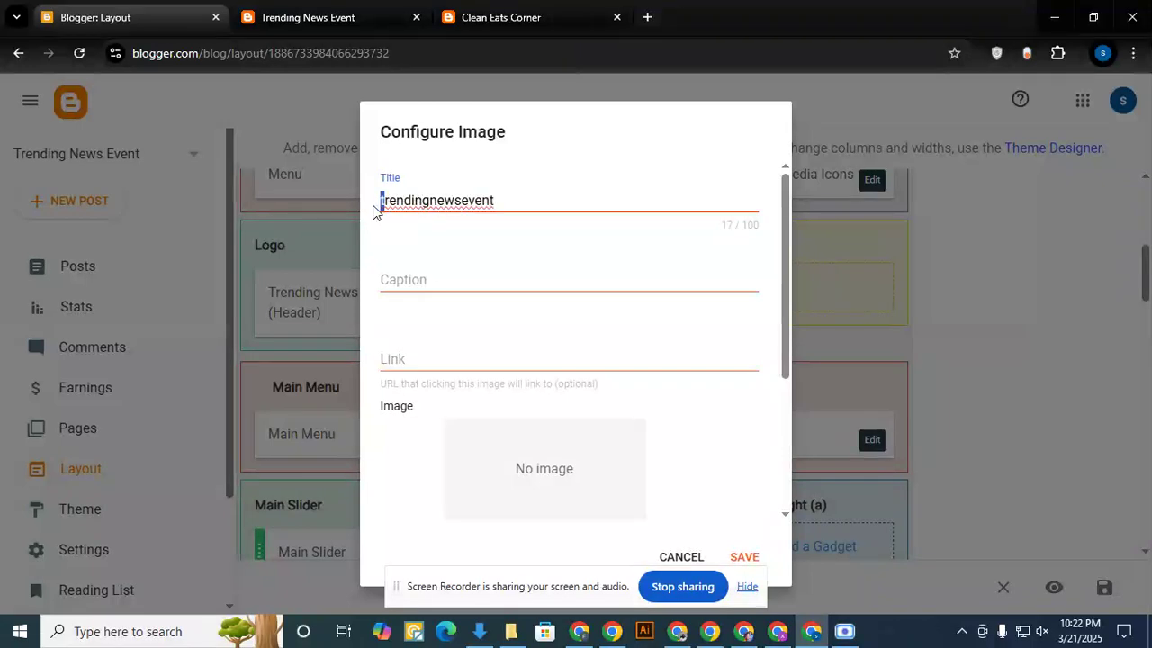
type("T")
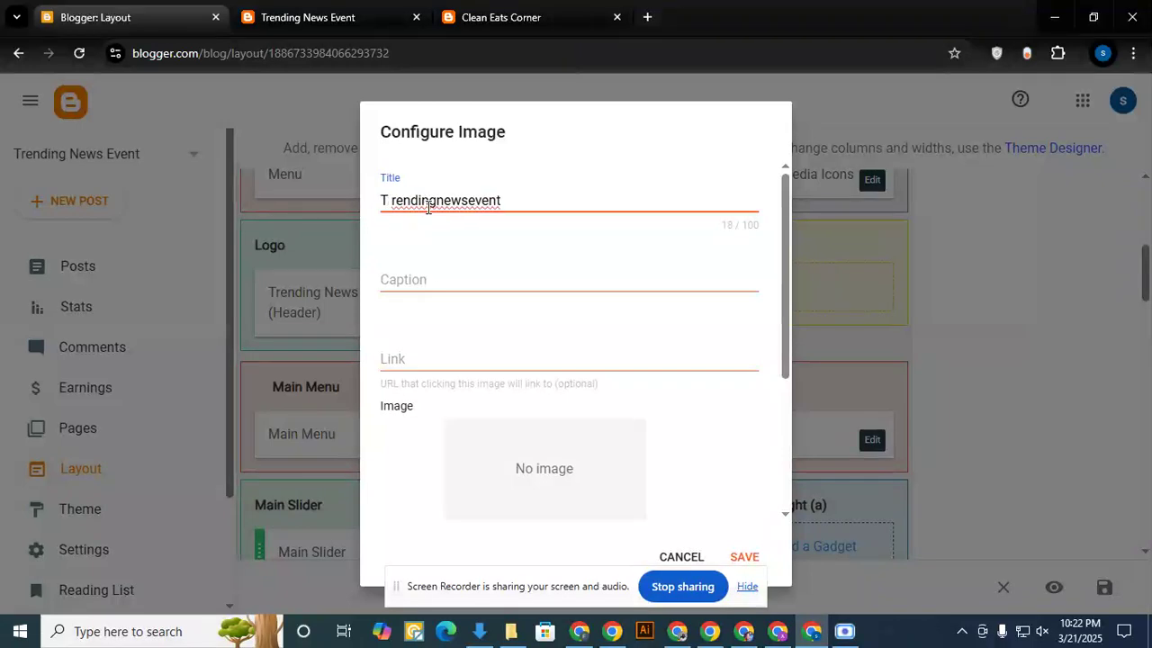
key("BackSpace")
left_click(427, 201)
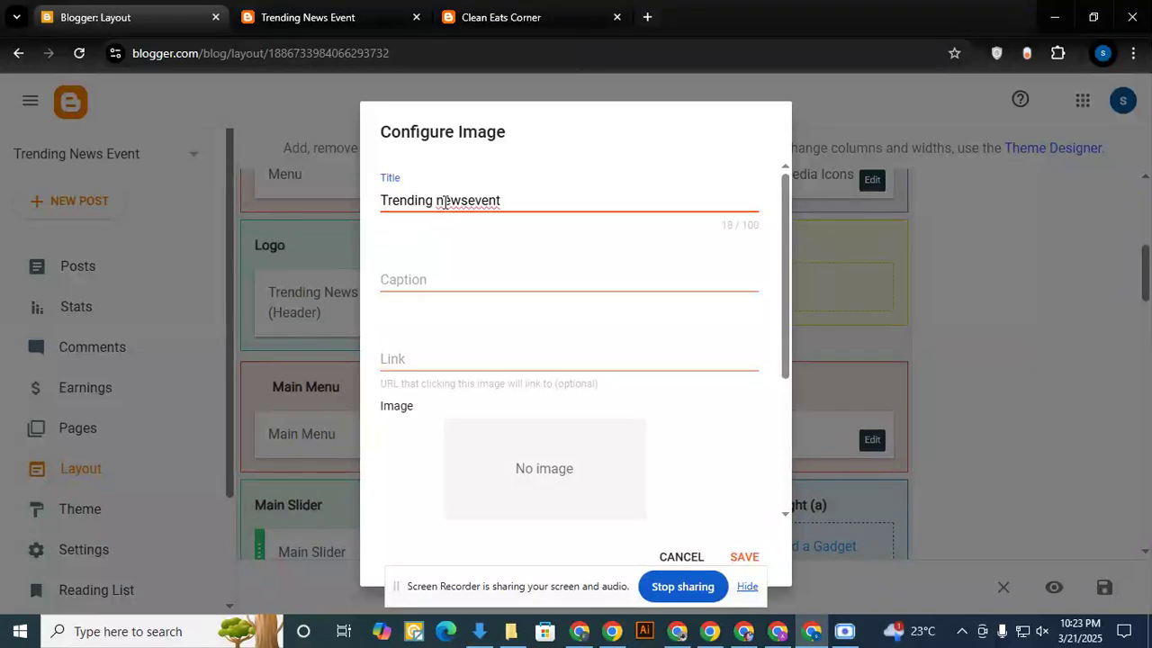
type("N")
left_click(471, 202)
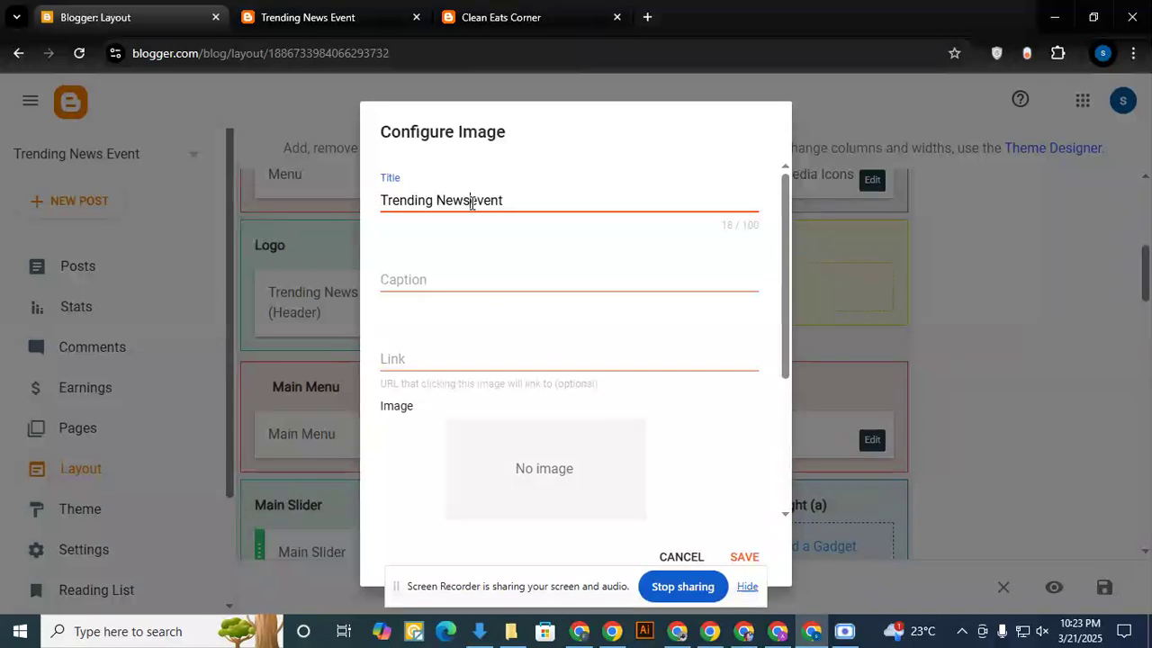
type("E")
- Upload the Trusted Insurance Solutions banner from the computer as the gadget's image and save the gadget
scroll(481, 365, "down", 3)
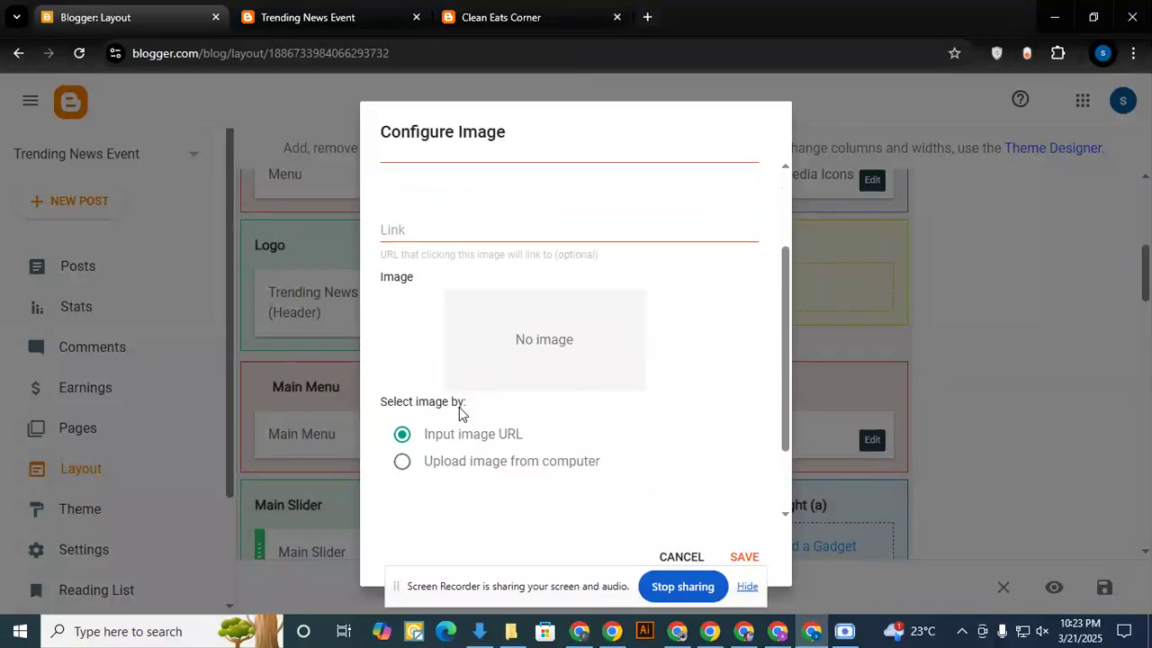
scroll(501, 425, "down", 1)
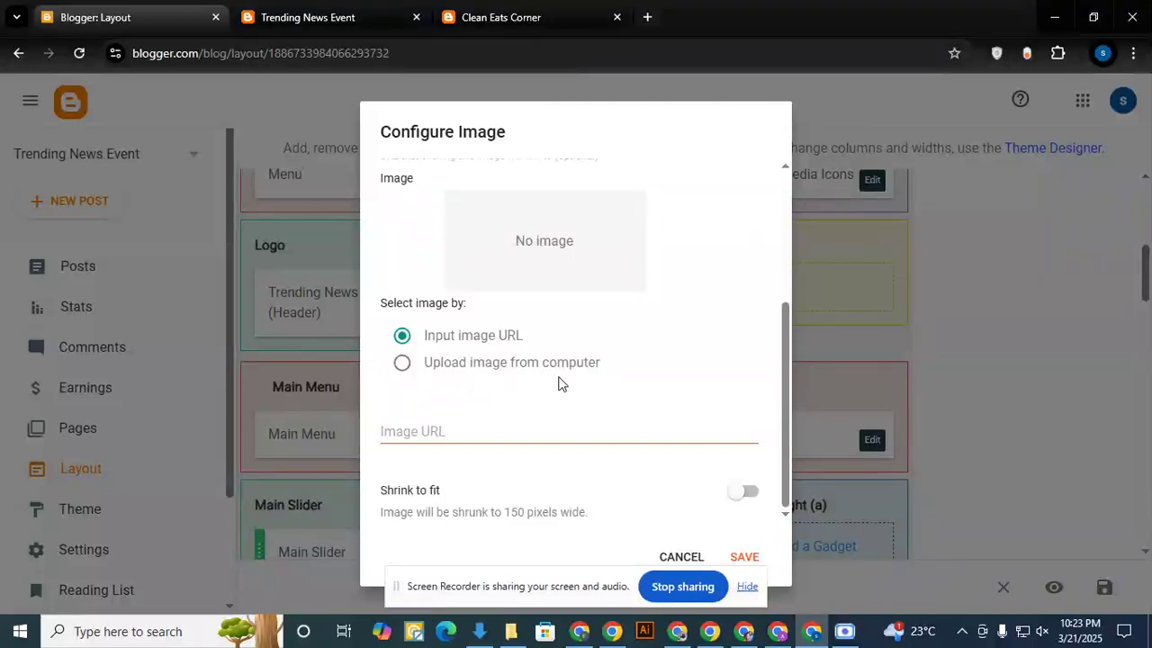
left_click(403, 363)
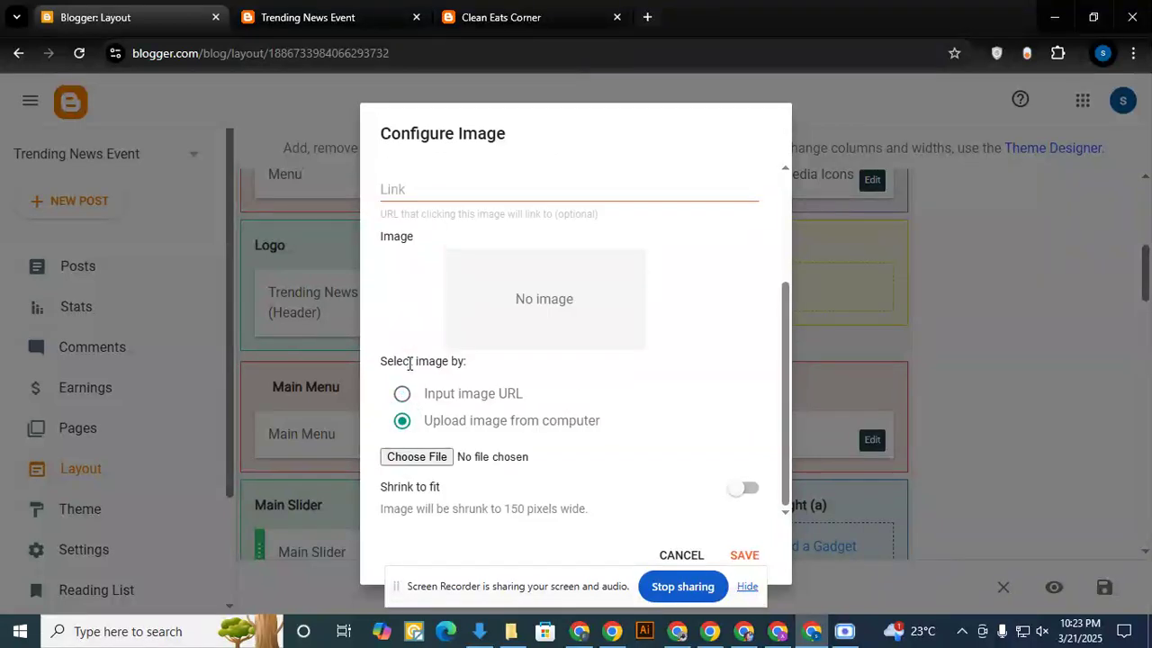
left_click(416, 457)
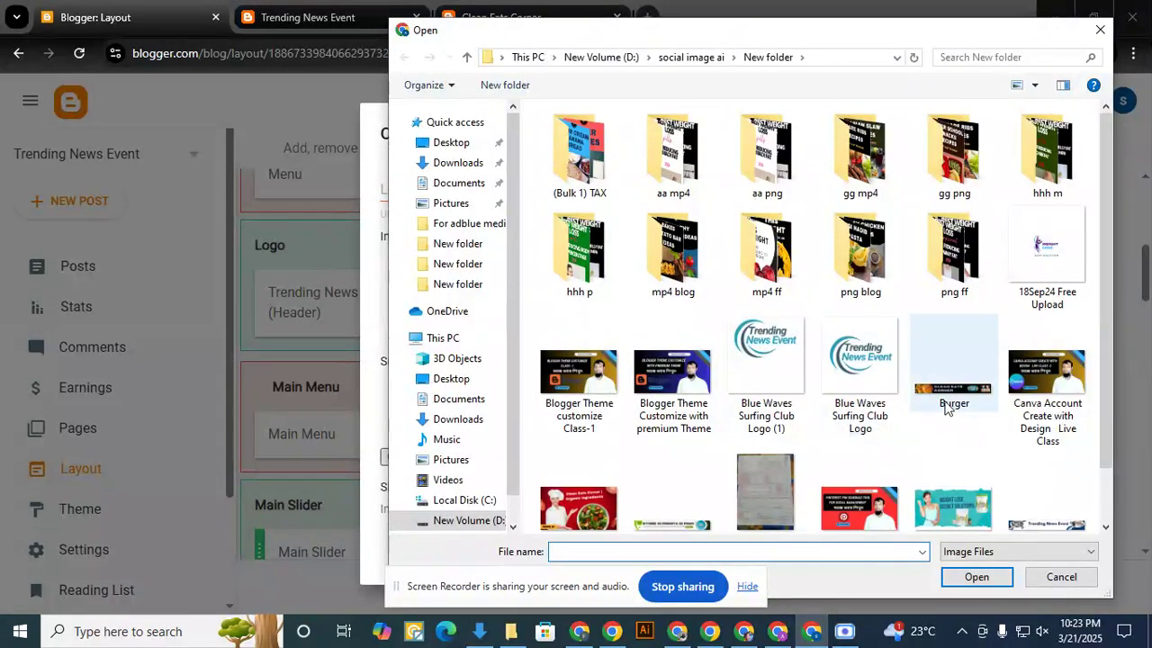
scroll(945, 406, "down", 1)
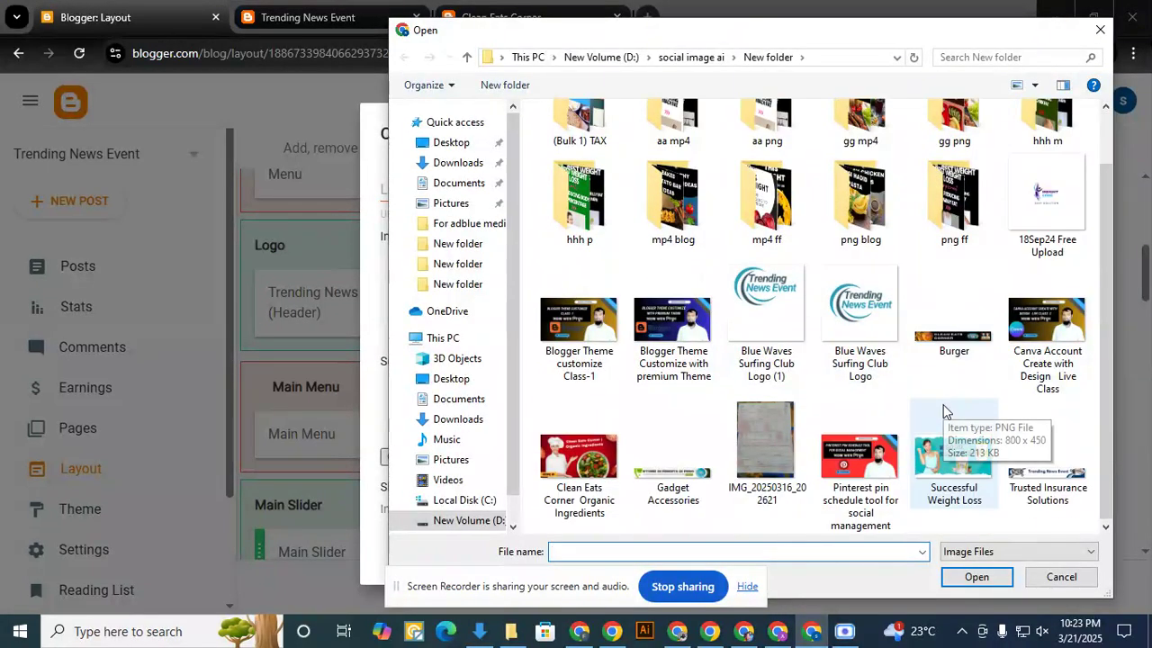
double_click(1048, 468)
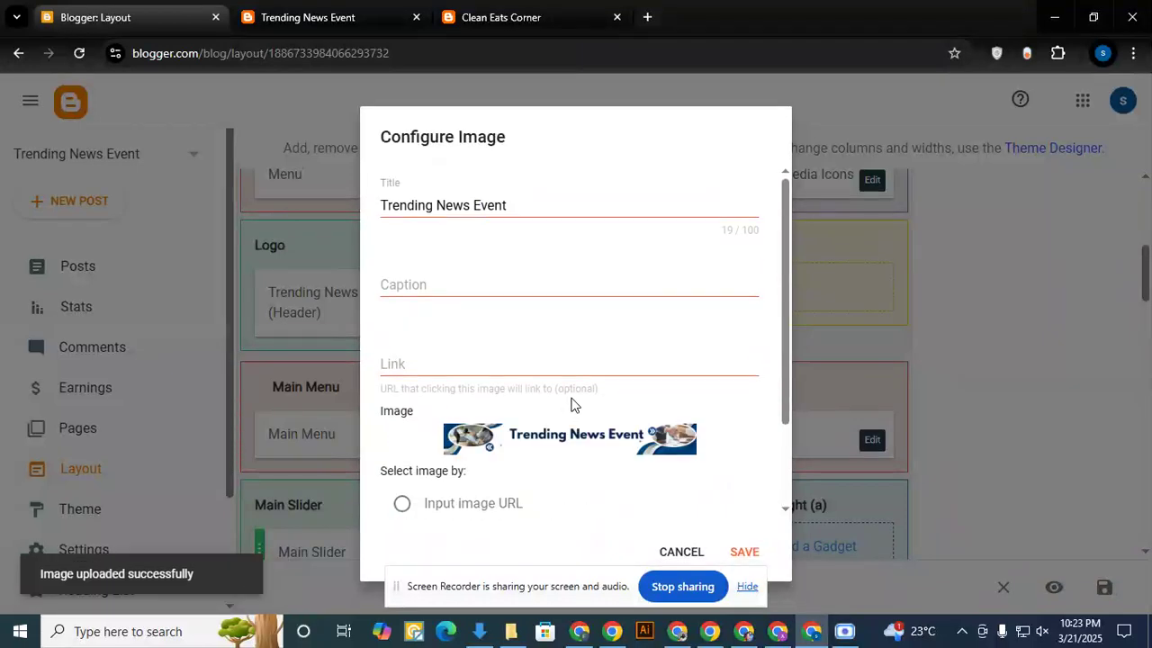
scroll(571, 404, "down", 2)
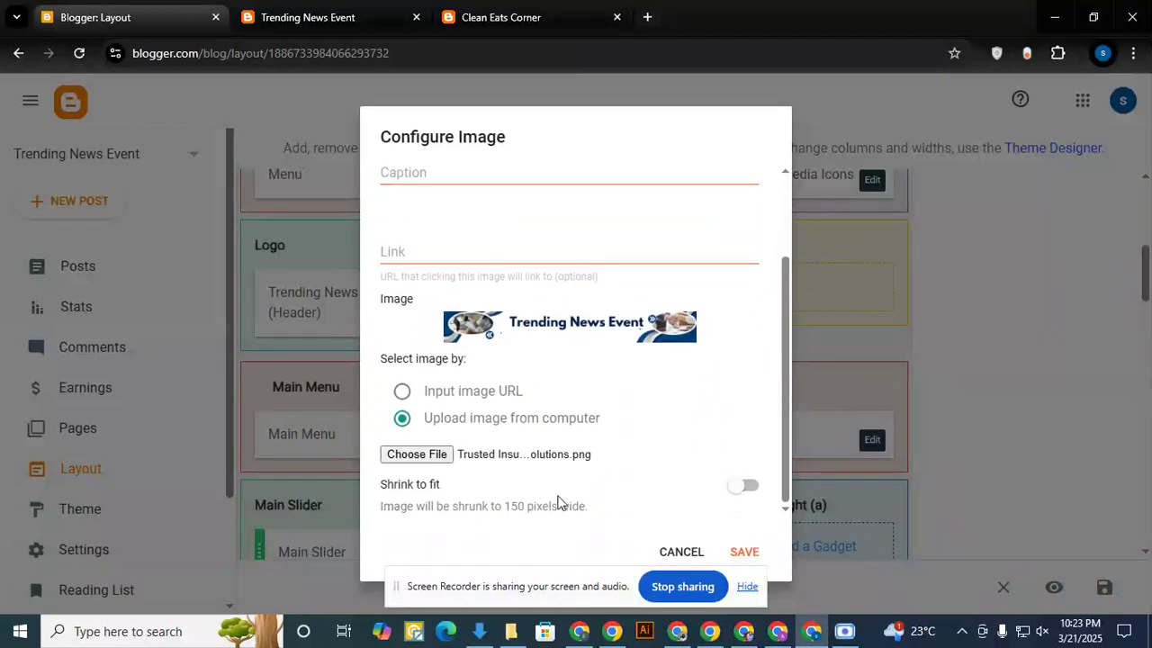
left_click(746, 552)
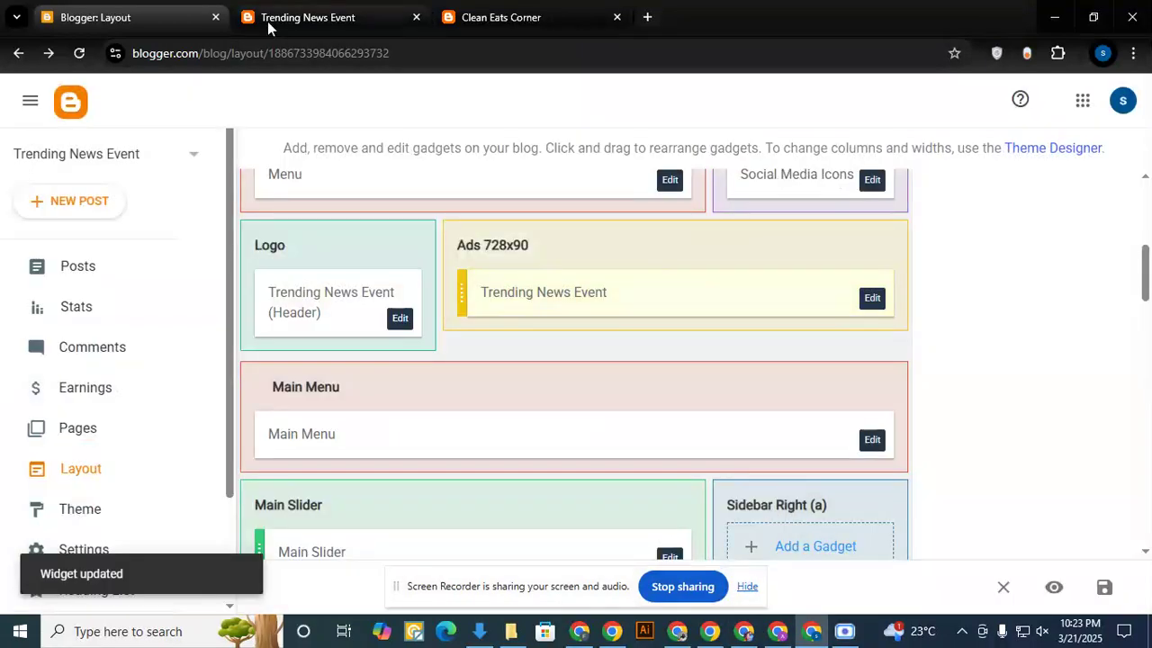
- Reload the live Trending News Event blog and examine its header banner, sidebar tabs and remaining sidebar widgets
left_click(267, 21)
left_click(79, 53)
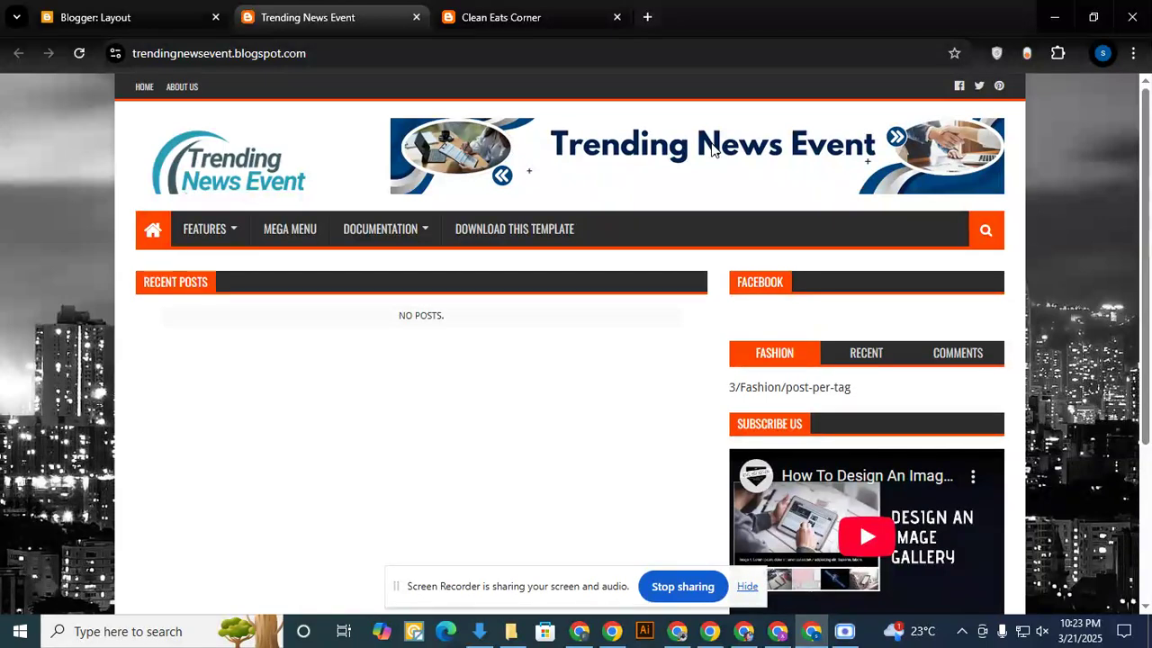
scroll(389, 243, "down", 1)
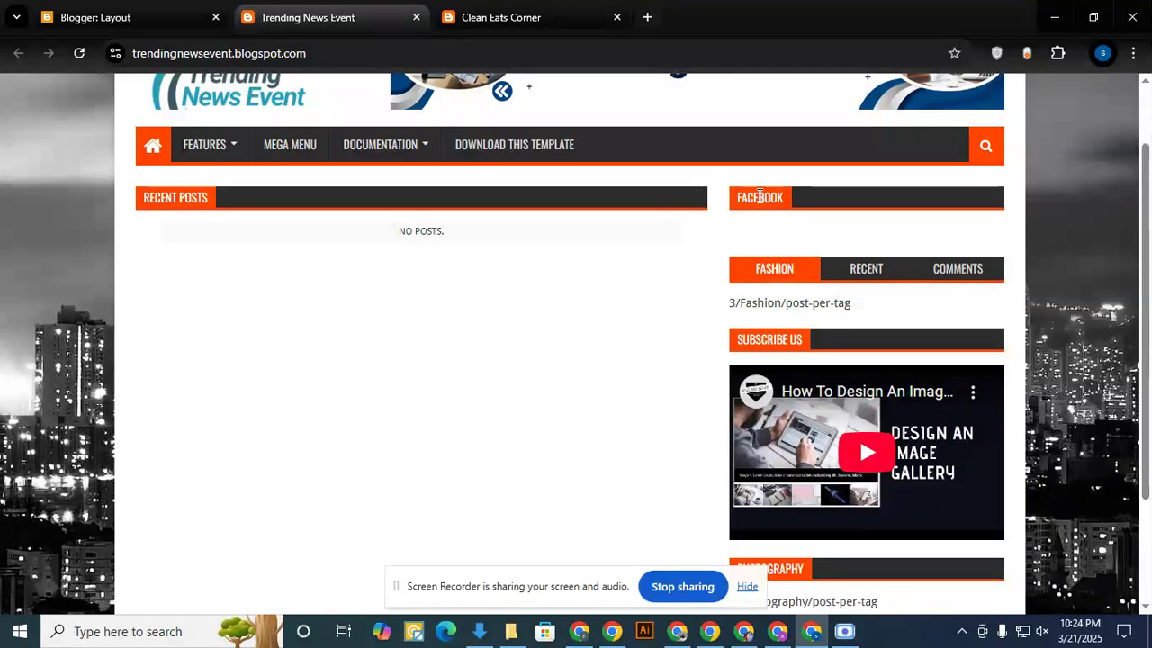
double_click(763, 268)
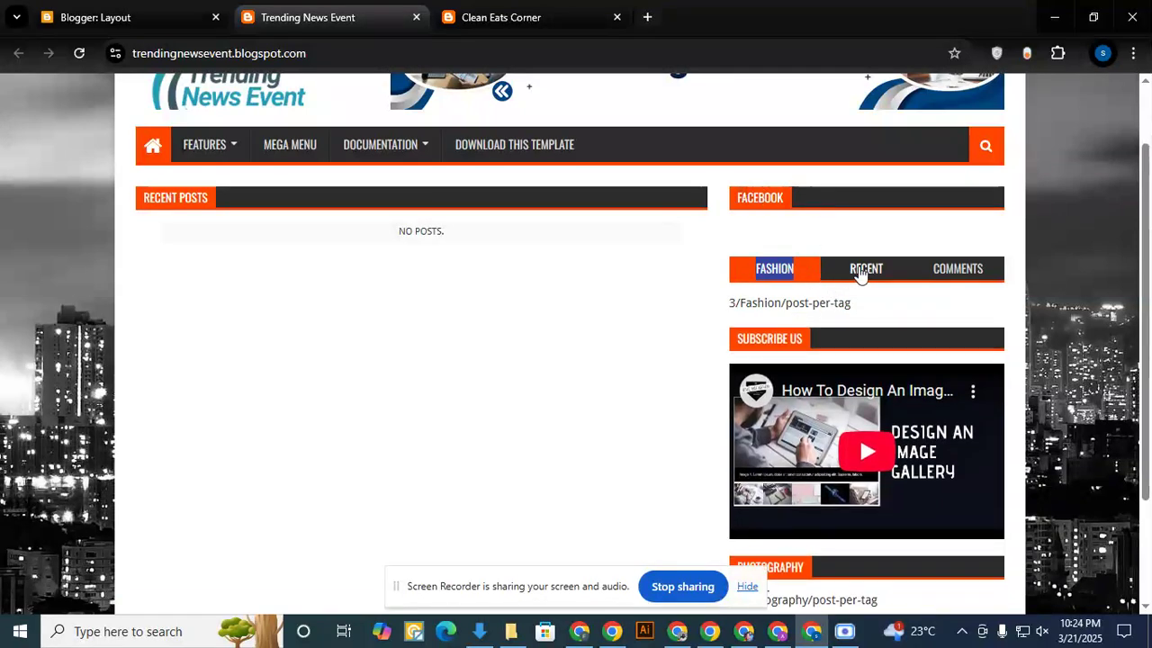
left_click(861, 269)
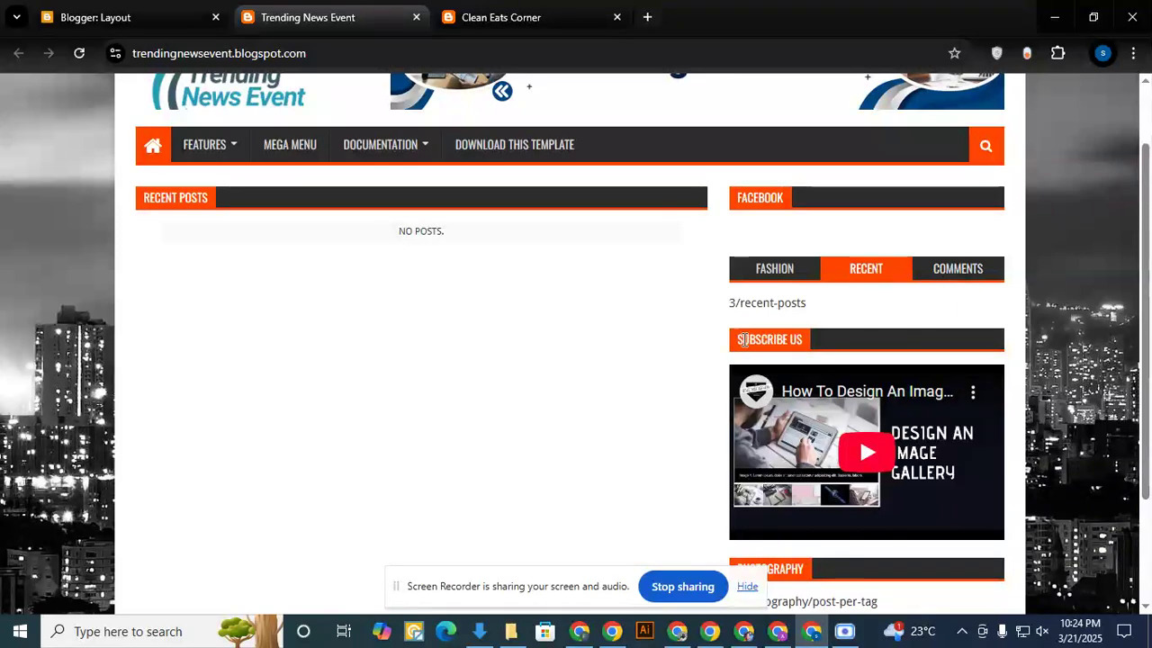
scroll(892, 363, "down", 2)
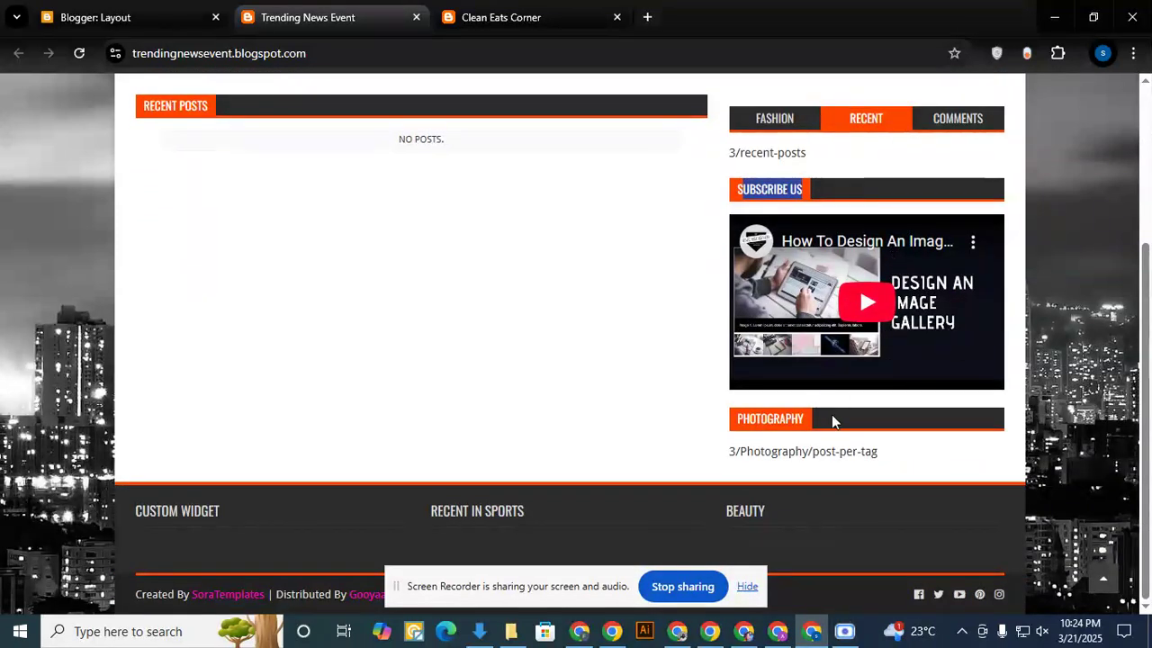
- Compare the Popular Posts sidebar on the Clean Eats Corner blog with the sidebar and widget sections in the Blogger layout
left_click(504, 18)
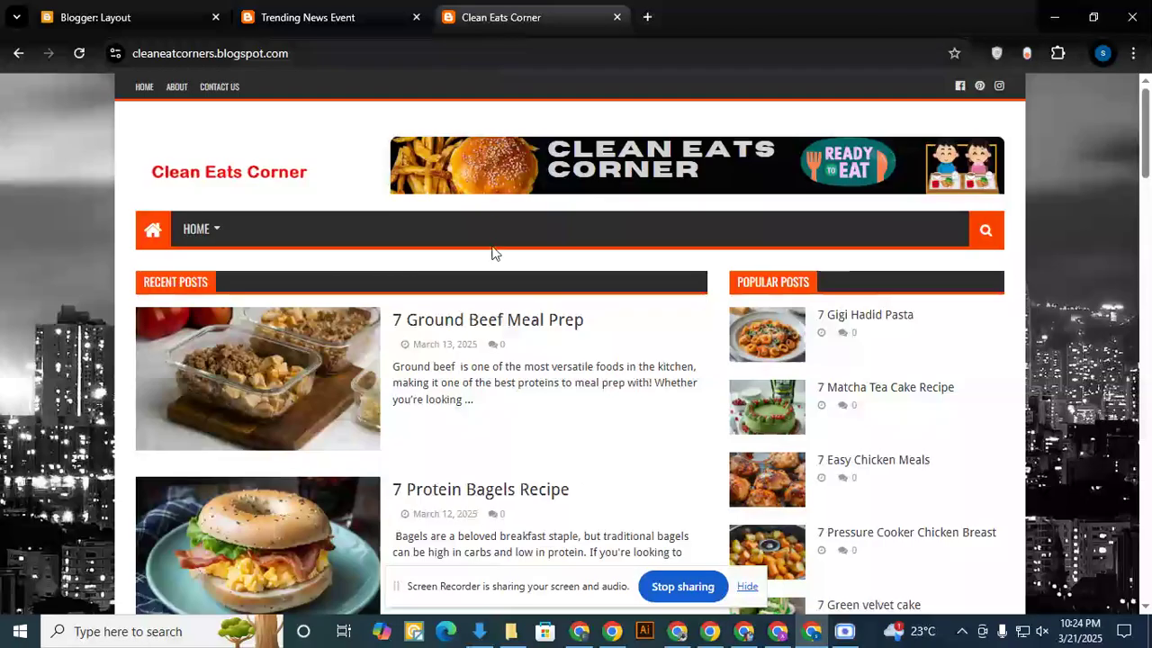
scroll(830, 326, "down", 1)
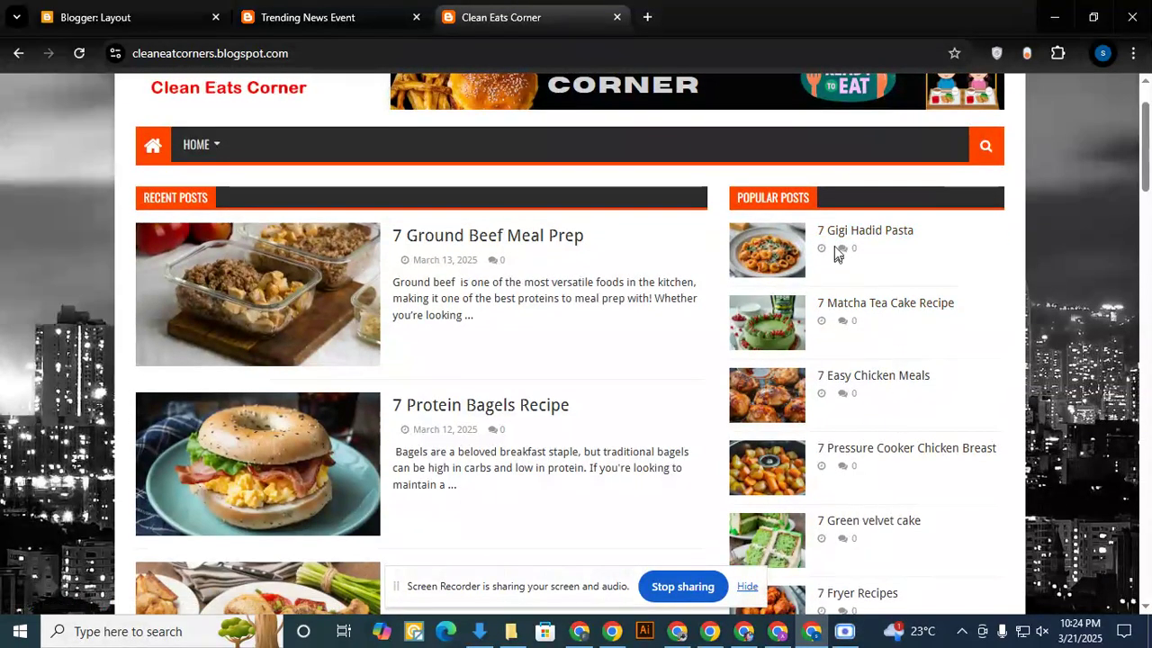
left_click_drag(733, 198, 814, 197)
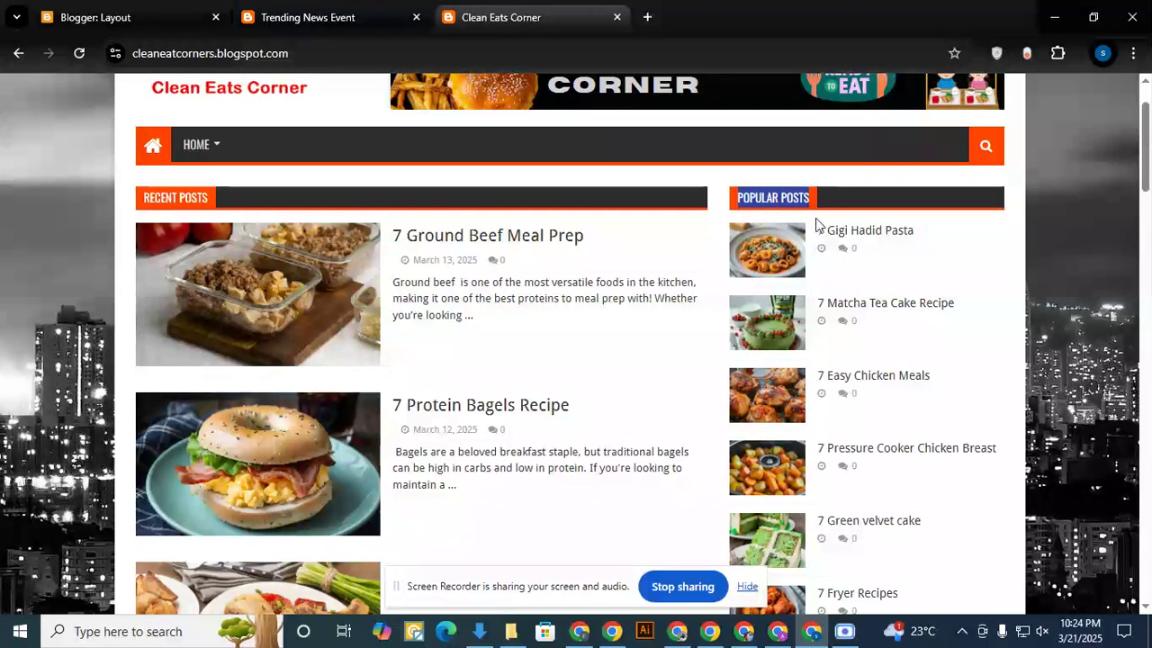
left_click(144, 18)
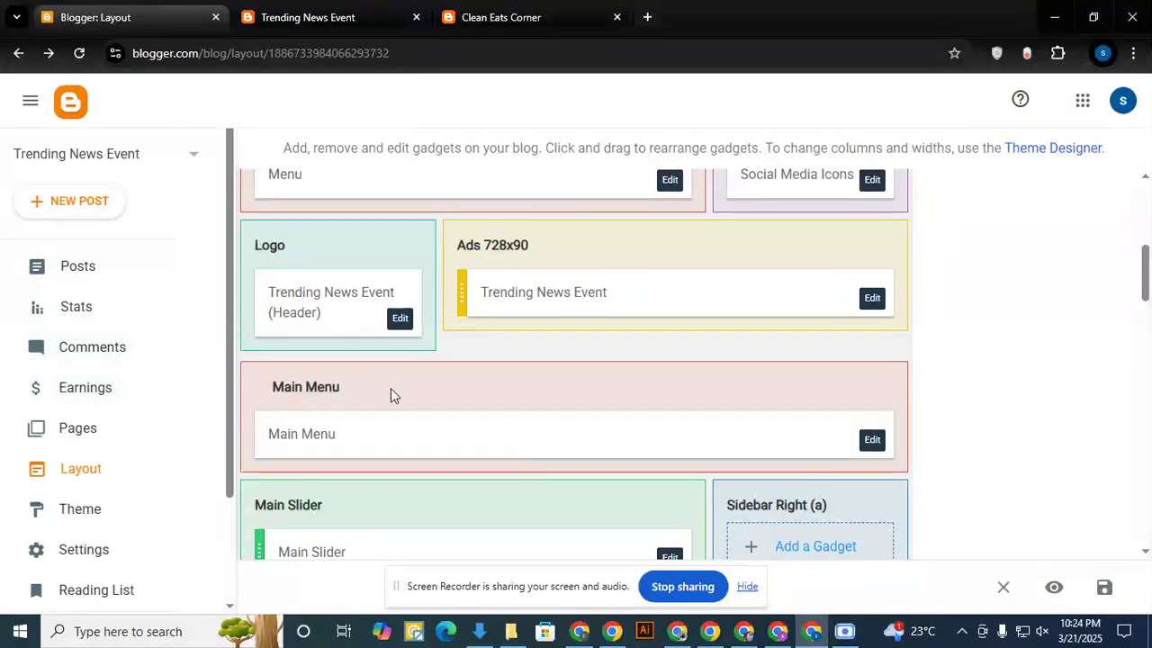
scroll(443, 390, "down", 1)
scroll(462, 315, "up", 2)
scroll(300, 342, "down", 2)
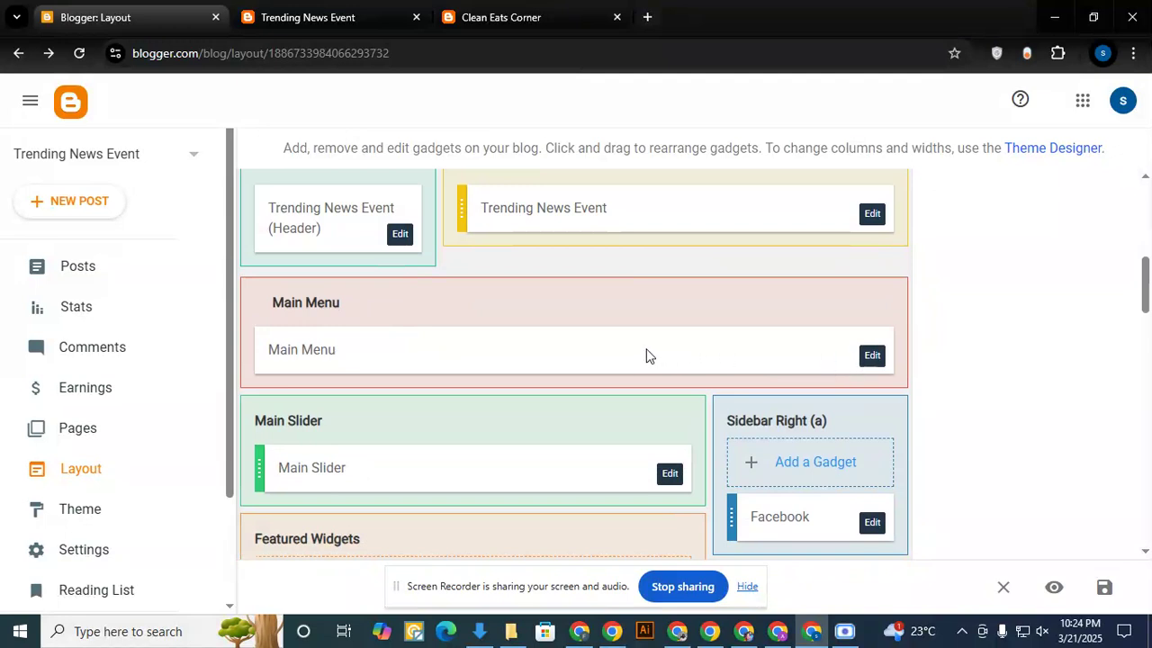
scroll(603, 354, "down", 3)
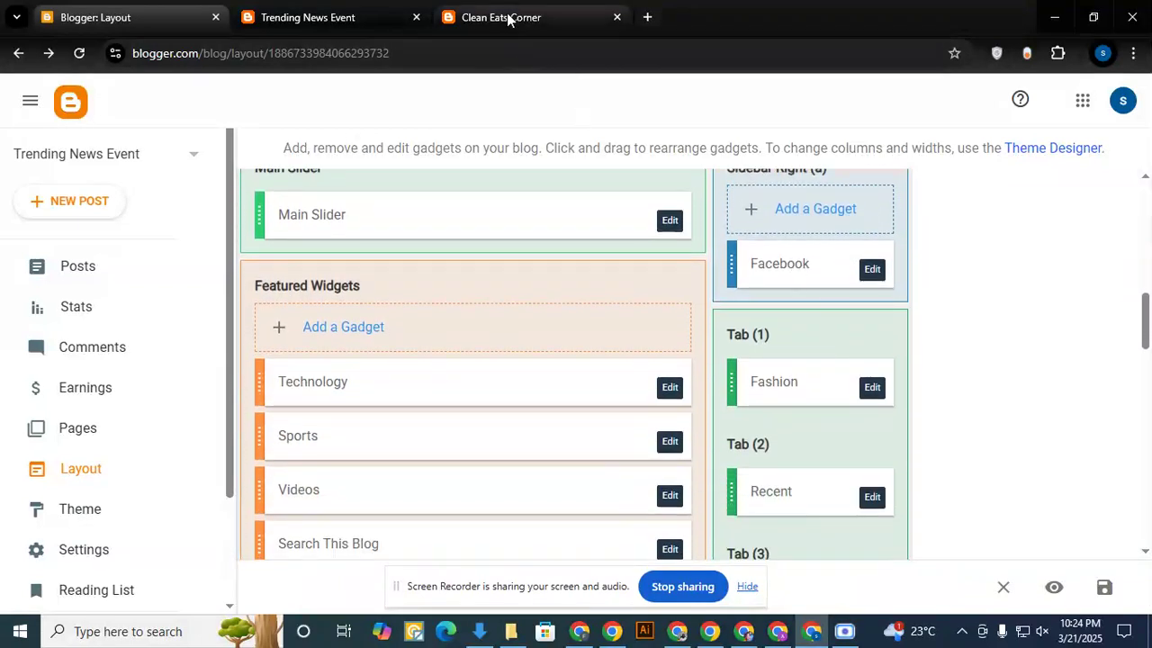
- Check the Facebook widget on the live blog and remove the Facebook gadget from the layout's Sidebar Right (a) section
left_click(409, 10)
scroll(752, 322, "up", 2)
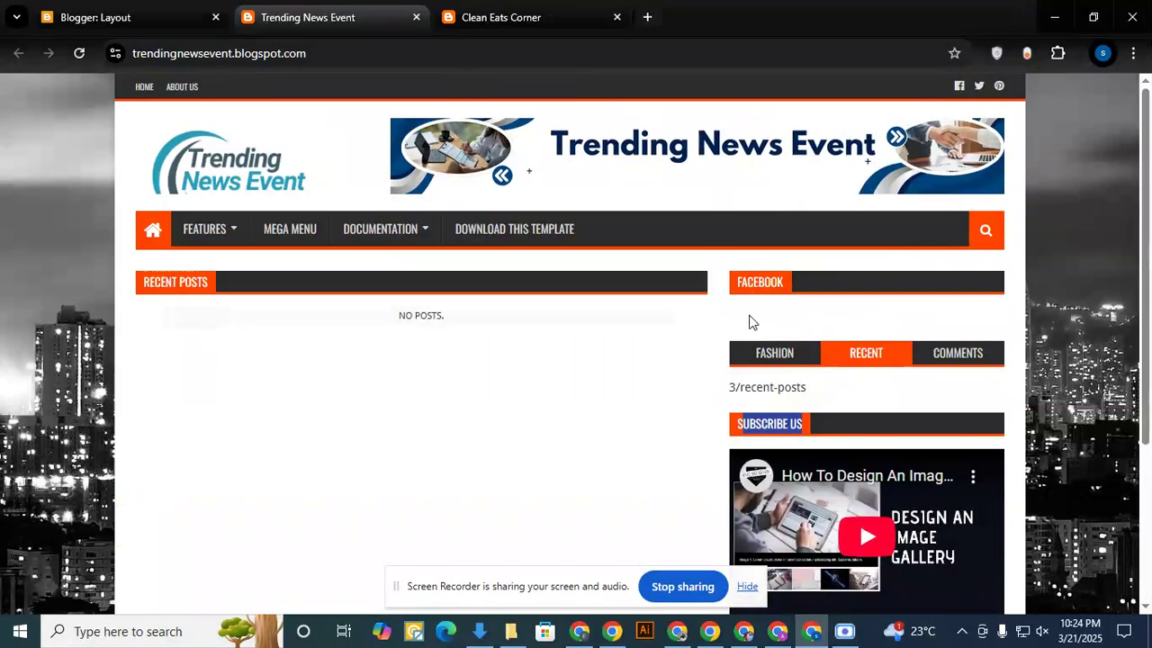
left_click(135, 17)
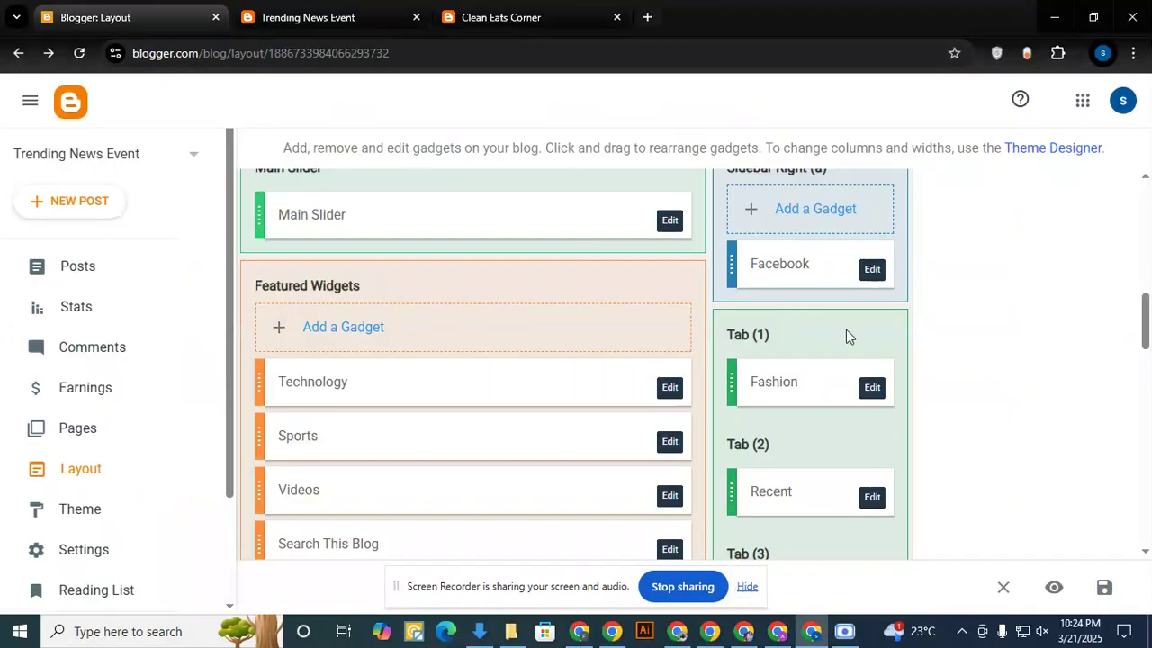
left_click(872, 270)
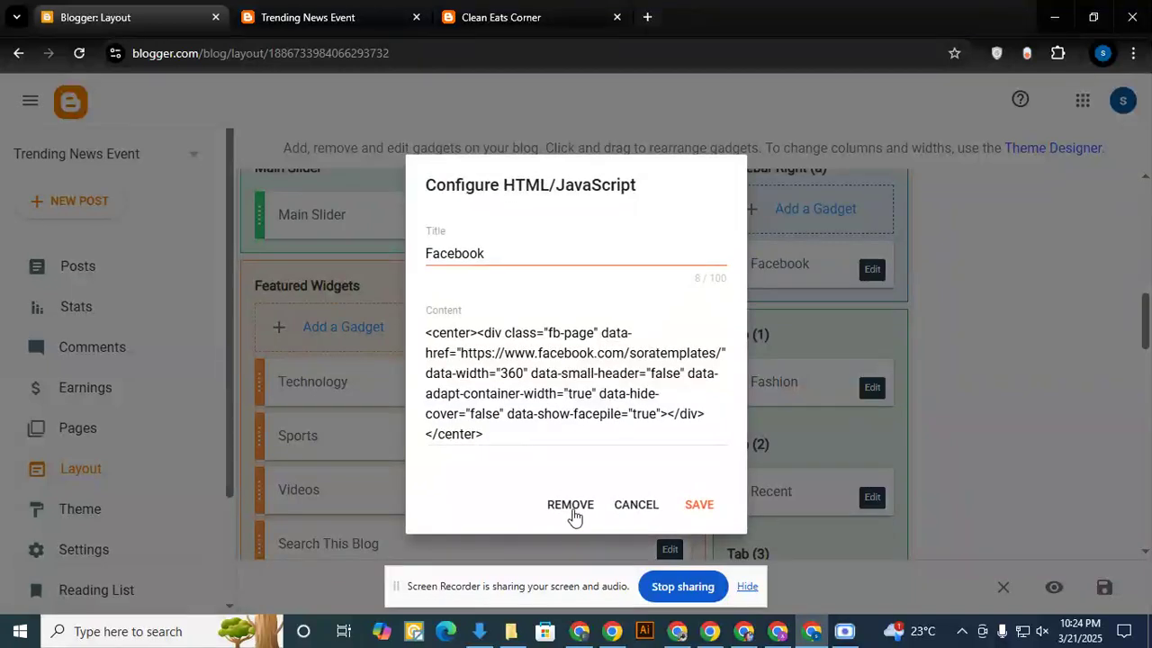
left_click(572, 509)
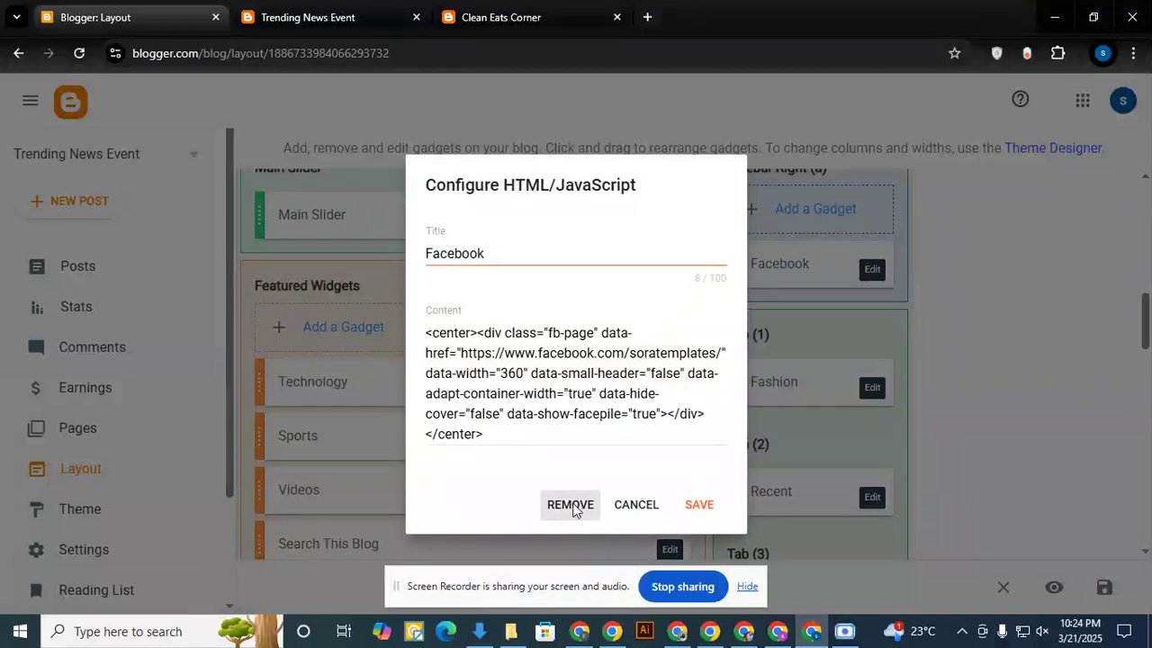
left_click(690, 393)
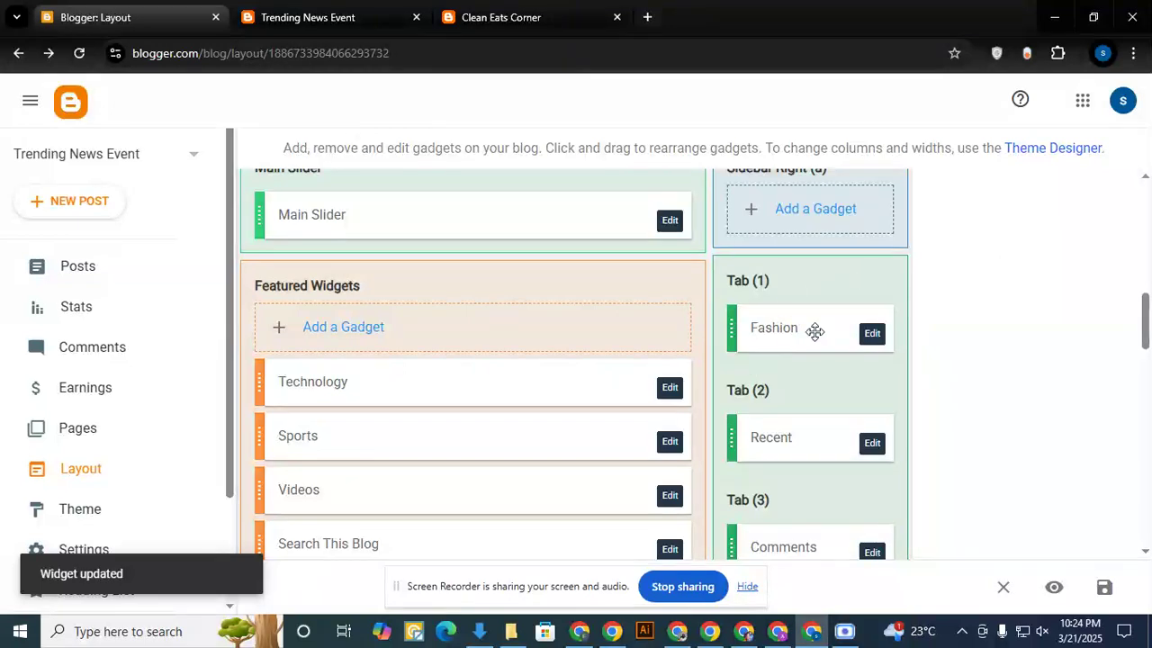
- Remove the Fashion gadget from the Tab (1) section of the blog layout
left_click(353, 8)
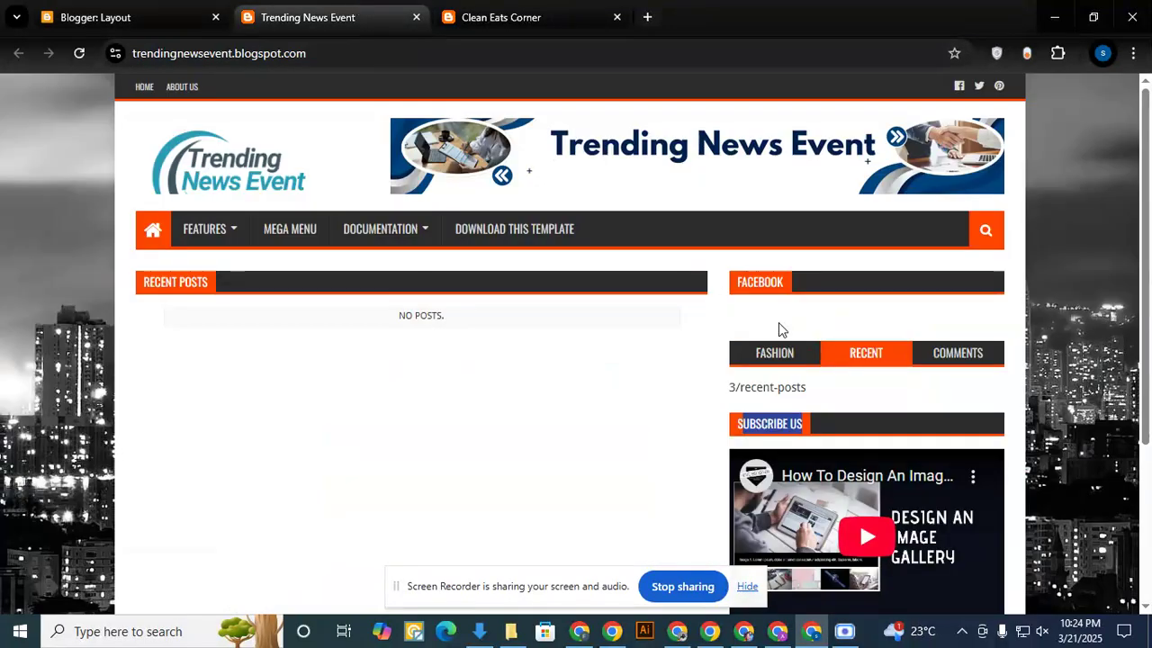
left_click(207, 15)
left_click(871, 335)
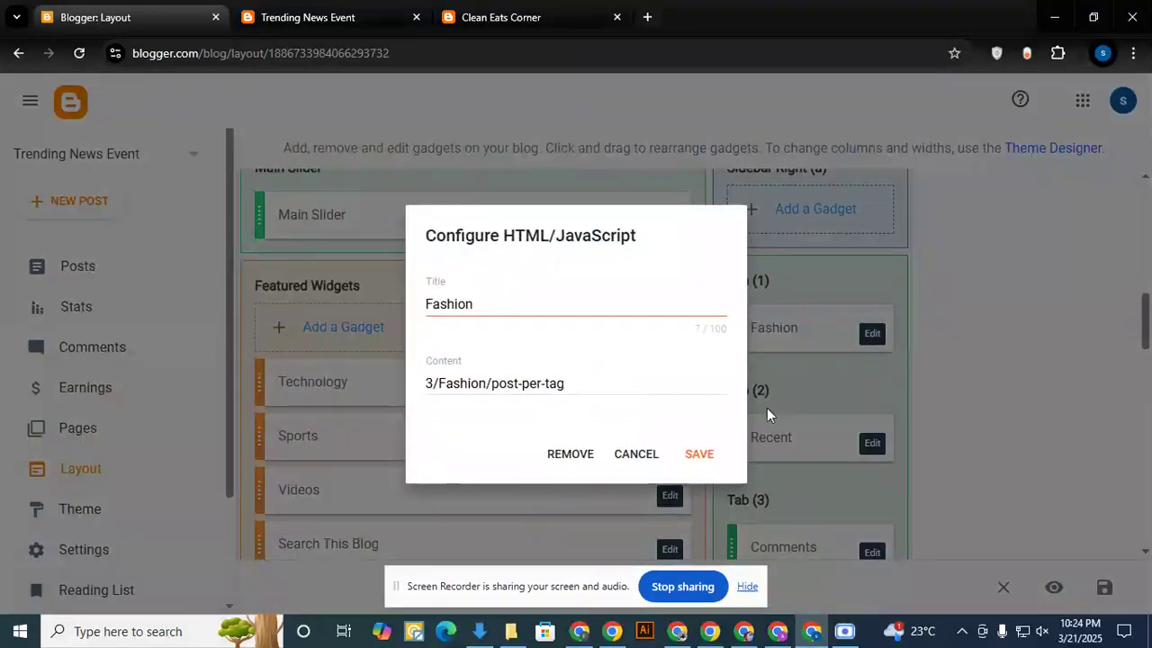
left_click(560, 453)
left_click(690, 397)
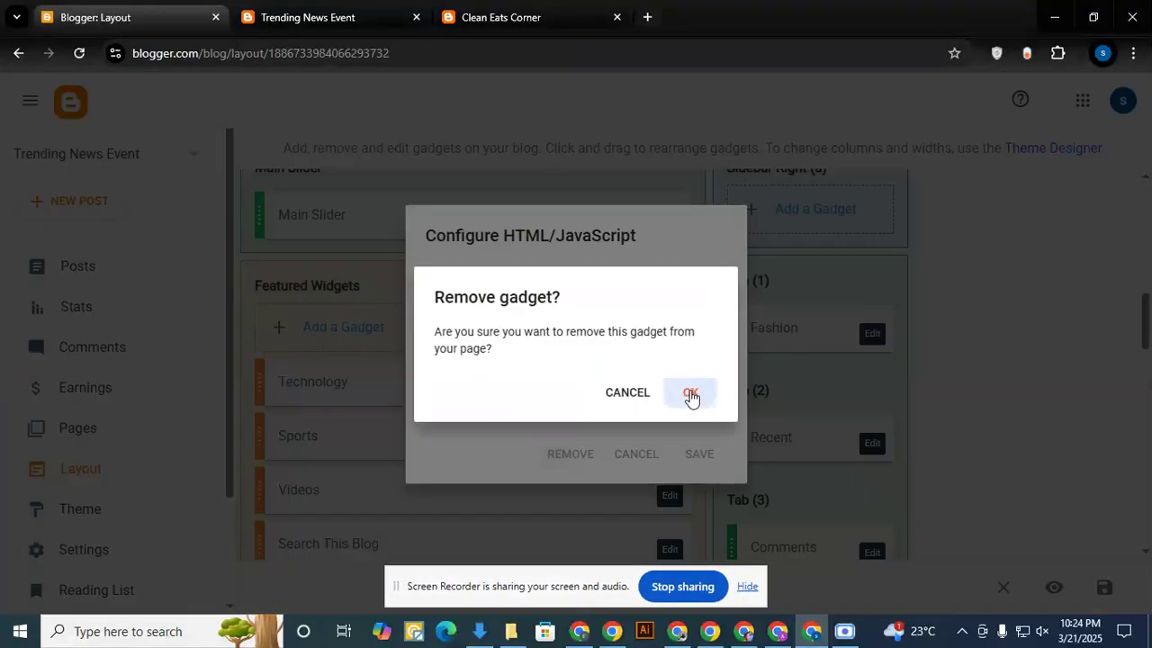
- Remove the Recent gadget from Tab (2) and the Comments gadget from Tab (3)
scroll(872, 330, "down", 2)
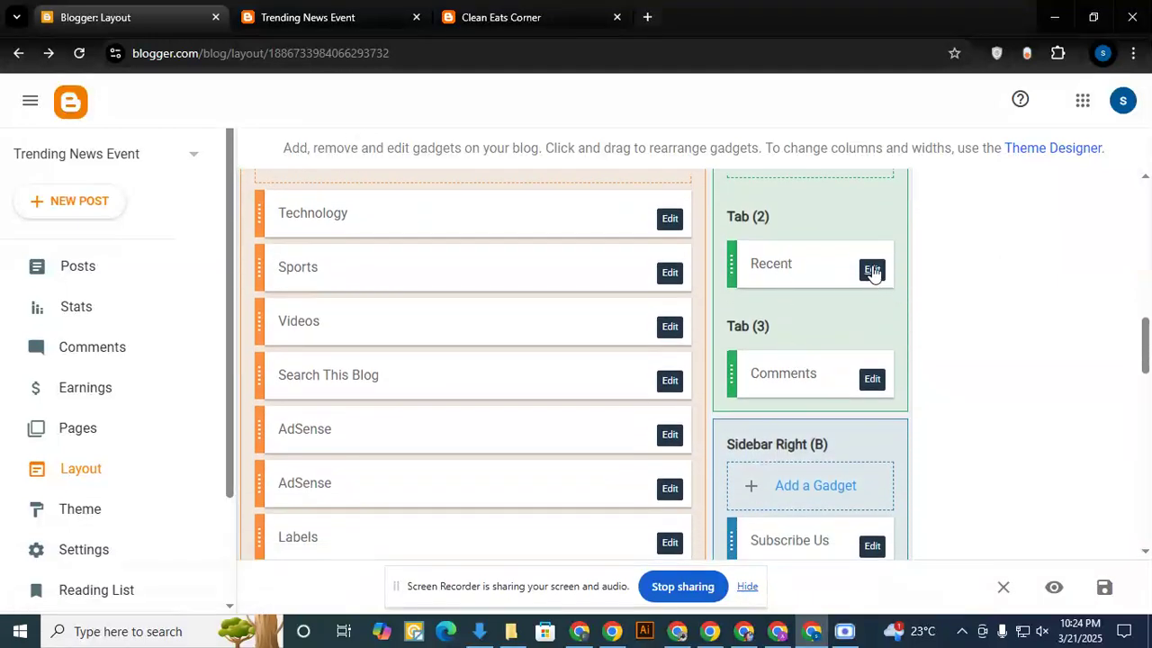
left_click(872, 272)
left_click(569, 455)
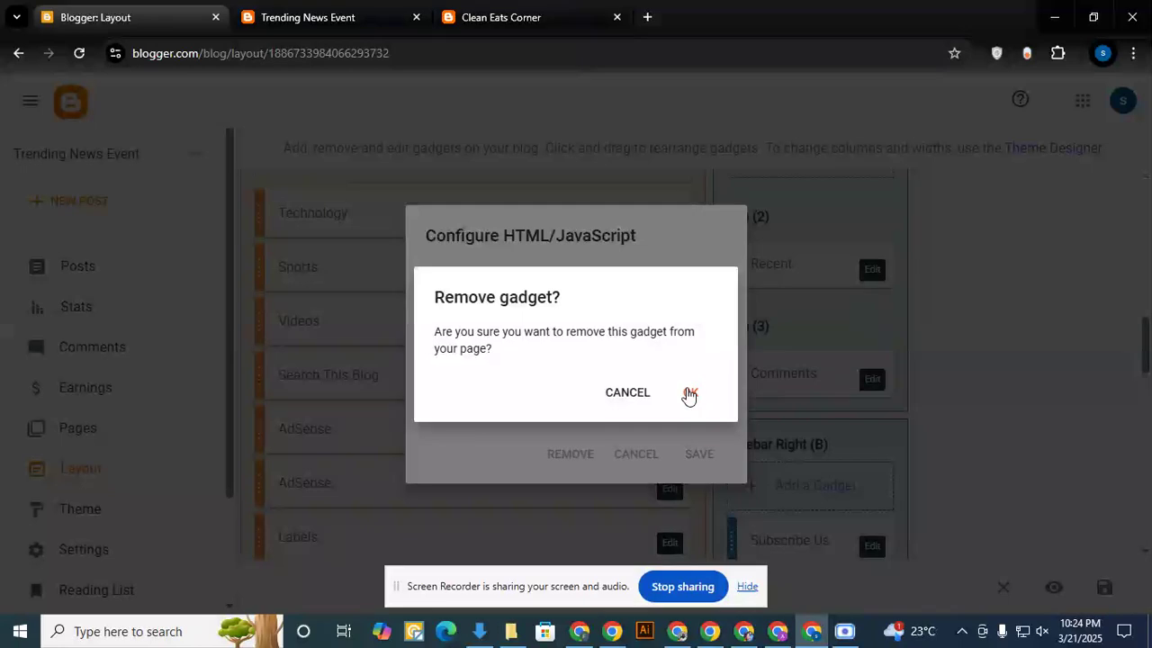
left_click(689, 393)
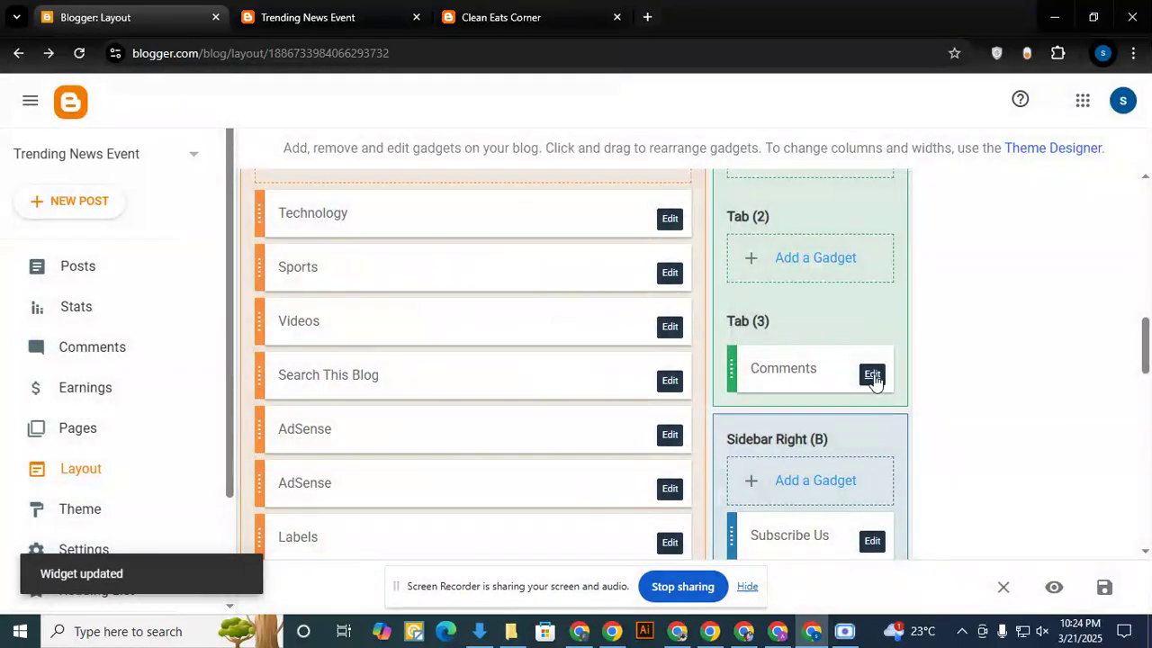
left_click(872, 373)
left_click(572, 454)
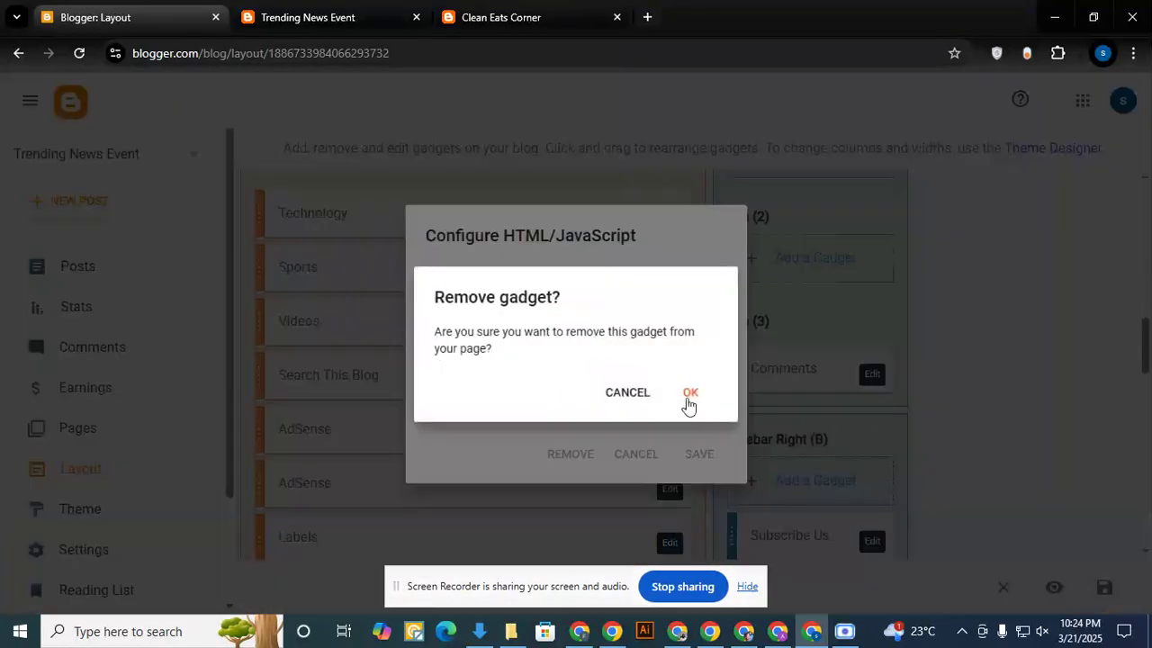
left_click(704, 402)
- Check the remaining sidebar widgets on the live blog and remove the Subscribe Us video gadget from Sidebar Right (B)
scroll(849, 409, "down", 2)
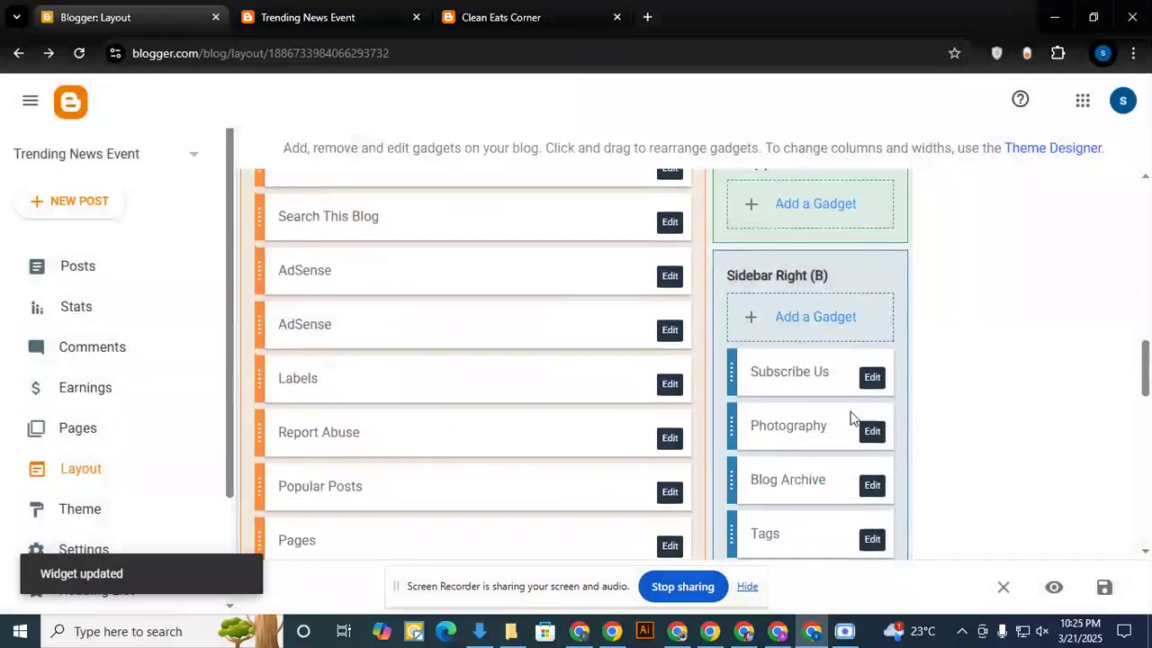
left_click(347, 17)
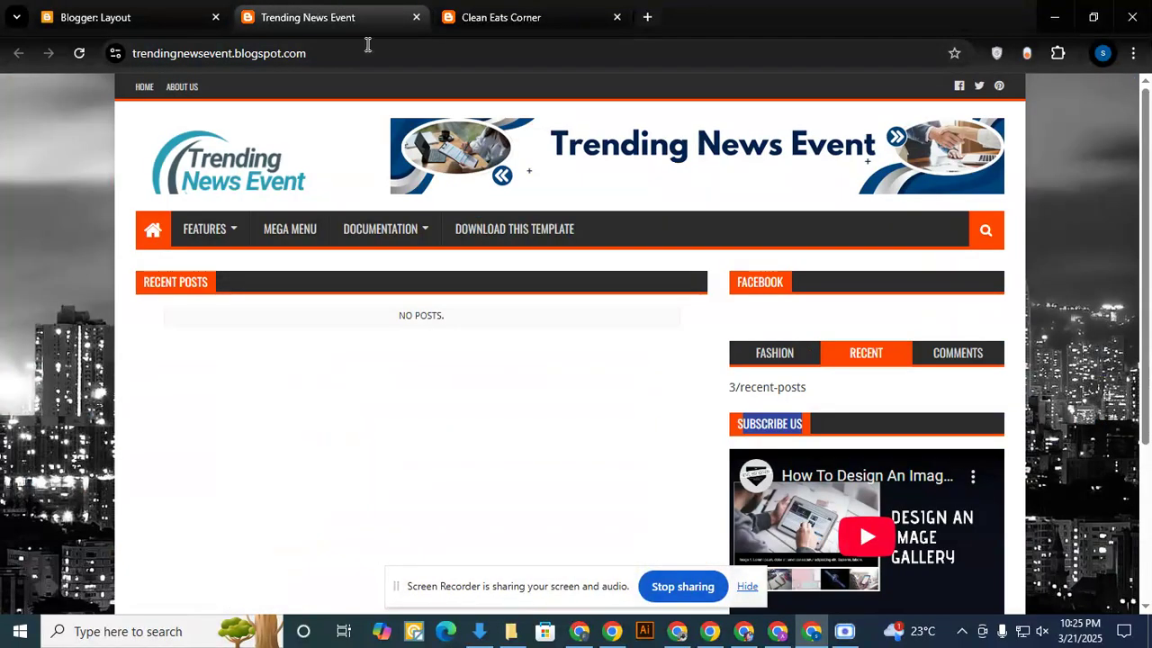
scroll(861, 401, "down", 2)
scroll(862, 405, "down", 1)
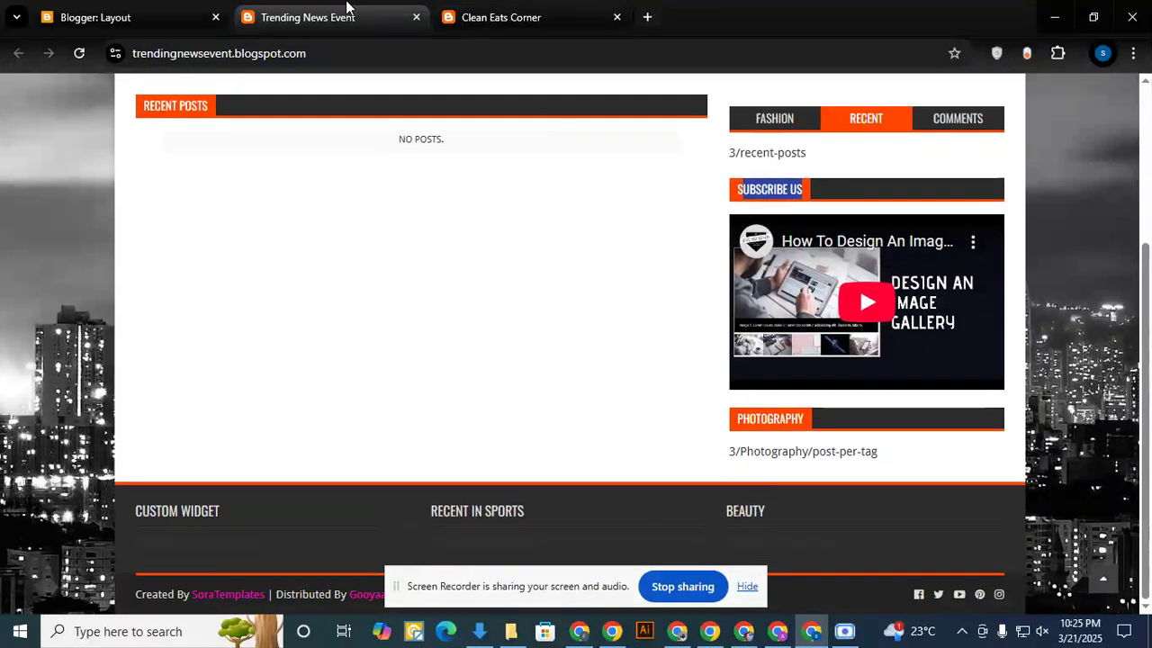
left_click(135, 15)
left_click(872, 369)
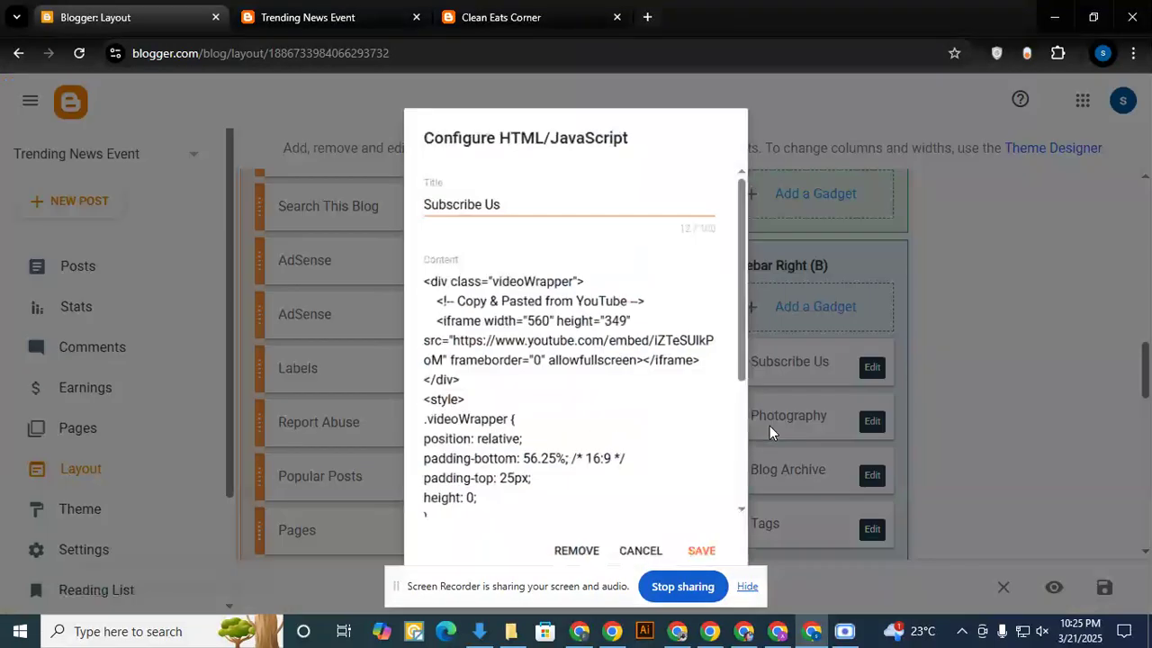
left_click(577, 556)
left_click(690, 394)
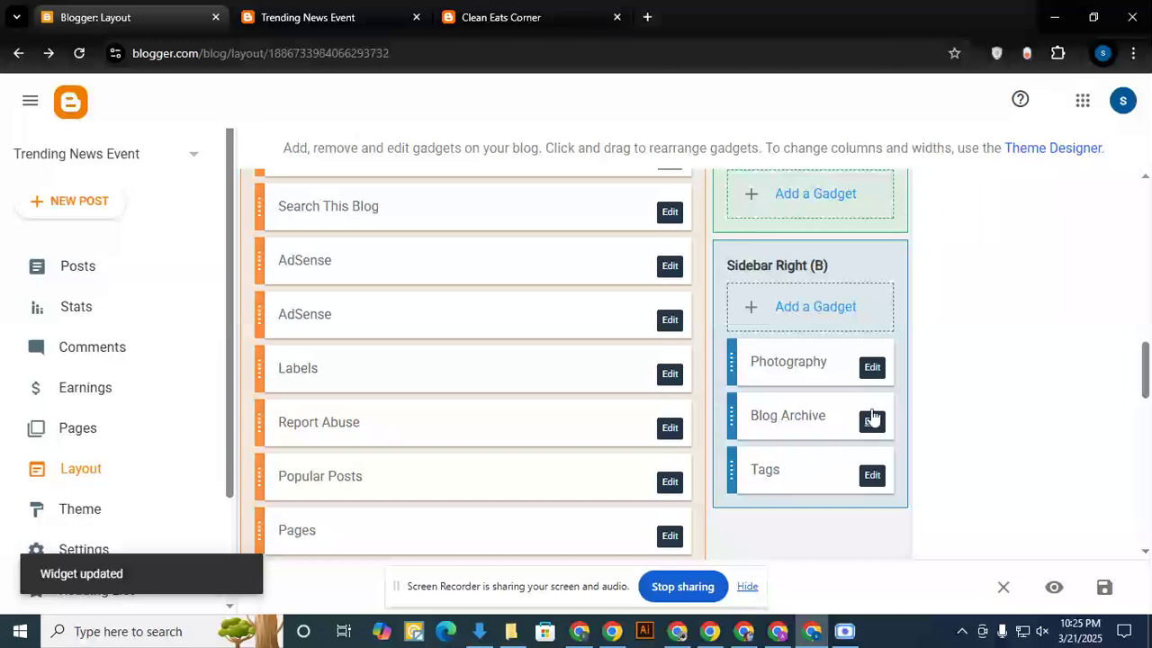
- Remove the Photography gadget from Sidebar Right (B), keeping the Blog Archive and Tags gadgets
left_click(872, 419)
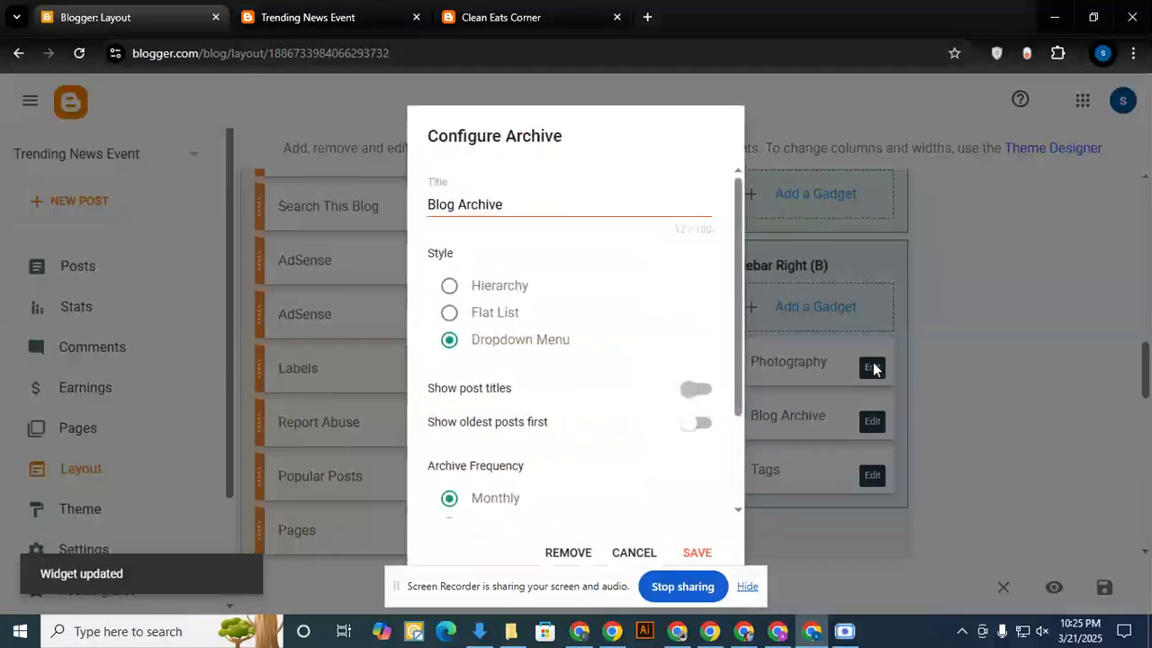
left_click(635, 551)
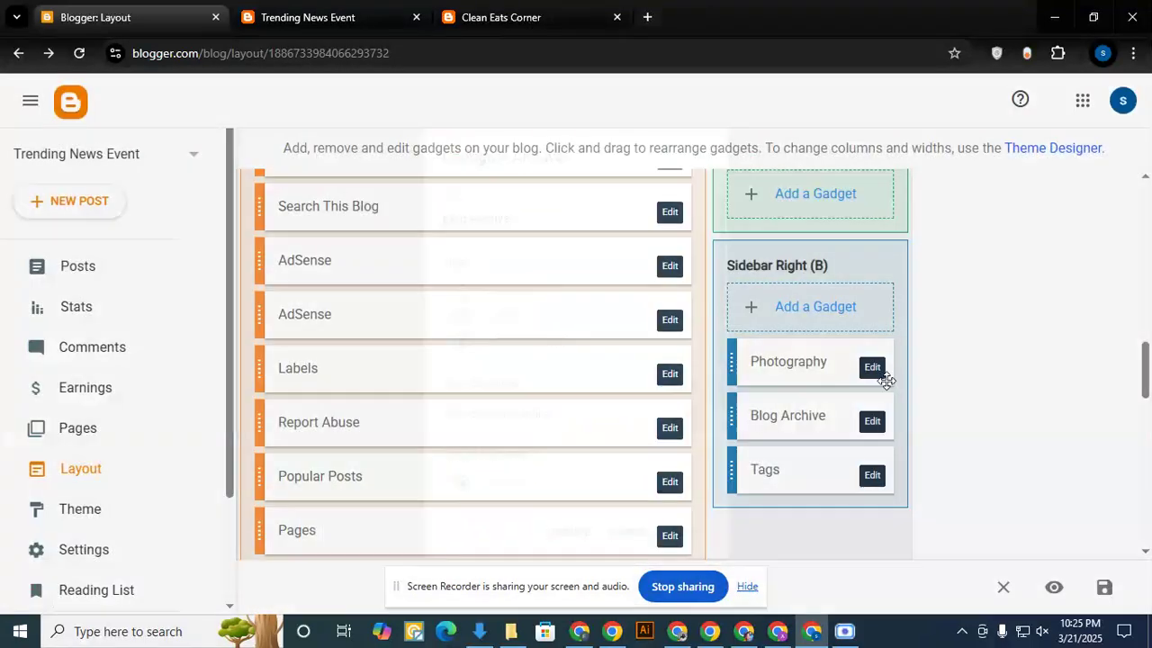
left_click(871, 367)
left_click(571, 454)
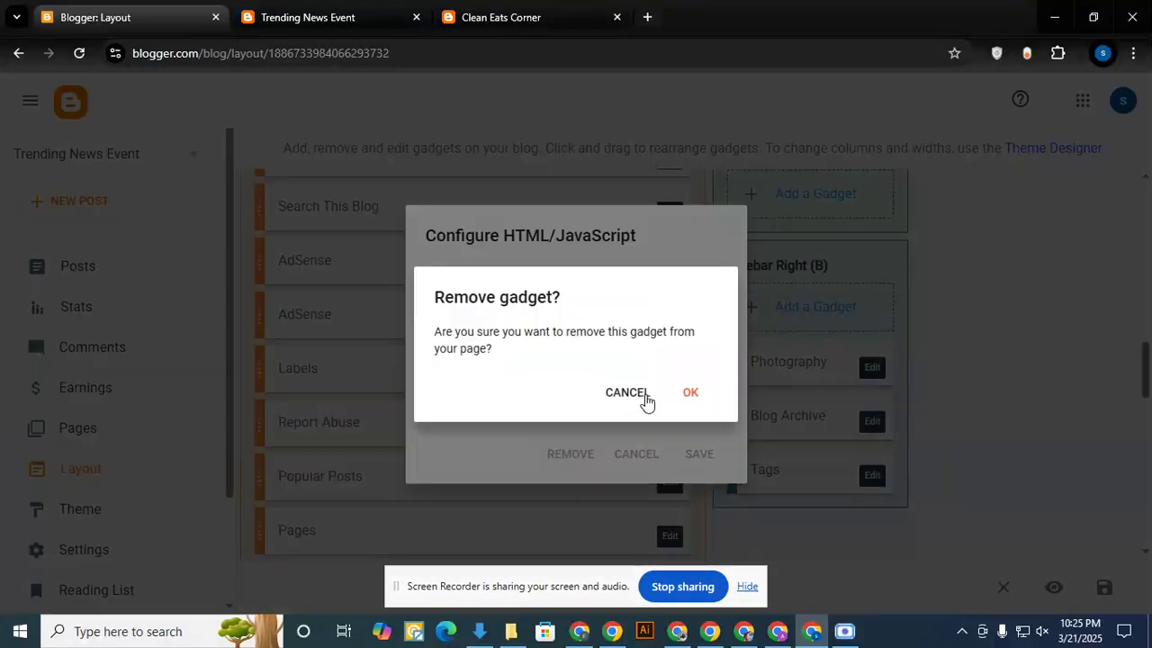
left_click(694, 397)
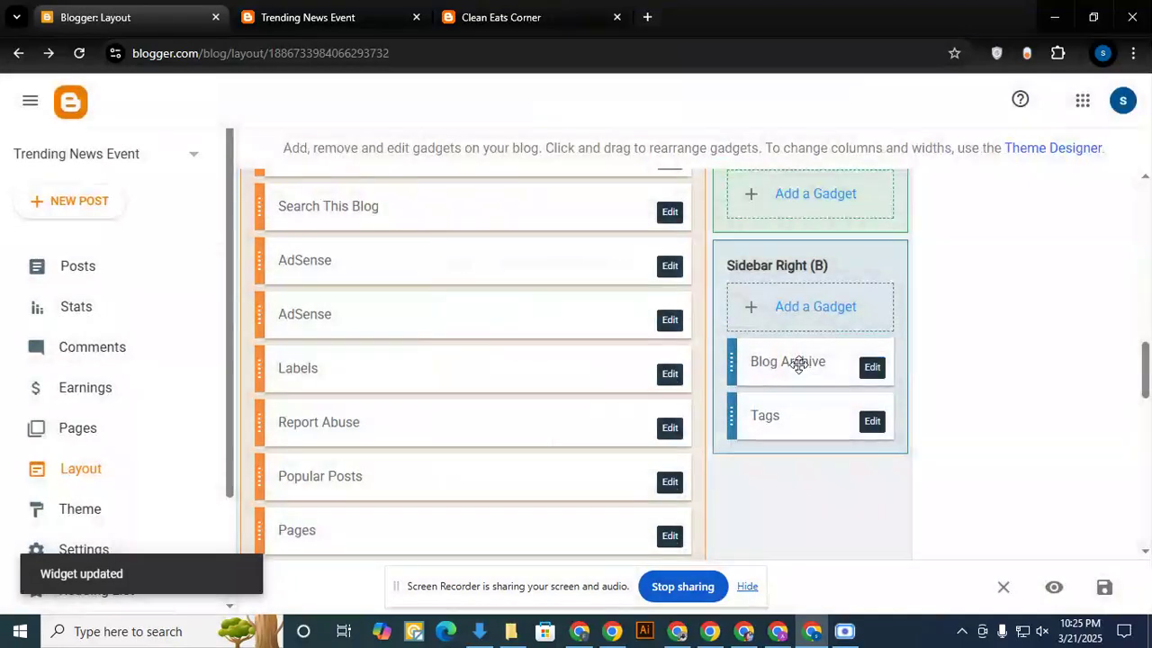
- Examine the footer widgets on the live Trending News Event blog and reload the page to check its sidebar
left_click(314, 19)
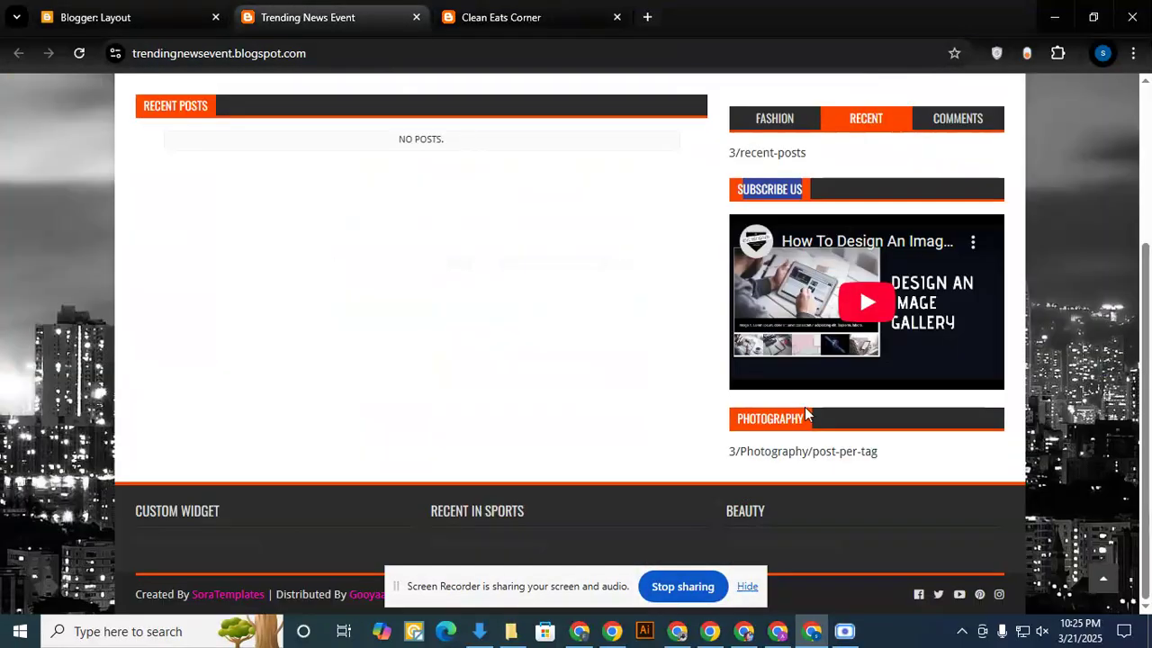
left_click(746, 587)
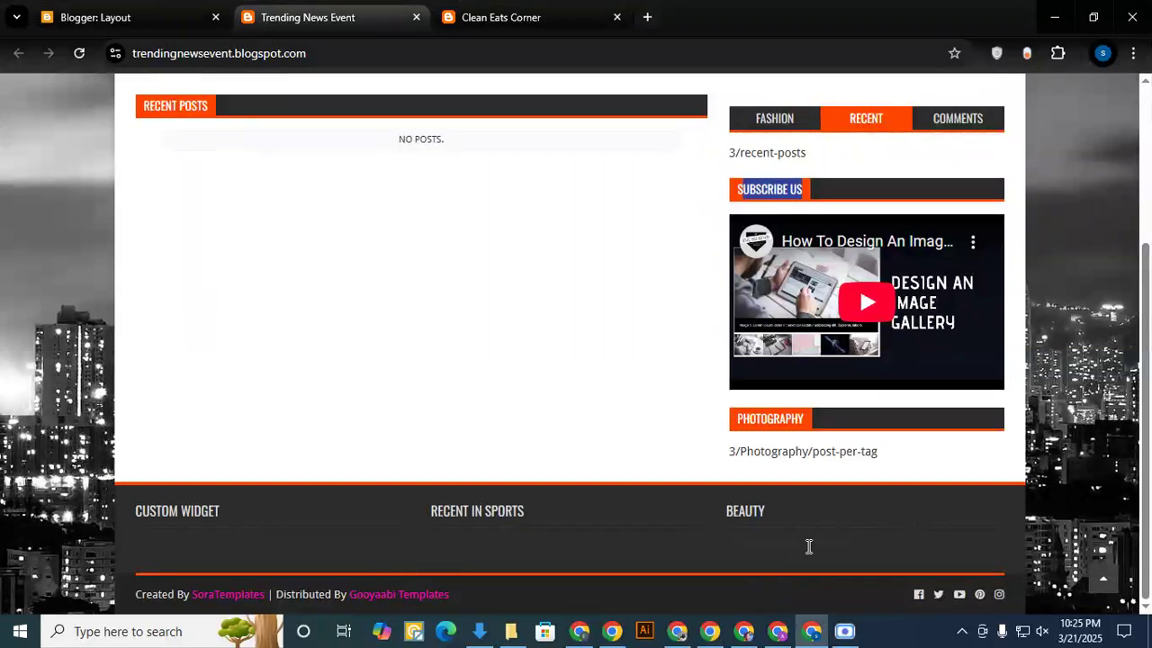
triple_click(740, 542)
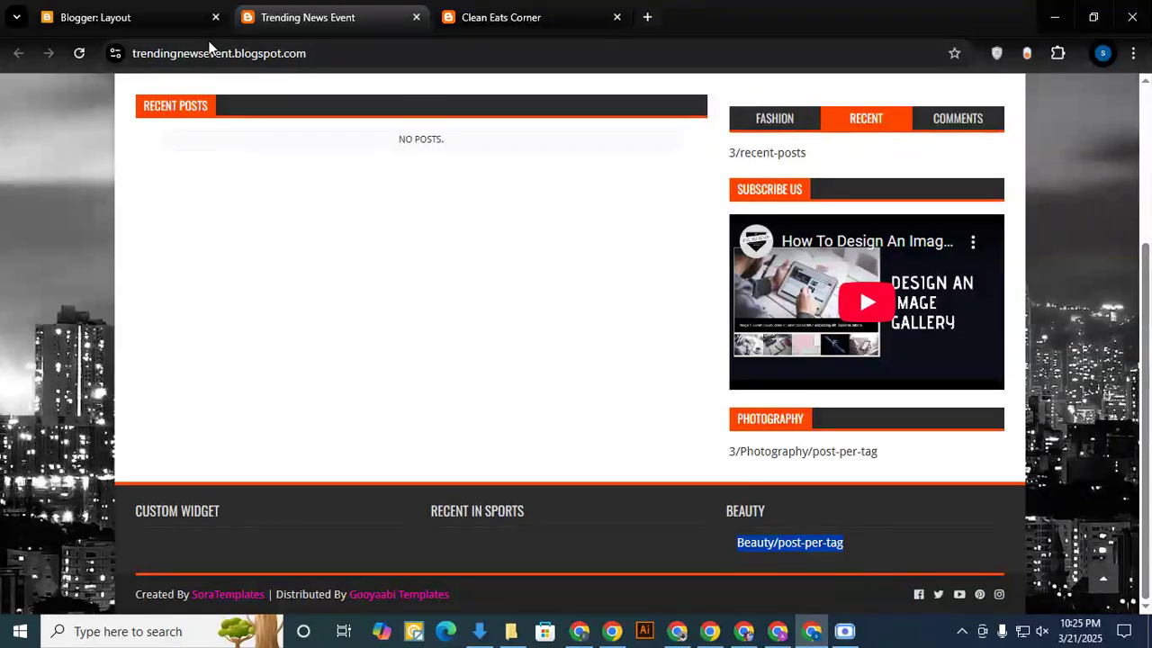
left_click(83, 55)
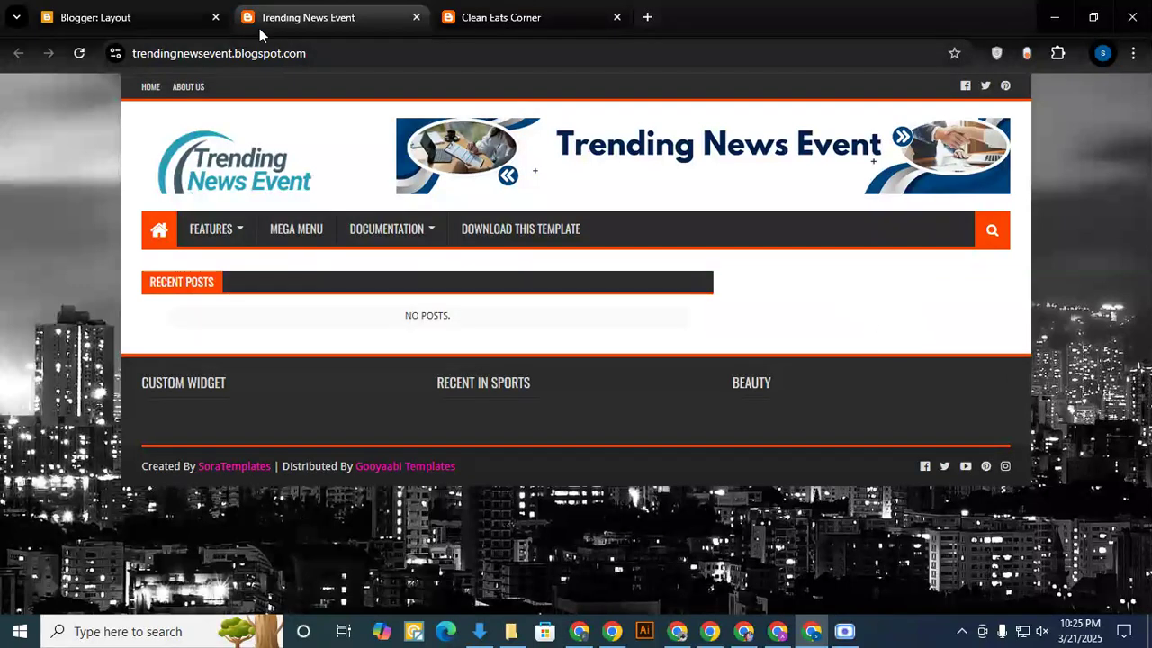
- Add a Popular Posts gadget to Sidebar Right (a) with most viewed set to All time, as on Clean Eats Corner
left_click(464, 18)
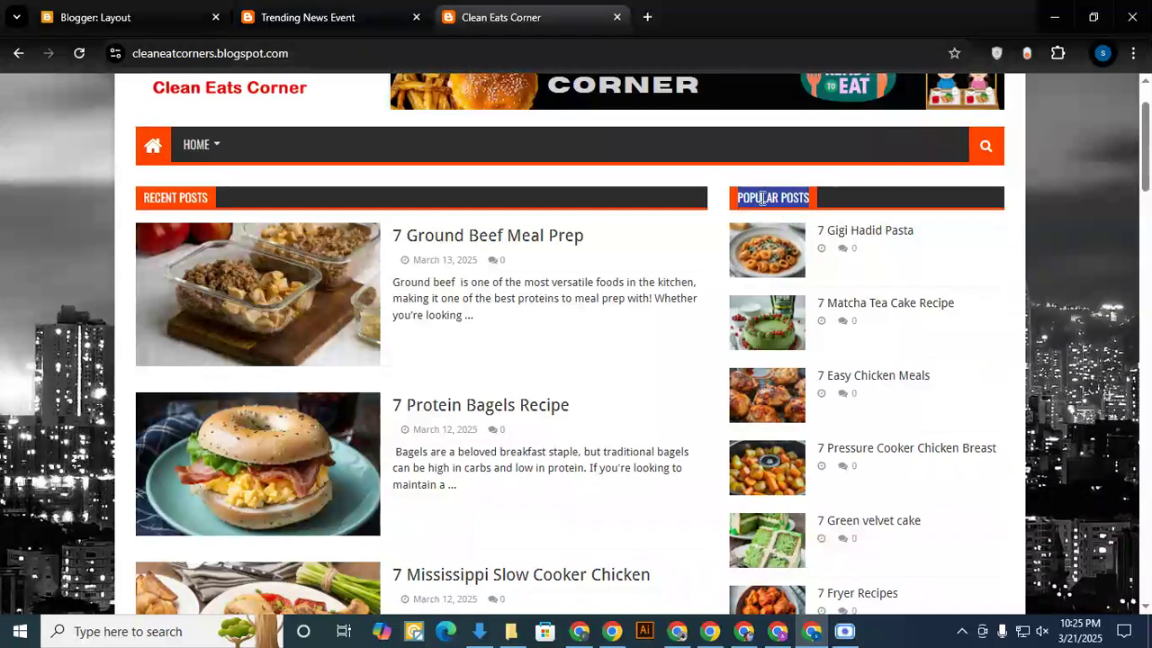
left_click(129, 15)
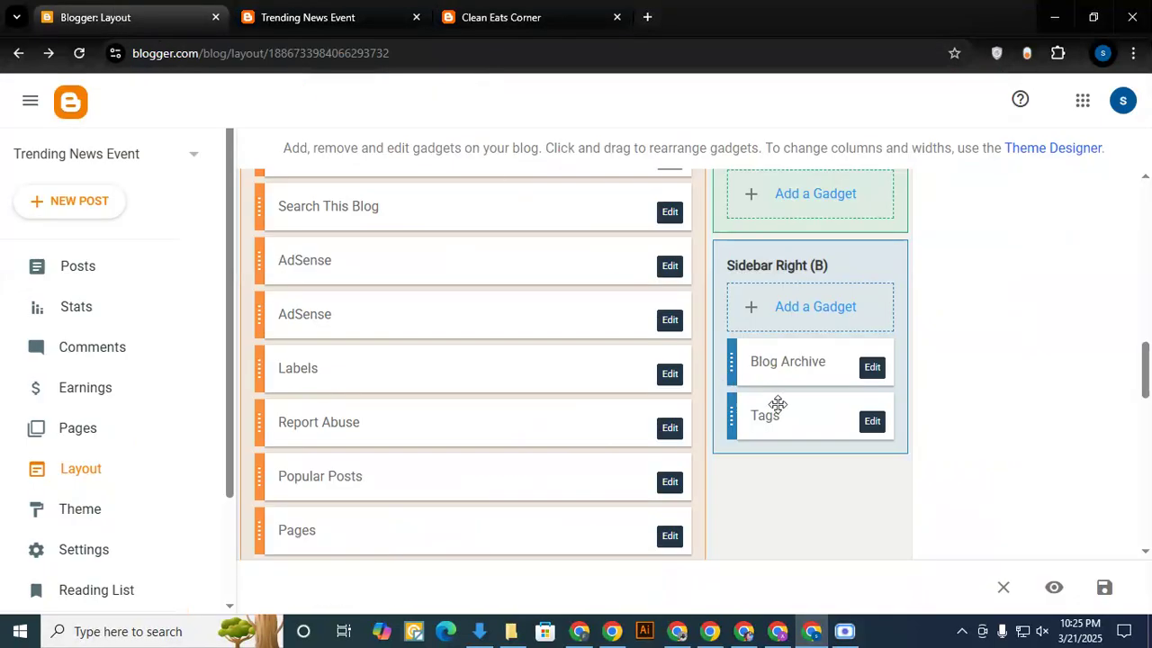
scroll(853, 266, "up", 5)
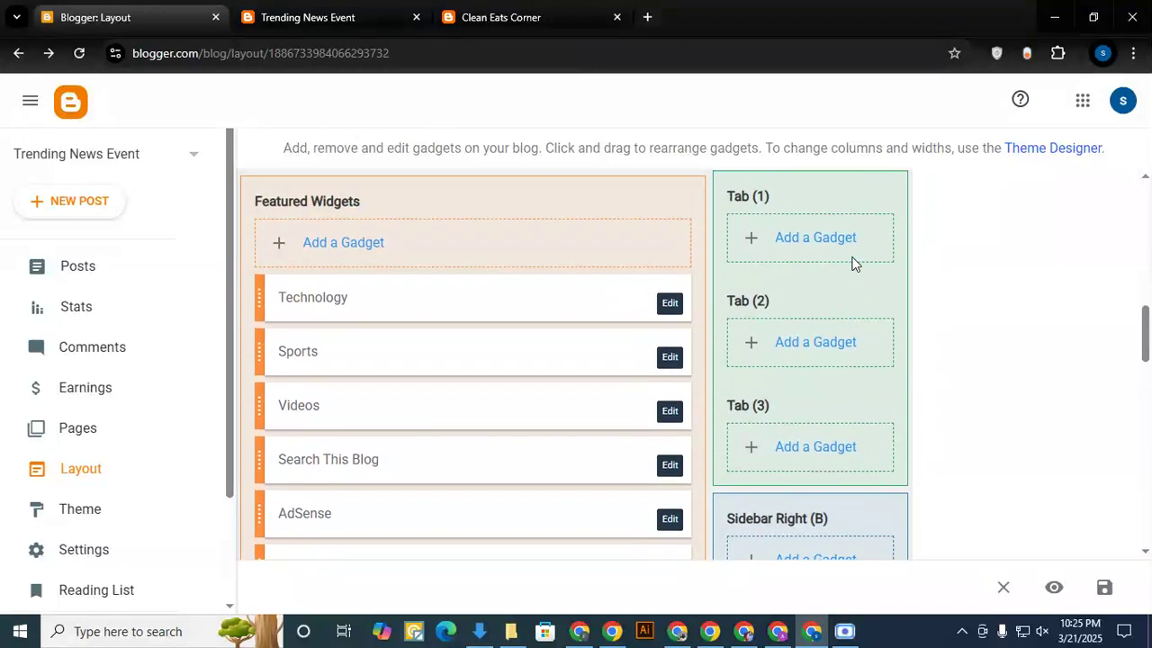
scroll(810, 310, "down", 6)
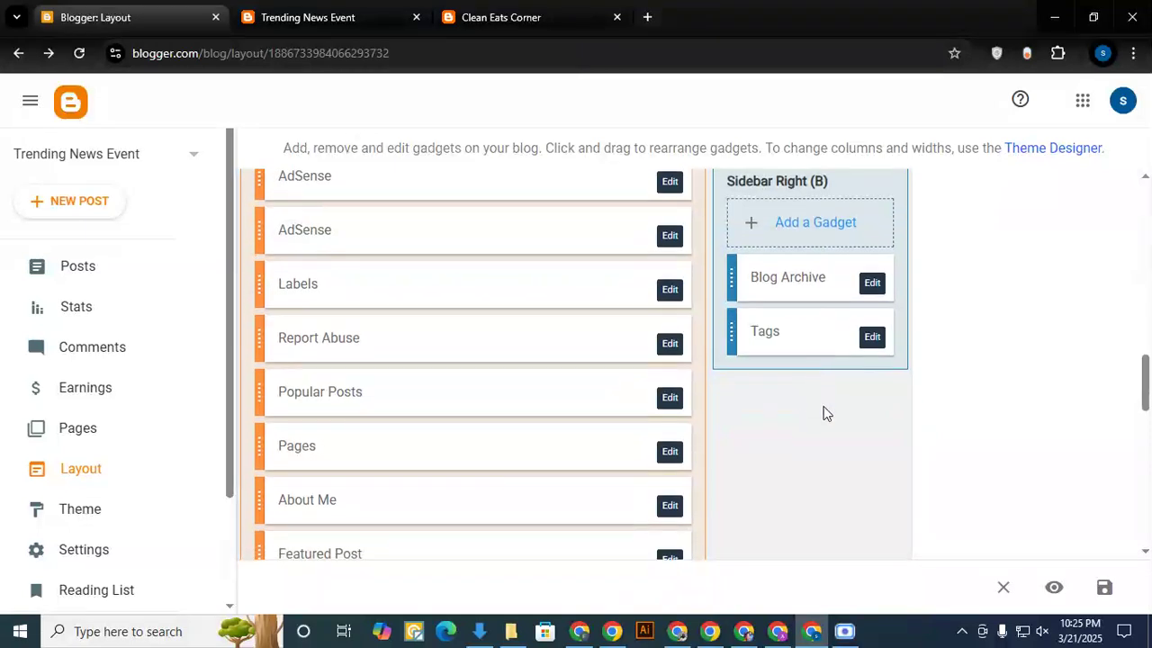
scroll(826, 413, "up", 6)
scroll(826, 410, "down", 1)
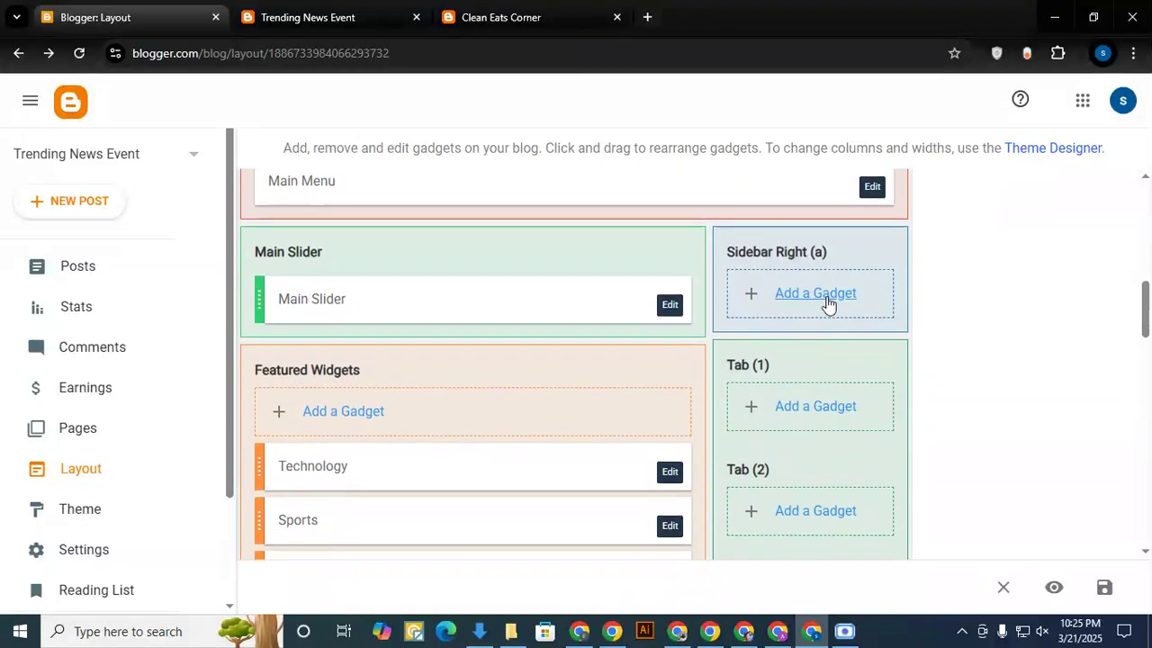
left_click(828, 303)
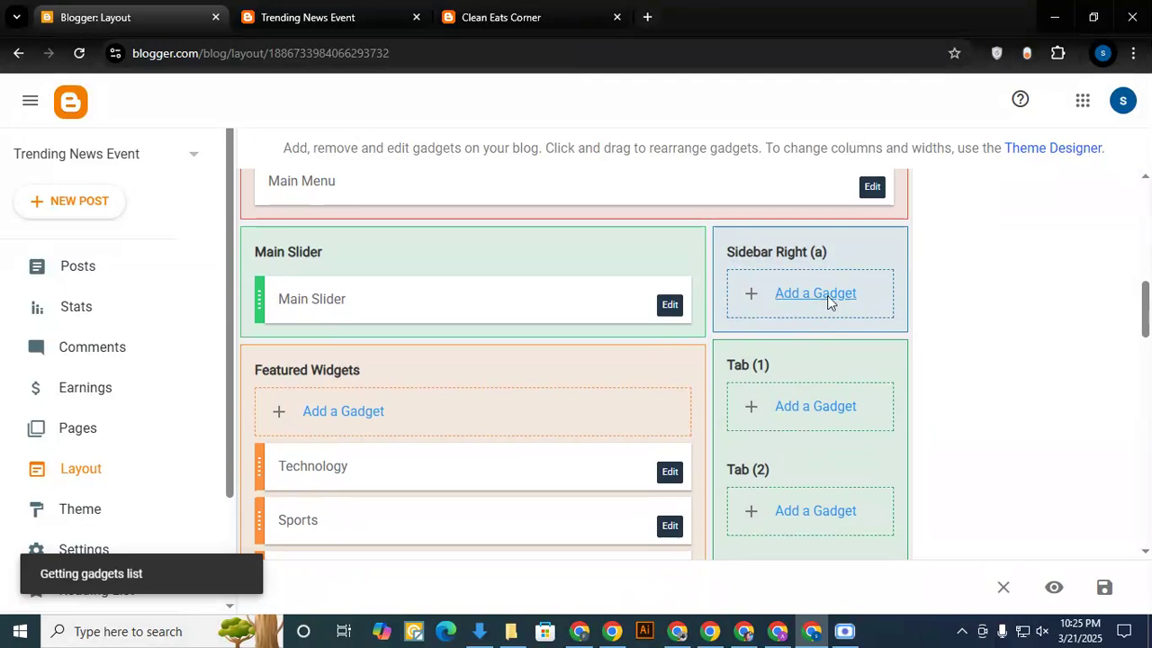
scroll(571, 319, "down", 3)
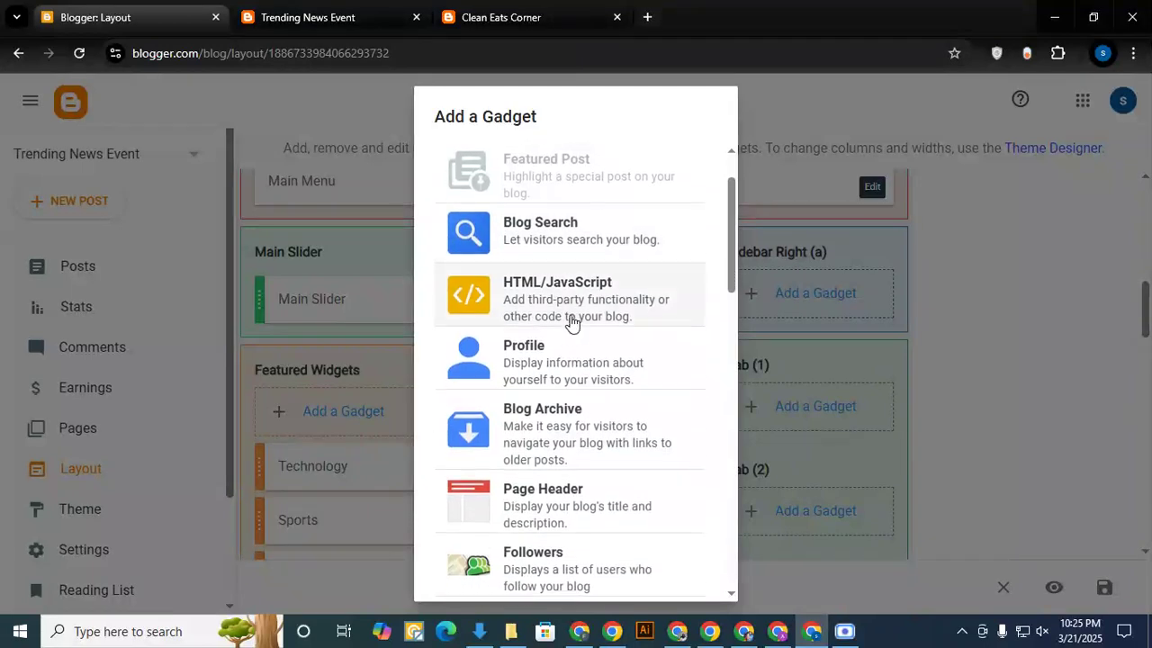
scroll(574, 324, "down", 6)
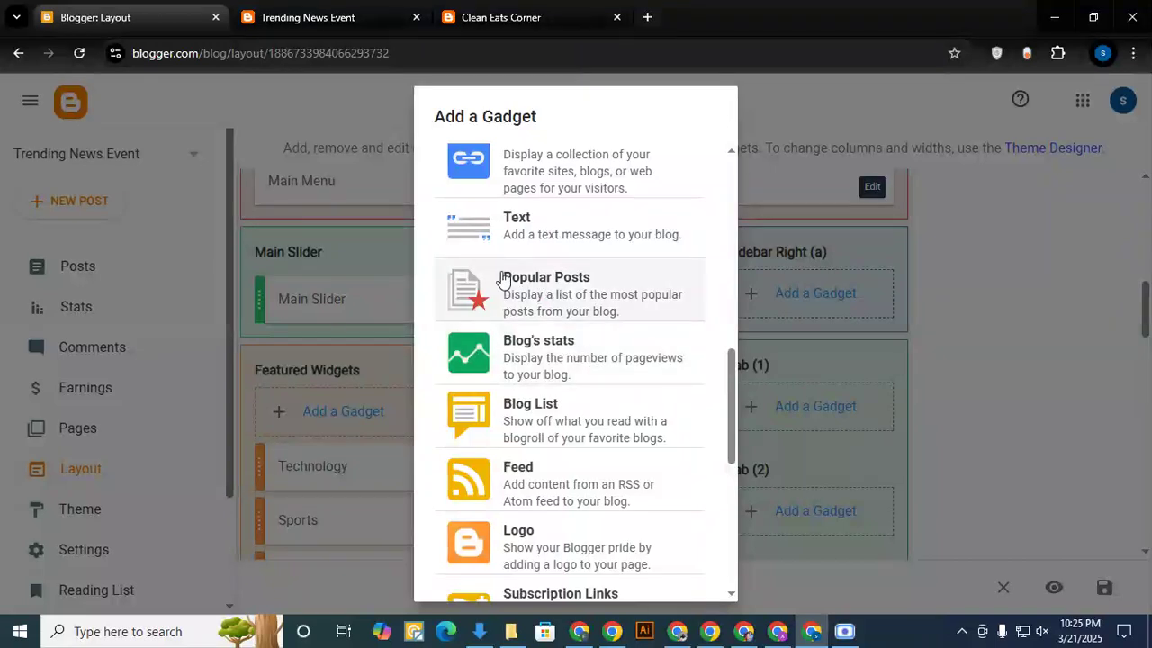
left_click(542, 286)
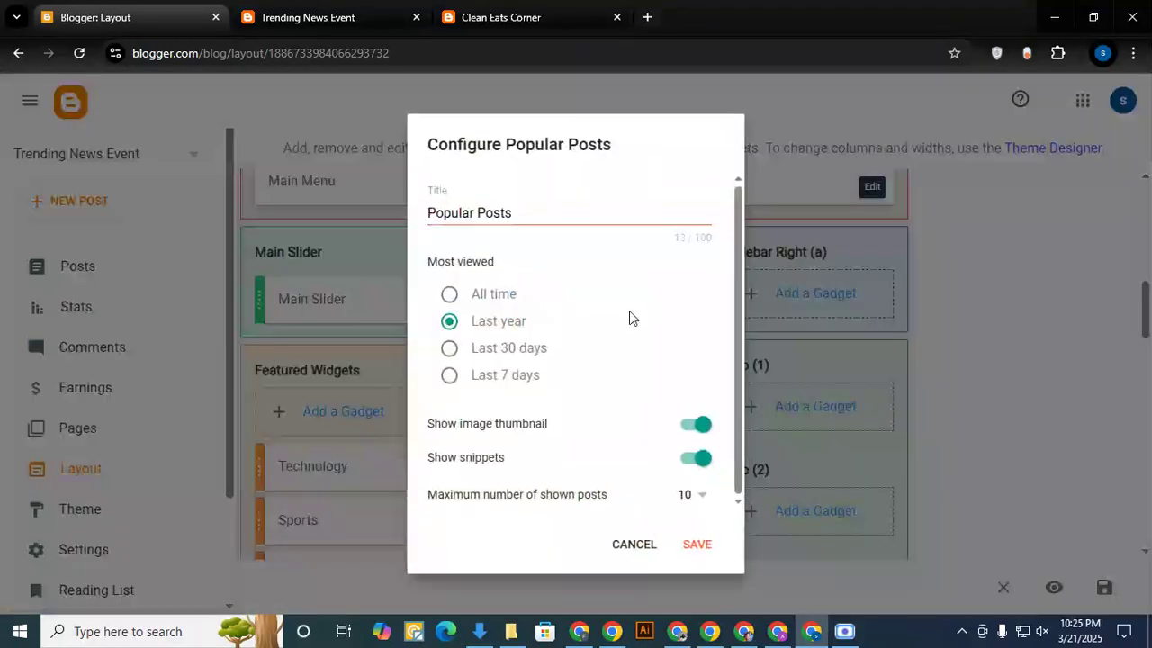
left_click(450, 296)
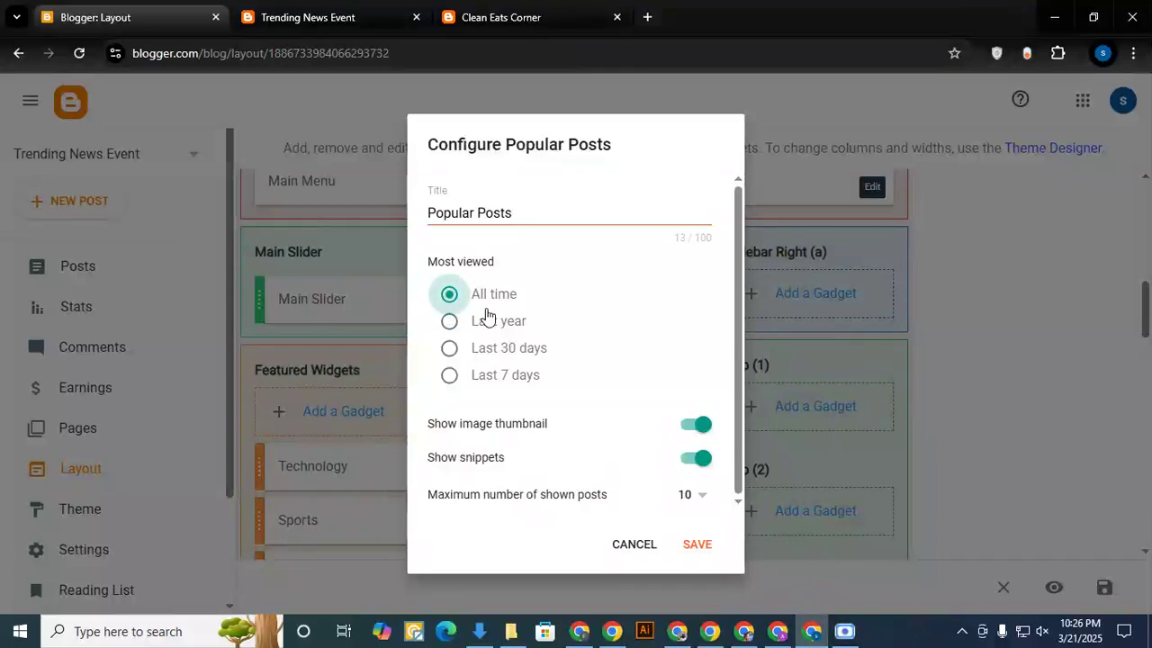
left_click(693, 546)
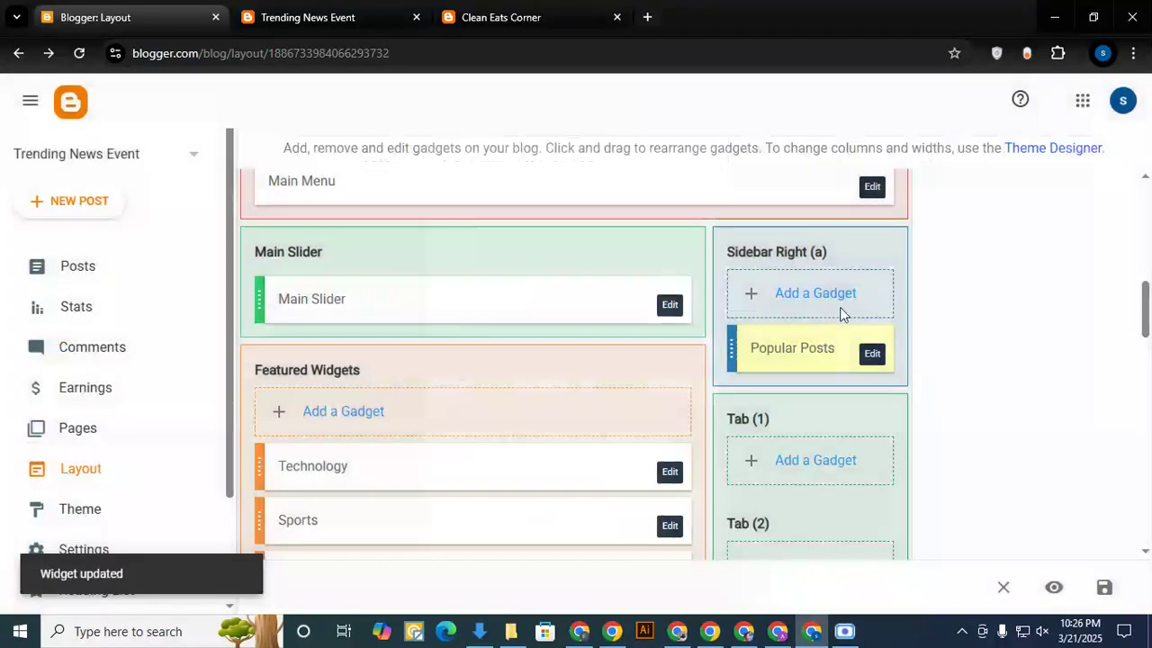
- Reload the live Trending News Event blog and compare its sidebar and posts area with Clean Eats Corner and the layout sections
left_click(341, 16)
left_click(87, 57)
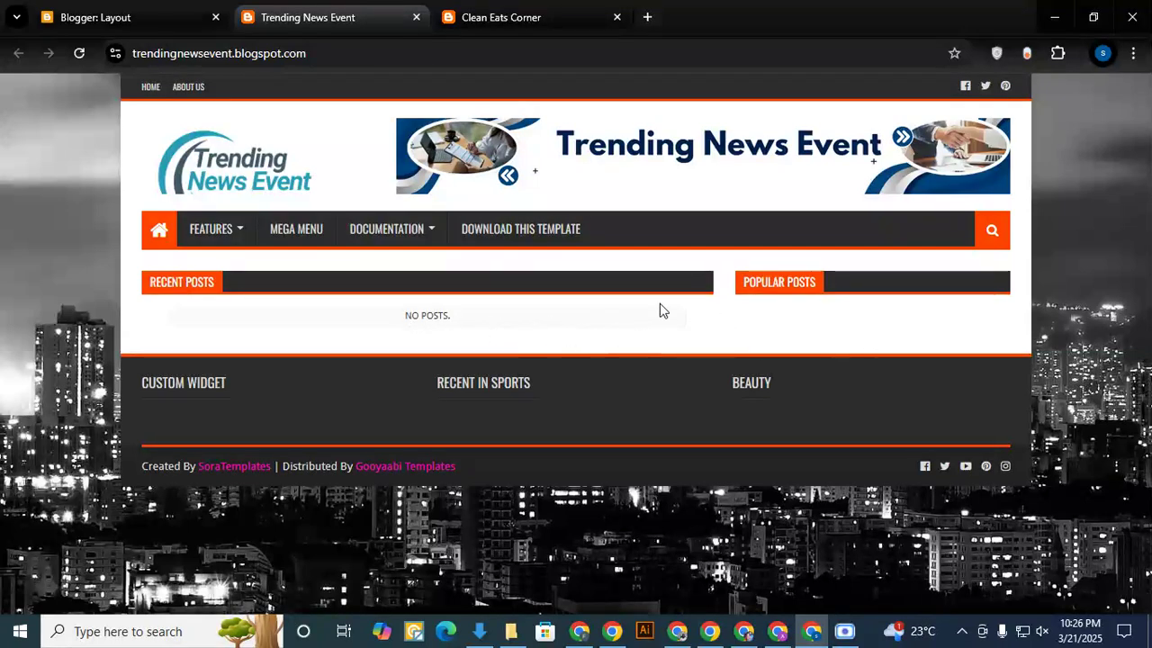
left_click(551, 13)
scroll(457, 263, "down", 1)
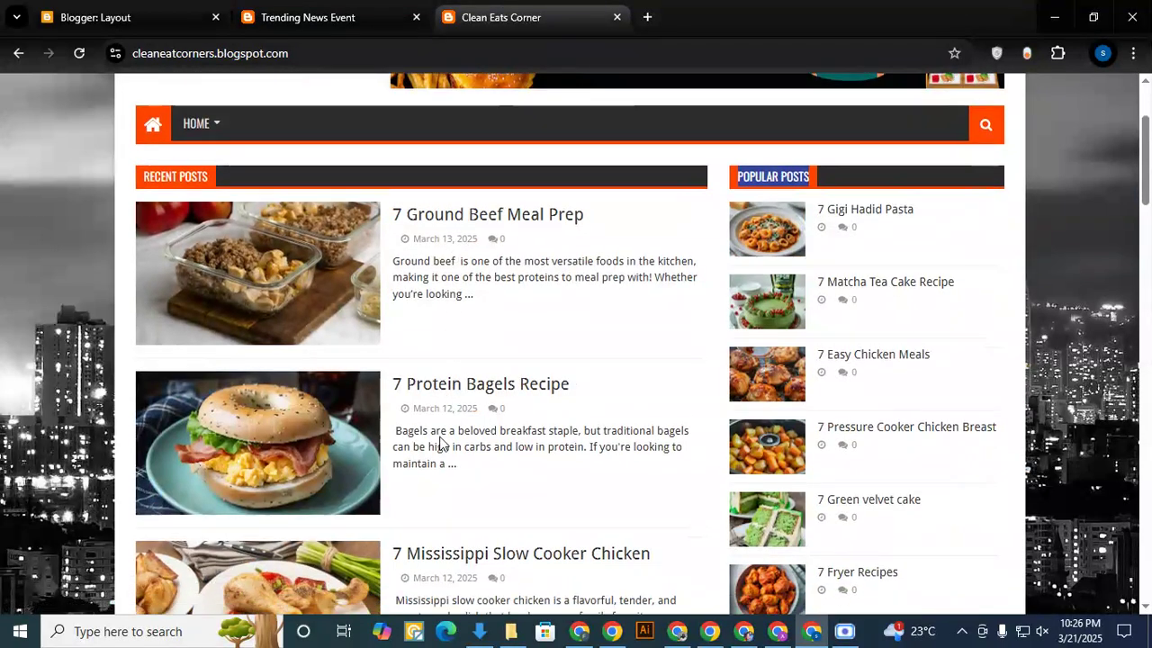
scroll(860, 378, "up", 1)
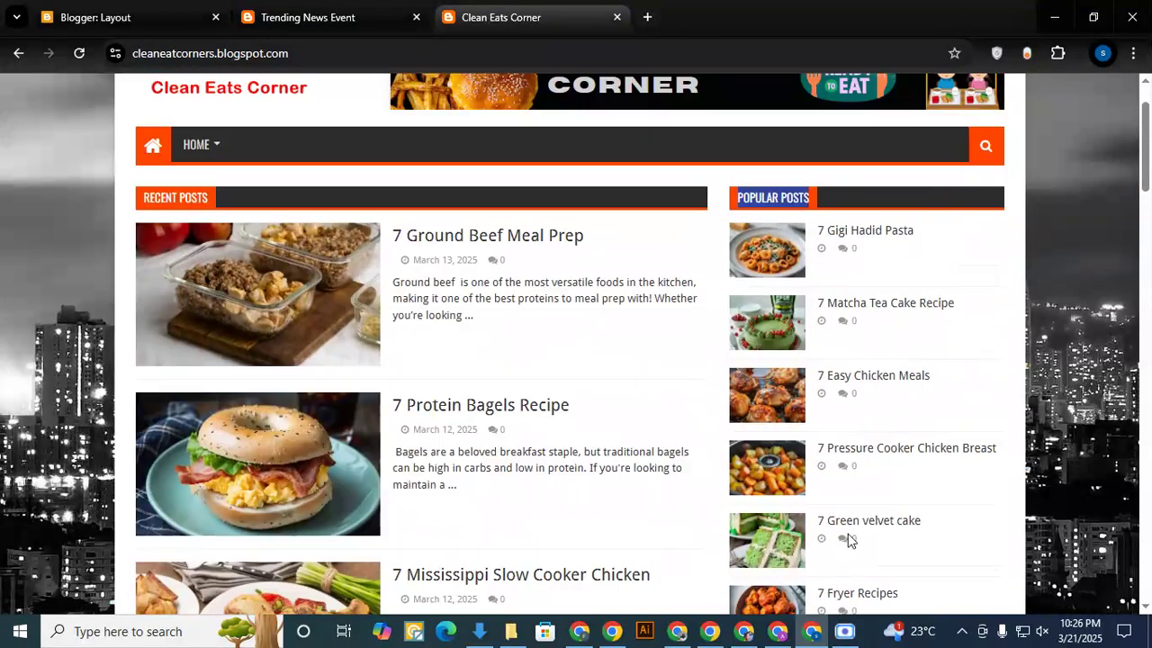
scroll(630, 305, "down", 1)
left_click(149, 9)
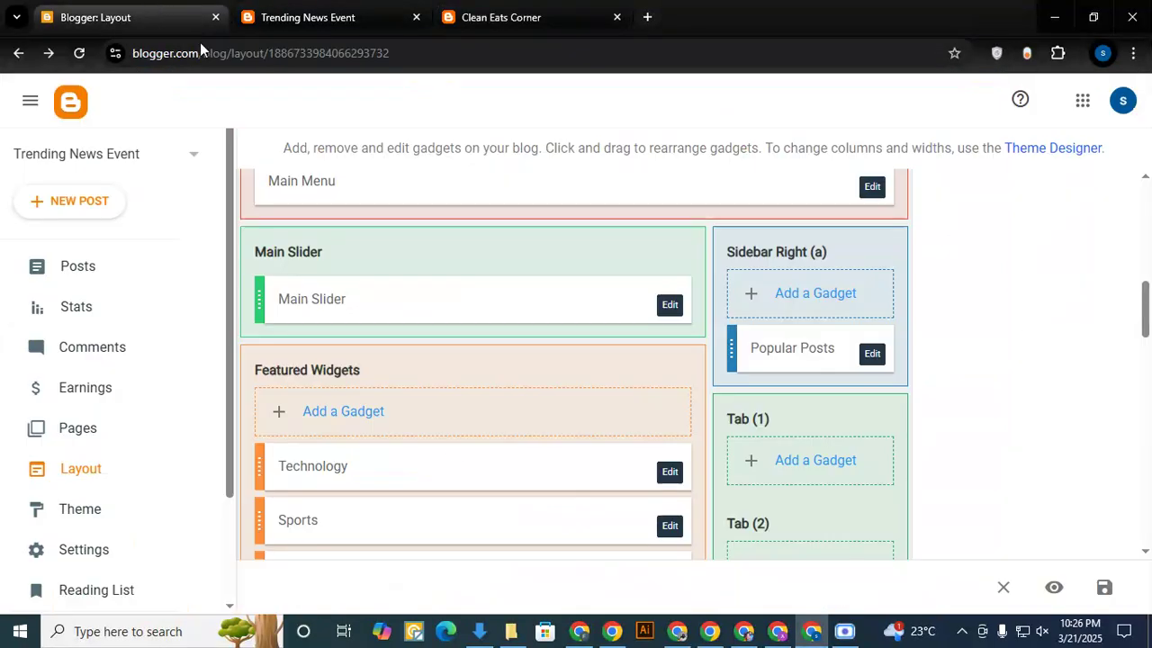
scroll(471, 444, "down", 1)
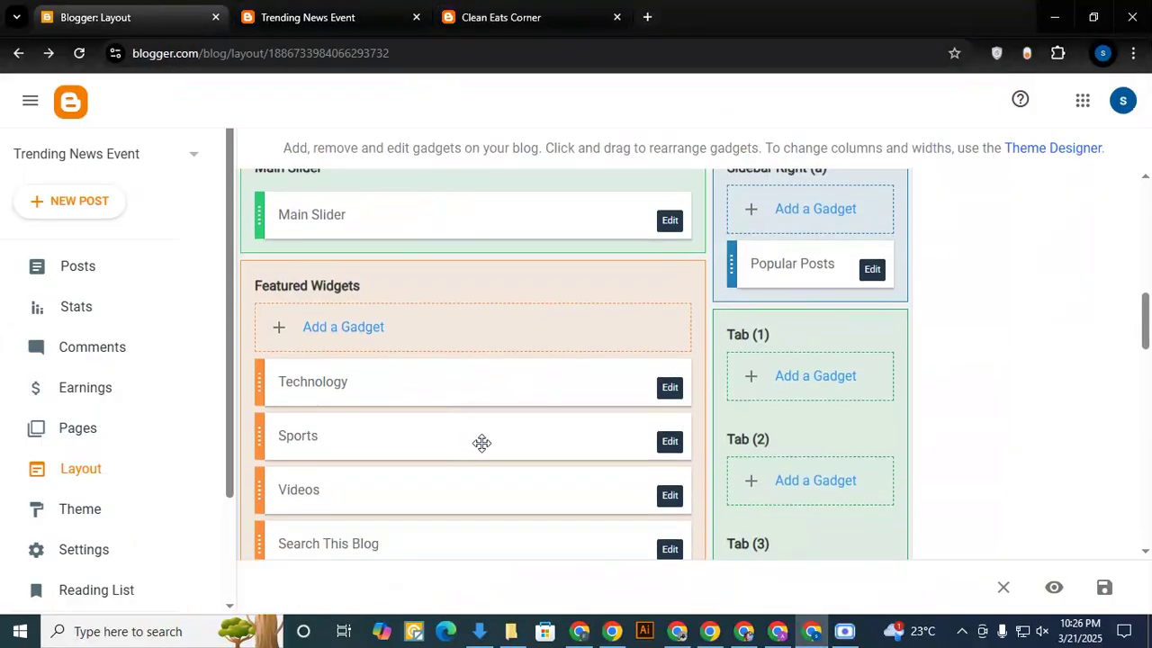
scroll(543, 429, "down", 1)
- Examine the live blog's navigation menu, including the Features and Documentation dropdowns, and locate the matching Main Menu section in the layout
left_click(346, 11)
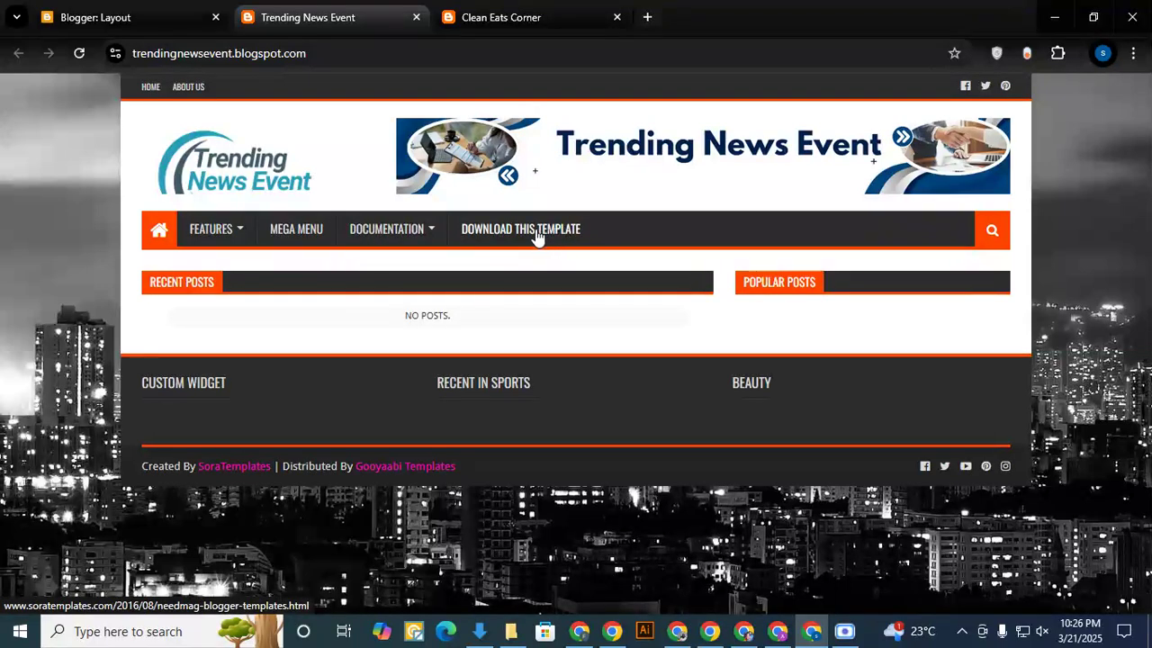
mouse_move(241, 237)
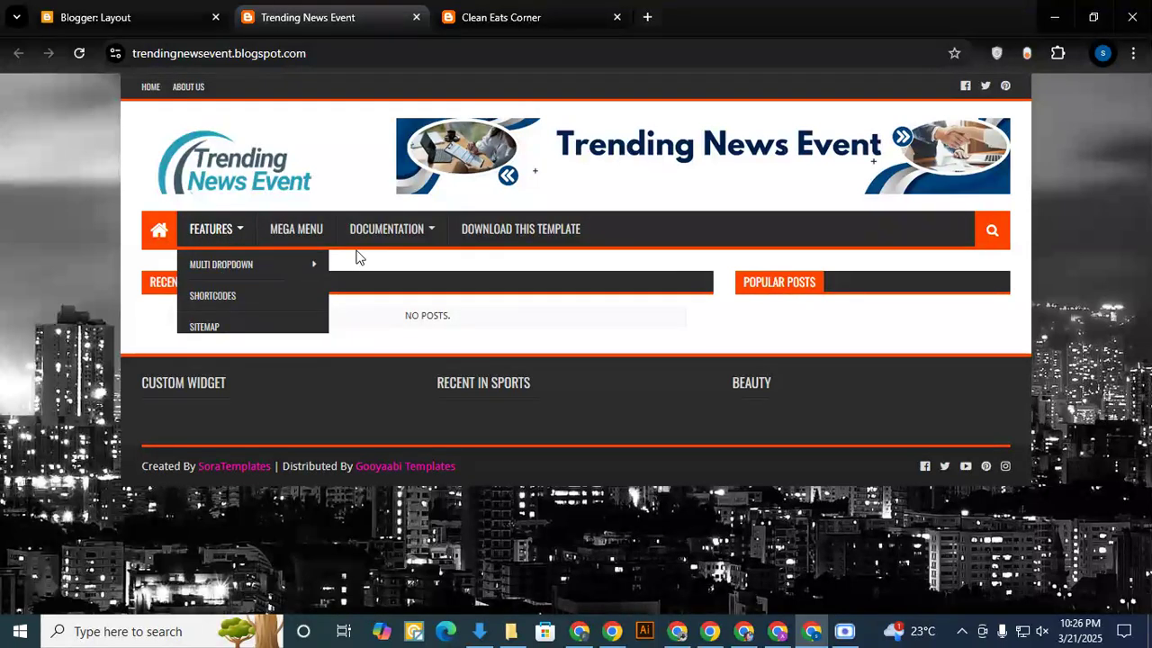
mouse_move(428, 247)
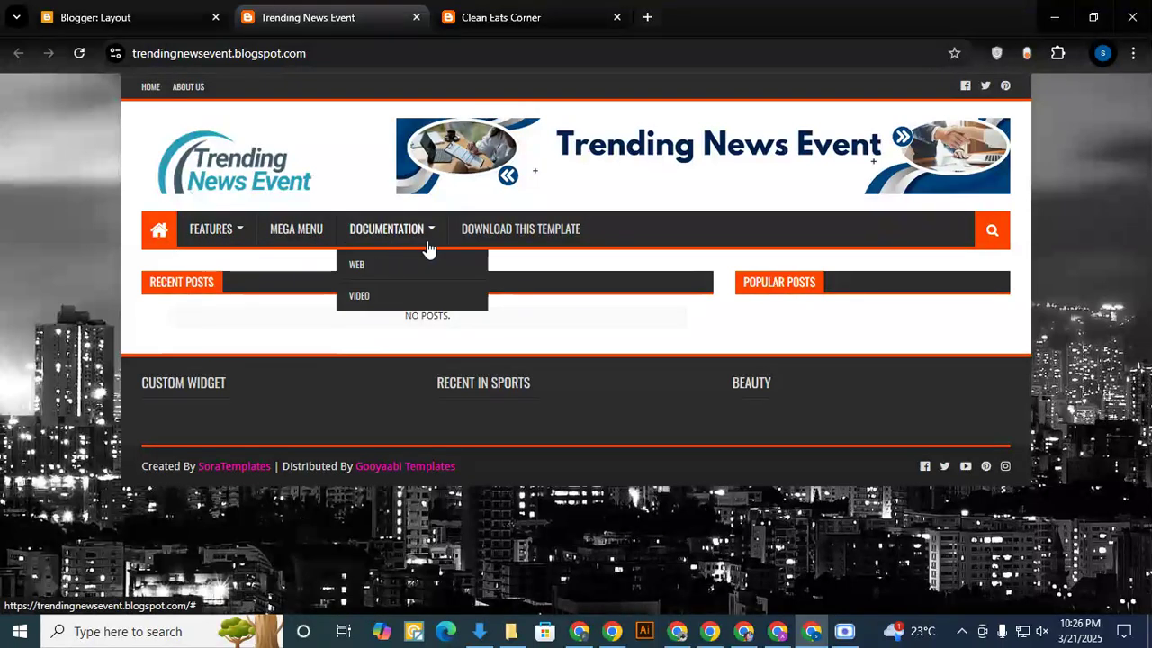
left_click(128, 11)
scroll(346, 297, "up", 1)
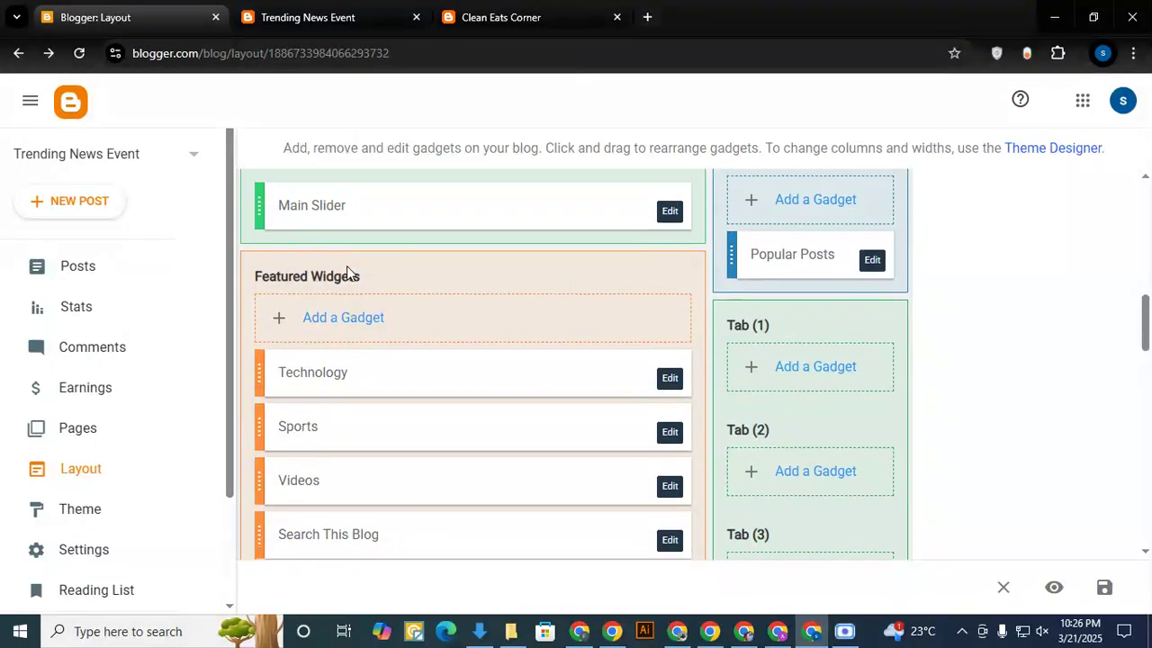
scroll(356, 274, "up", 5)
scroll(339, 404, "down", 2)
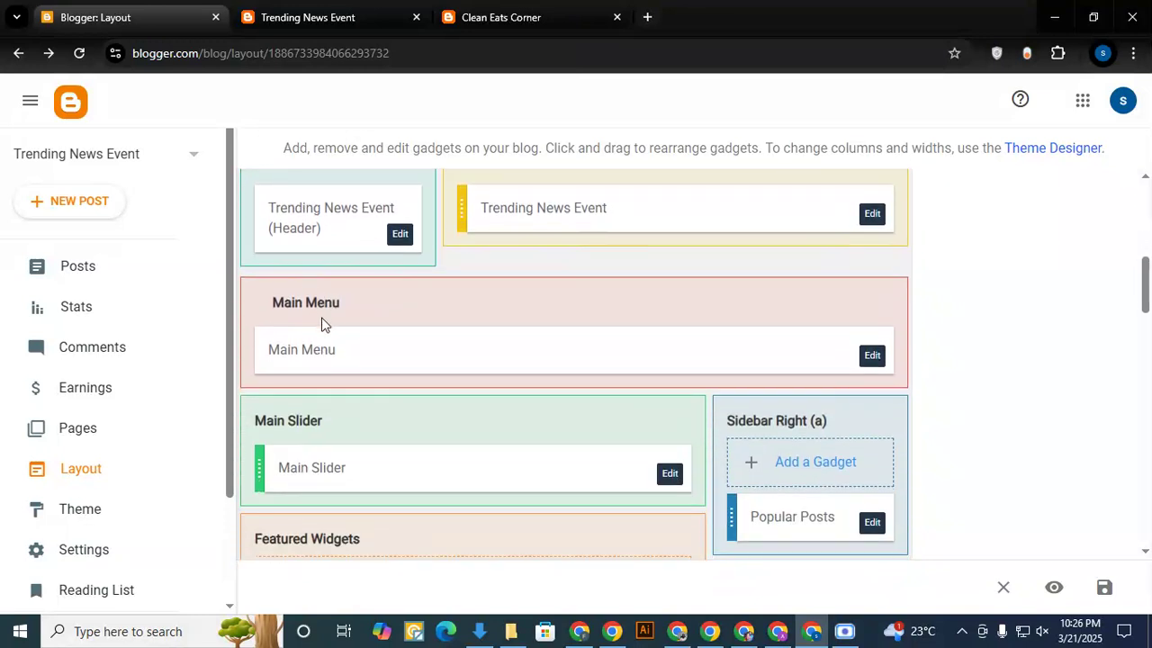
left_click(319, 17)
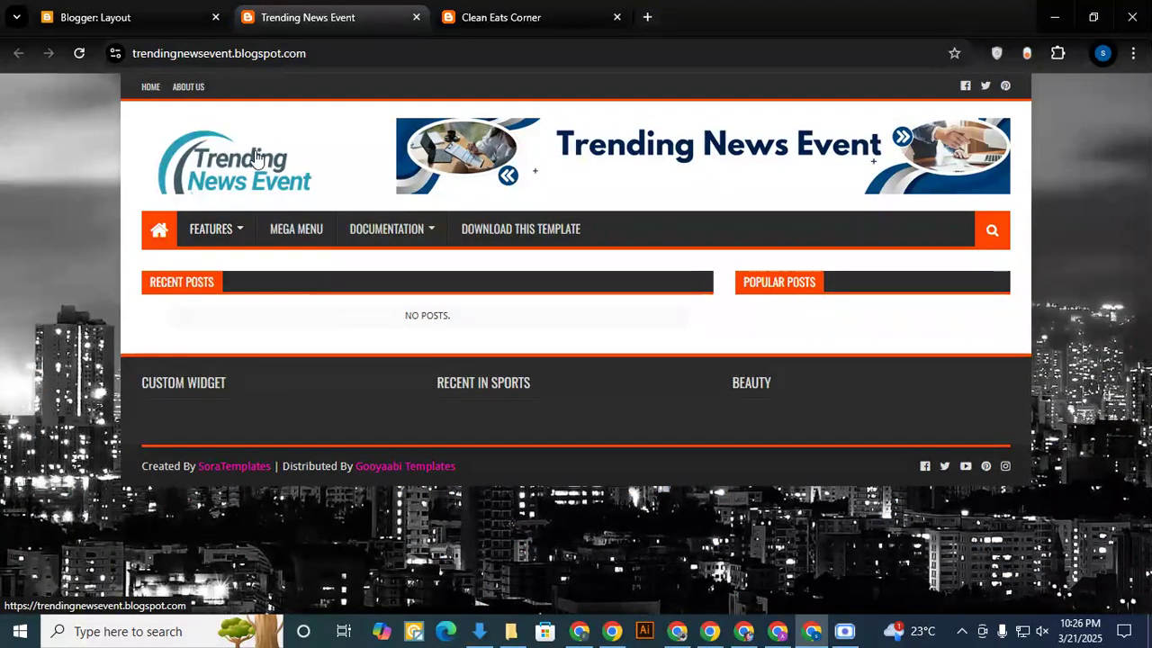
left_click(123, 11)
scroll(333, 320, "down", 1)
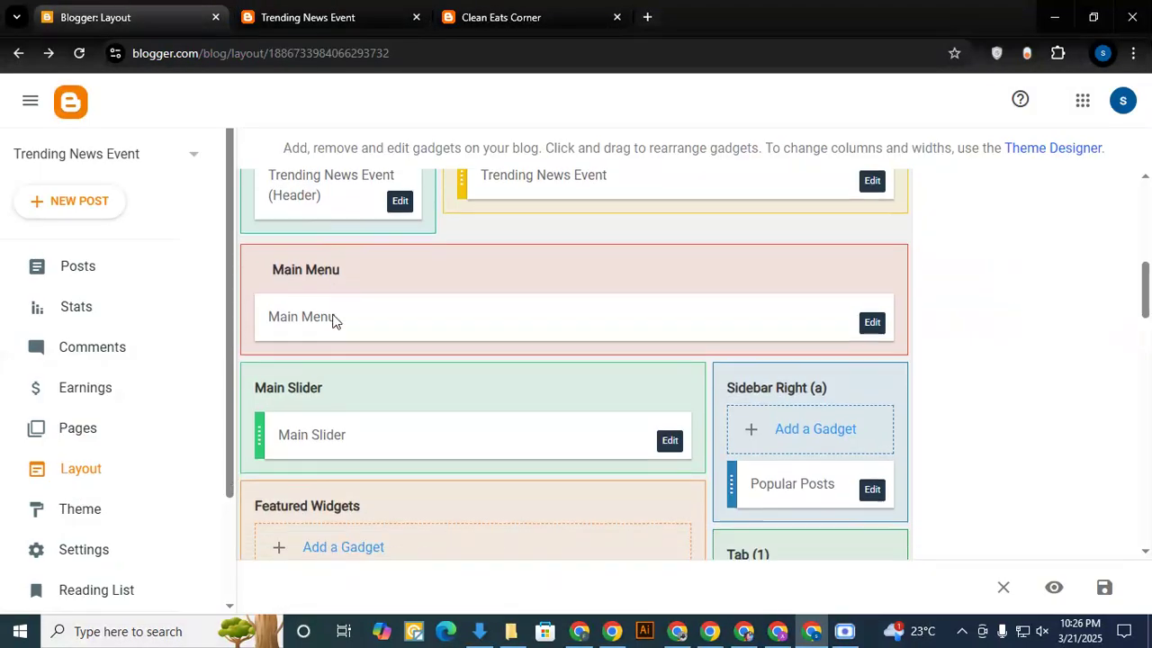
scroll(332, 320, "down", 1)
scroll(343, 358, "up", 3)
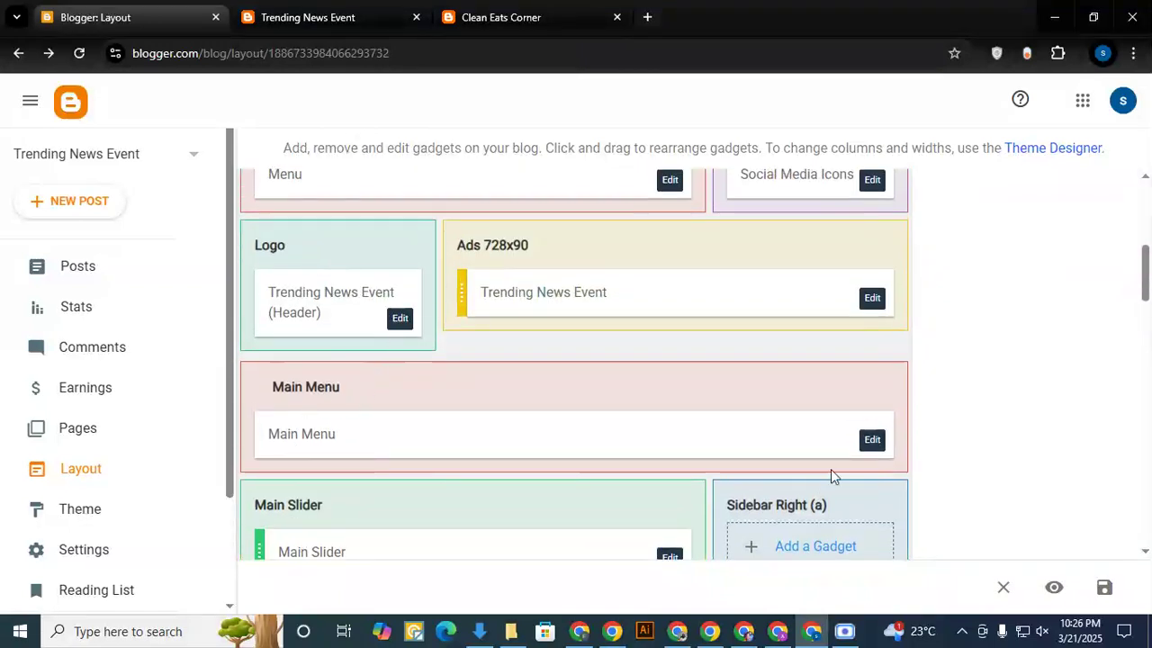
- Open the Main Menu gadget for editing and review the entries in its link list
left_click(871, 441)
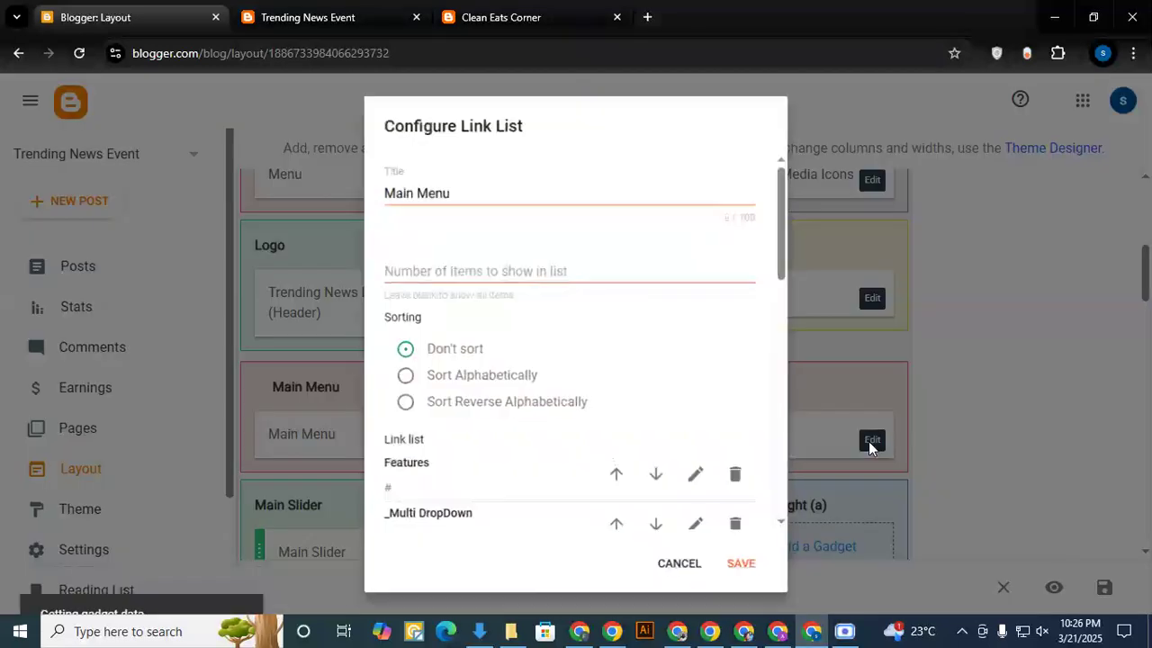
scroll(461, 382, "down", 3)
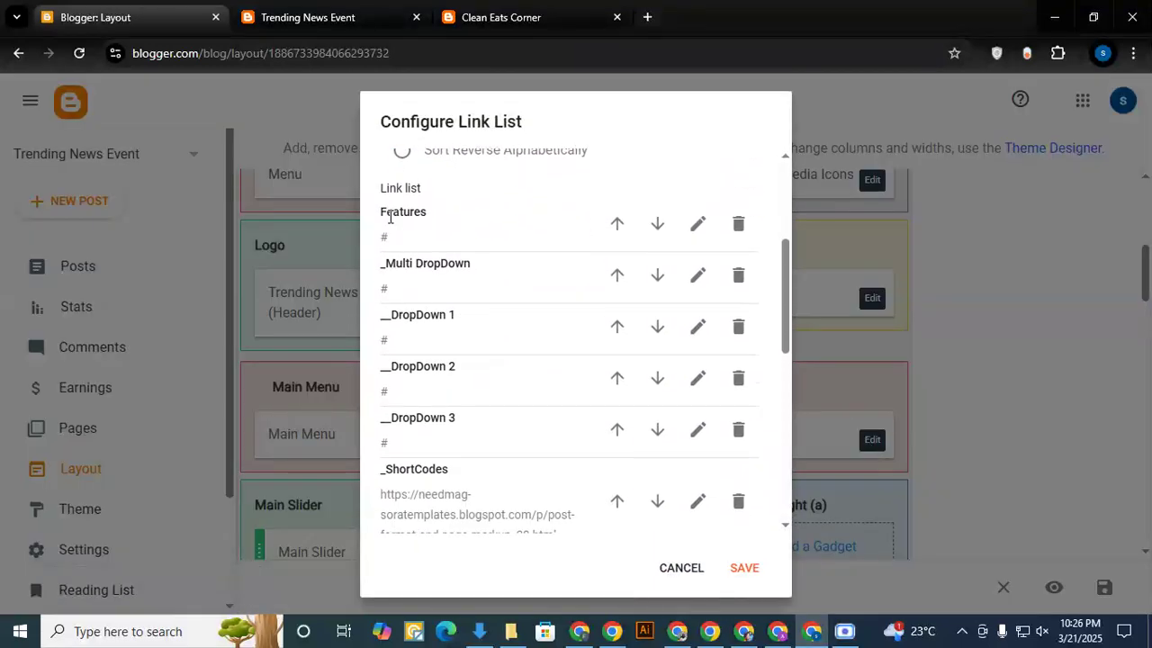
scroll(471, 395, "down", 3)
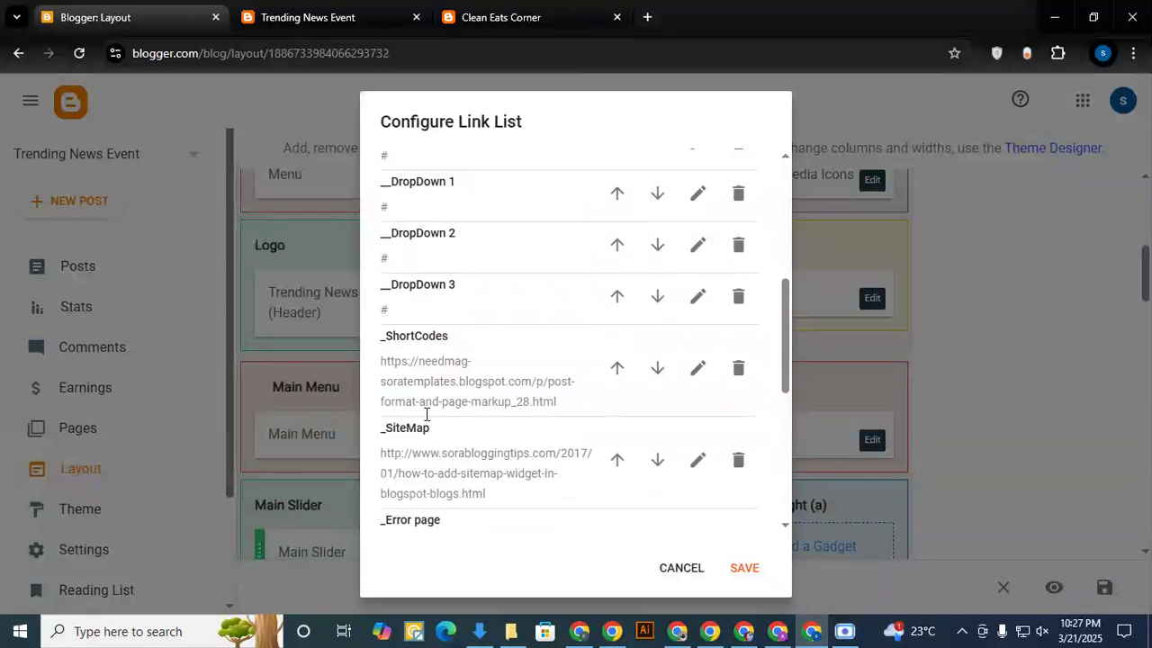
left_click_drag(396, 393, 457, 378)
scroll(441, 399, "down", 3)
scroll(522, 367, "up", 4)
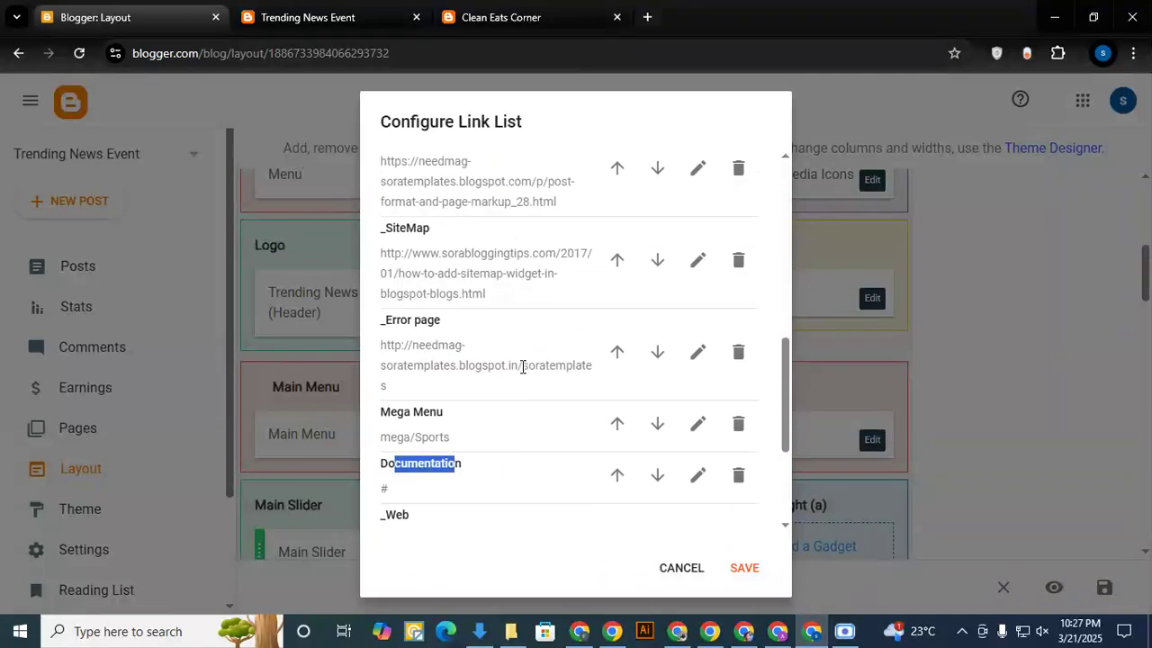
scroll(441, 270, "up", 1)
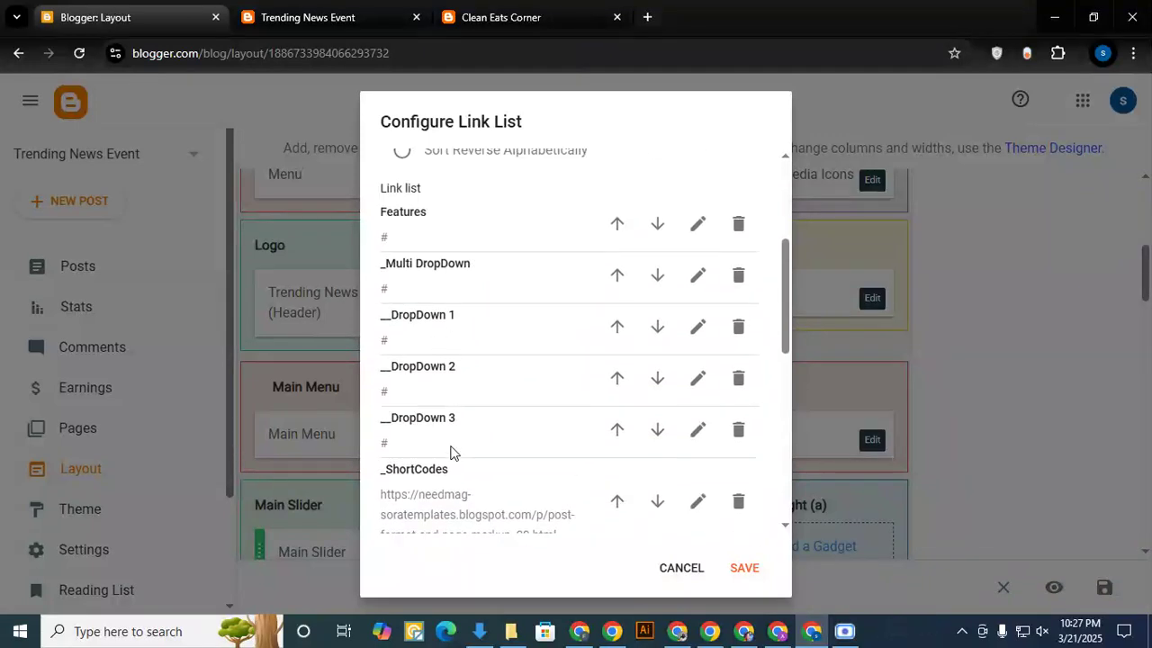
- Compare the live Features dropdown with the underscore-prefixed entries in the Main Menu link list, reading through to Download This Template
left_click(315, 14)
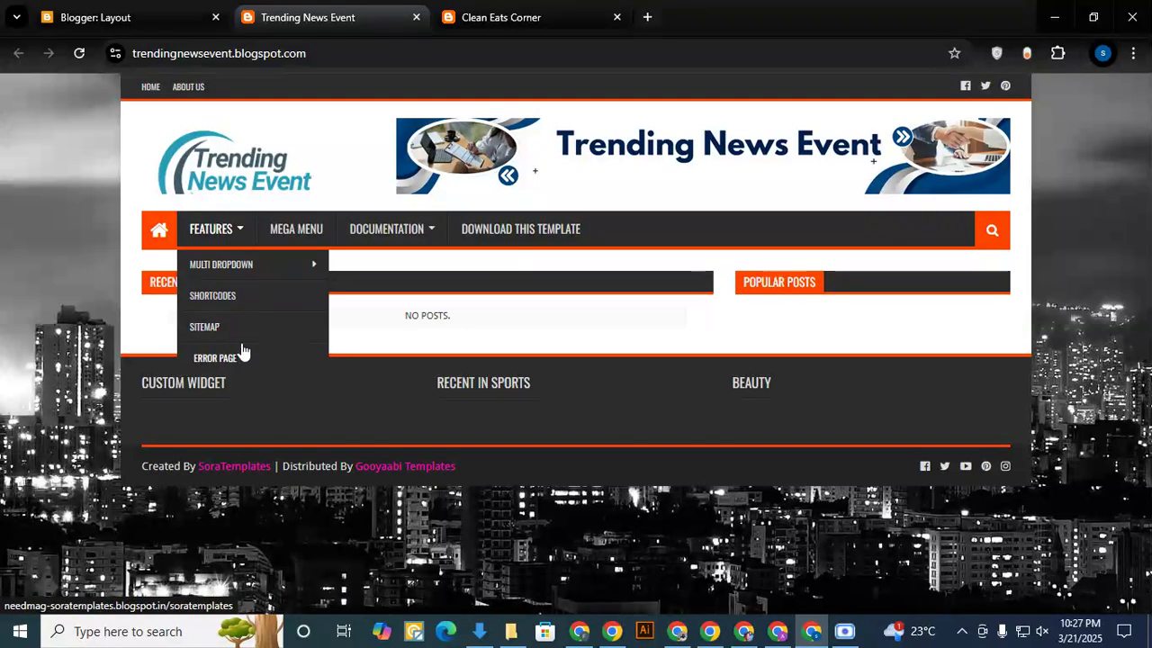
left_click(176, 20)
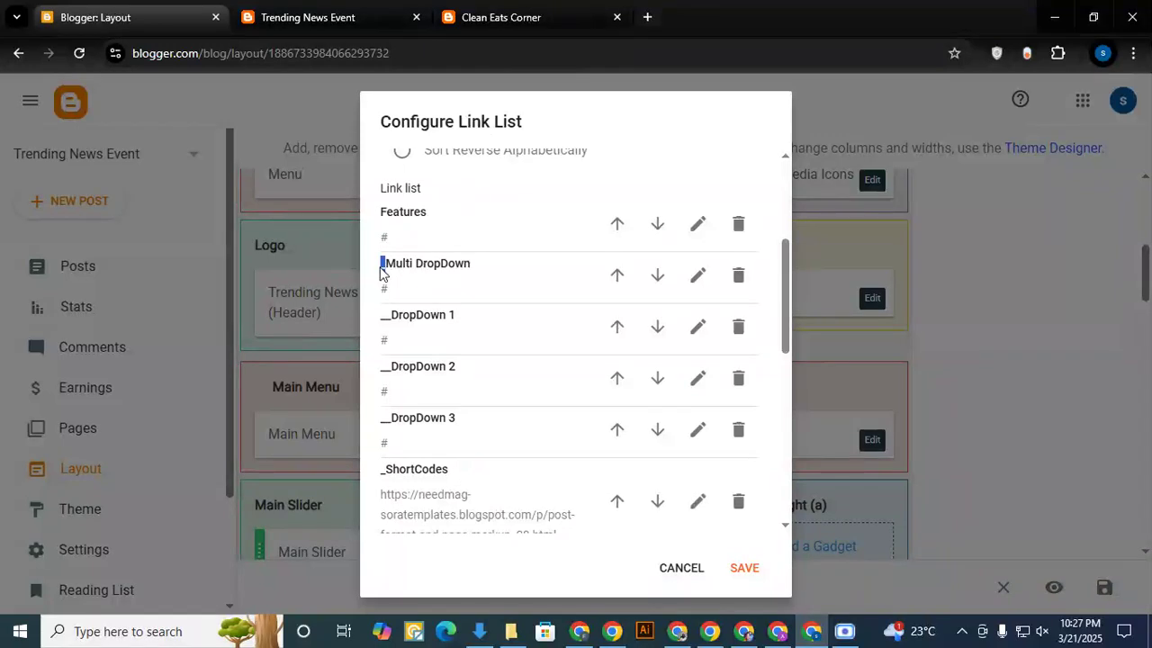
left_click_drag(428, 210, 384, 211)
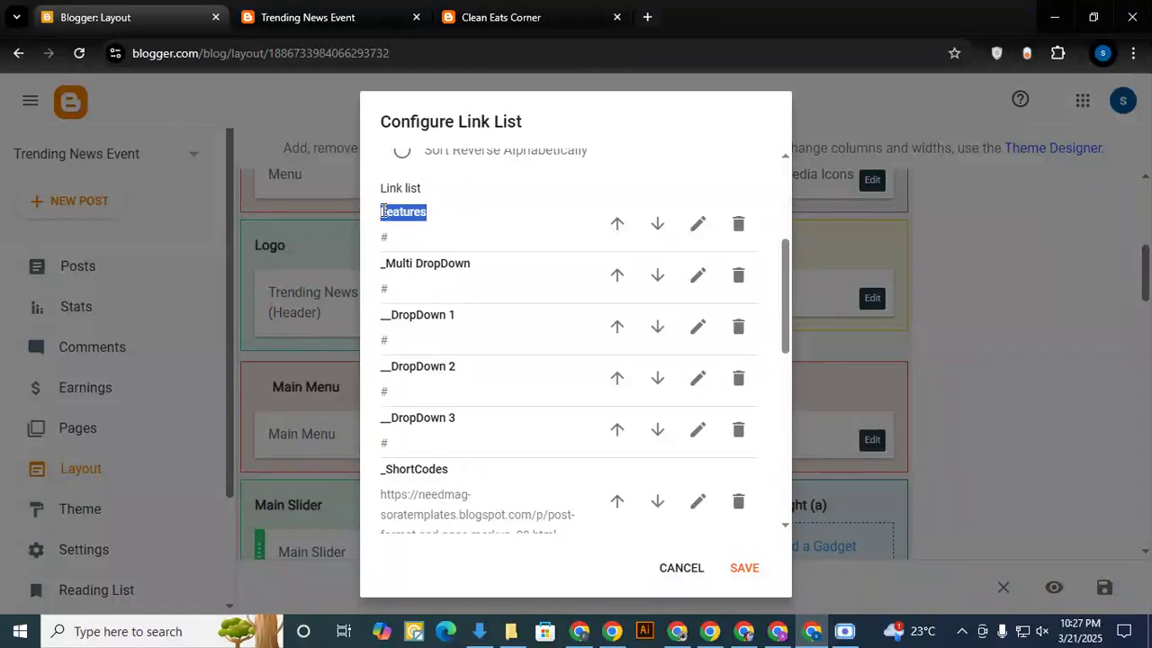
left_click_drag(386, 266, 380, 268)
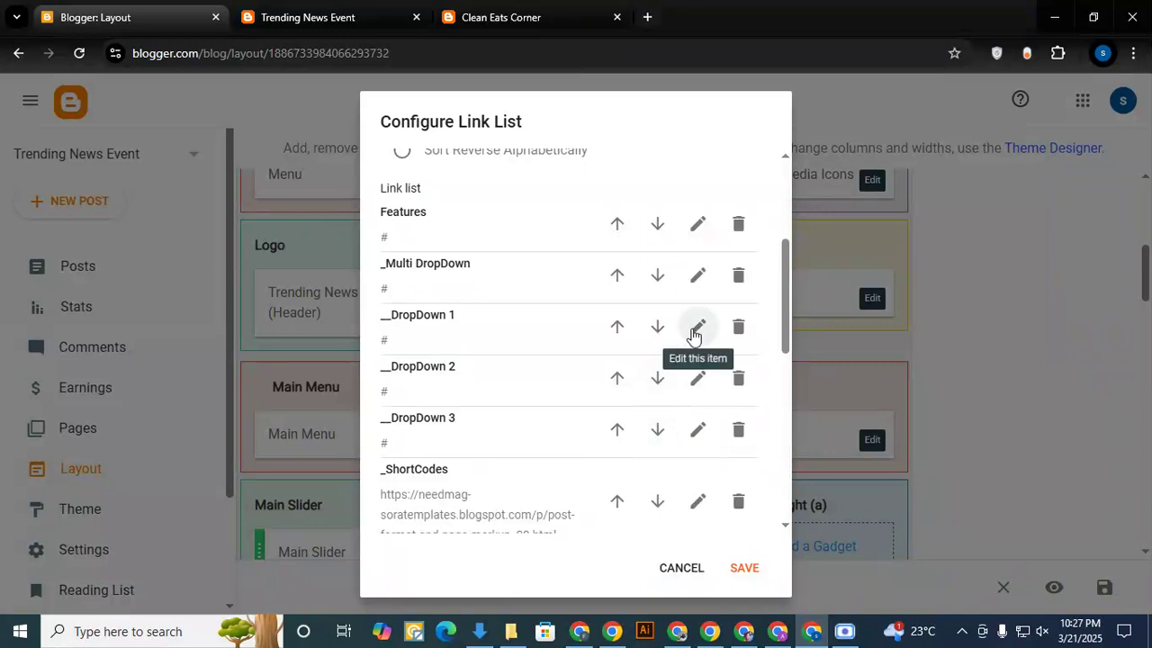
scroll(507, 437, "down", 3)
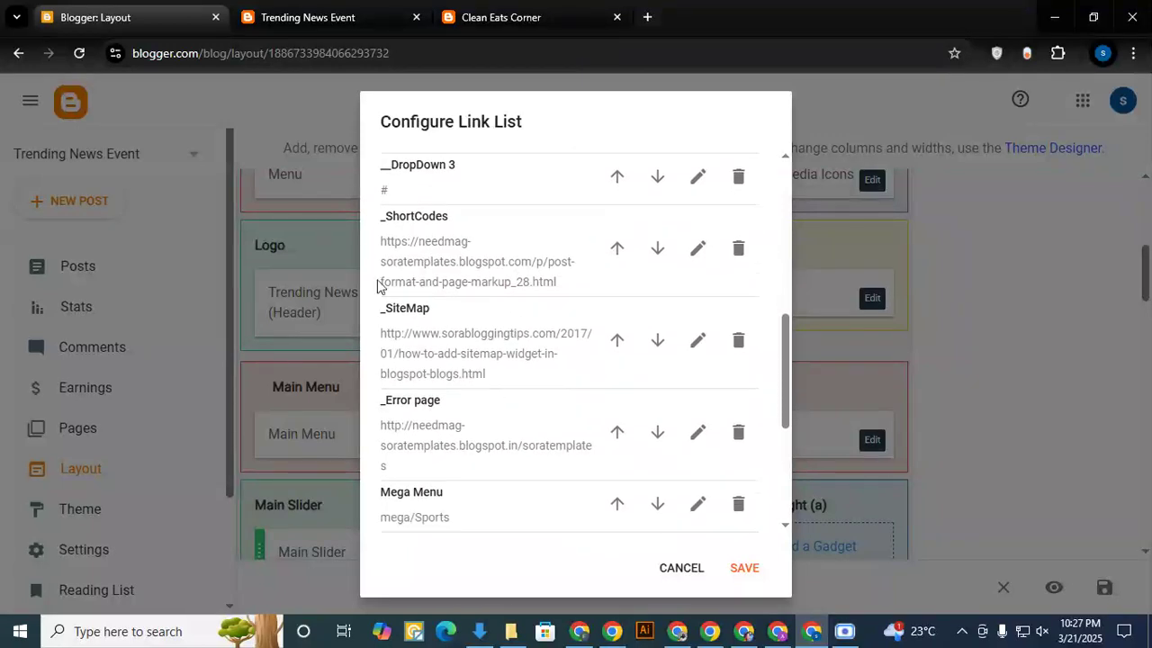
scroll(496, 416, "down", 3)
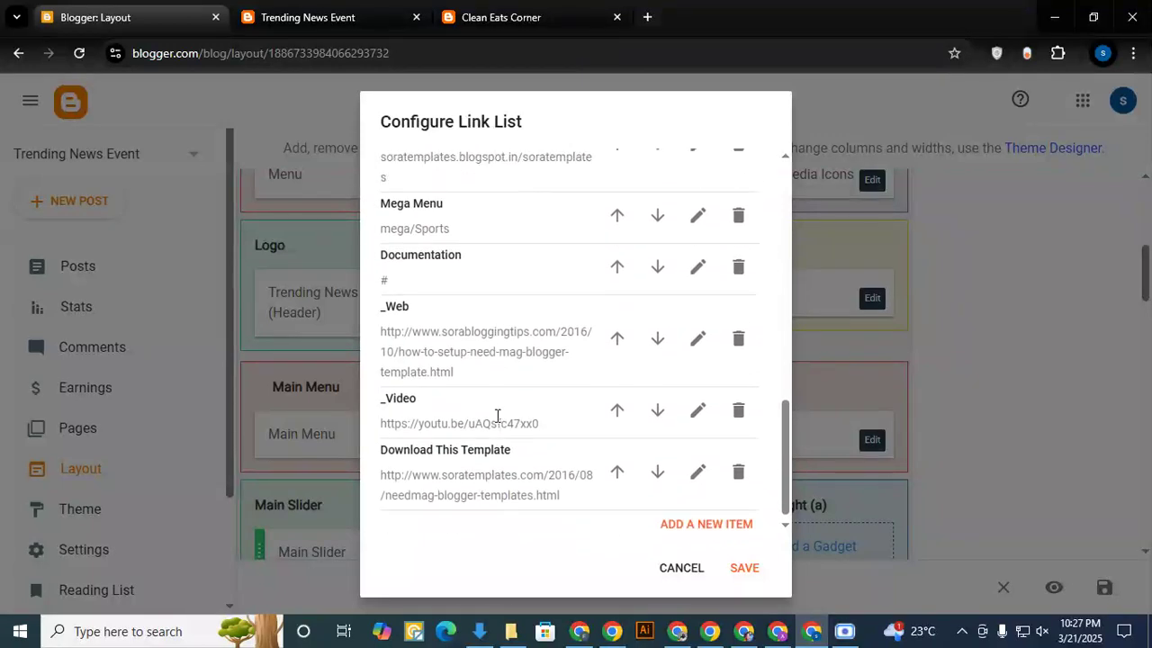
- Delete every entry in the Main Menu link list except Features, including the Mega Menu, Documentation, DropDown and Download This Template links
left_click(737, 463)
left_click(738, 398)
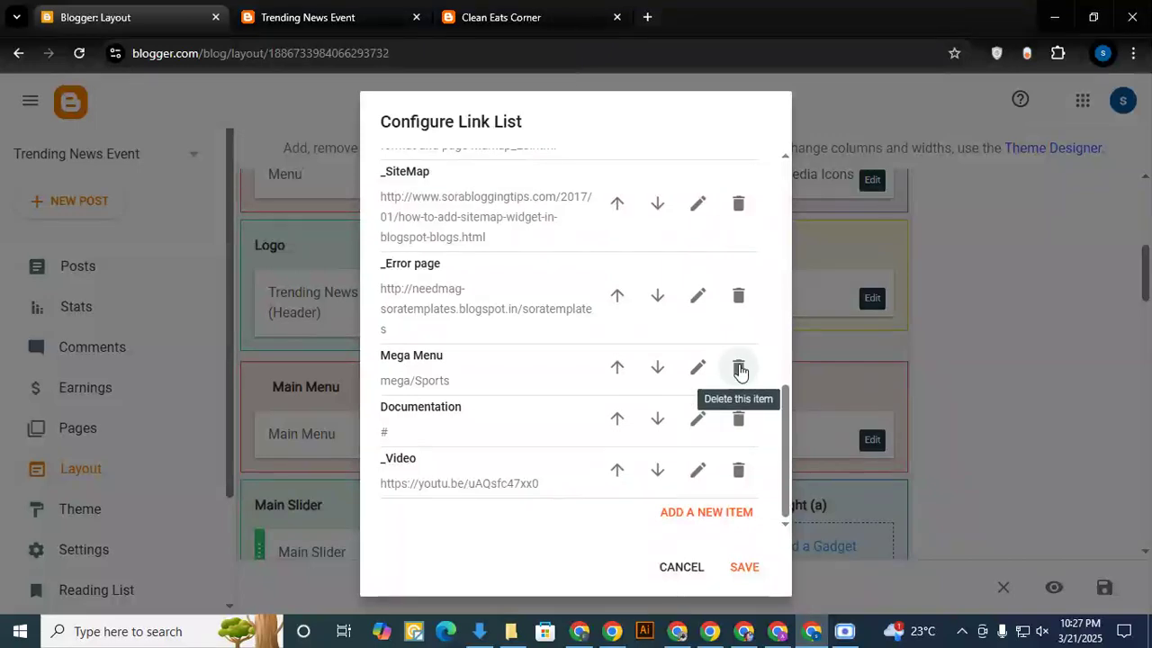
left_click(738, 369)
left_click(738, 295)
left_click(738, 254)
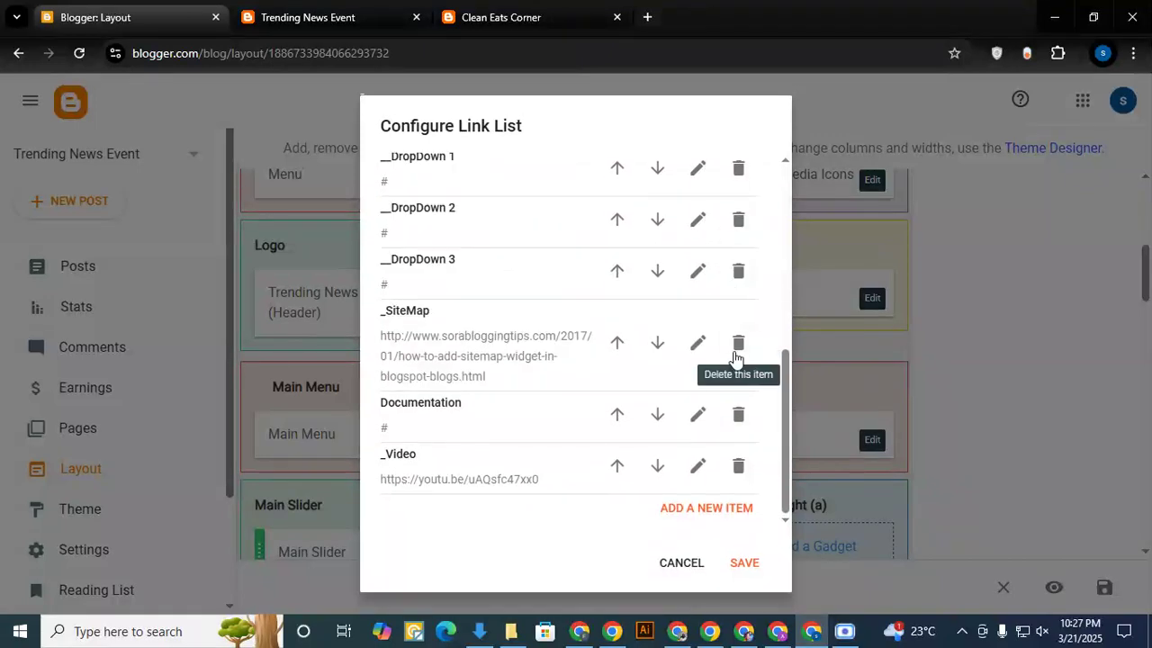
left_click(735, 355)
left_click(711, 457)
left_click(711, 410)
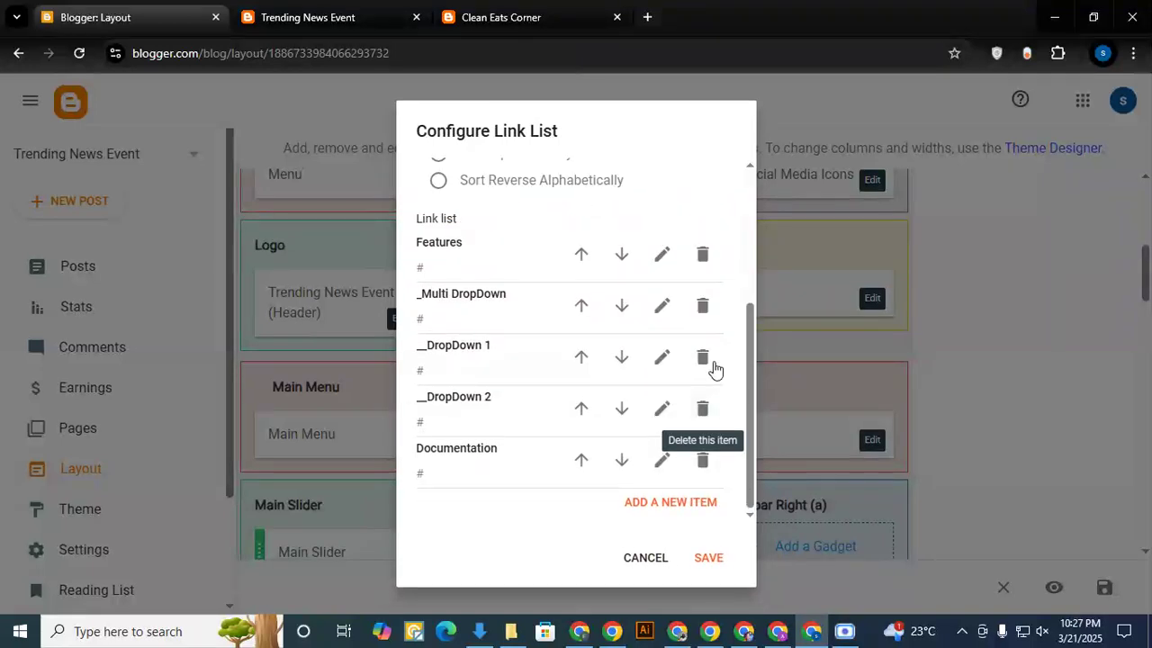
left_click(701, 360)
left_click(705, 406)
left_click(707, 453)
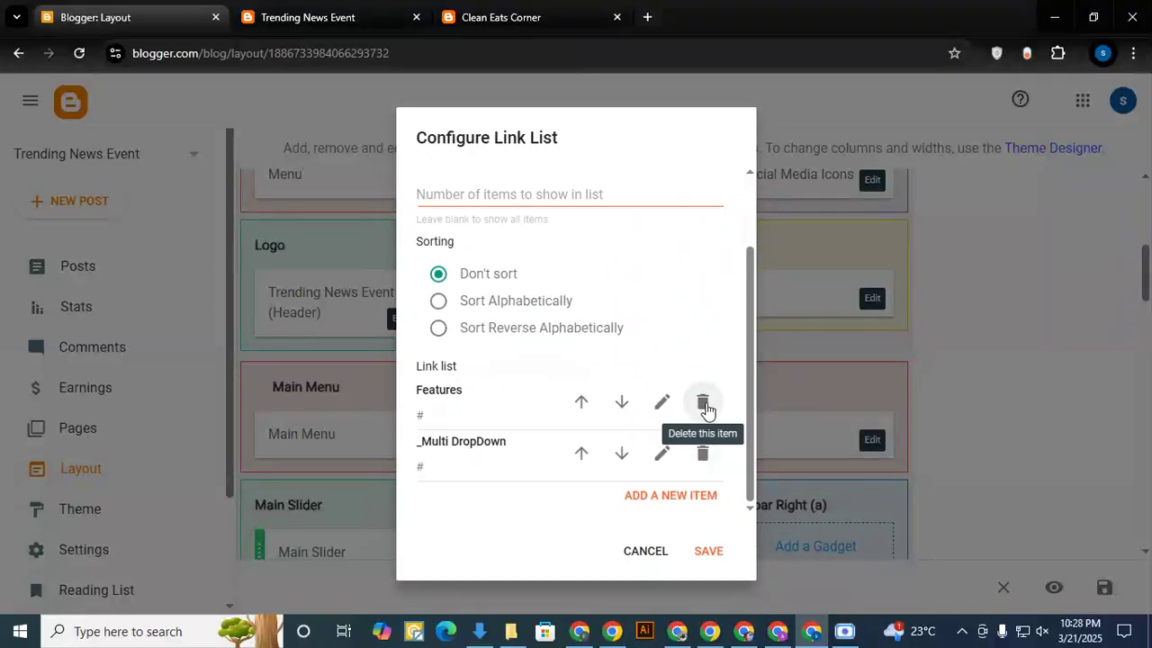
left_click(704, 453)
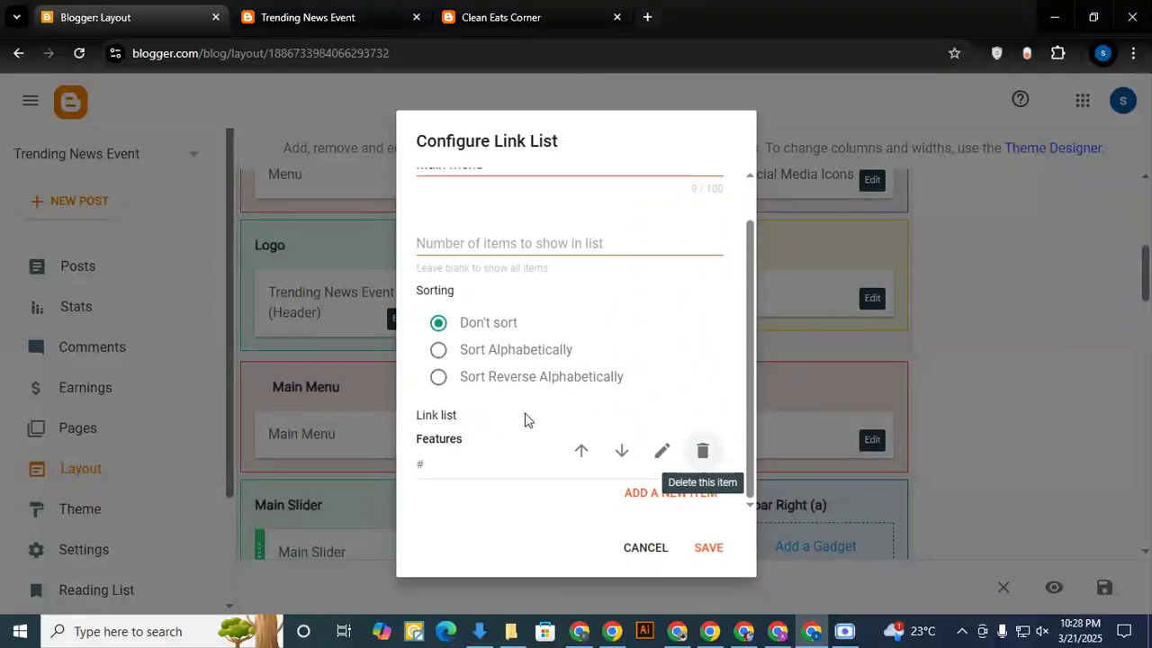
- Rename the remaining Features entry to Home and save the Main Menu gadget
left_click(660, 451)
left_click_drag(489, 465, 380, 469)
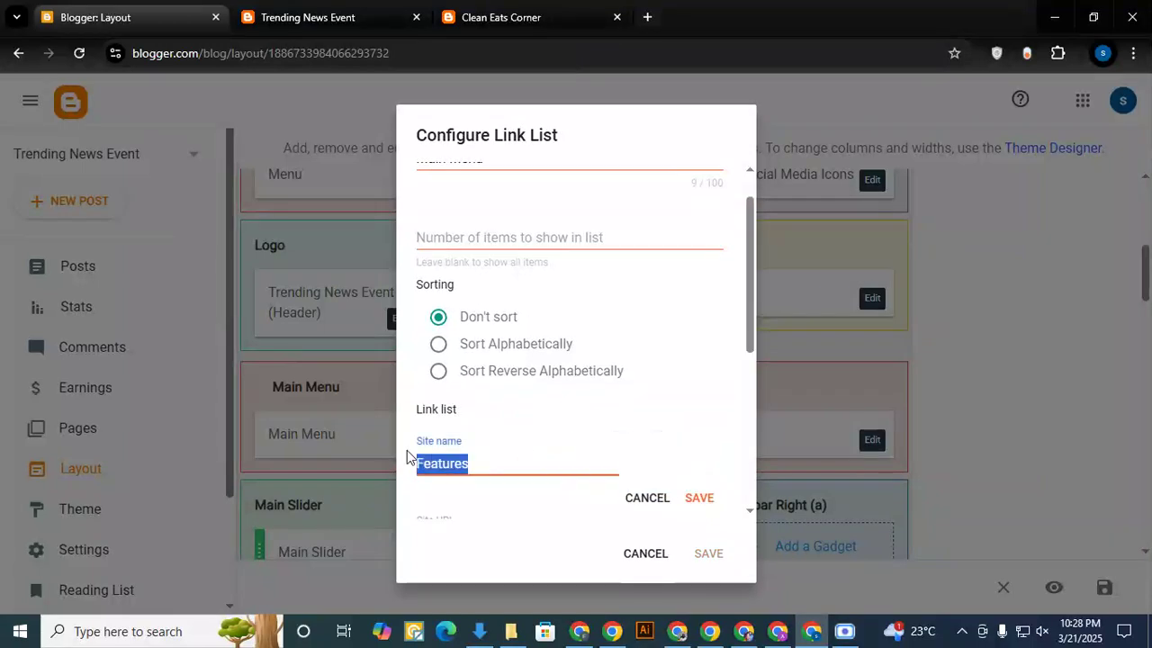
type("Hom")
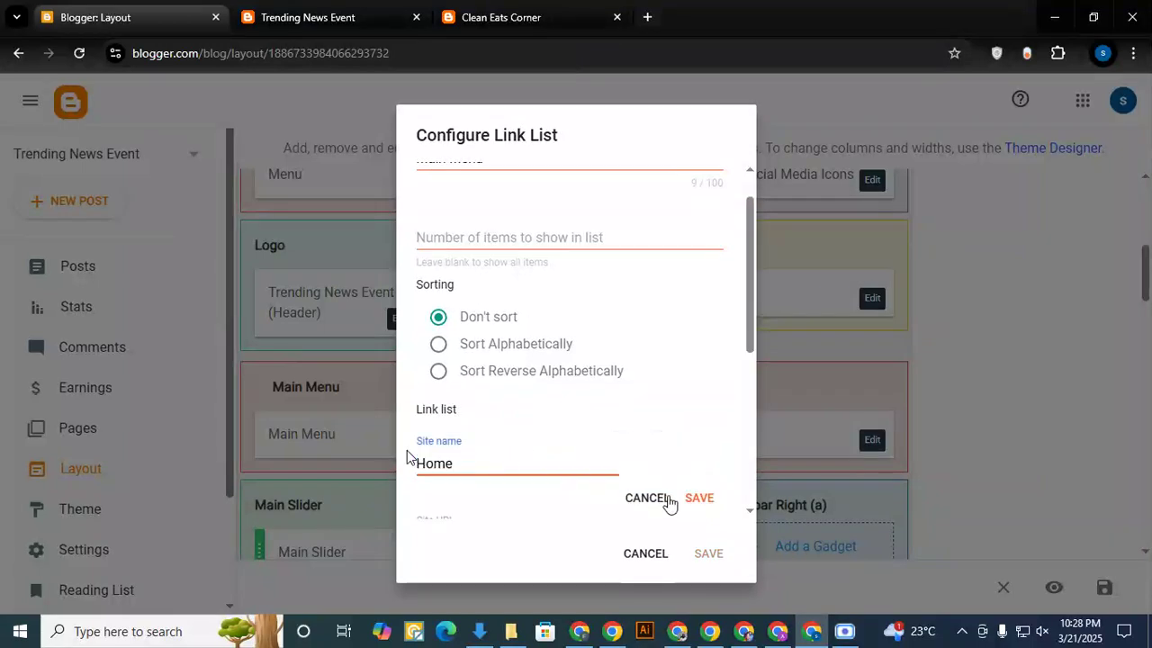
type("e")
left_click(698, 498)
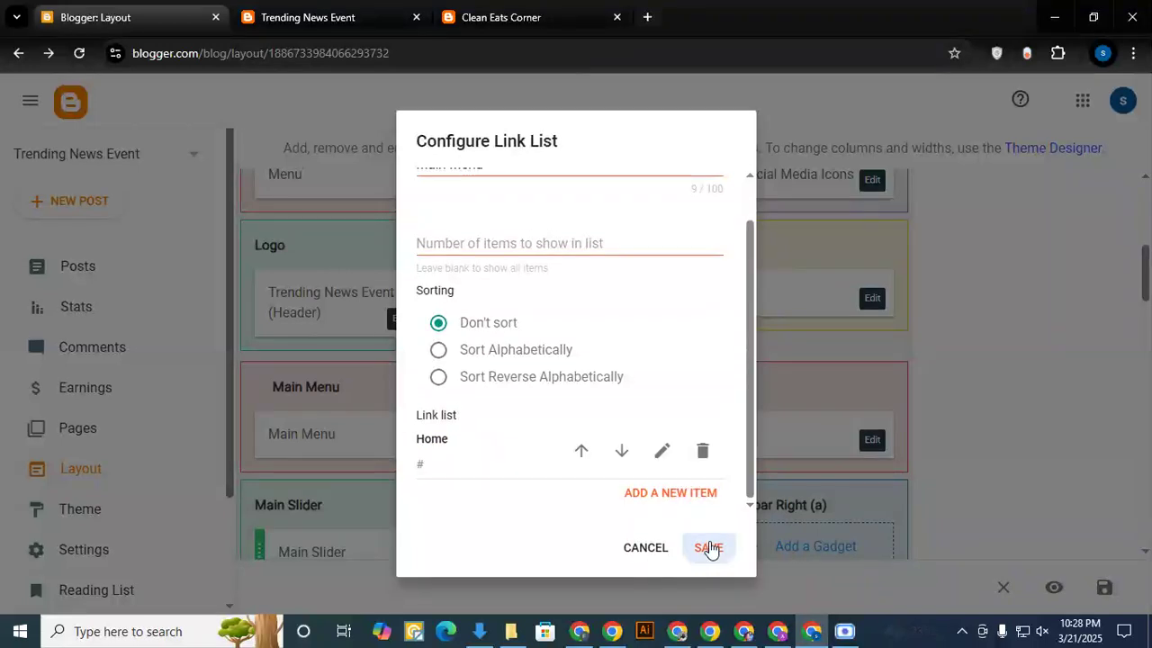
left_click(709, 548)
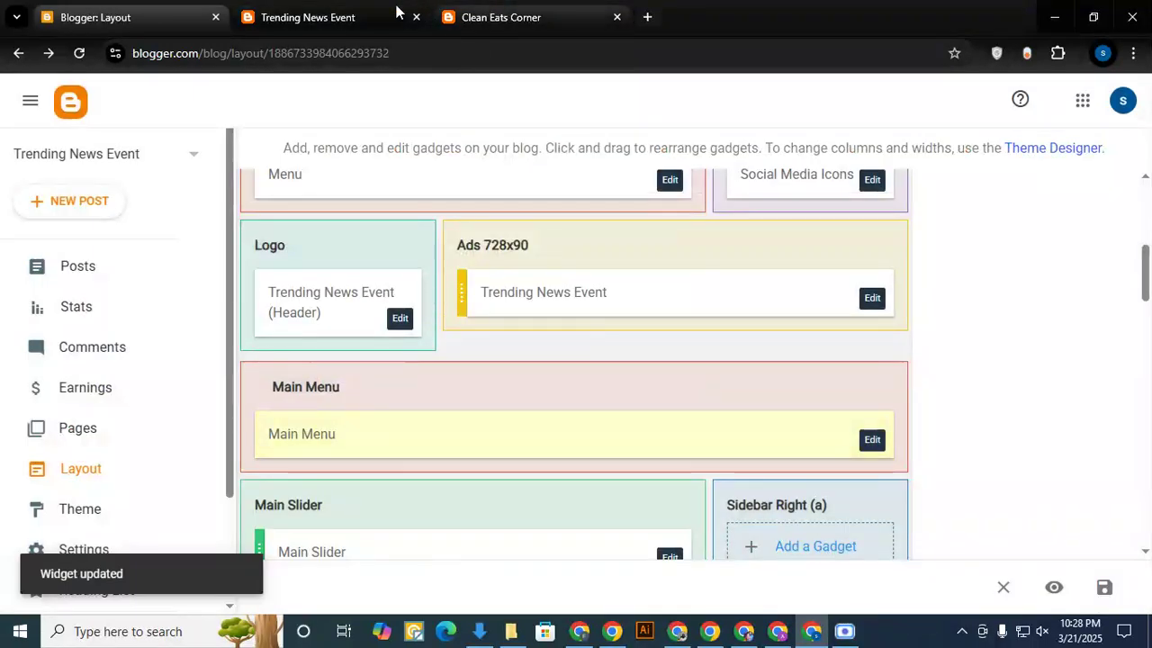
- Reload the live Trending News Event blog and check its main menu and the three footer widget headings
left_click(288, 17)
left_click(79, 53)
mouse_move(203, 230)
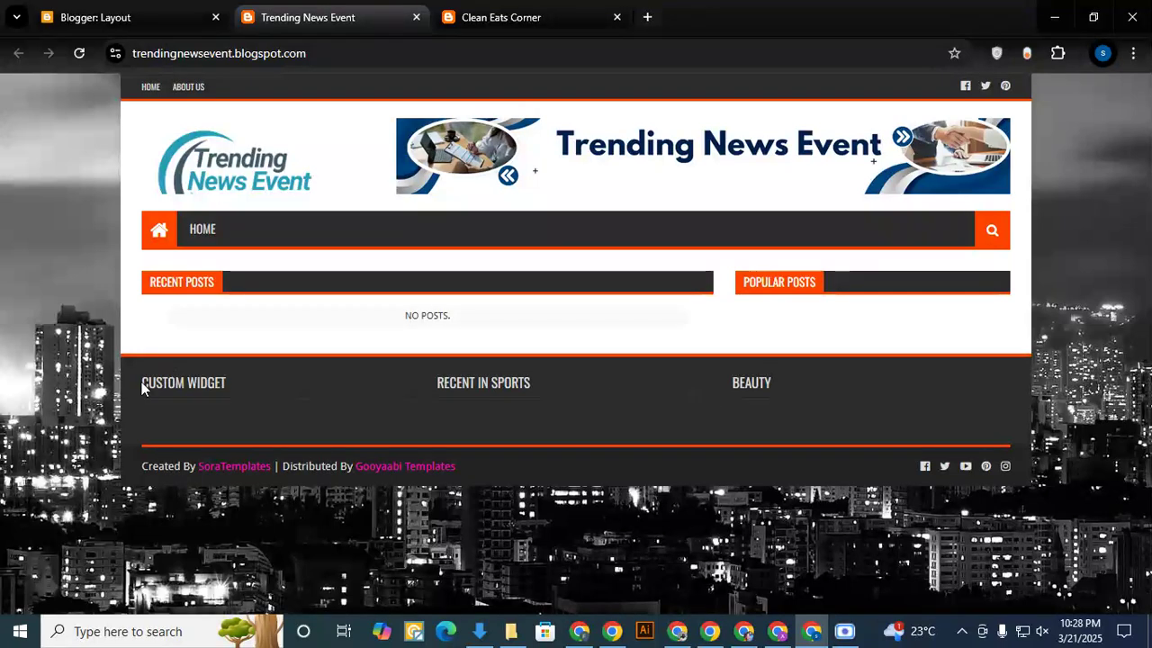
left_click_drag(141, 381, 241, 384)
left_click_drag(440, 385, 785, 387)
left_click(627, 386)
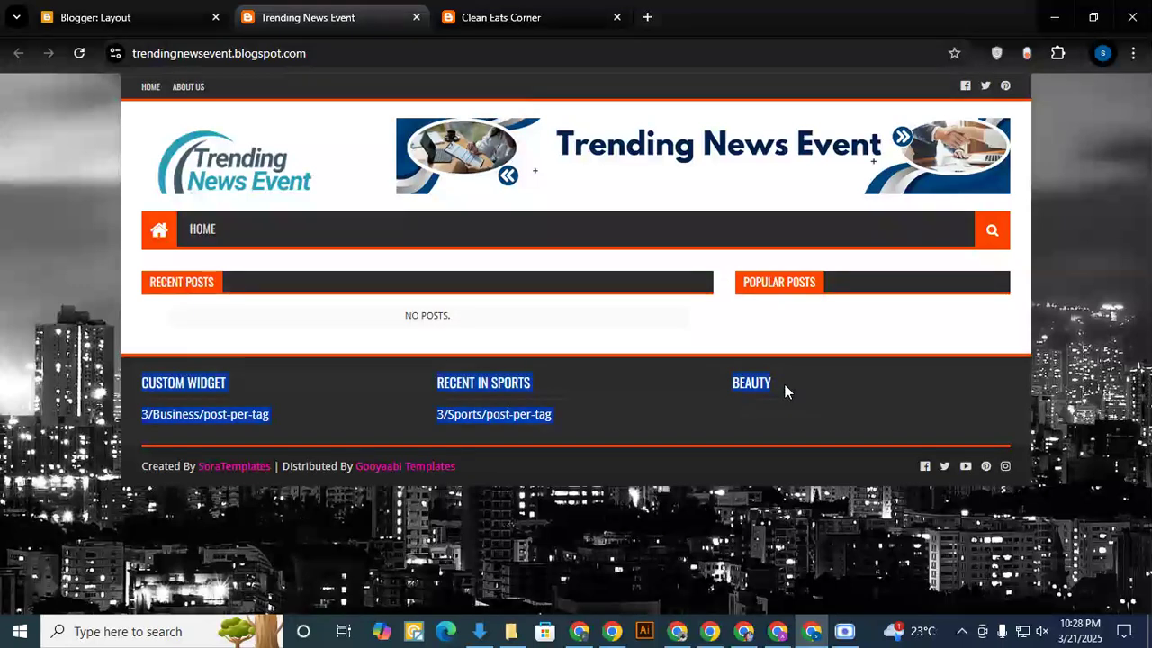
left_click(582, 334)
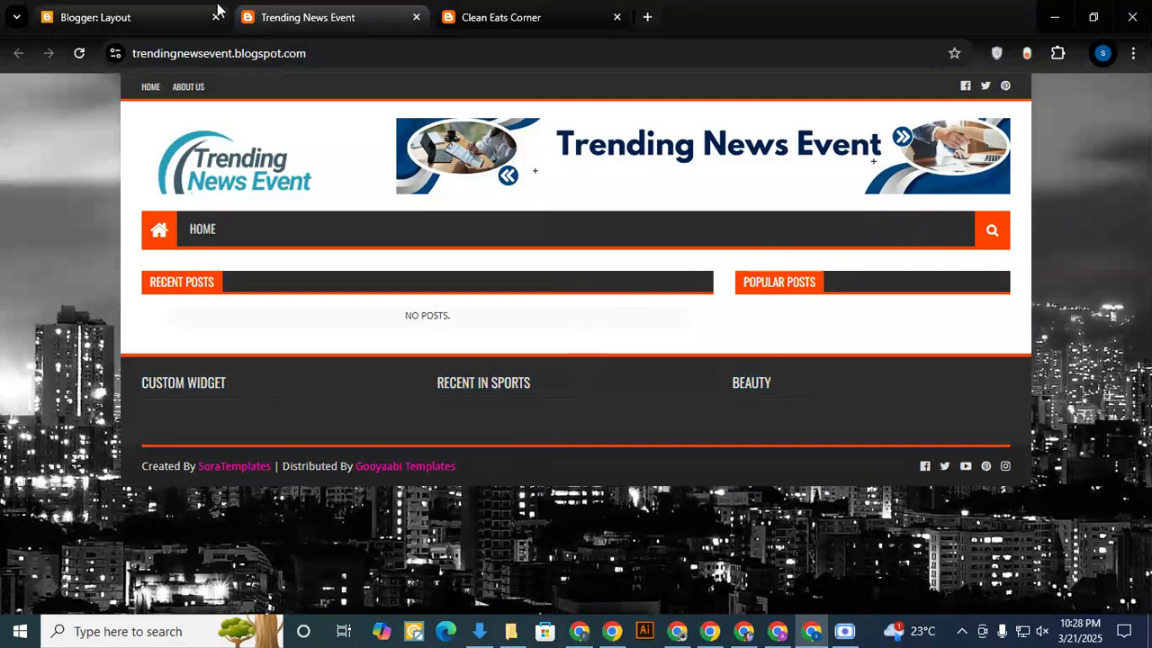
- Remove the Custom Widget gadget from Section (Left) in the blog layout
left_click(128, 11)
scroll(431, 350, "down", 2)
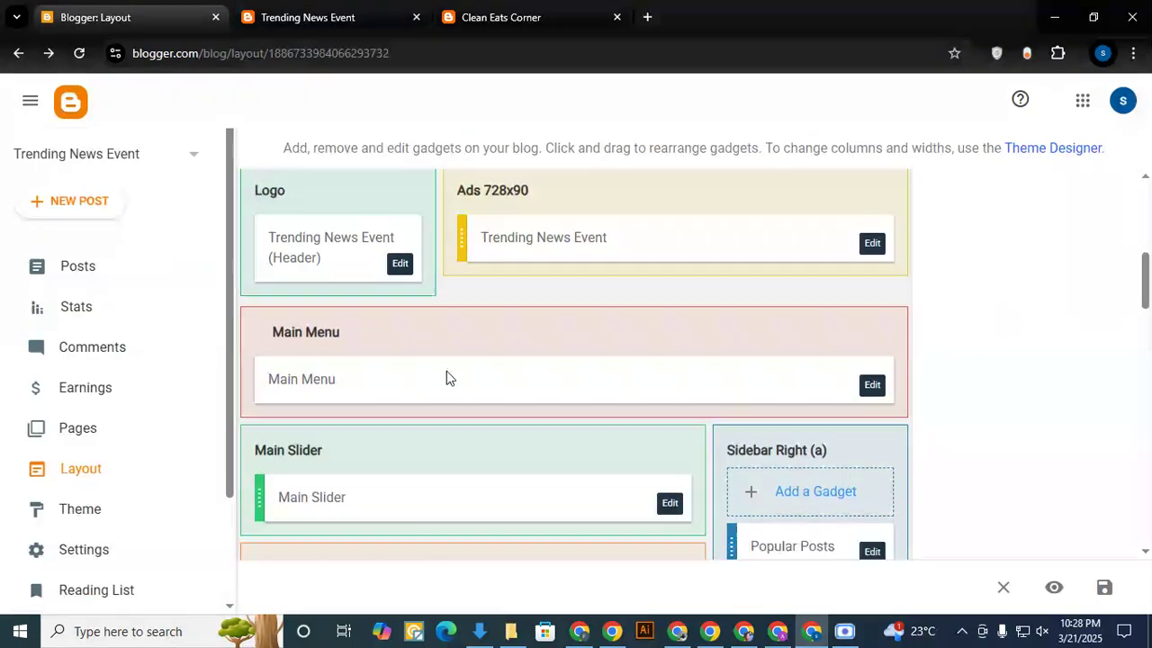
scroll(442, 362, "down", 15)
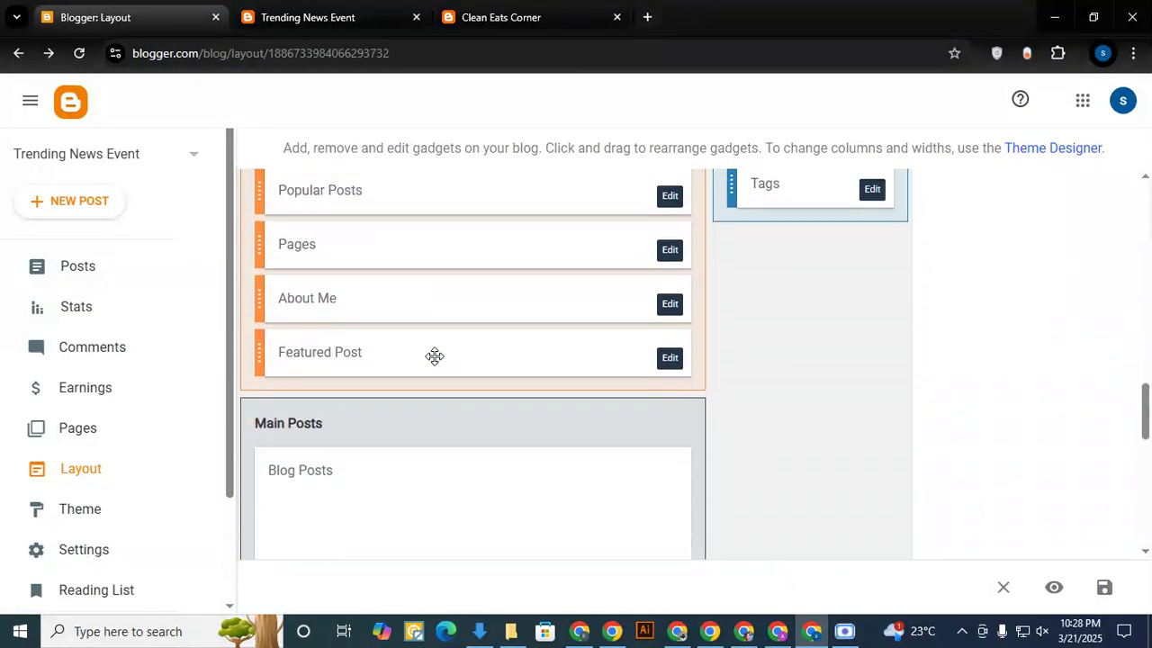
scroll(433, 360, "down", 5)
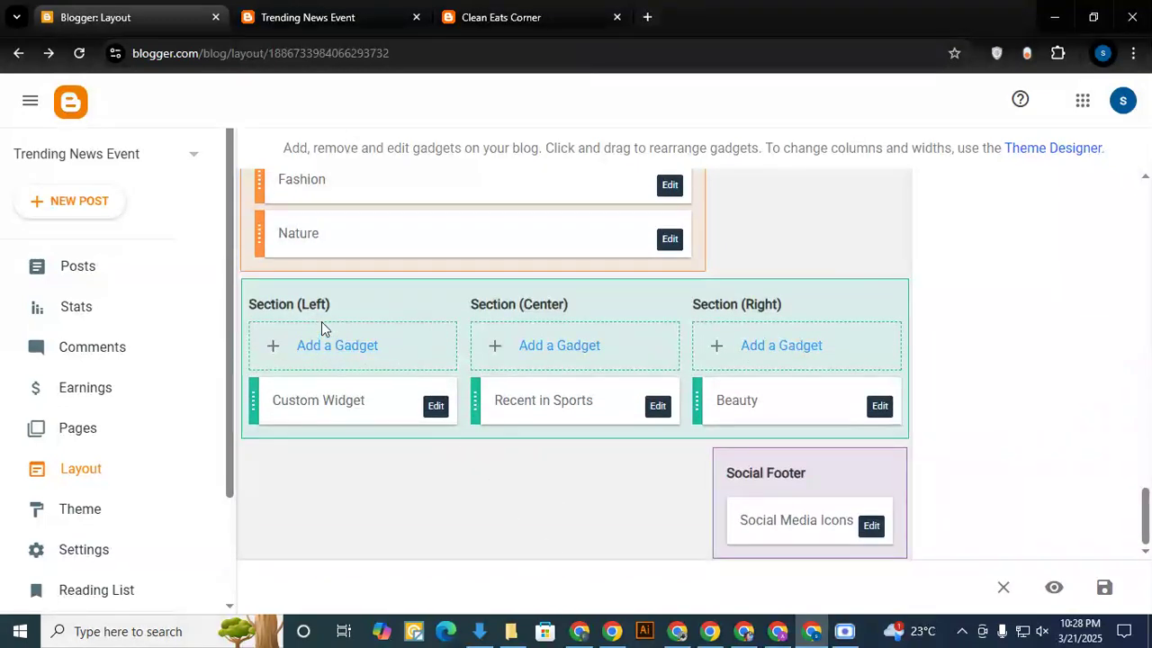
left_click(434, 407)
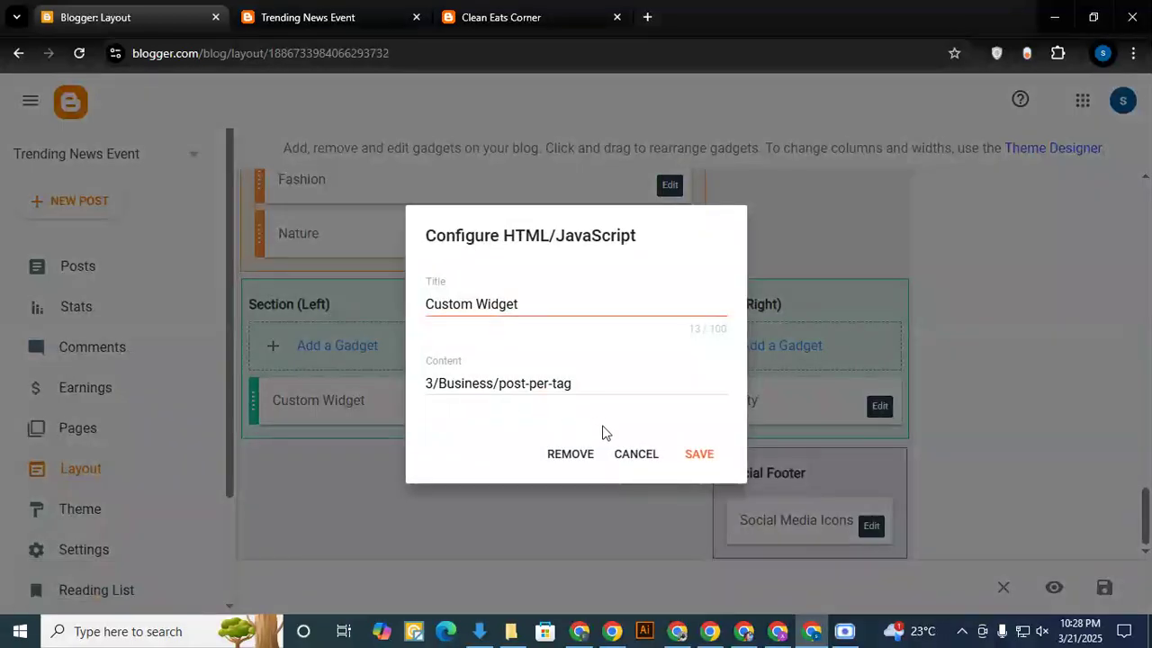
left_click(580, 455)
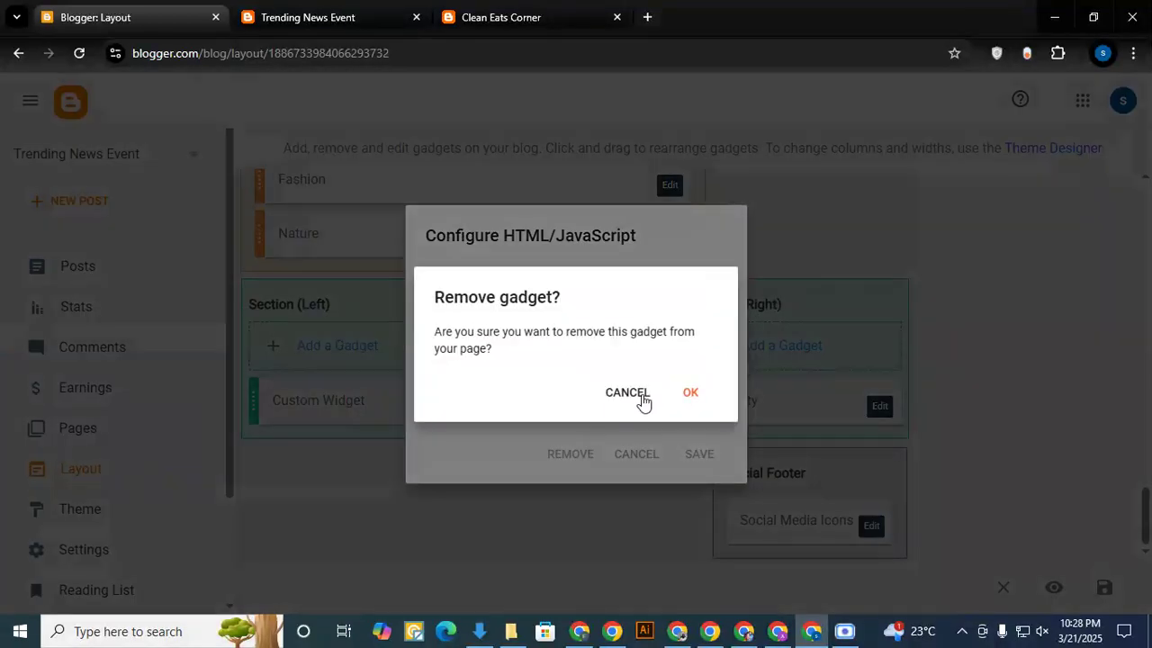
left_click(690, 394)
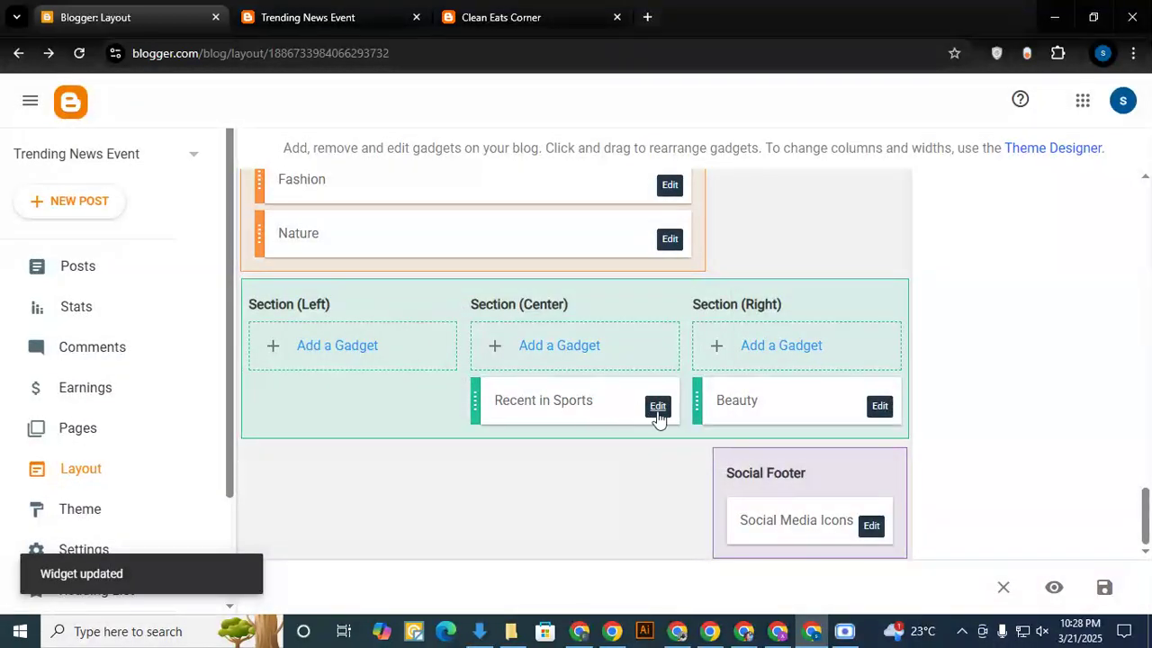
- Remove the Recent in Sports gadget from Section (Center) and the Beauty gadget from Section (Right)
left_click(659, 407)
left_click(571, 455)
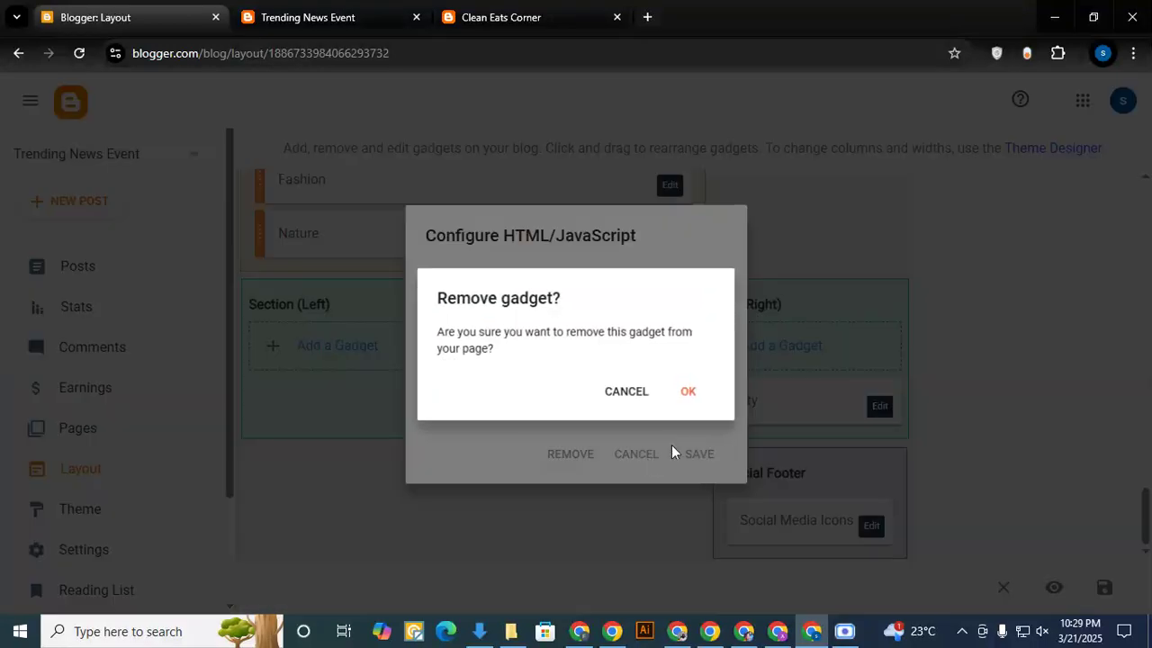
left_click(689, 394)
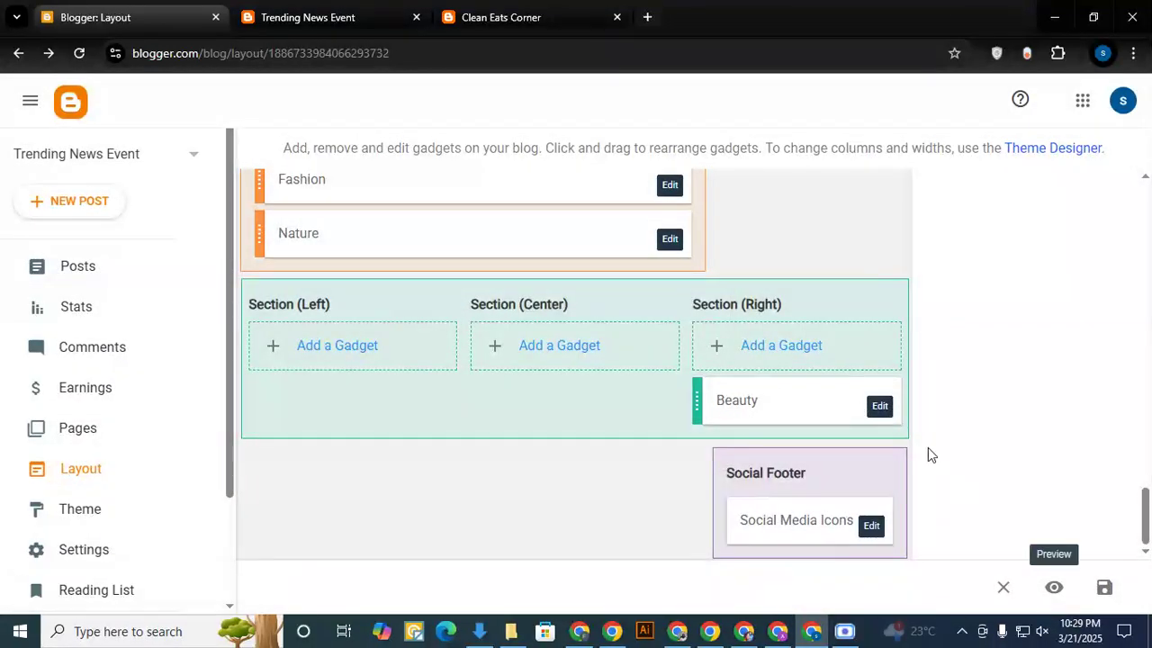
left_click(879, 407)
left_click(581, 455)
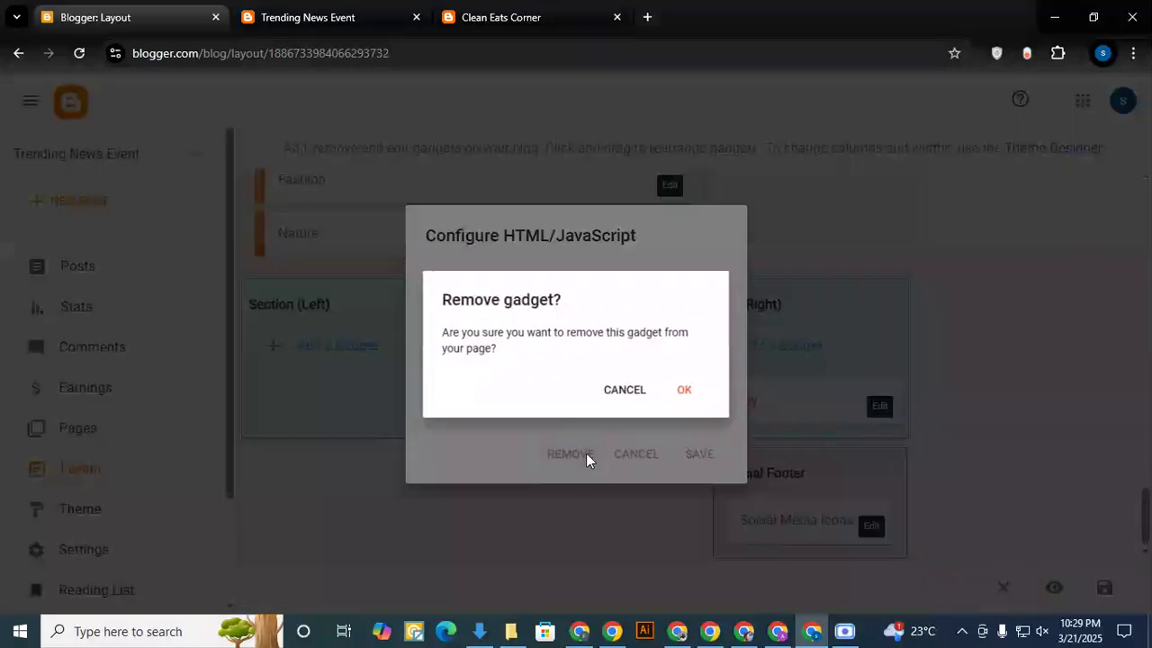
left_click(690, 394)
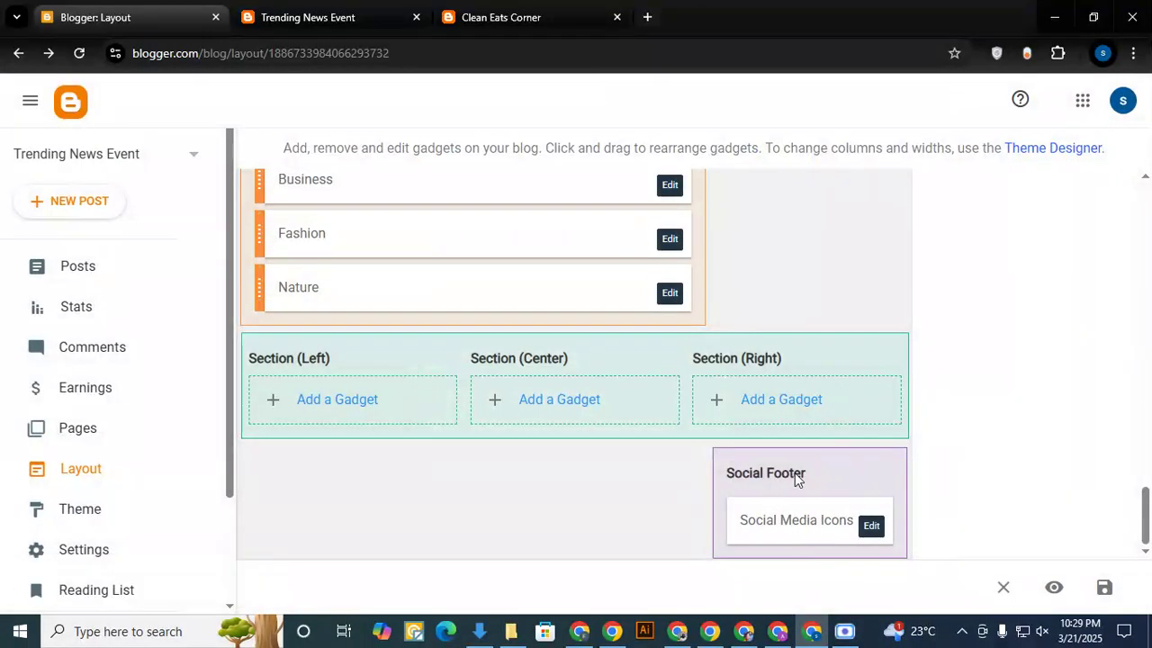
- Delete the facebook and youtube links from the Social Footer's Social Media Icons gadget and save it
left_click(364, 25)
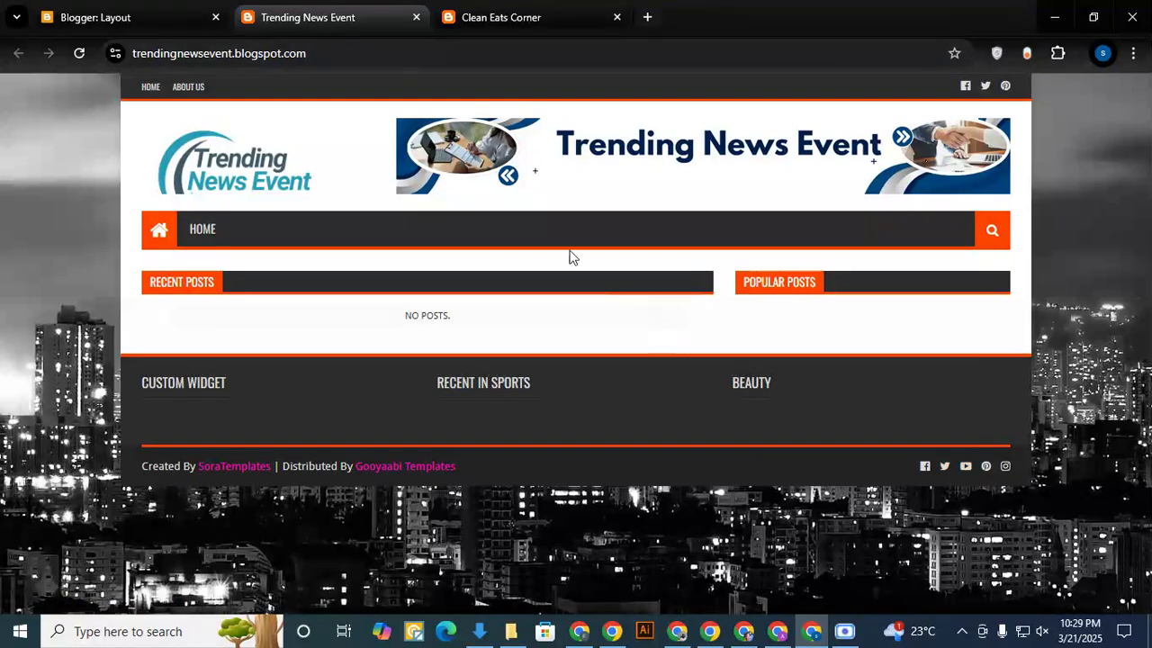
left_click(146, 20)
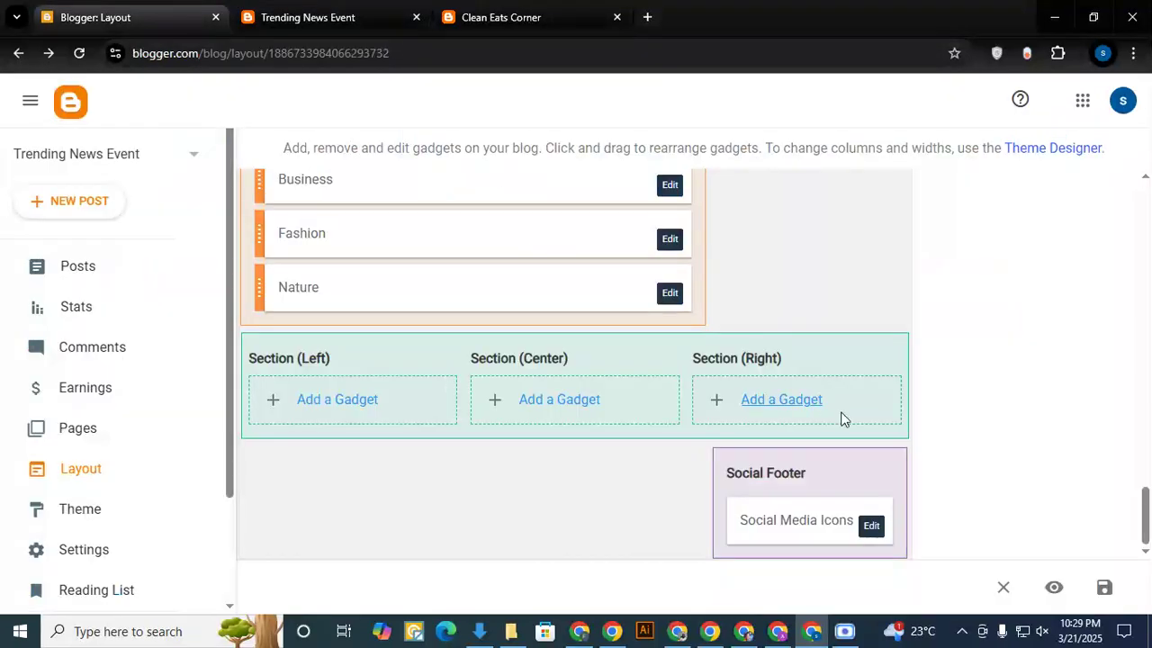
left_click(869, 526)
scroll(530, 425, "down", 2)
scroll(530, 425, "down", 2)
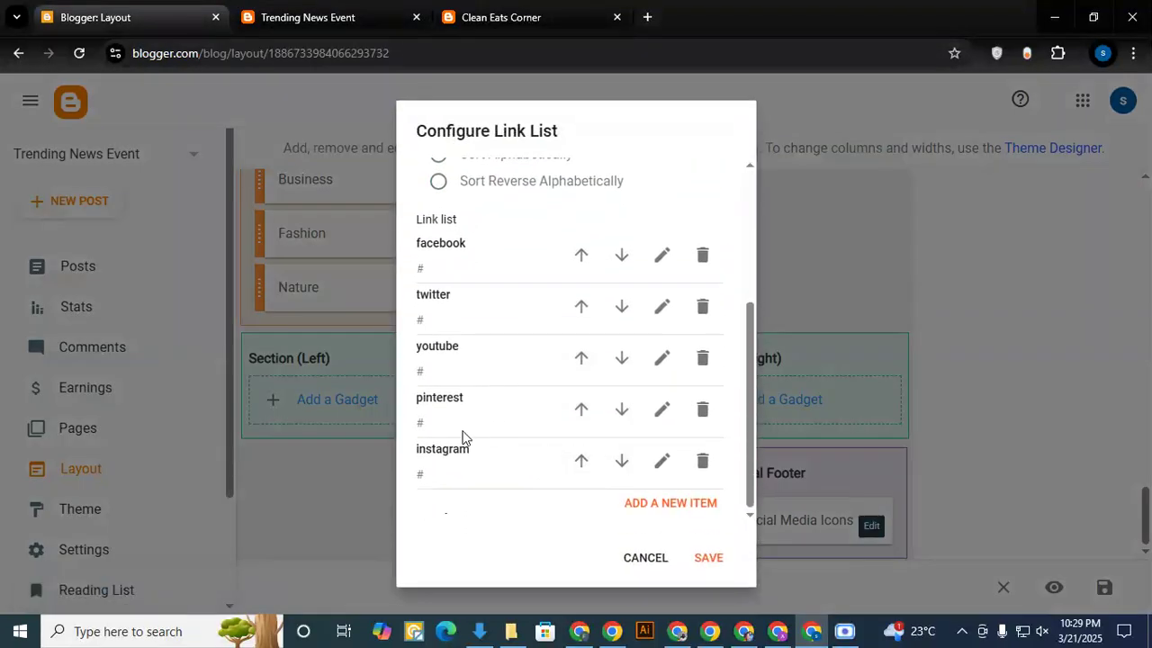
left_click(702, 358)
left_click(703, 307)
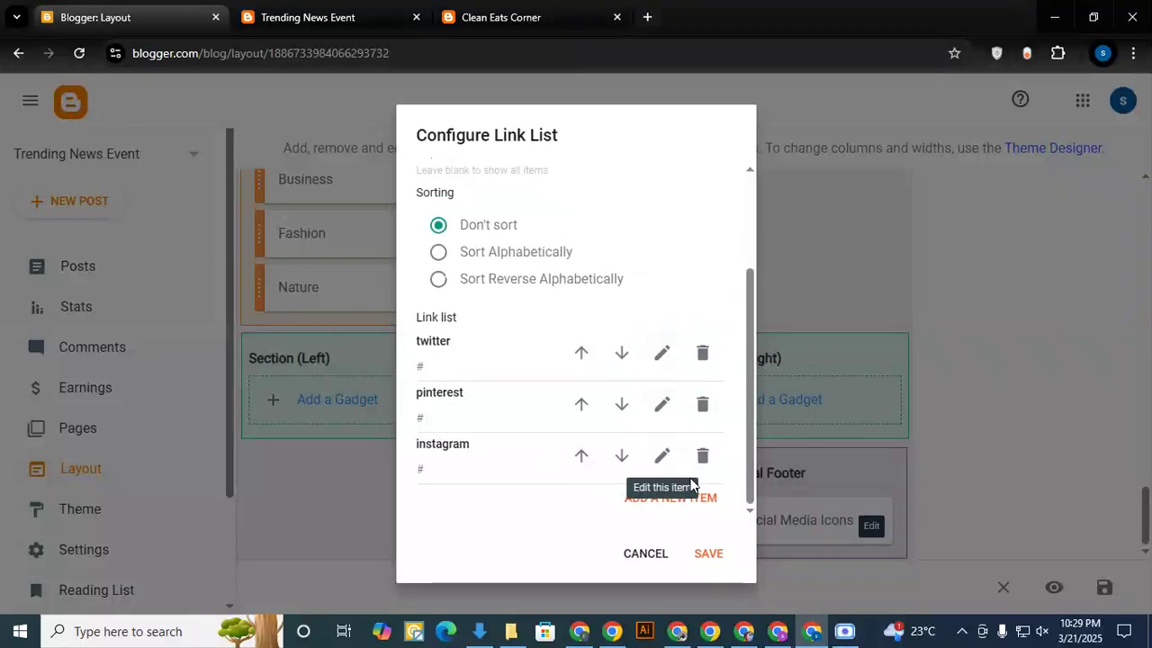
left_click(710, 553)
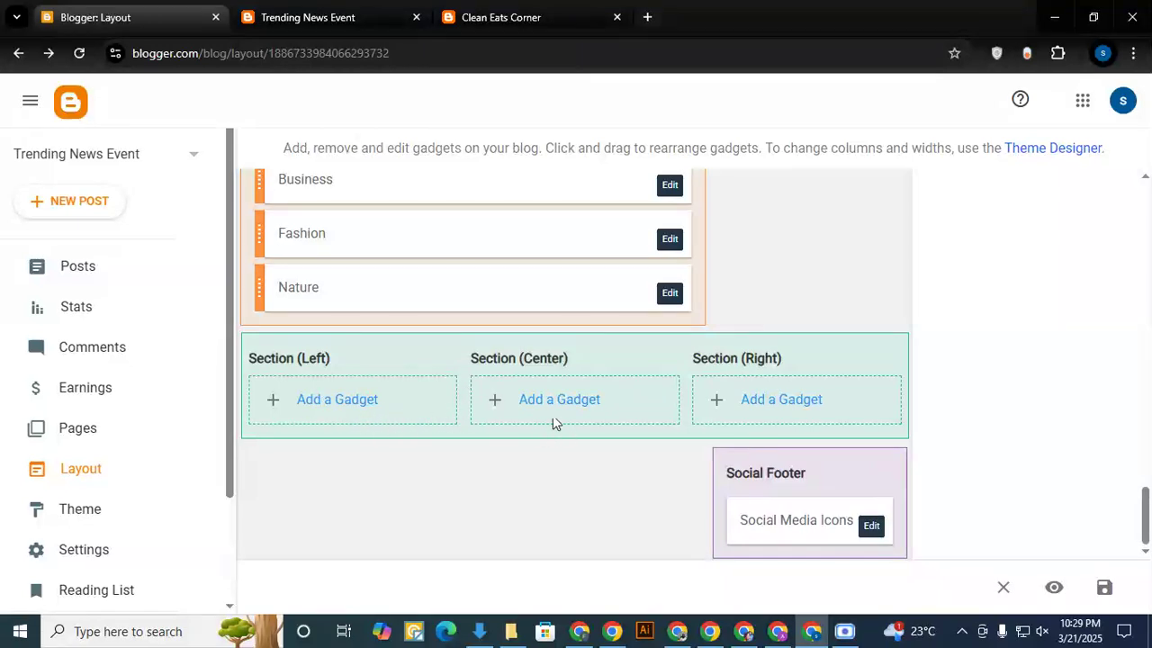
- Add a blank HTML/JavaScript gadget to each of Section (Left), Section (Center) and Section (Right)
left_click(348, 402)
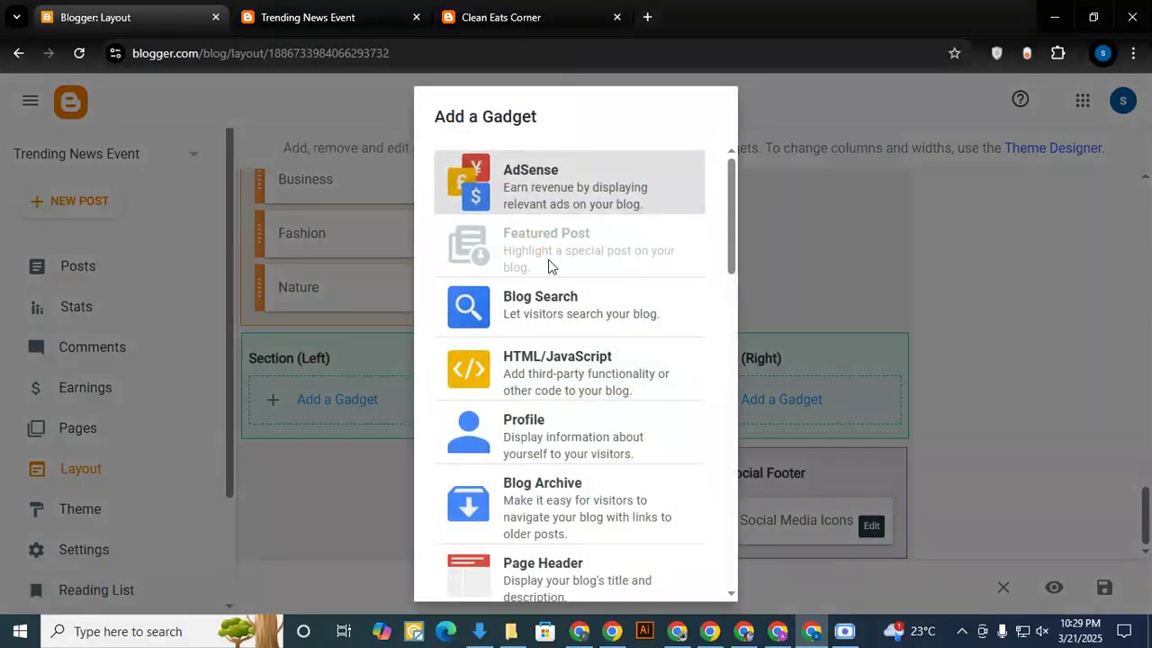
left_click(531, 365)
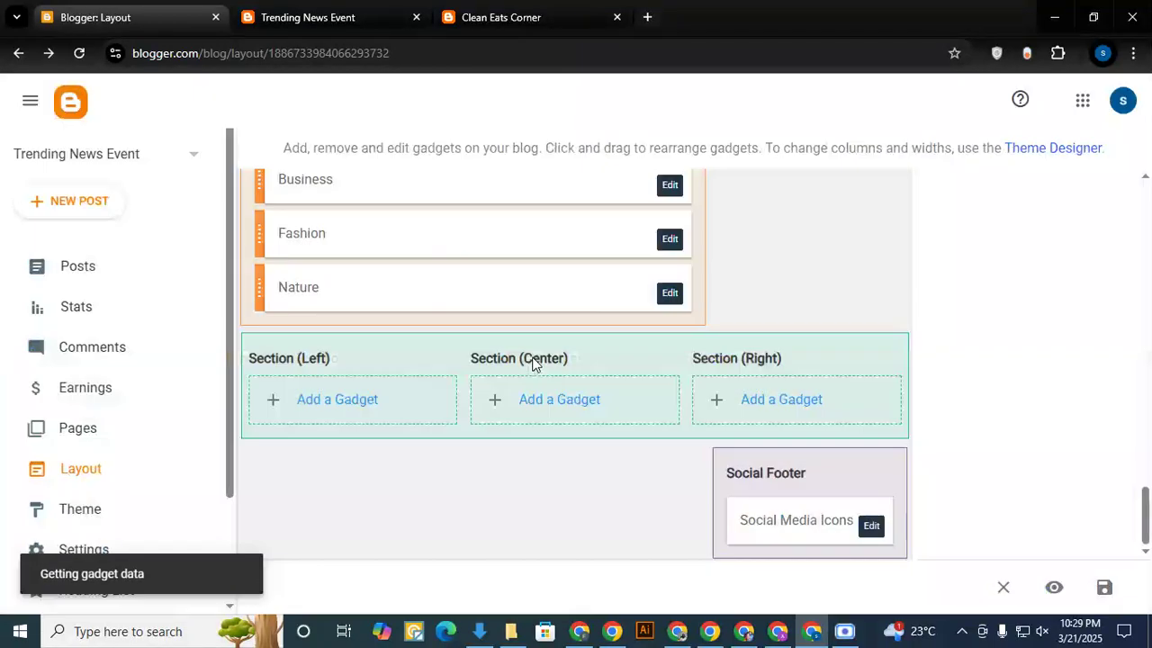
left_click(699, 456)
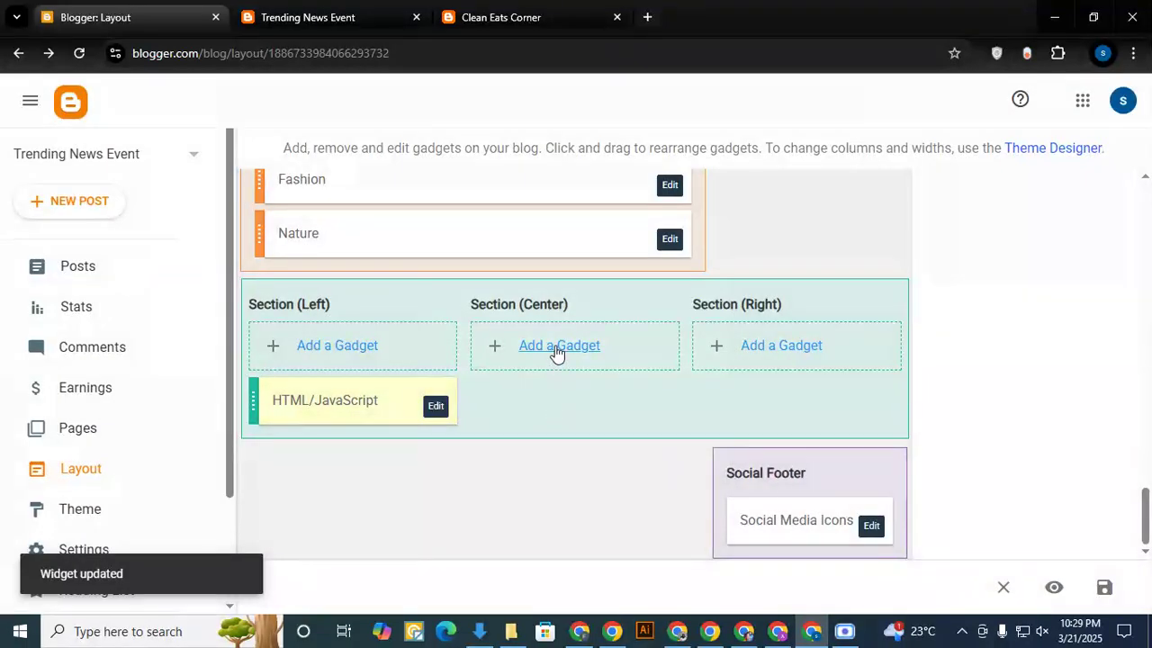
left_click(557, 353)
left_click(540, 379)
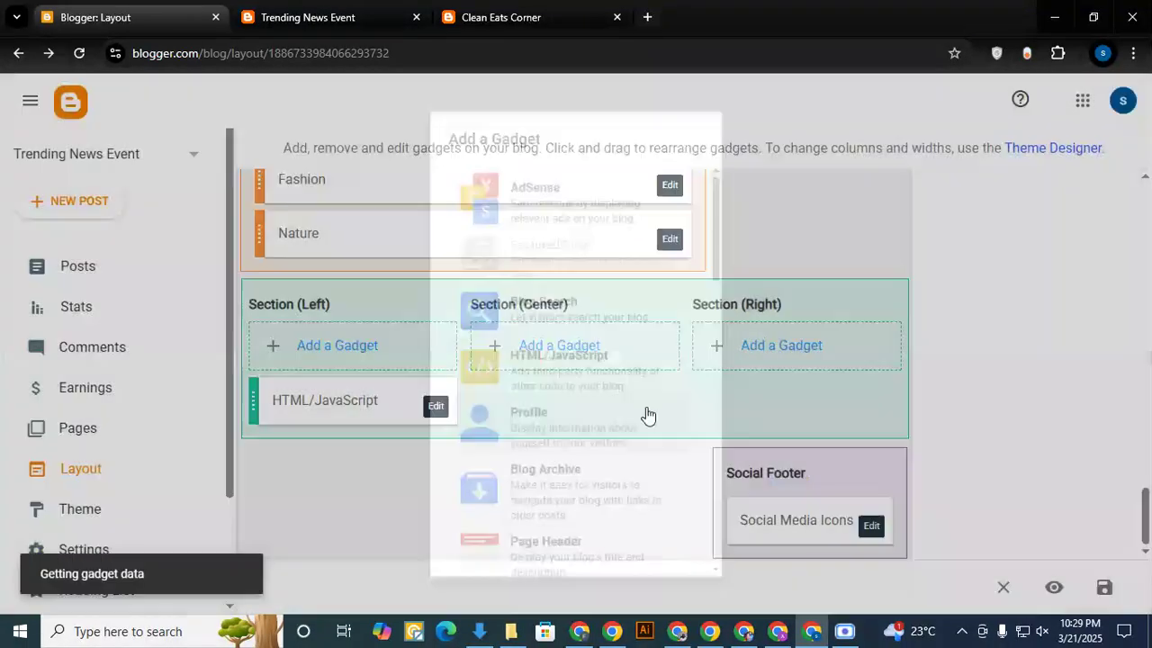
left_click(697, 456)
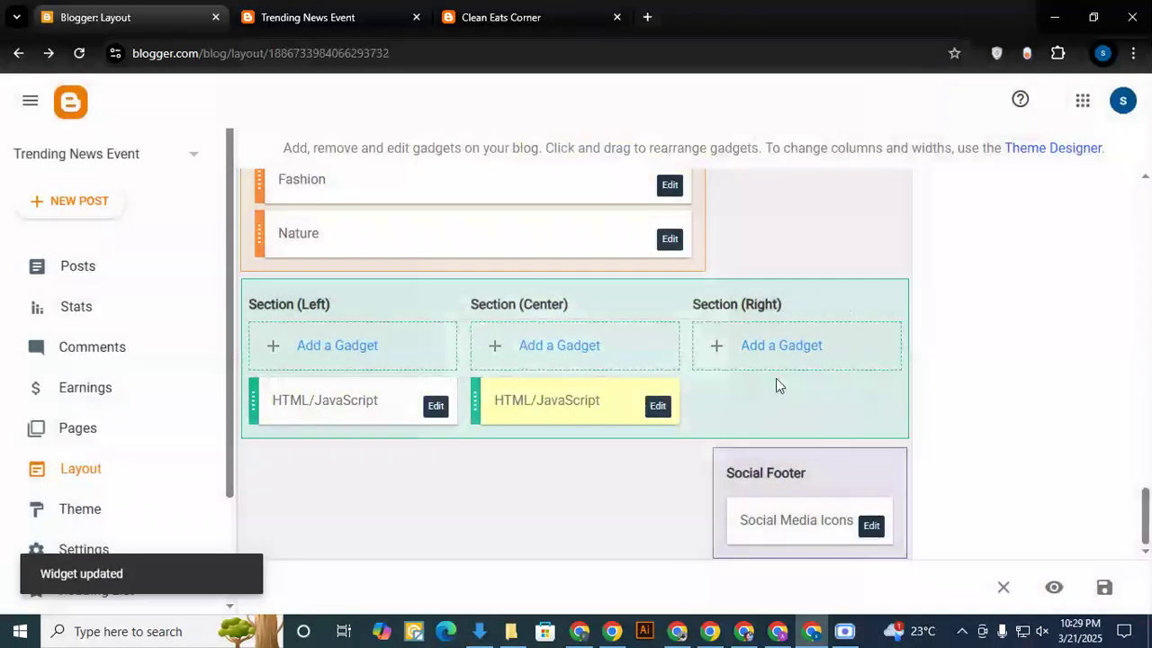
left_click(779, 353)
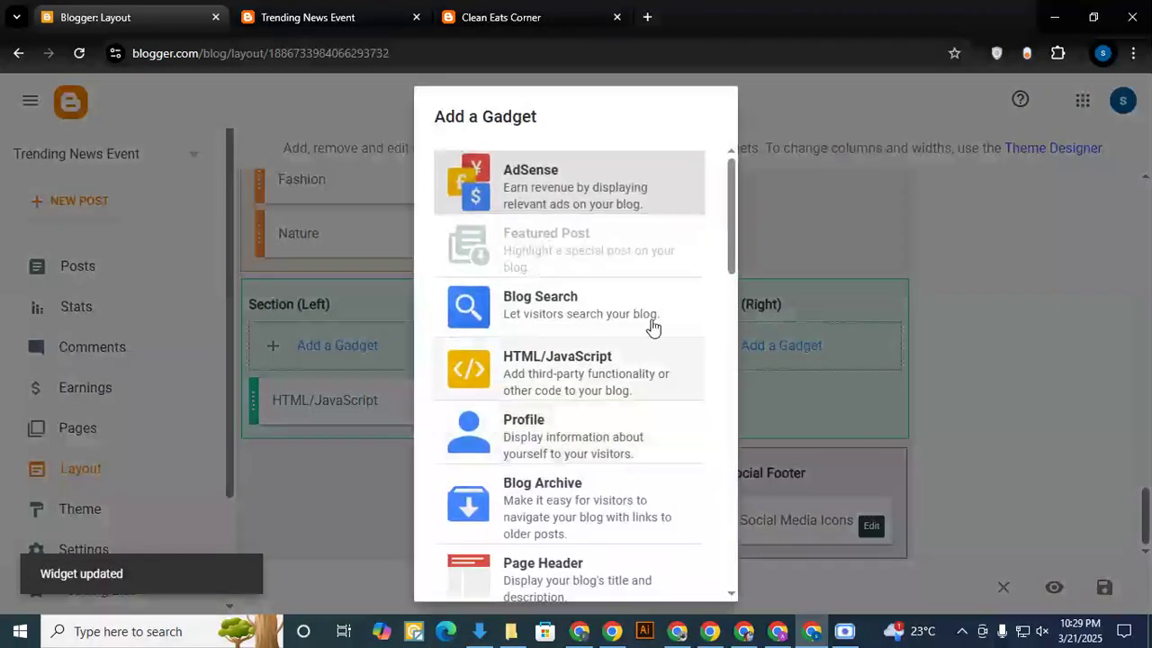
left_click(542, 353)
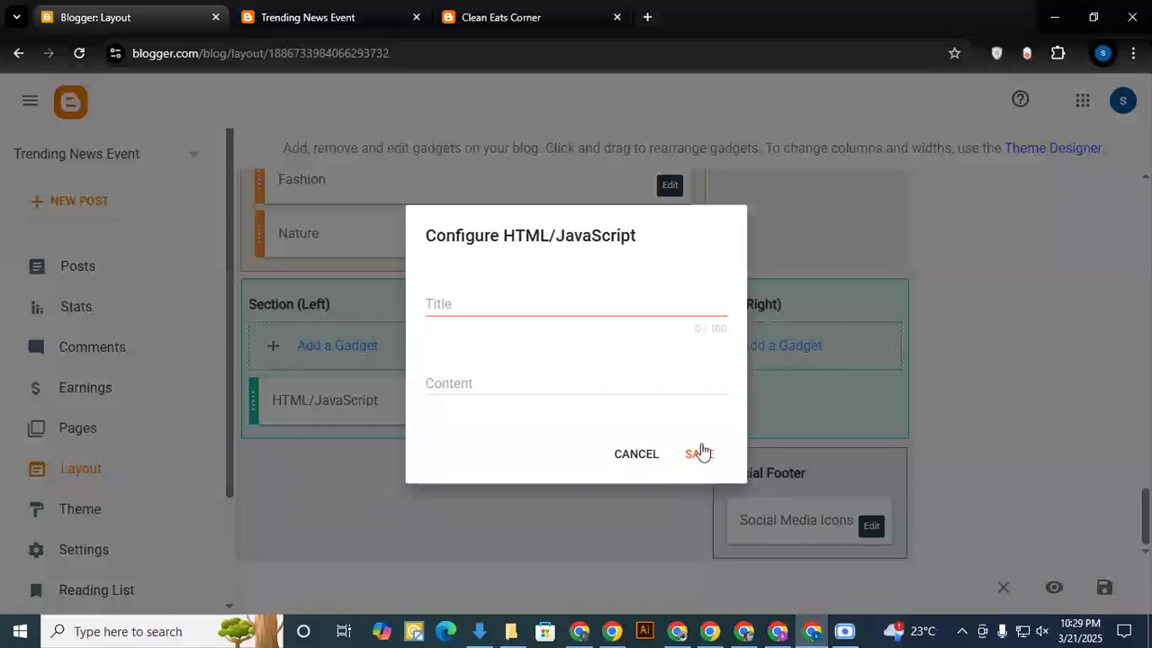
left_click(701, 456)
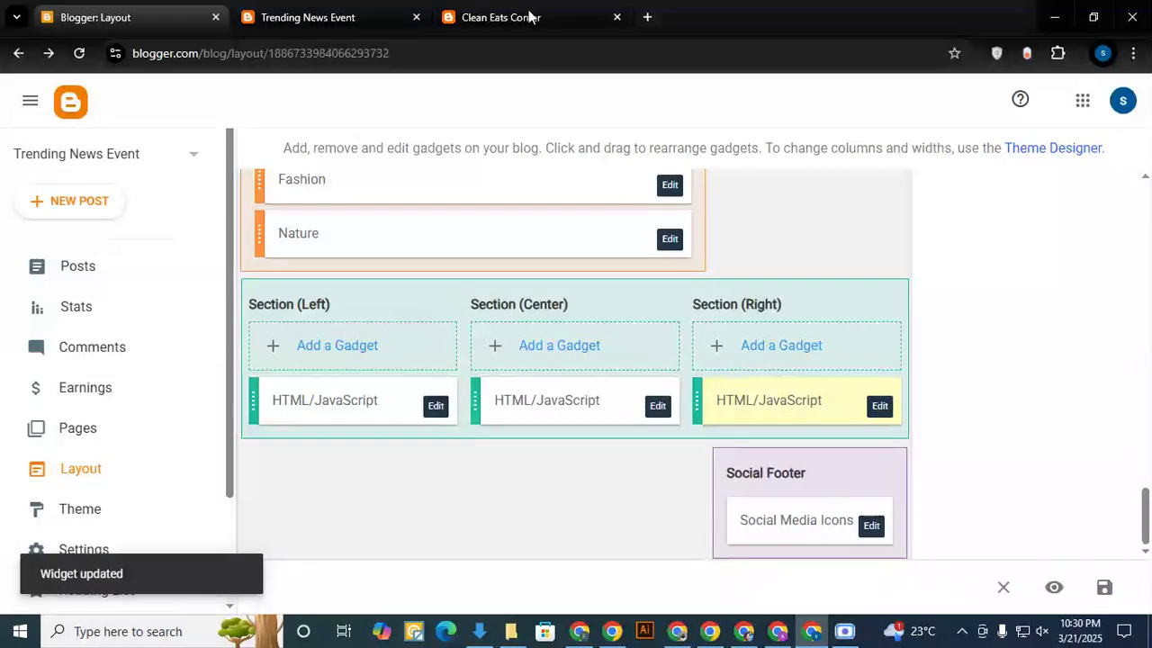
- Examine the footer of the Clean Eats Corner blog and reload the Trending News Event site to check its updated footer
left_click(526, 17)
scroll(535, 417, "down", 15)
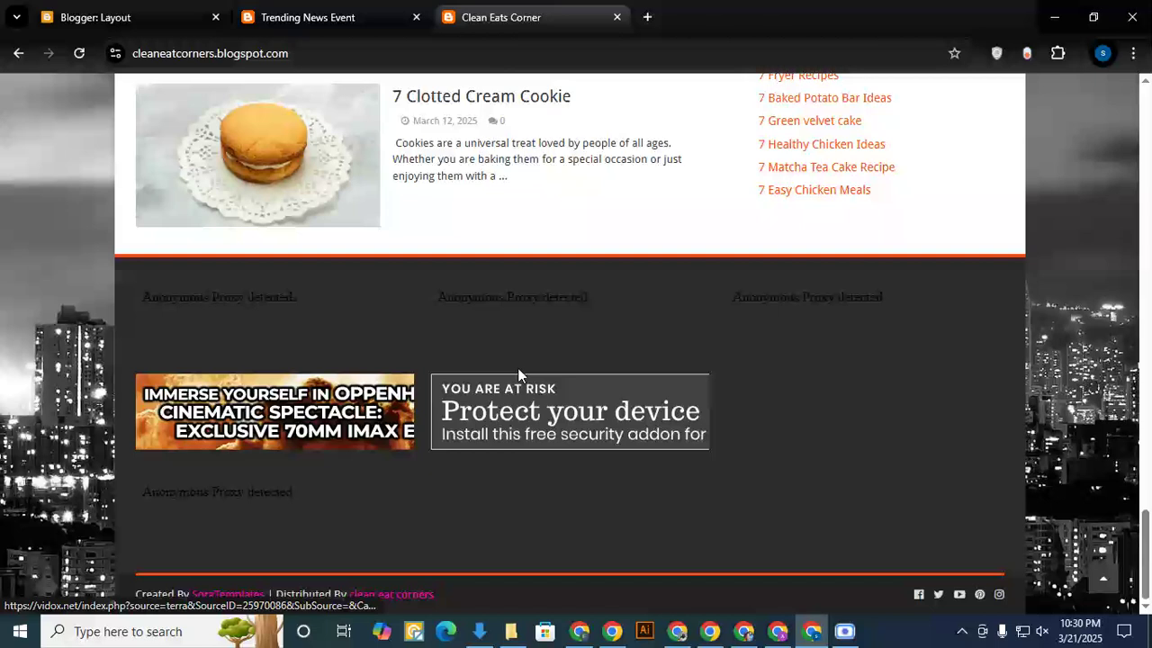
scroll(515, 383, "up", 1)
scroll(514, 384, "down", 1)
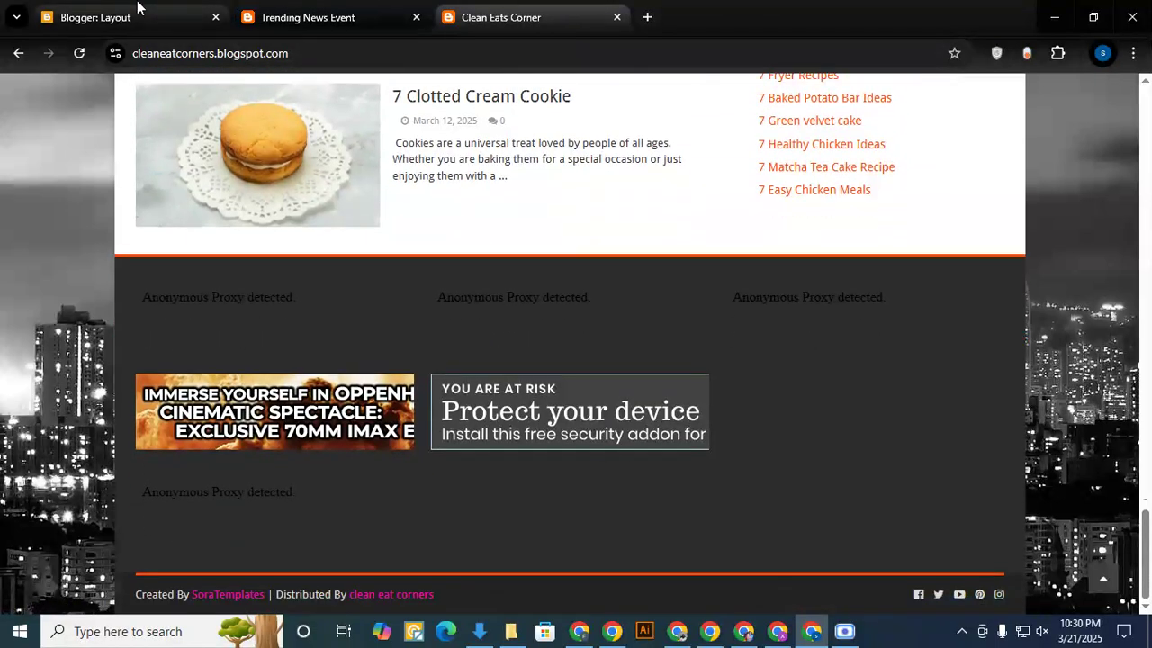
left_click(315, 16)
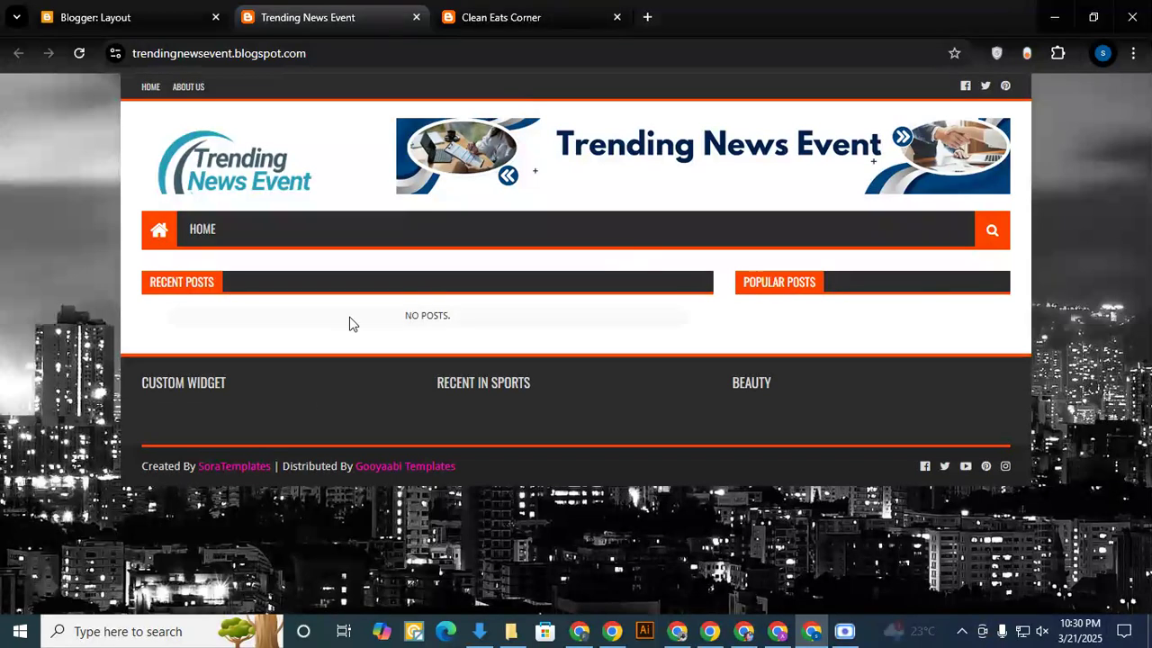
left_click(79, 53)
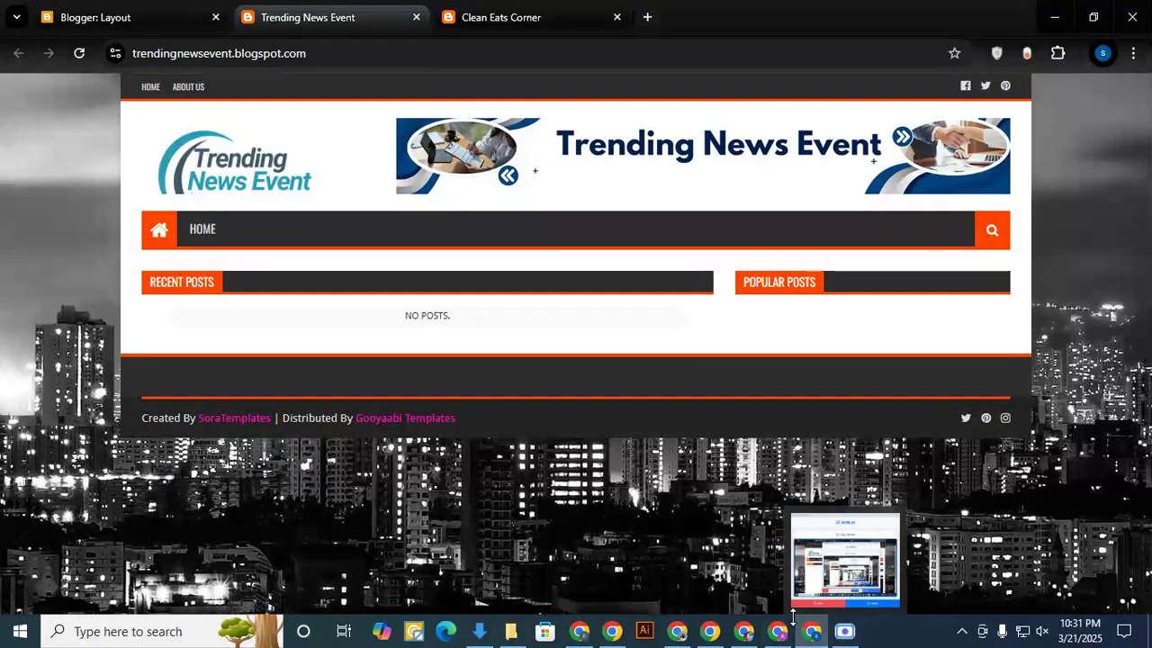
- Switch to the Google Meet call in the other browser window
left_click(578, 632)
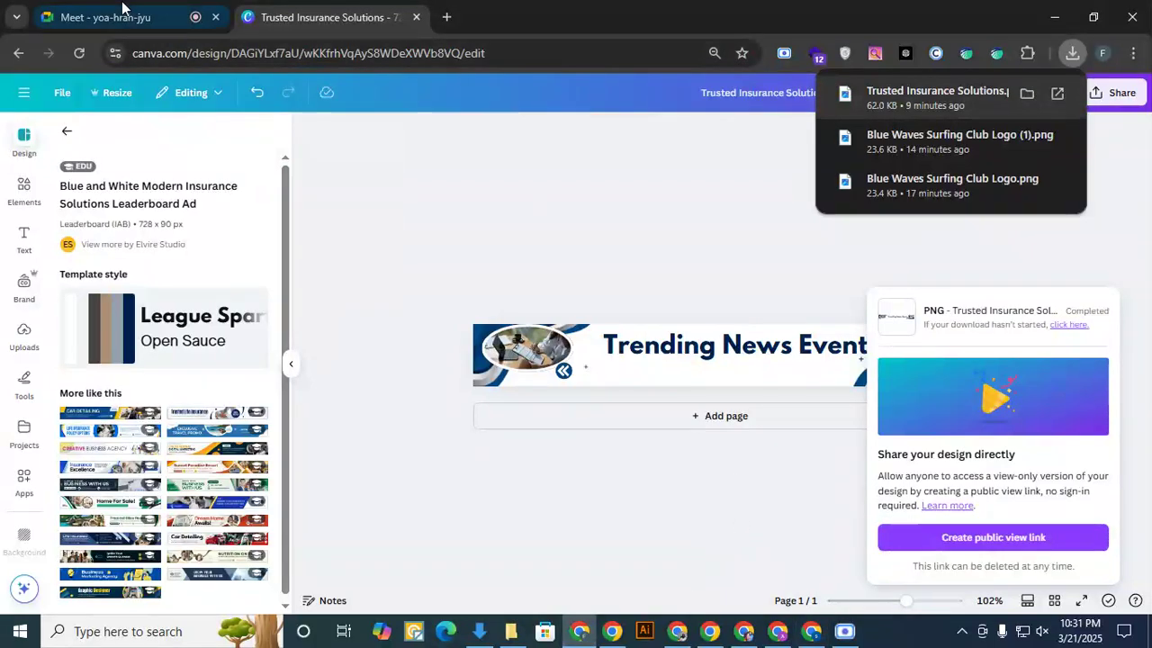
left_click(162, 18)
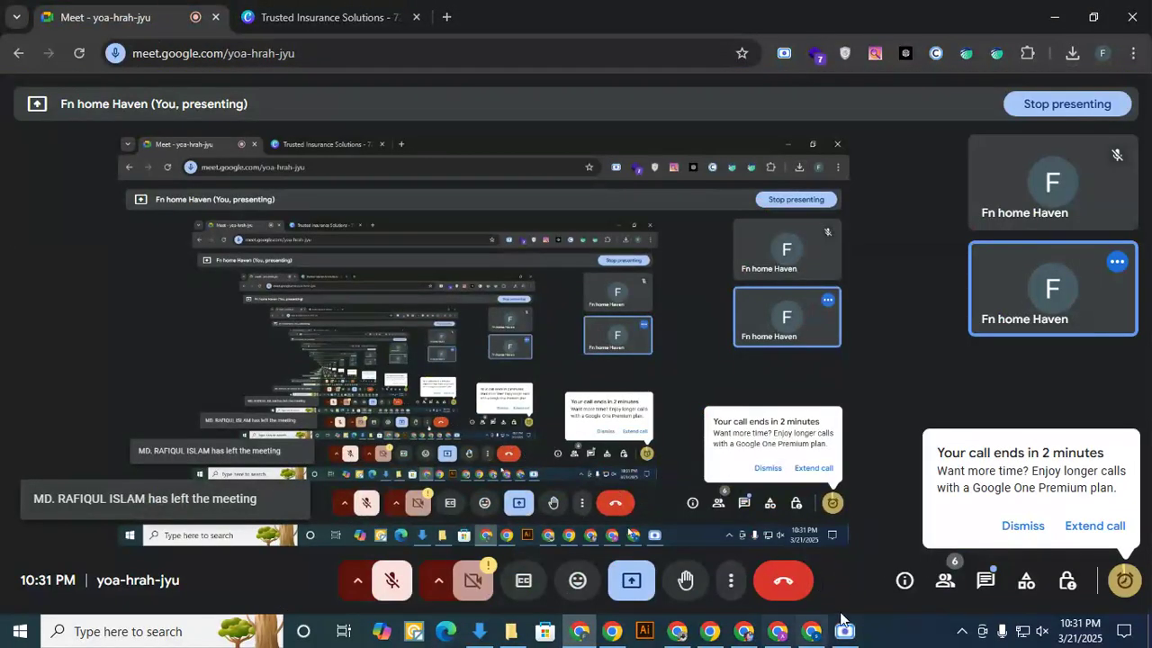